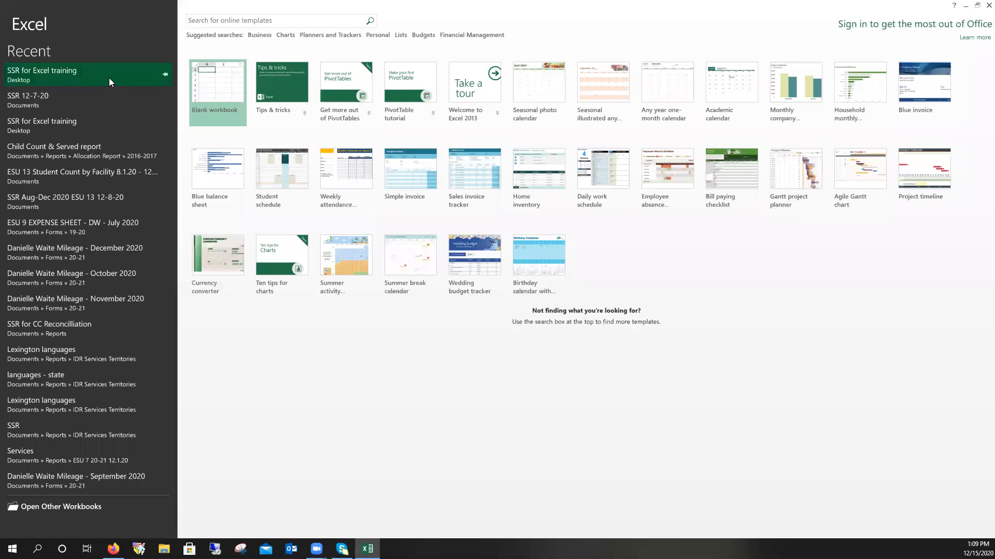
- Open the 'SSR for Excel training' workbook from the Recent list
left_click(59, 75)
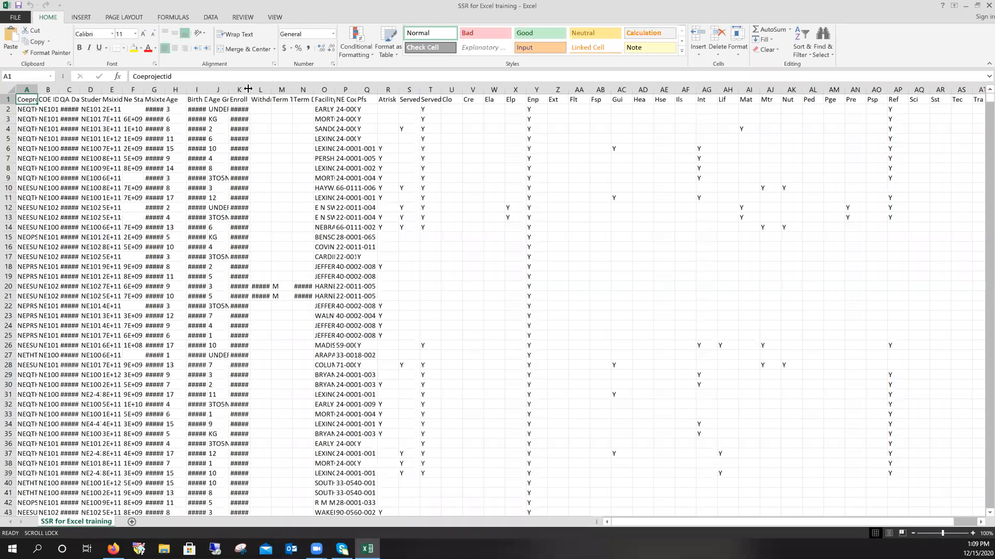
- Widen the Enroll Date and Birth Date columns, heighten row 3, then select the whole sheet
mouse_move(249, 89)
left_mouse_down()
mouse_move(269, 91)
mouse_move(244, 92)
left_mouse_up()
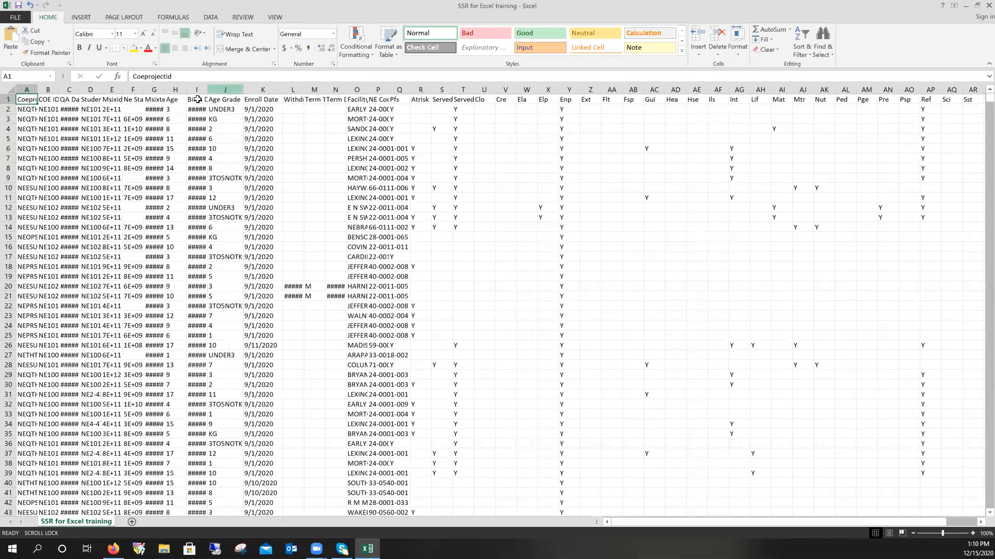
left_click_drag(7, 128, 5, 137)
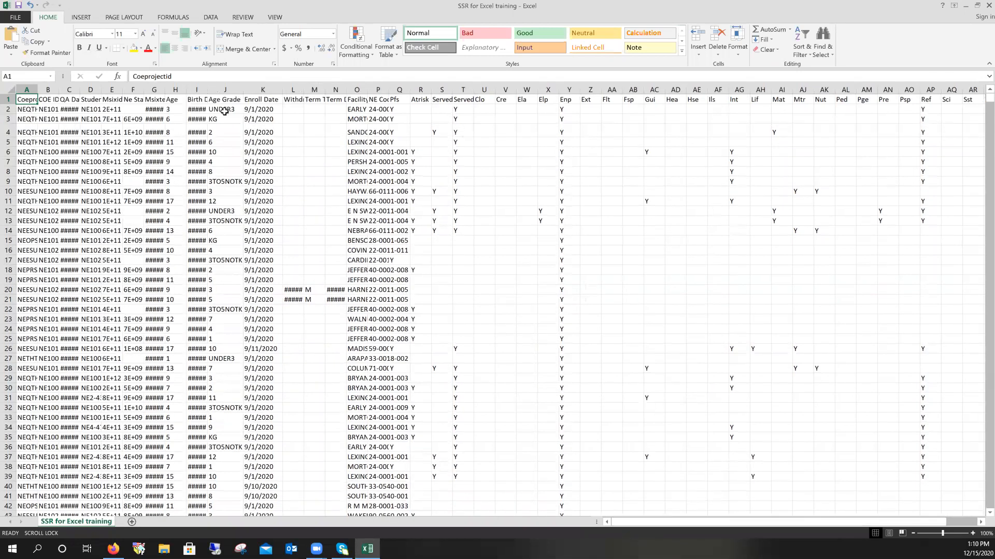
mouse_move(218, 91)
left_mouse_down()
mouse_move(202, 89)
mouse_move(223, 90)
left_mouse_up()
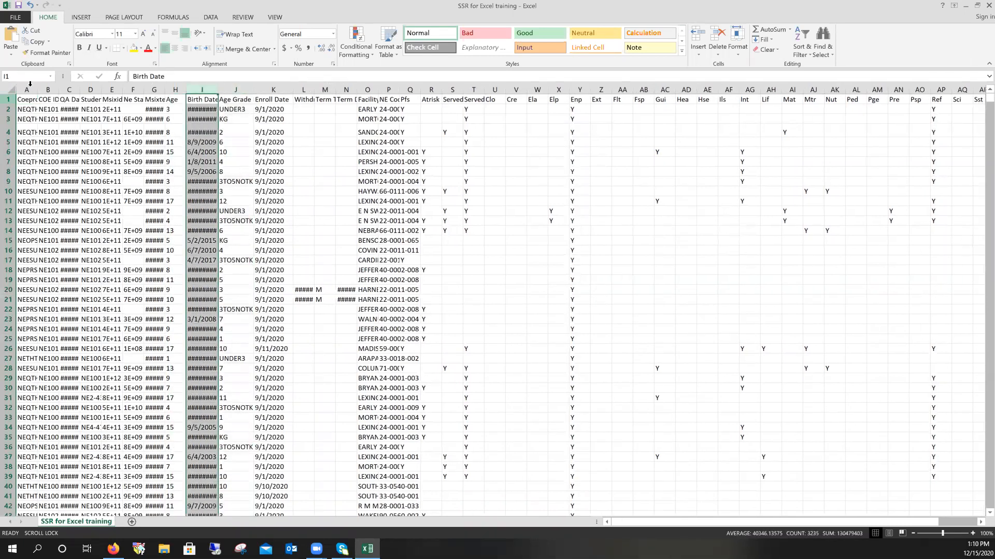
left_click(15, 92)
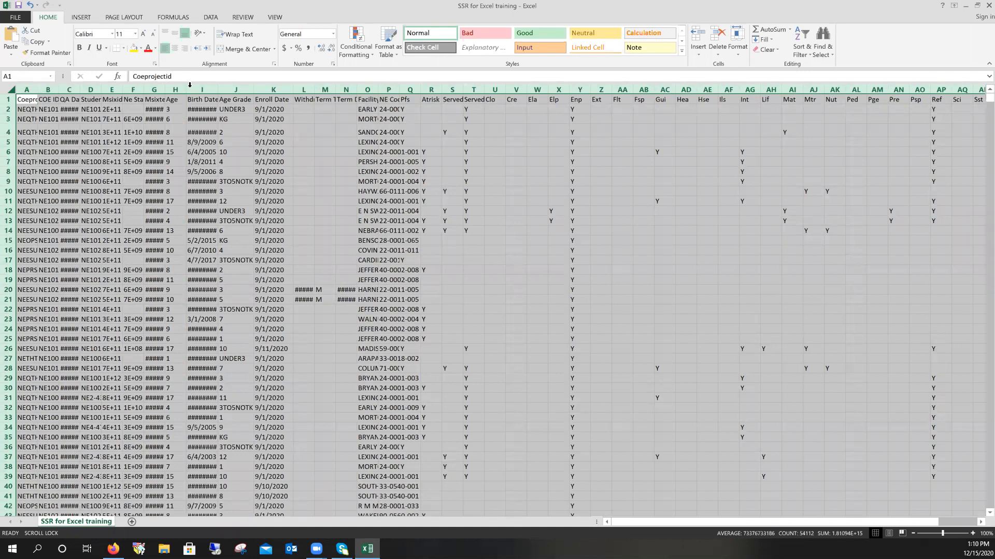
- AutoFit every column width, then center-align all cells on the whole sheet
double_click(59, 90)
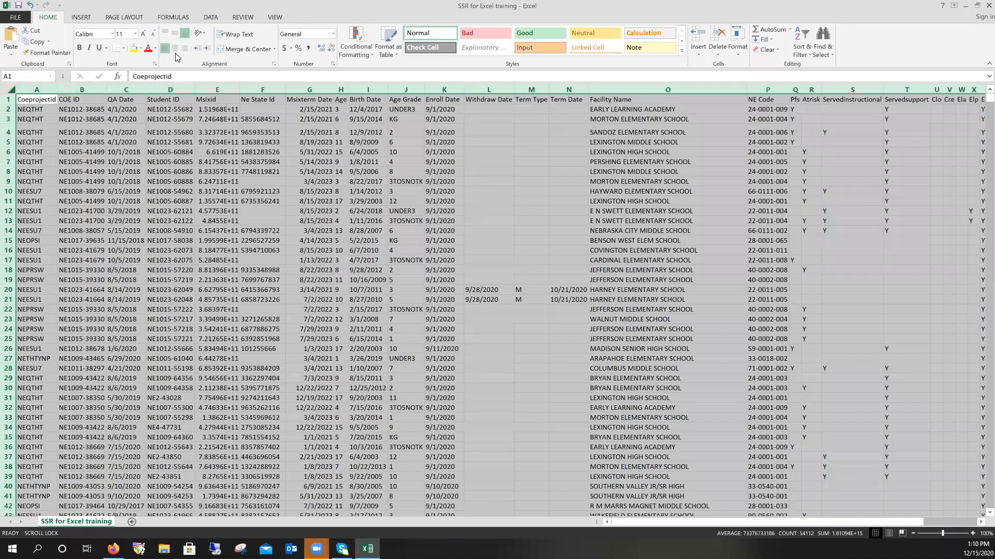
left_click(11, 89)
left_click(37, 121)
left_click(13, 89)
left_click(176, 50)
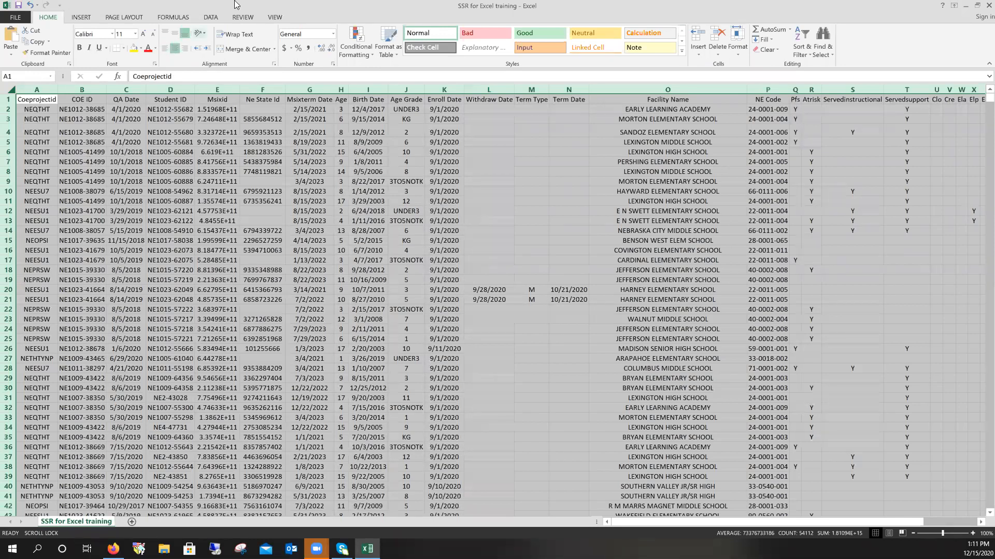
left_click(394, 55)
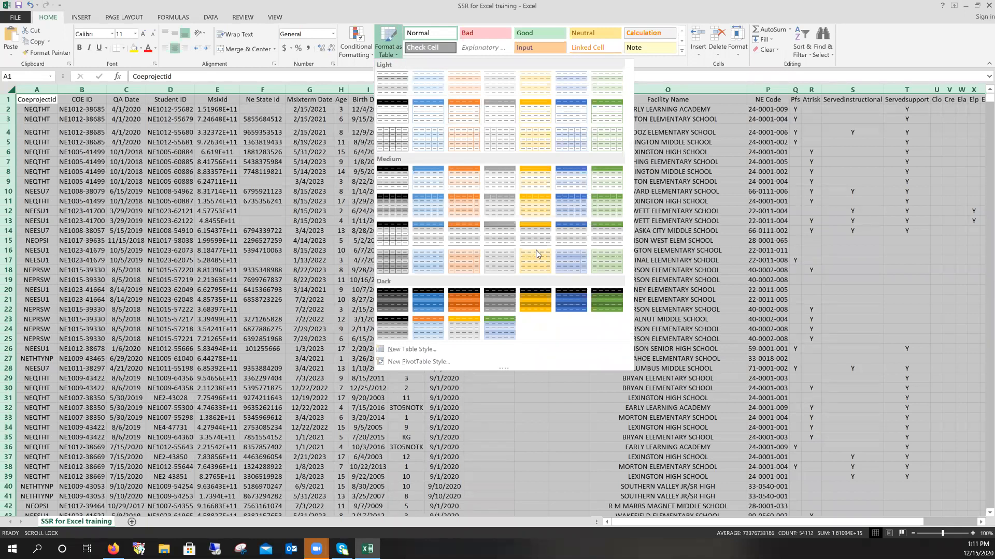
left_click(387, 54)
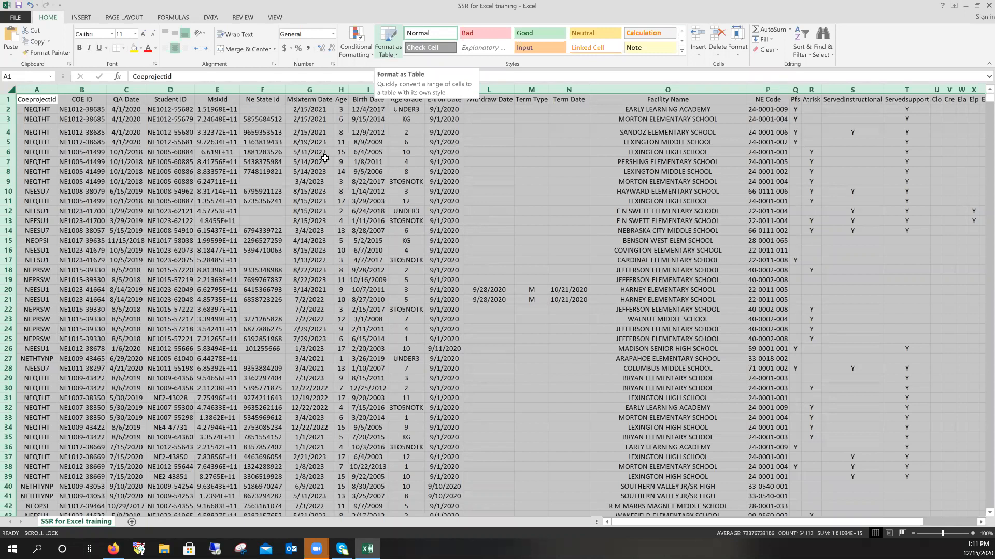
left_click(49, 99)
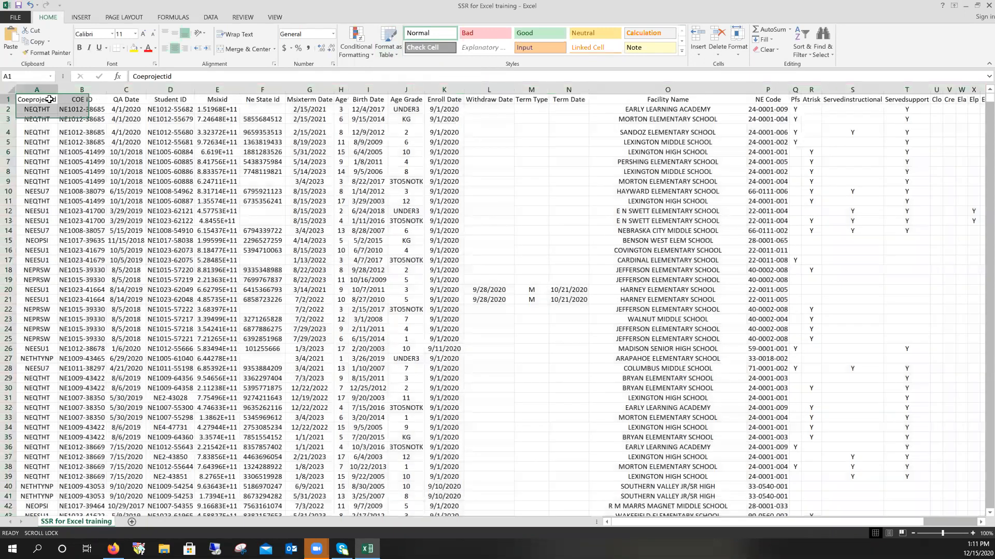
- Make the row 1 headers bold and give them a new font colour
left_click(8, 99)
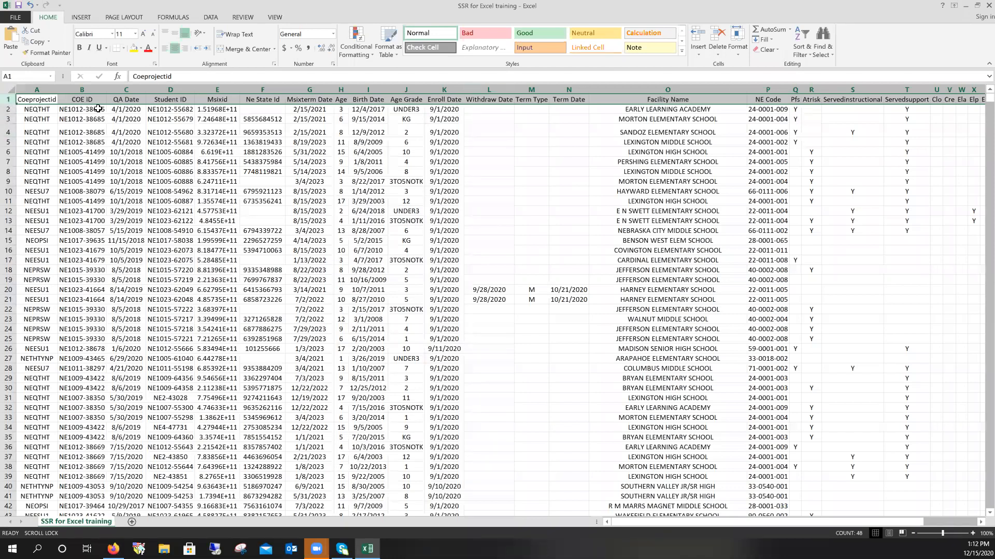
left_click(80, 48)
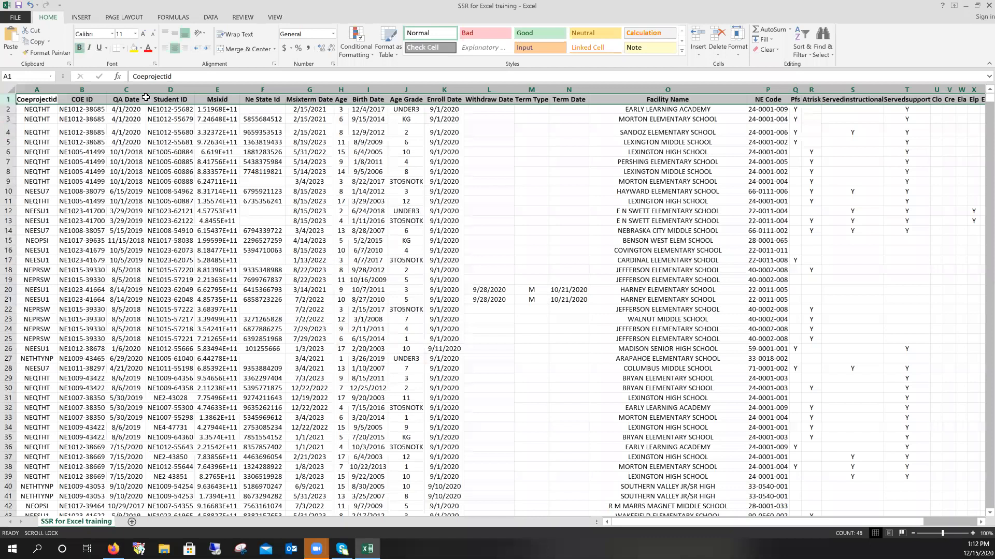
left_click(155, 49)
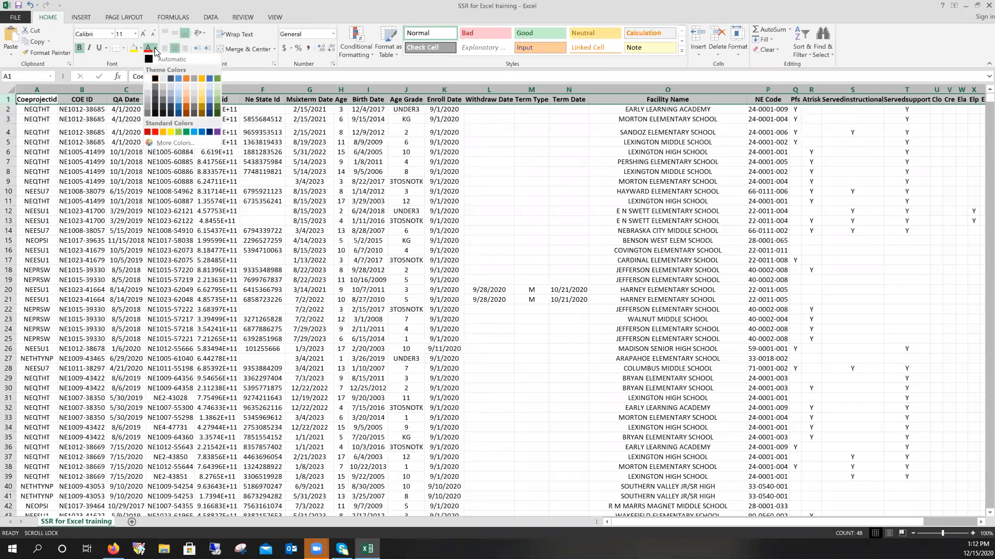
left_click(217, 132)
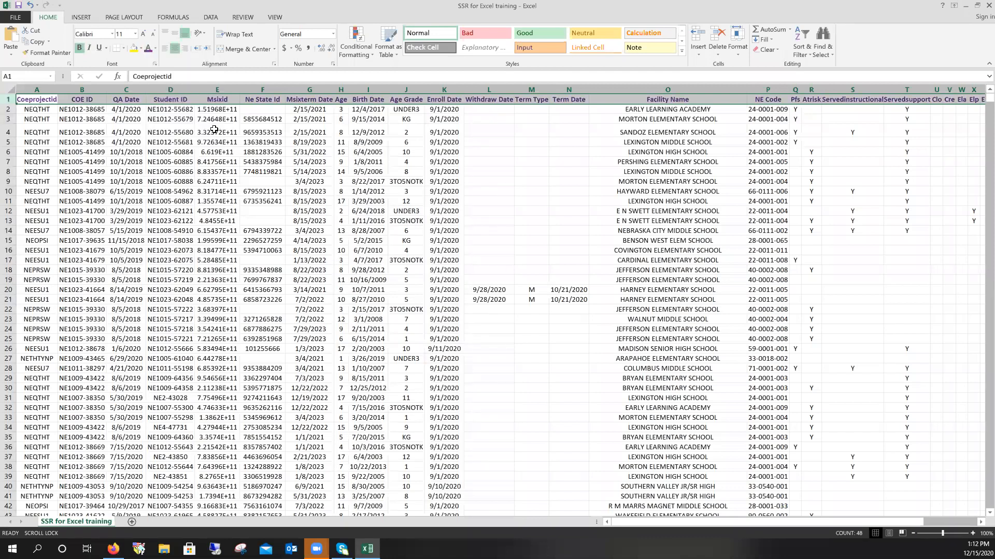
left_click(171, 127)
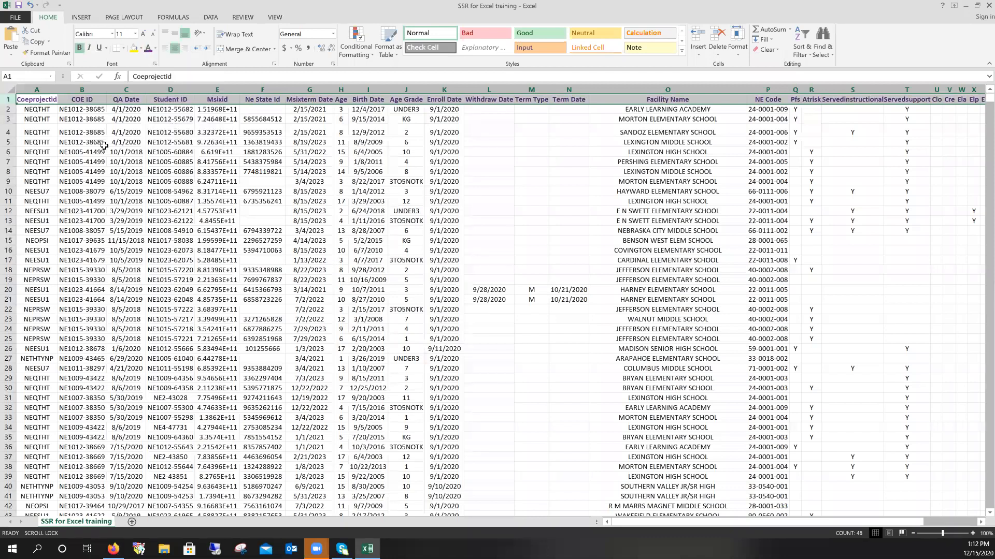
left_click(25, 97)
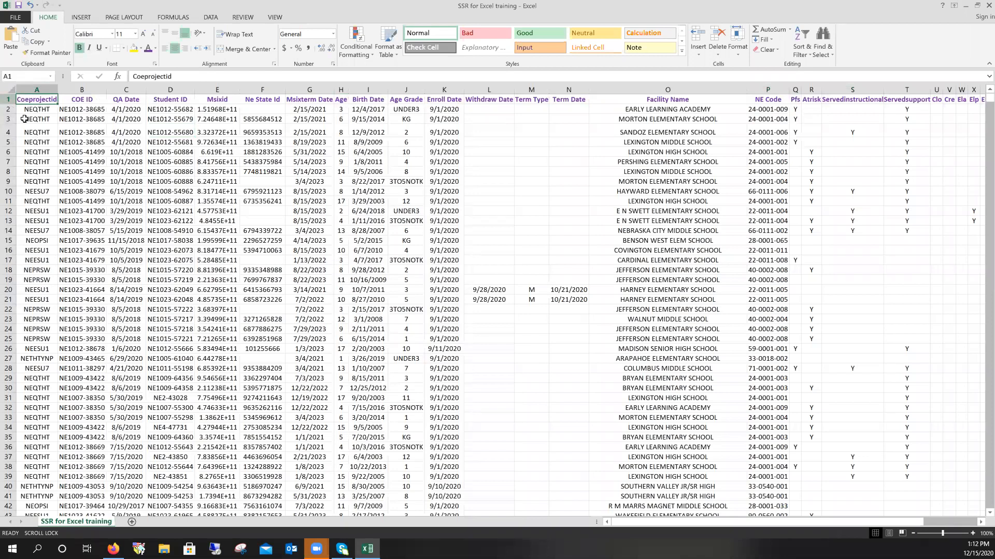
- Highlight the COE ID cell B3 with a yellow fill
left_click(27, 118)
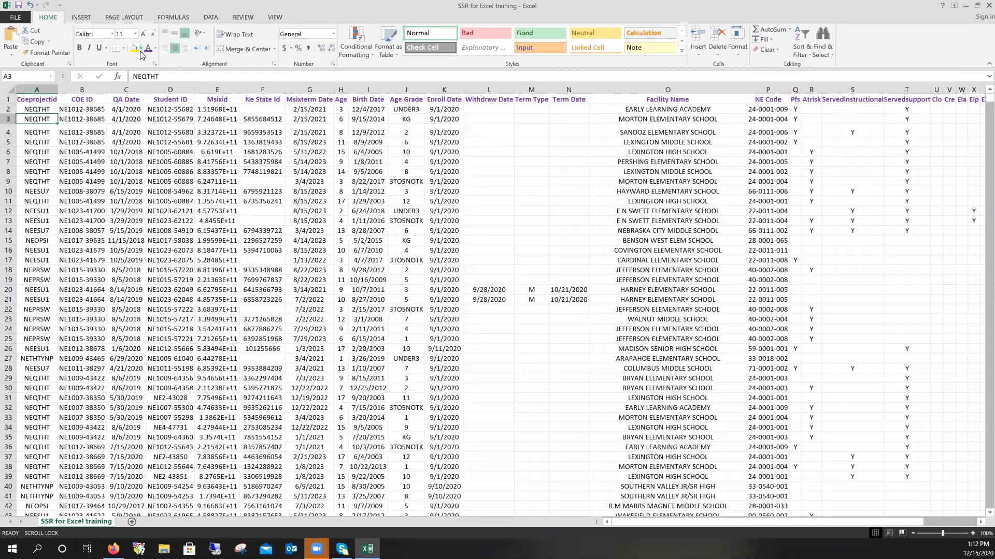
left_click(78, 121)
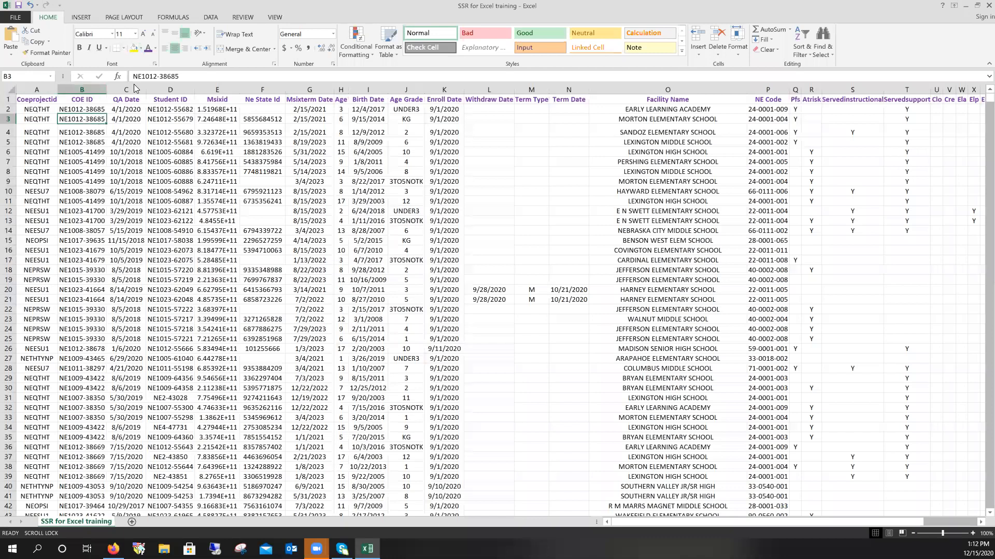
left_click(133, 48)
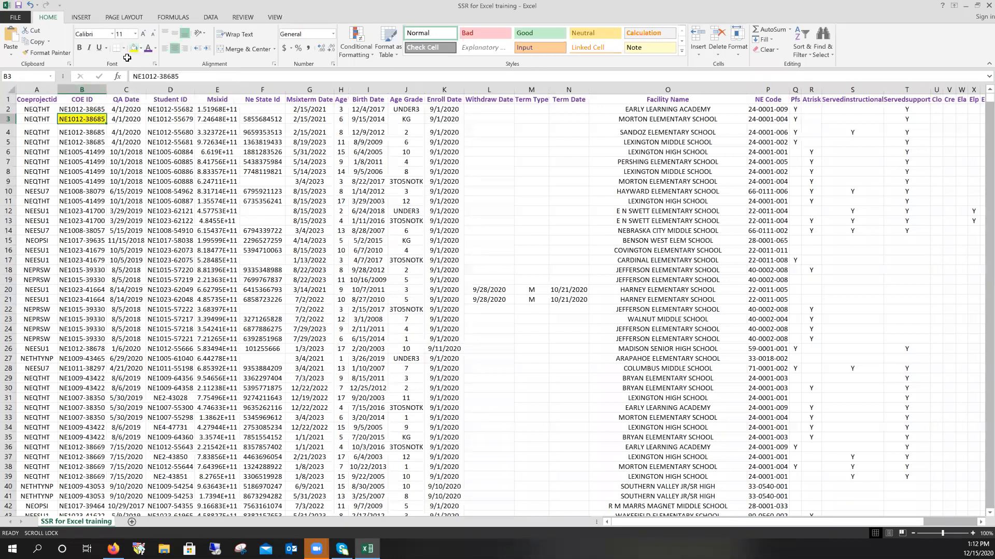
left_click(139, 154)
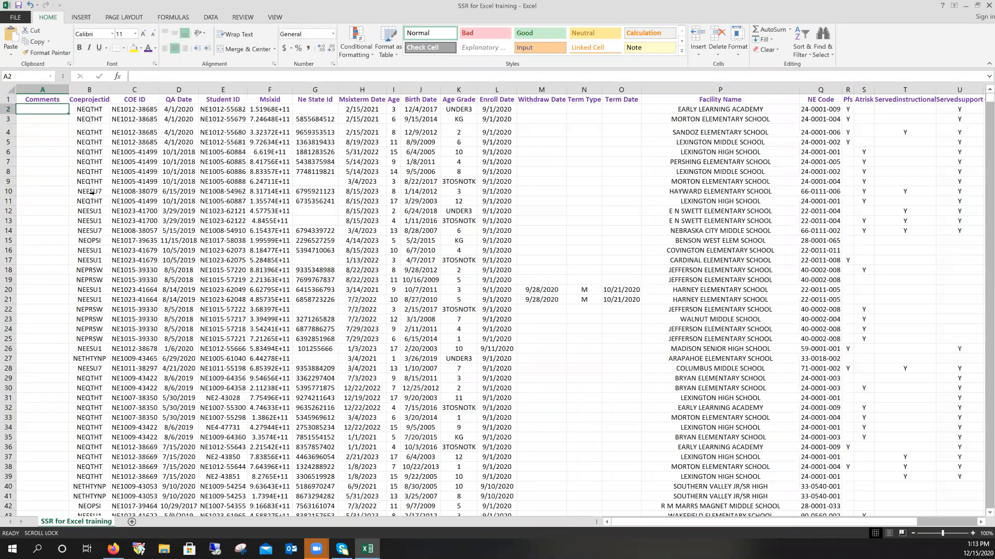
left_click(8, 132)
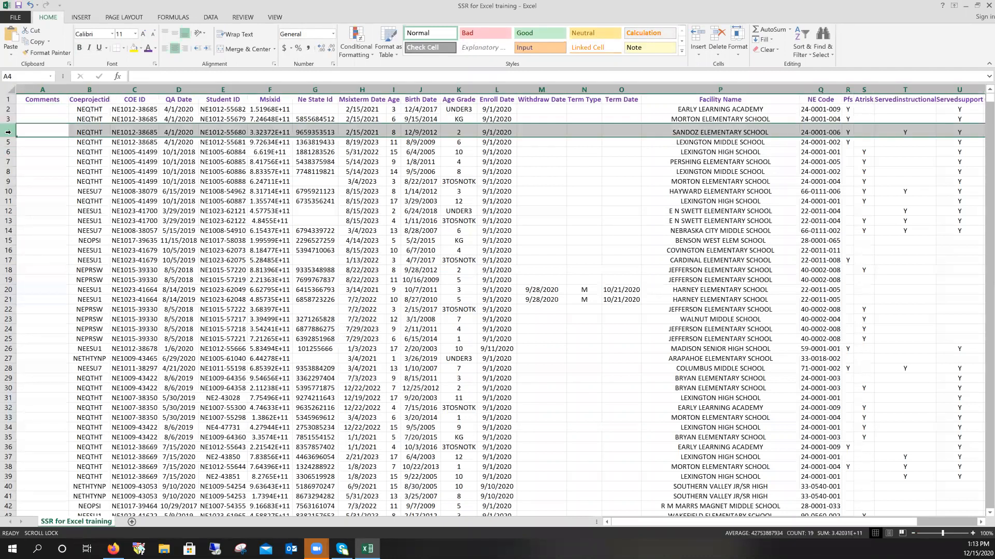
right_click(9, 132)
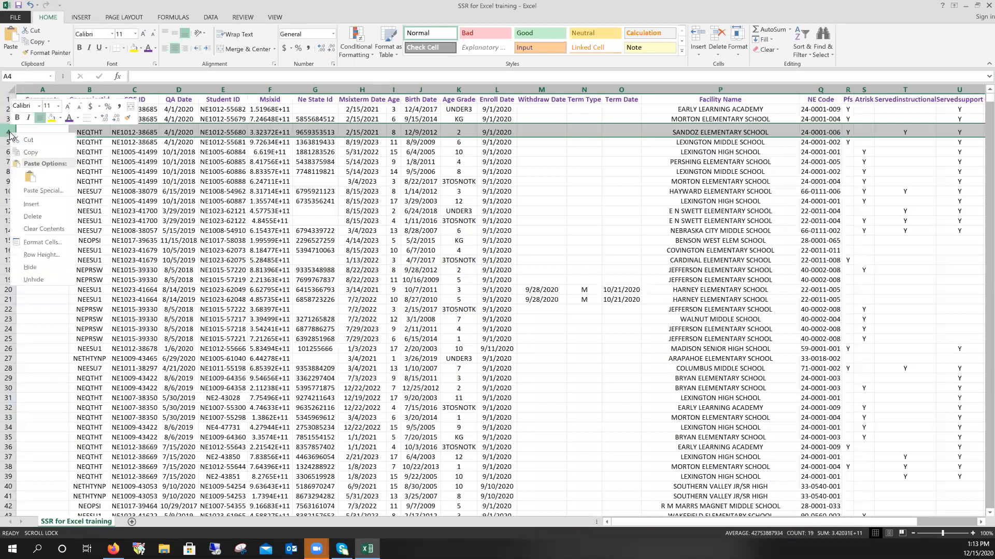
left_click(40, 199)
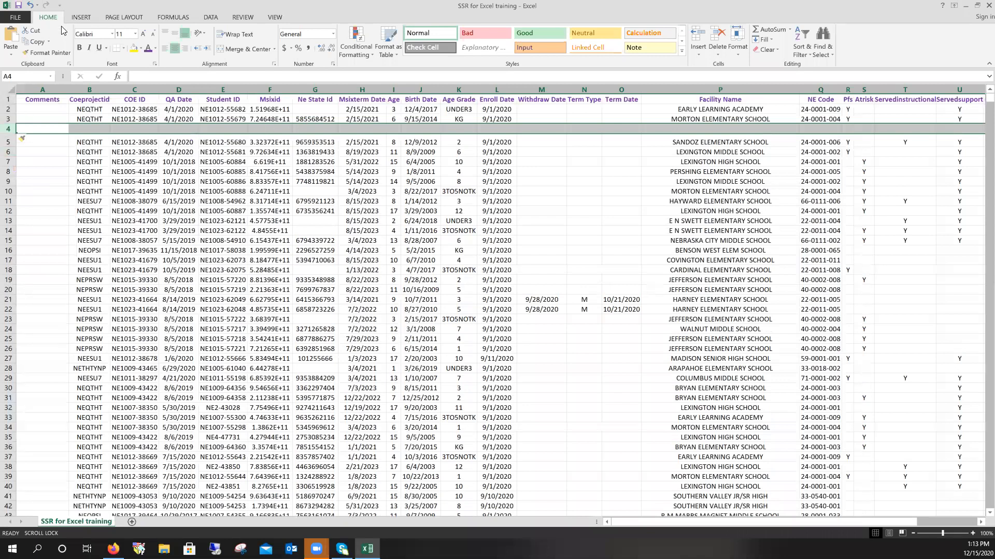
left_click(30, 6)
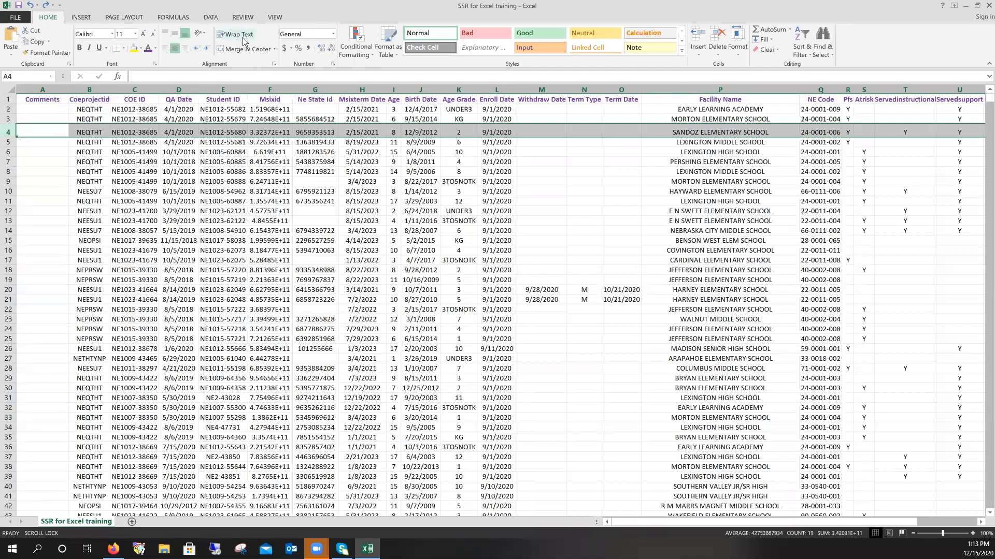
- Type a long sample comment into cell A2 under Comments
left_click(43, 112)
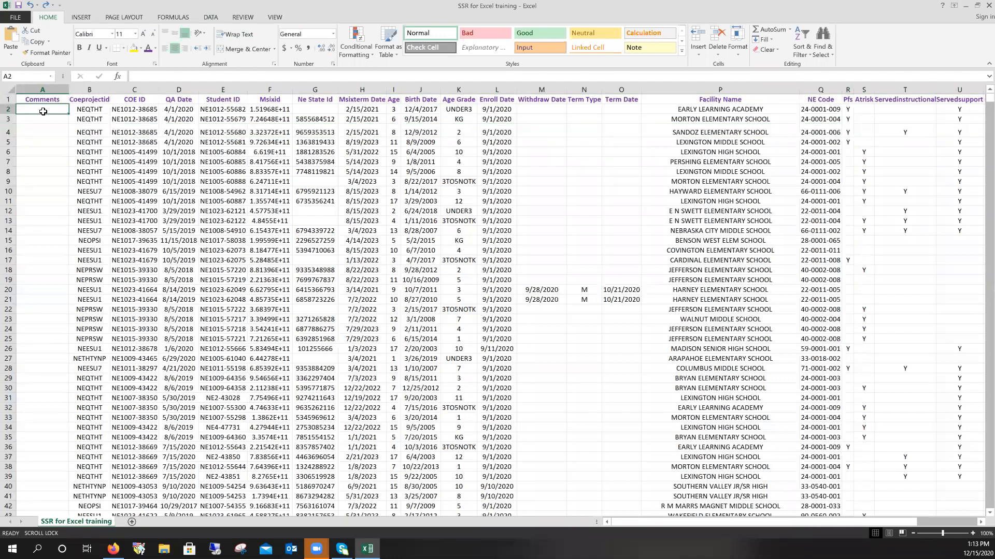
type("alkdjlks klsk")
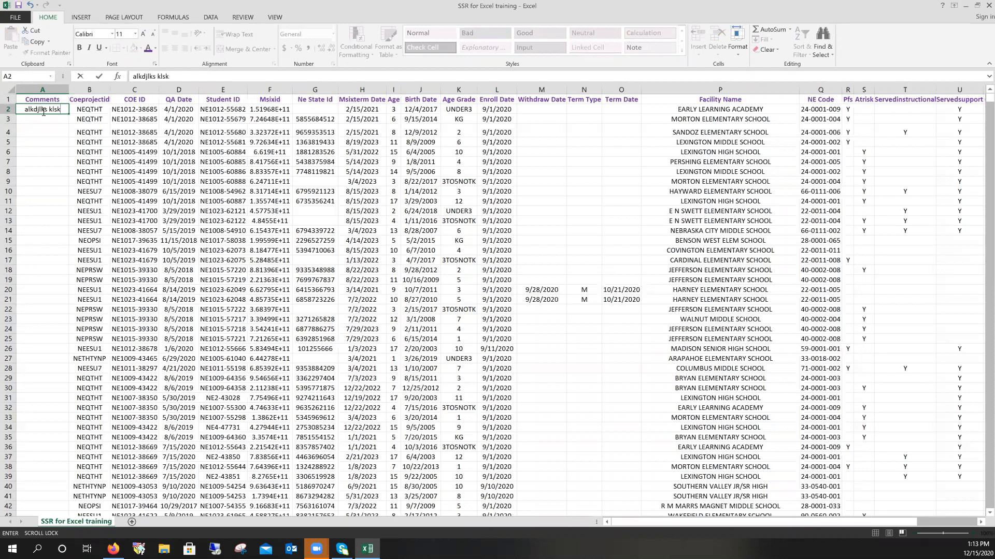
type("j dlkj;akljs ljsdkf")
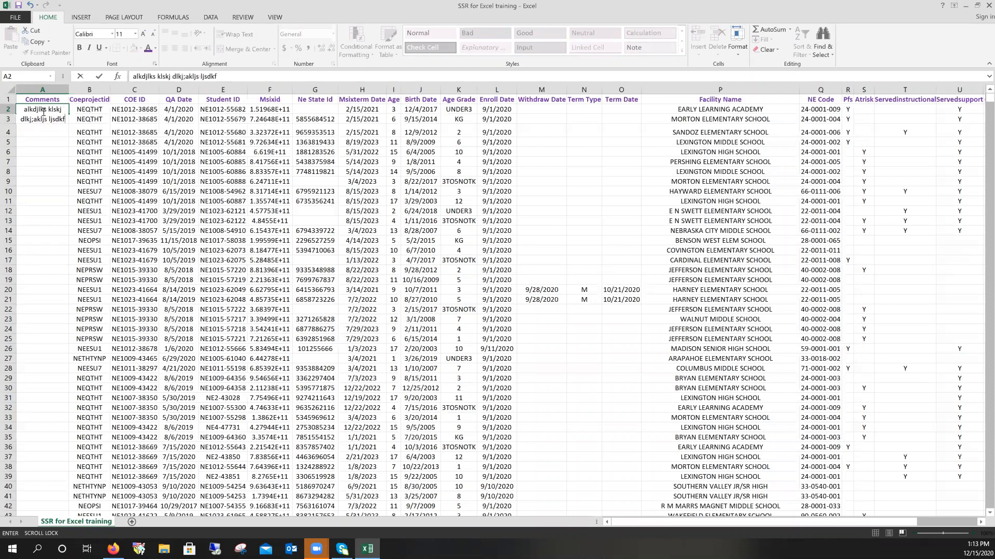
type(" ;lk slkj ;skjdaf ;sklj")
left_click(178, 151)
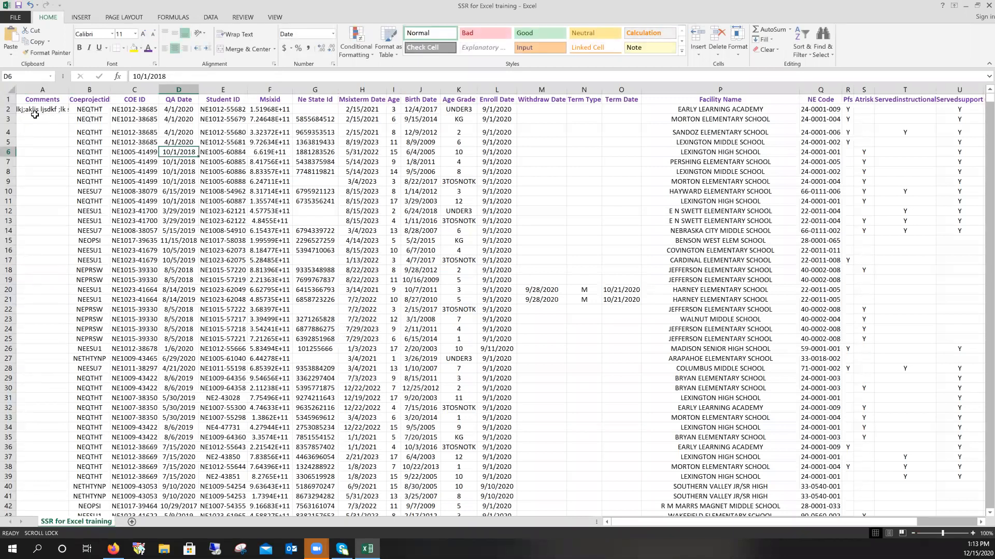
- Wrap text in the Comments column, then clear the stray comment from A2
left_click(49, 87)
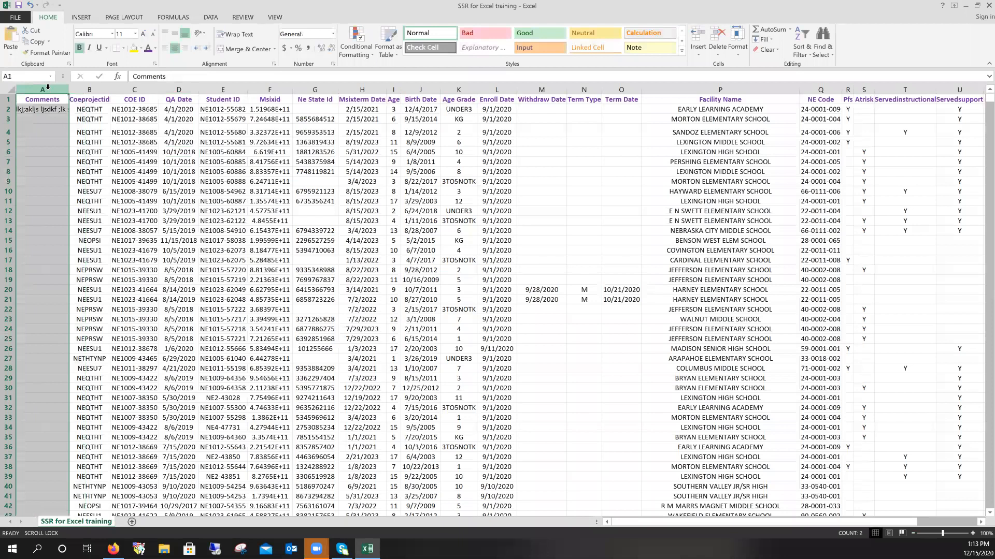
left_click(237, 36)
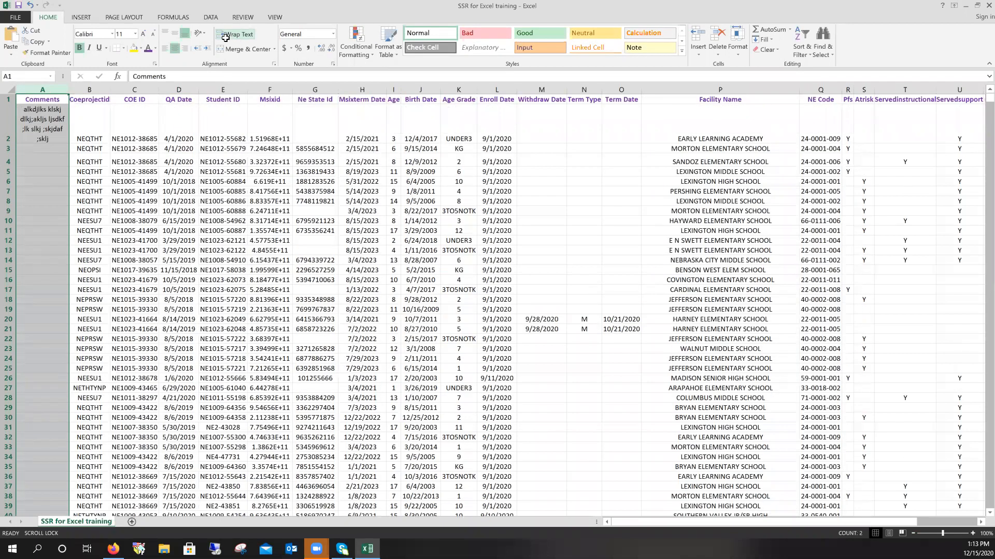
left_click(51, 130)
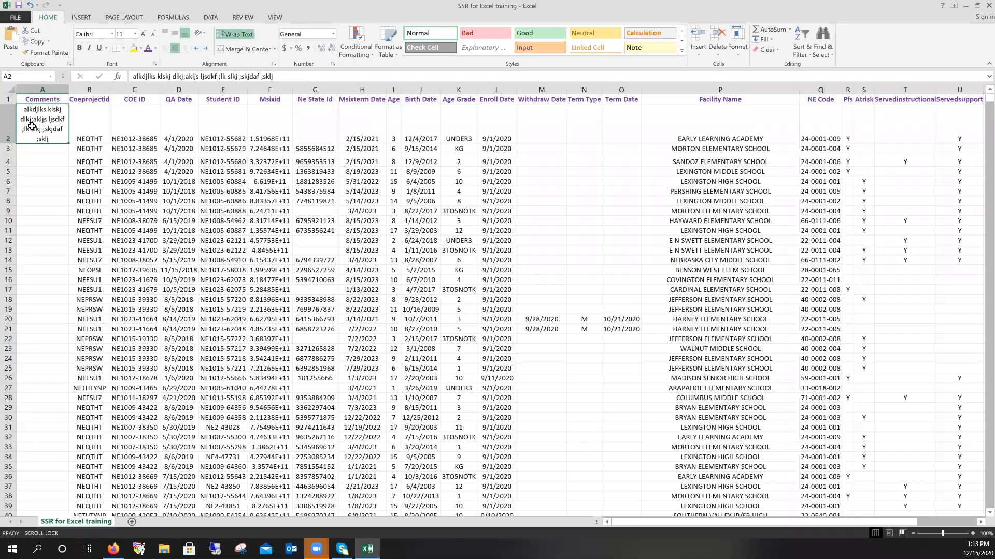
key("Delete")
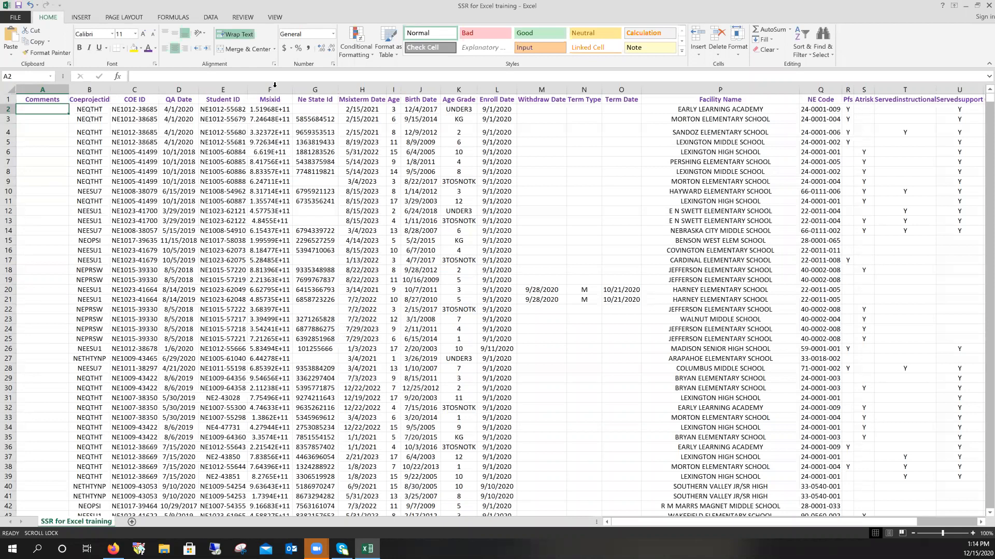
- Check the Msixid values and apply the Number format to column F
left_click(266, 108)
left_click(269, 133)
left_click(271, 153)
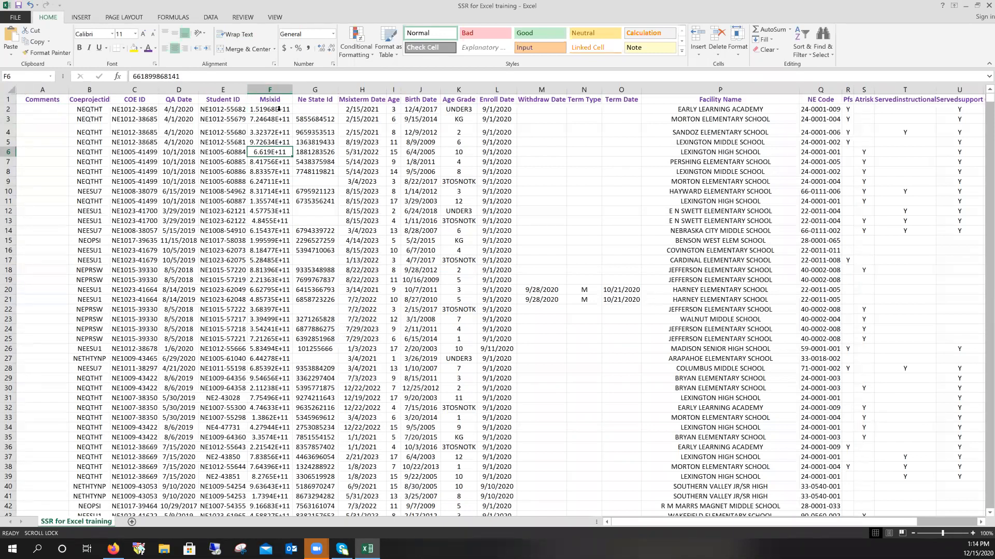
left_click(280, 85)
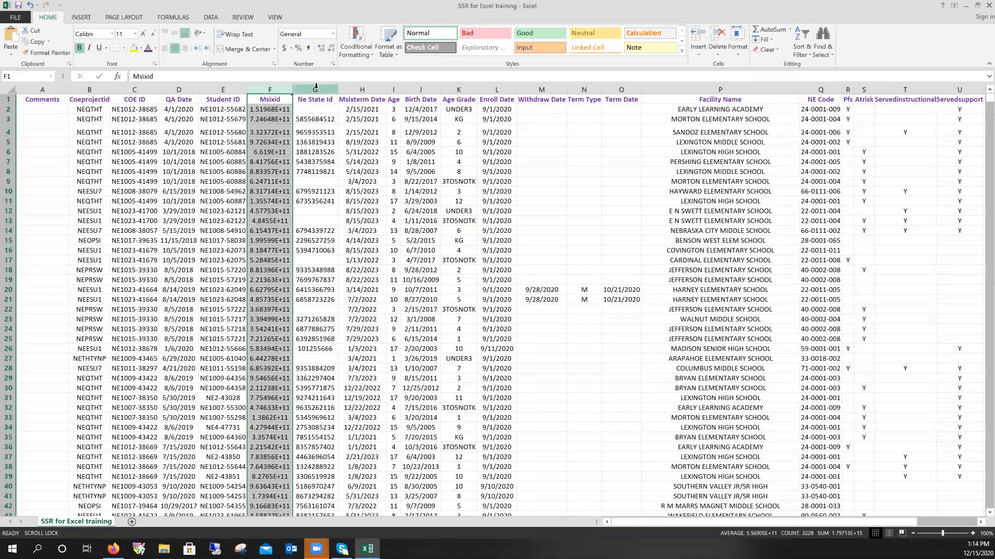
left_click(333, 34)
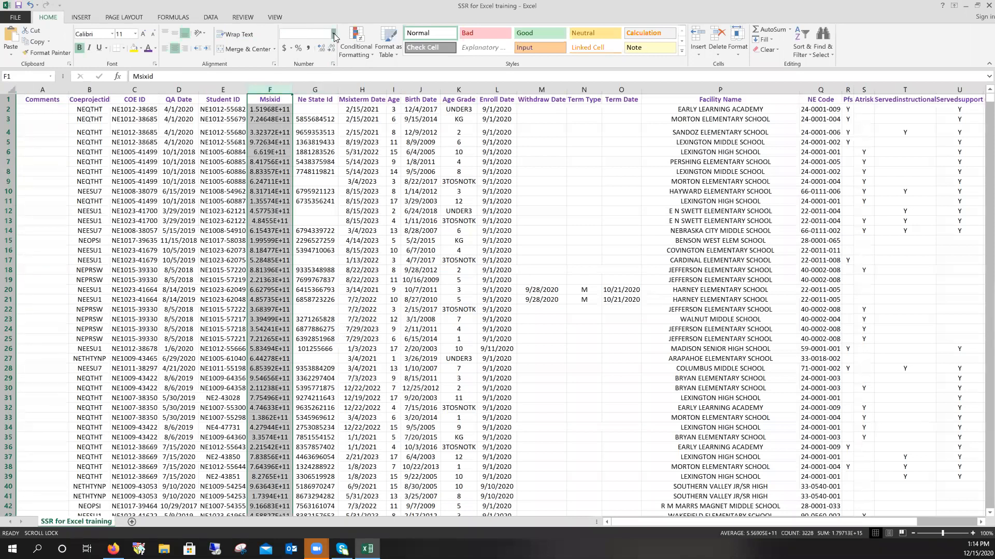
left_click(334, 36)
left_click(334, 34)
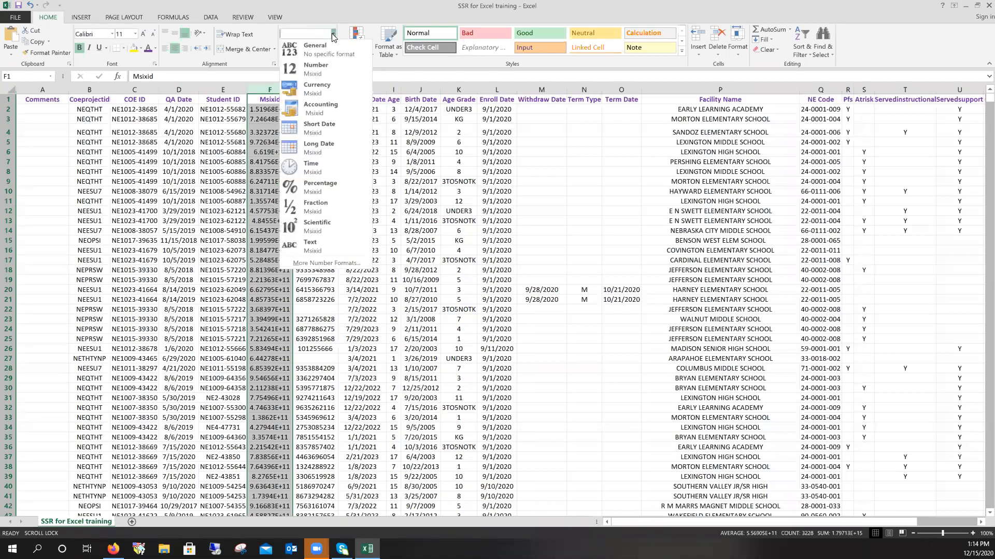
left_click(320, 71)
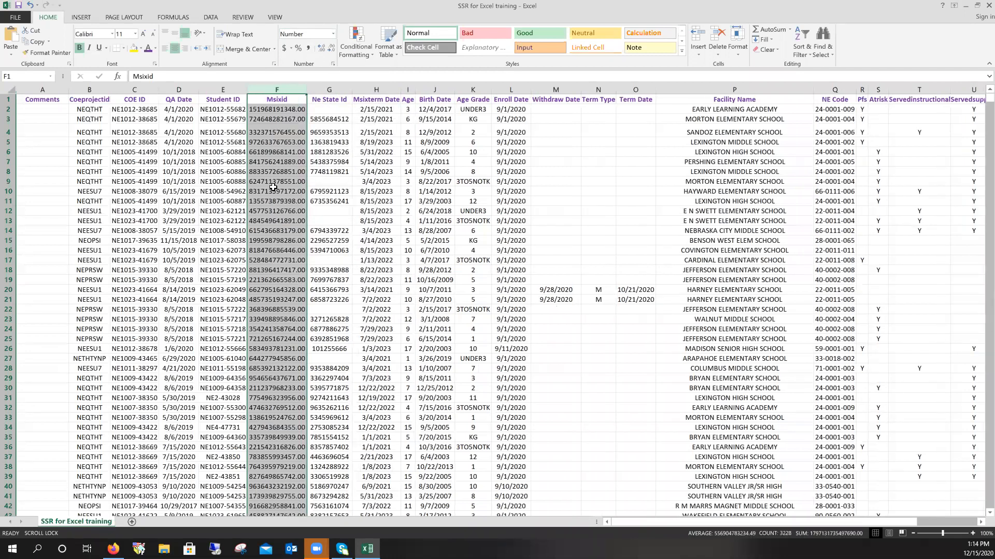
- Revert column F to General format, then reapply the Number format
left_click(273, 188)
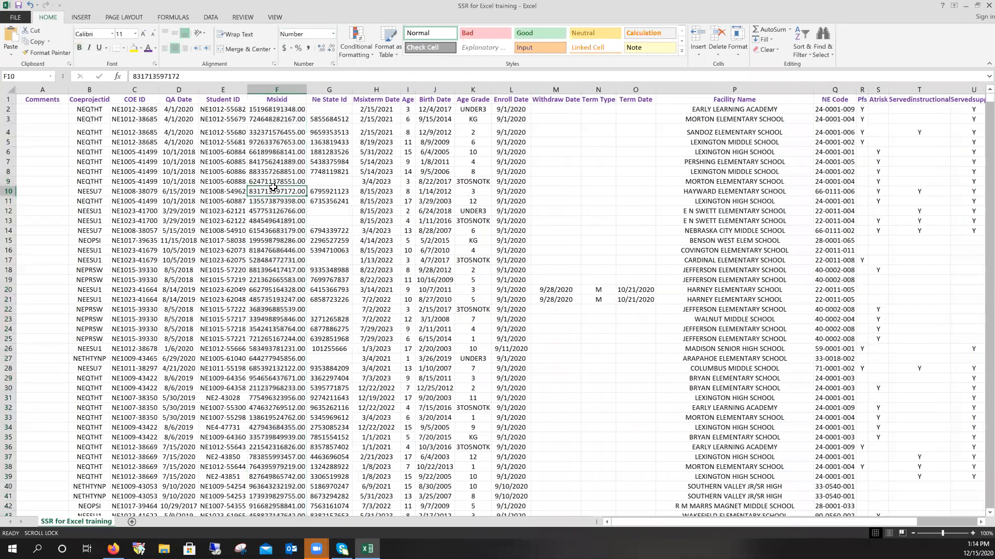
left_click(276, 90)
left_click(333, 34)
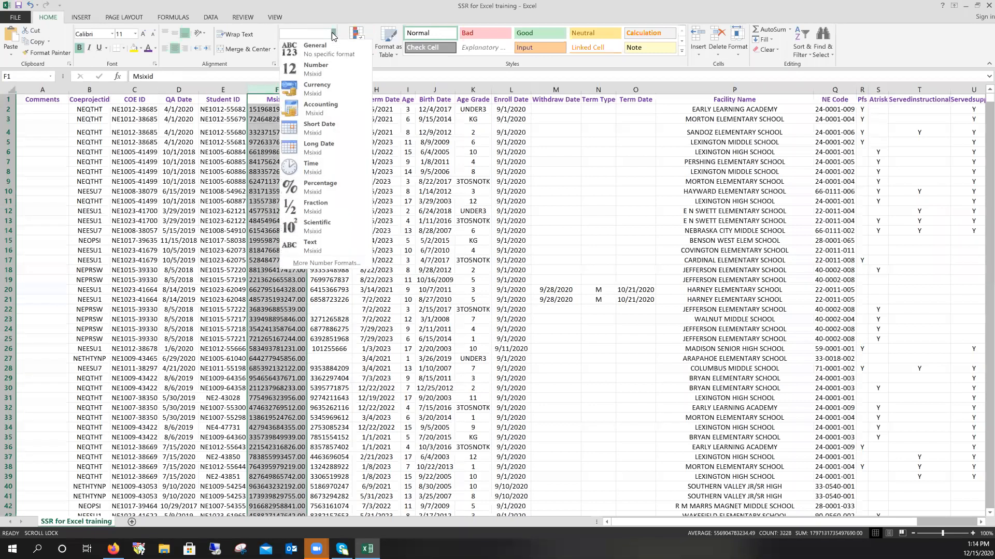
left_click(329, 51)
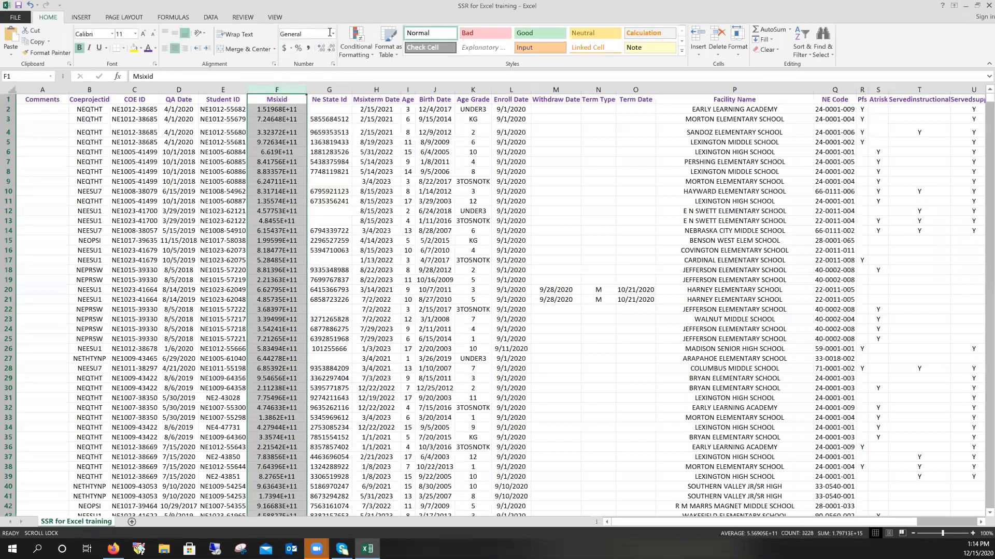
left_click(334, 34)
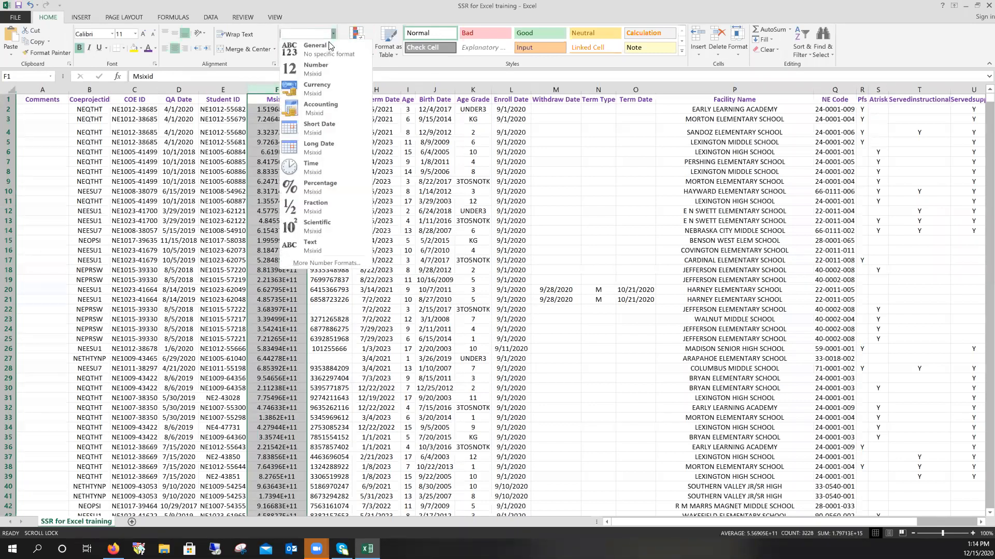
left_click(322, 70)
- Adjust column F's decimal places and auto-fit its width
left_click(296, 152)
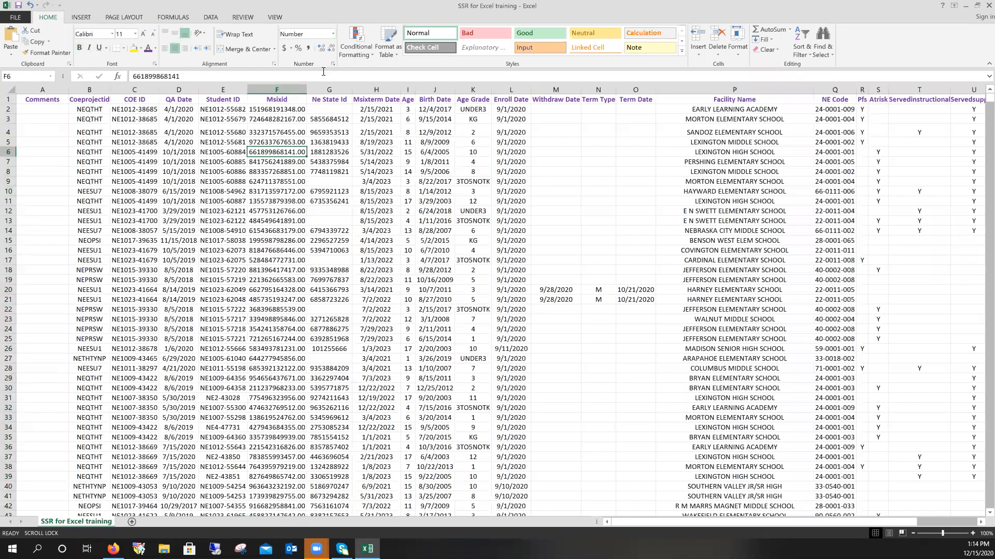
left_click(298, 89)
left_click(333, 63)
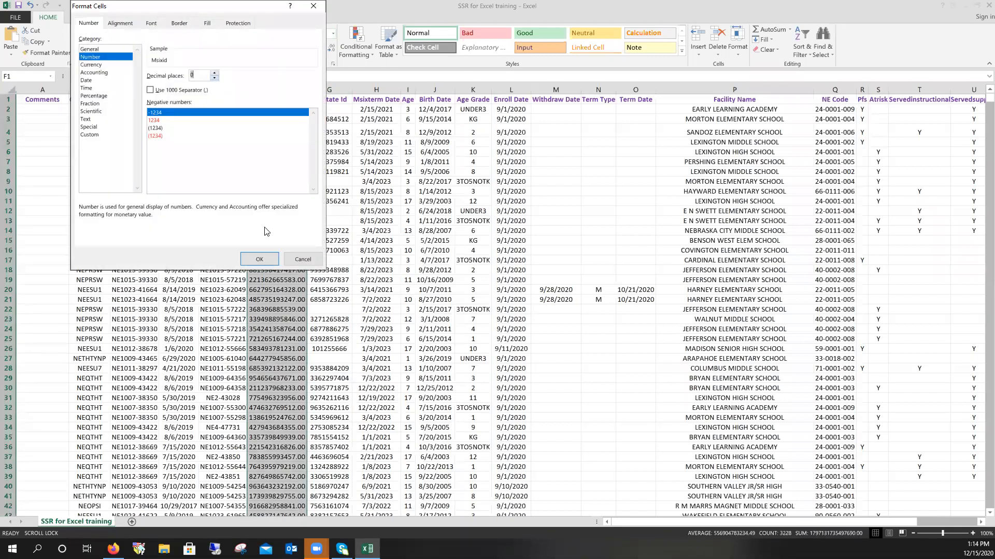
left_click(303, 259)
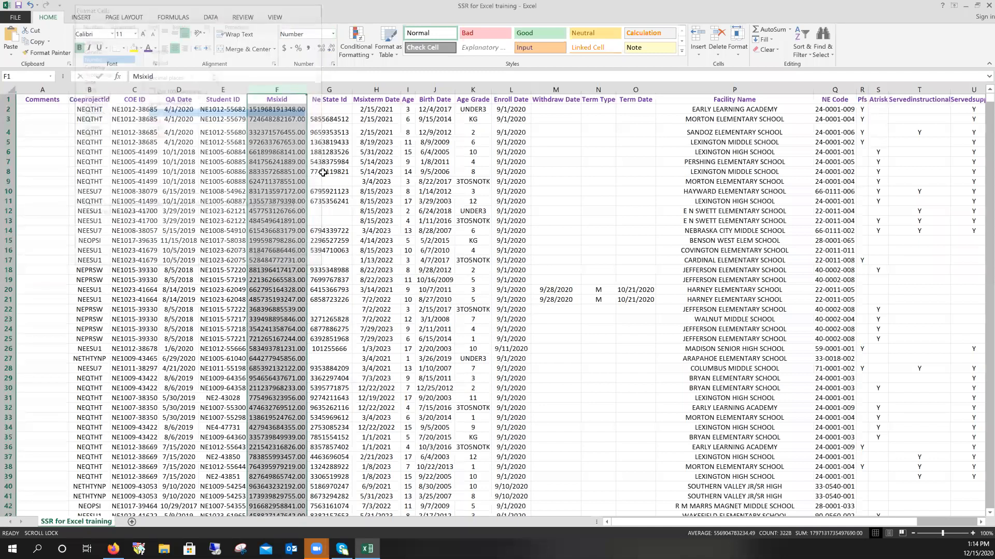
left_click(322, 51)
left_click(332, 49)
left_click(332, 49)
left_click(331, 49)
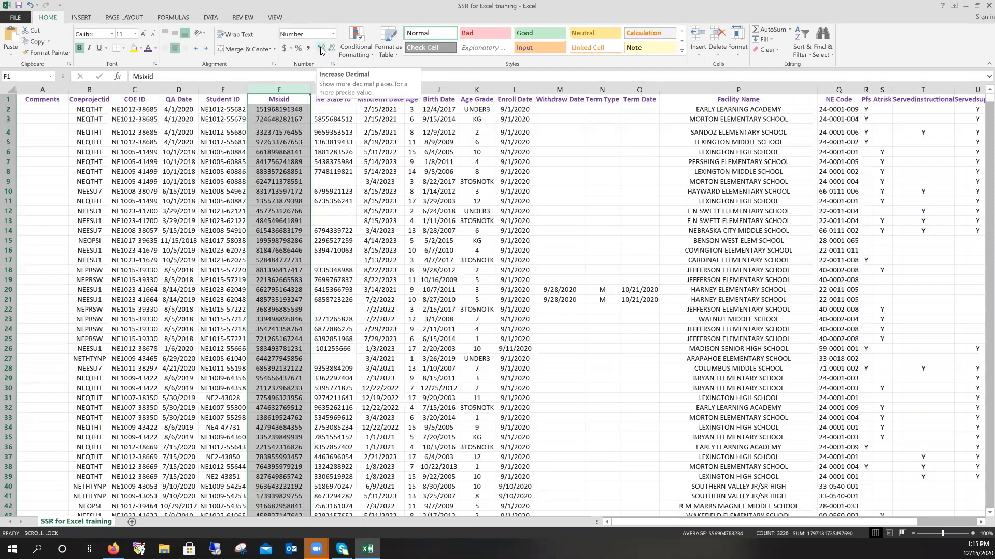
left_click(321, 51)
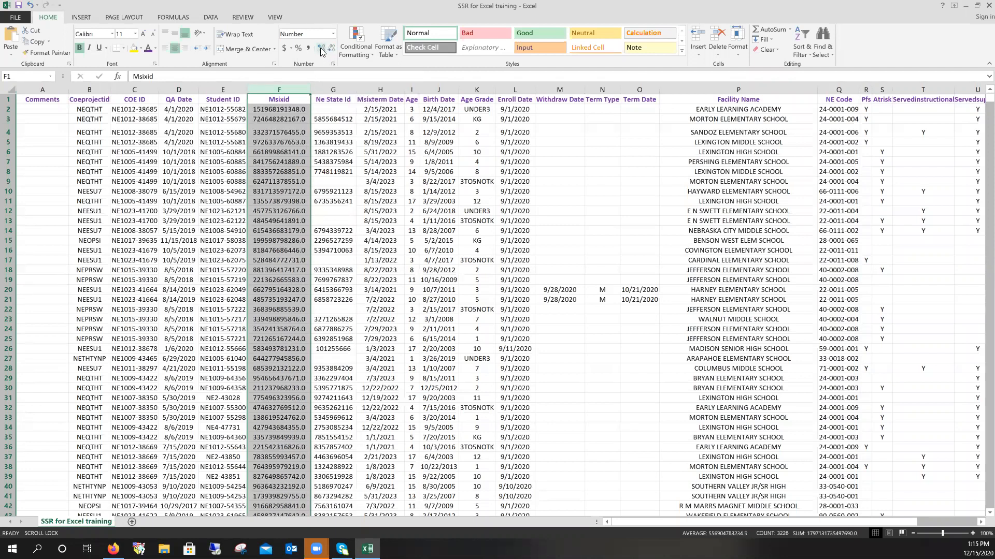
left_click(328, 50)
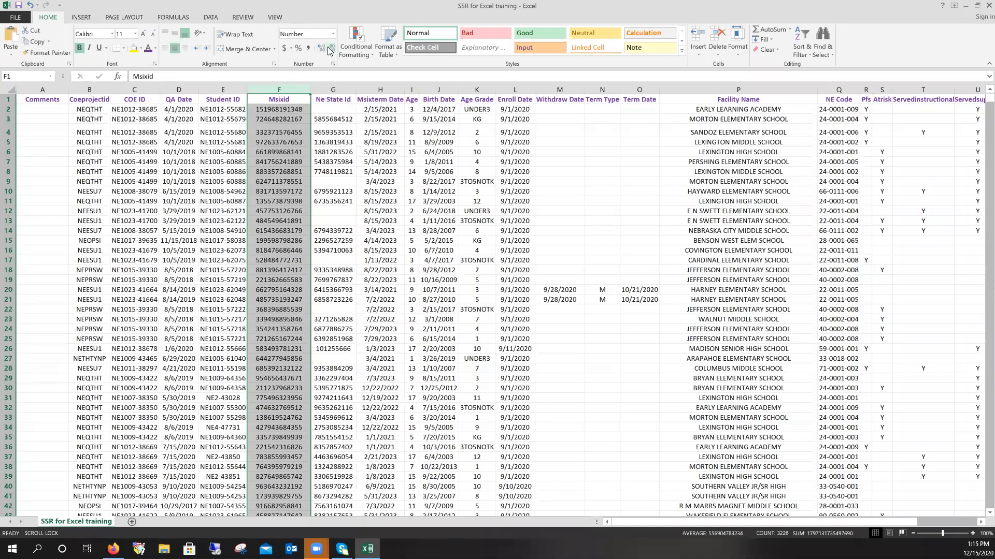
double_click(311, 90)
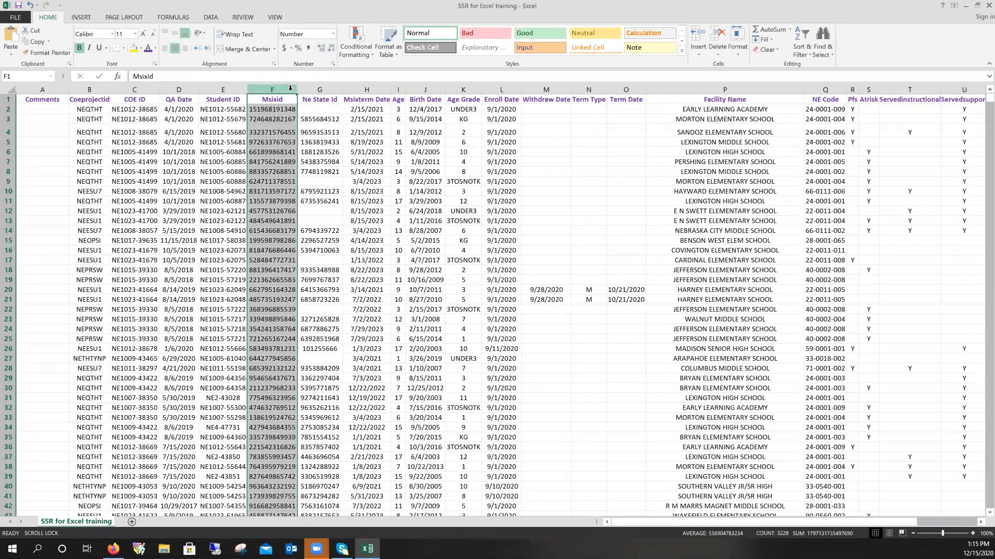
- Undo the width, decimal and Number format changes, restoring scientific notation
left_click(29, 5)
left_click(29, 5)
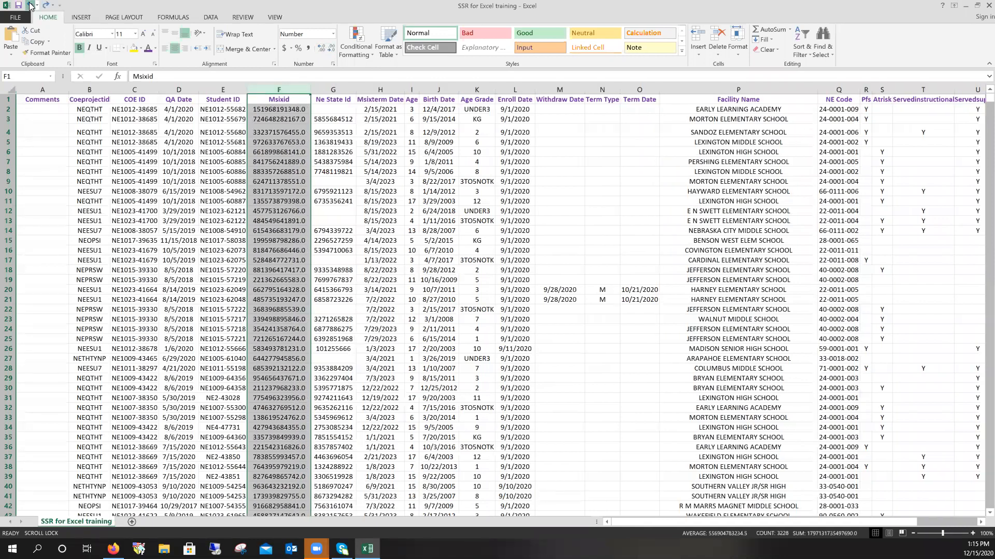
left_click(30, 5)
left_click(29, 5)
left_click(29, 6)
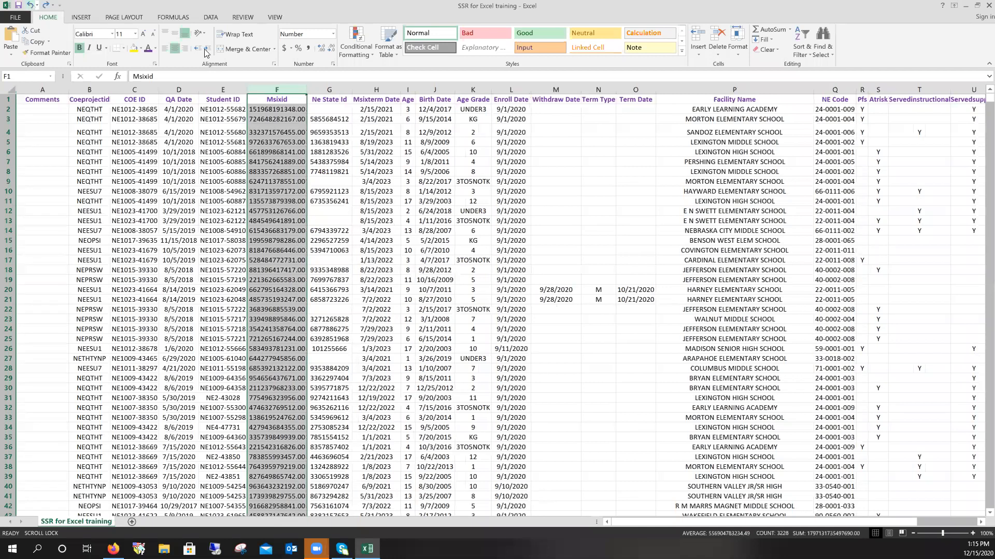
left_click(30, 5)
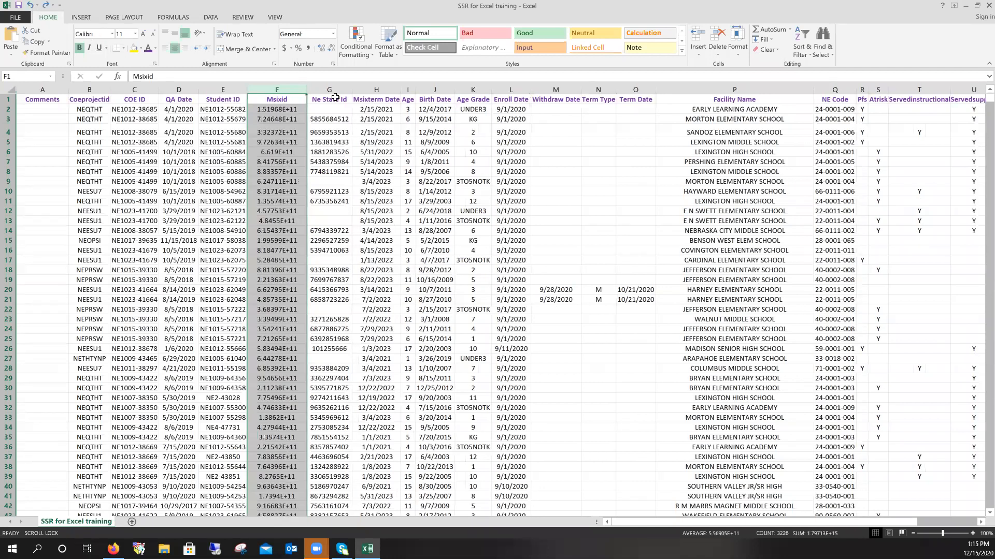
- Reapply the Number format to column F and decrease decimals to whole numbers
left_click(335, 35)
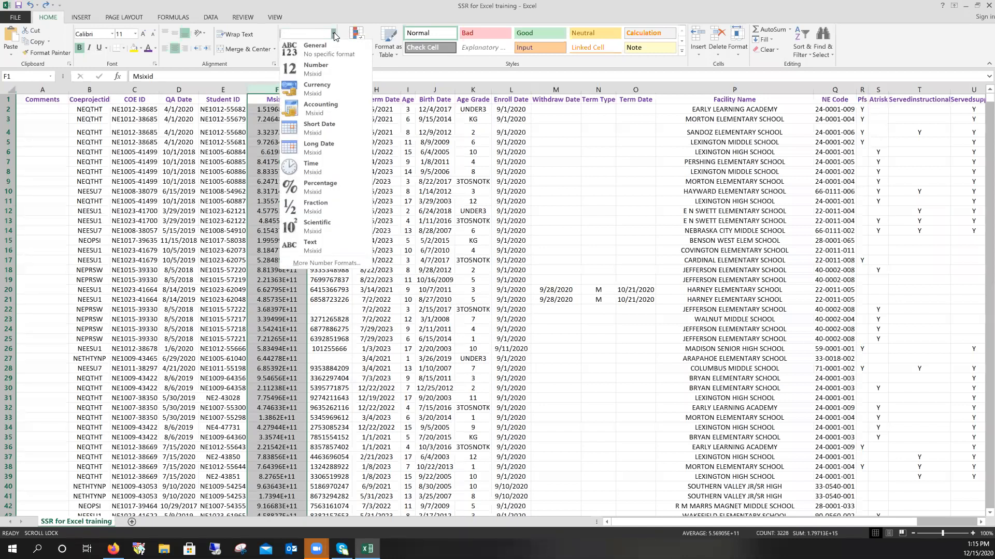
left_click(325, 71)
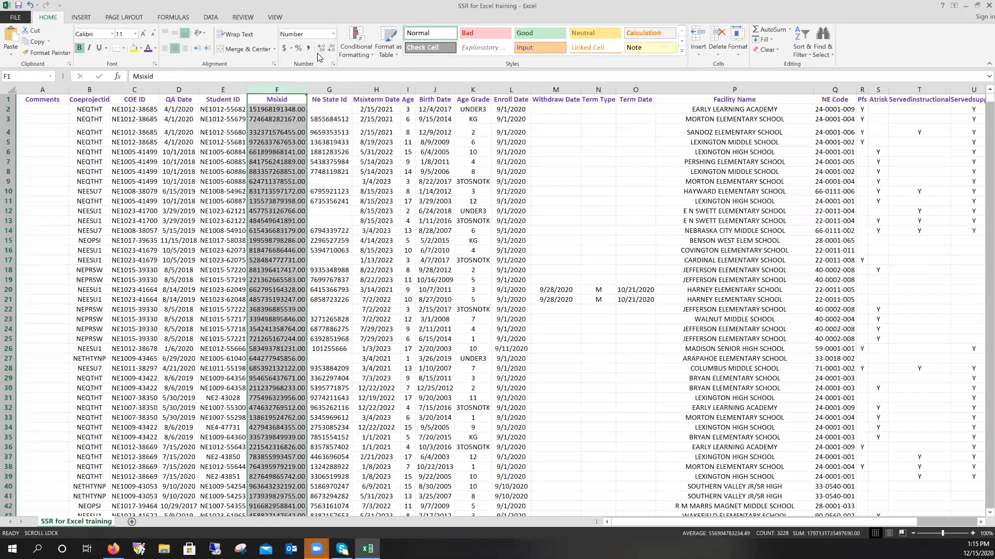
left_click(321, 50)
left_click(330, 50)
left_click(331, 50)
left_click(330, 50)
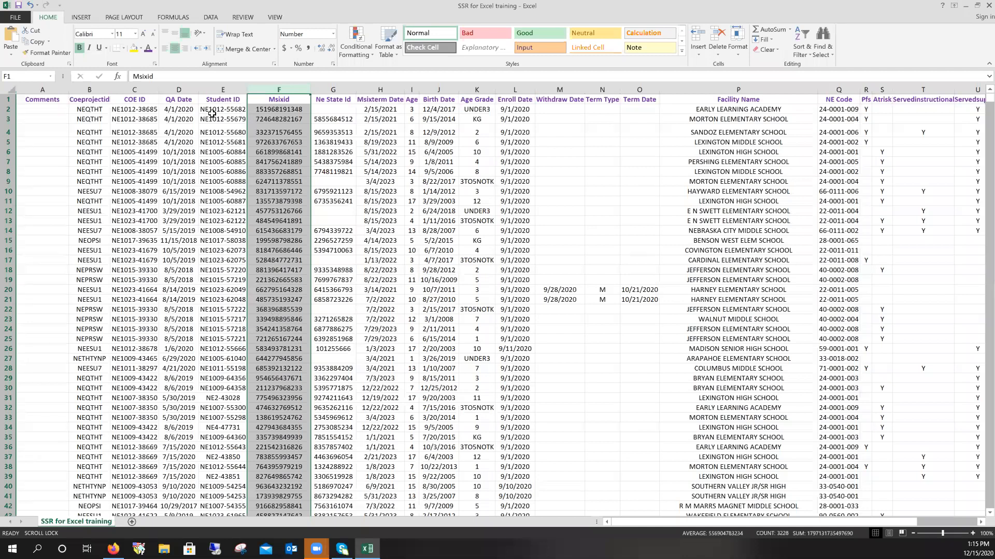
left_click(217, 152)
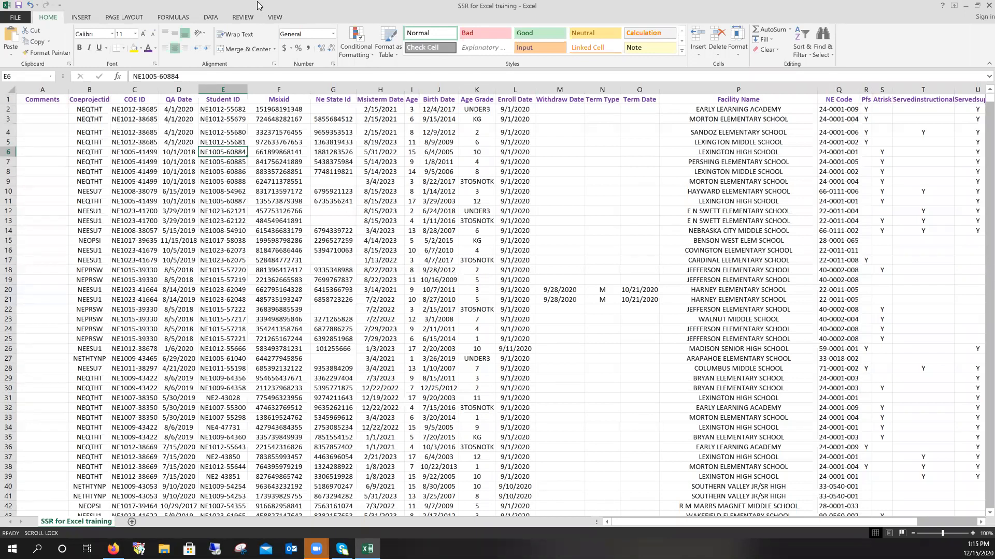
- On the View ribbon, scroll through the records and open the Freeze Panes dropdown
left_click(275, 17)
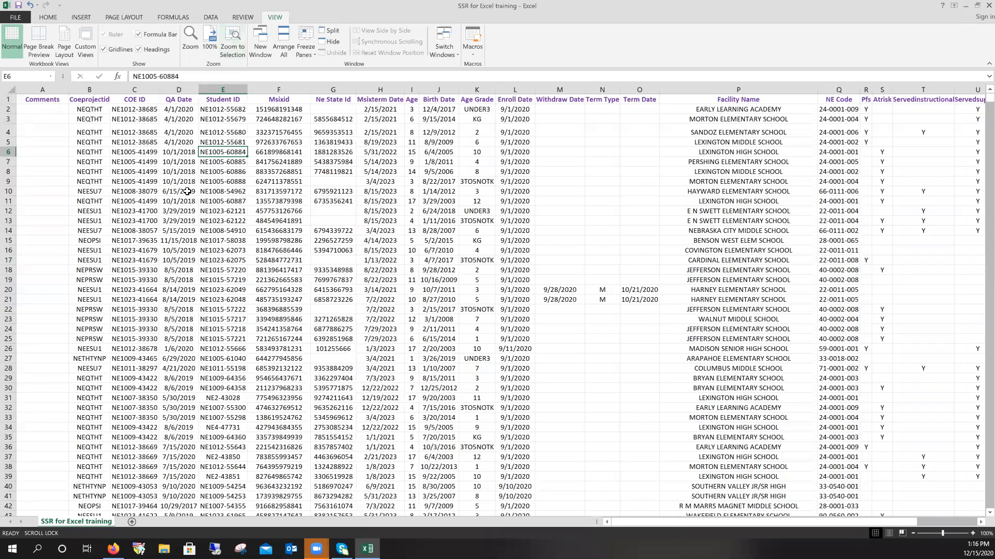
scroll(187, 192, "down", 13)
scroll(203, 220, "down", 9)
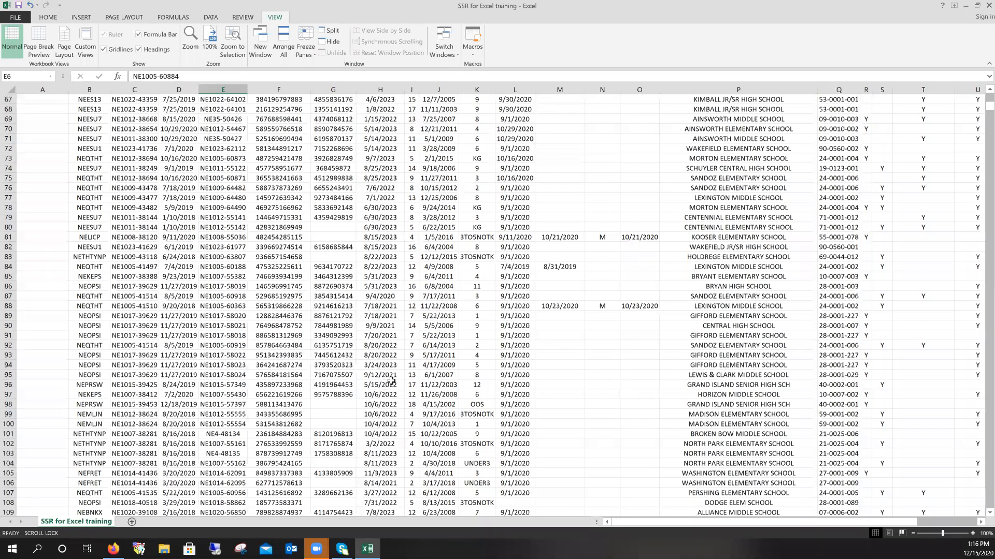
scroll(391, 381, "up", 20)
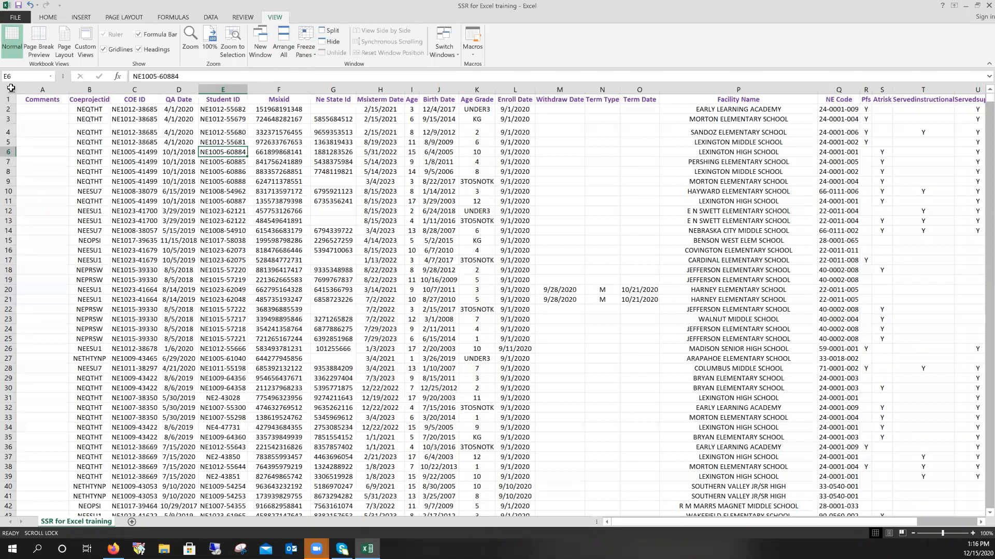
left_click(307, 54)
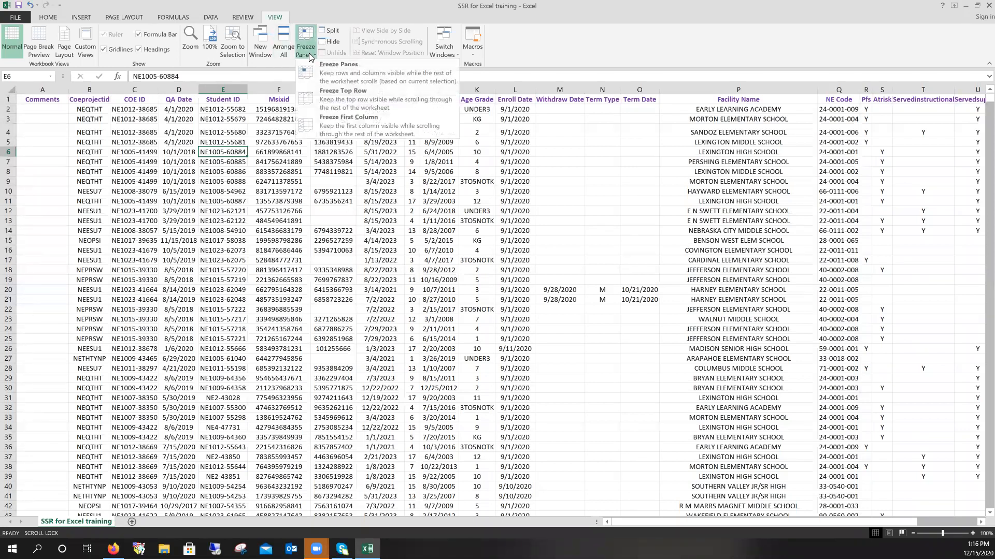
- Freeze the top row and scroll the records to confirm the headers stay visible
left_click(330, 97)
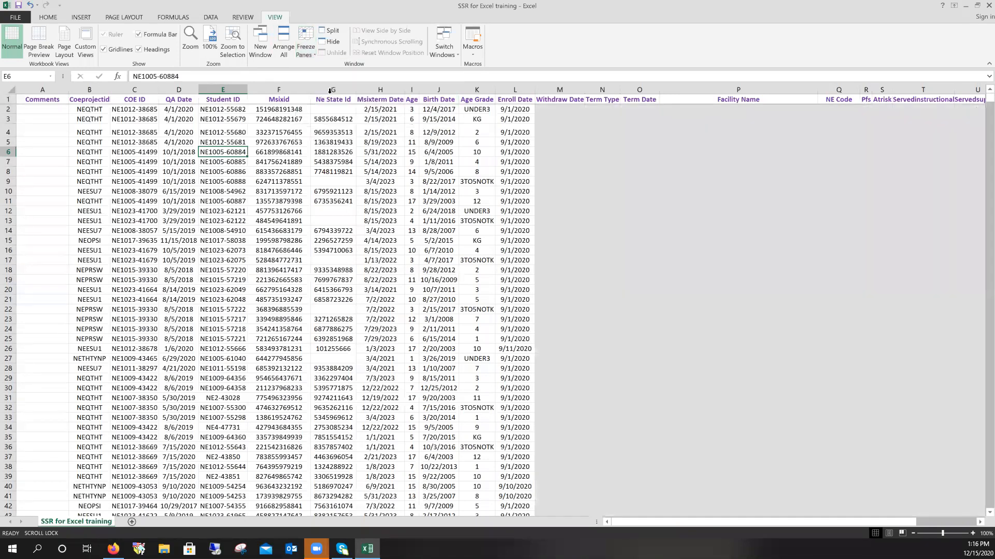
scroll(223, 180, "down", 1)
scroll(223, 180, "down", 9)
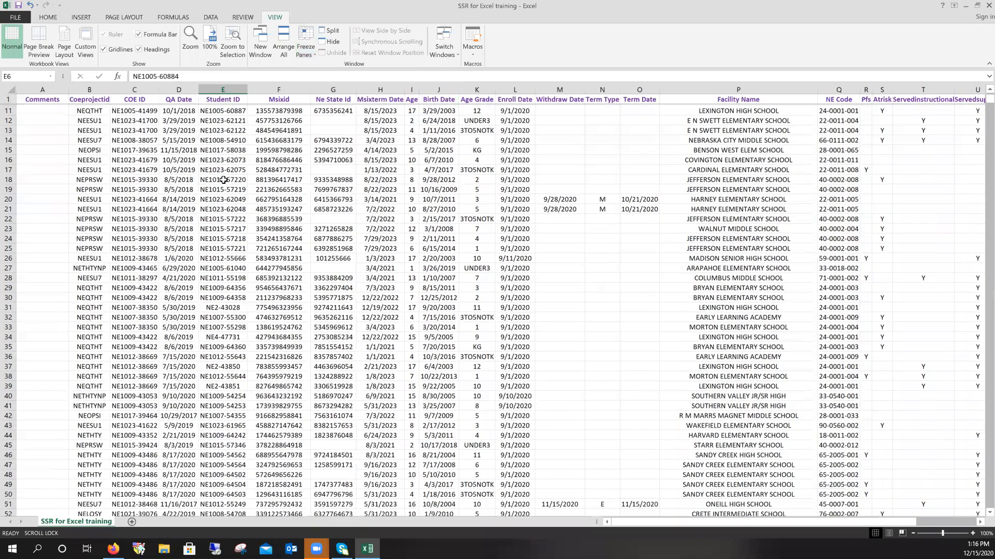
scroll(223, 180, "down", 20)
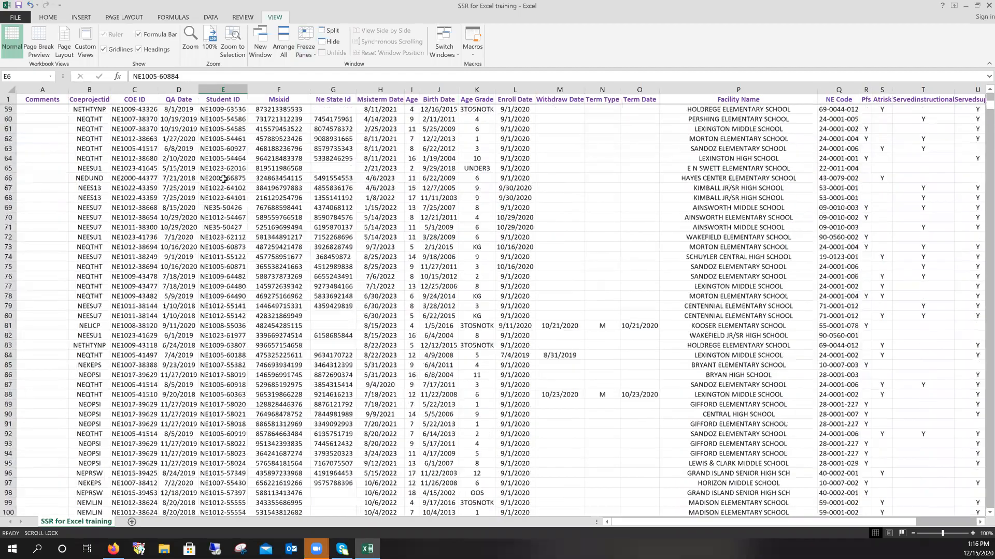
scroll(223, 179, "down", 13)
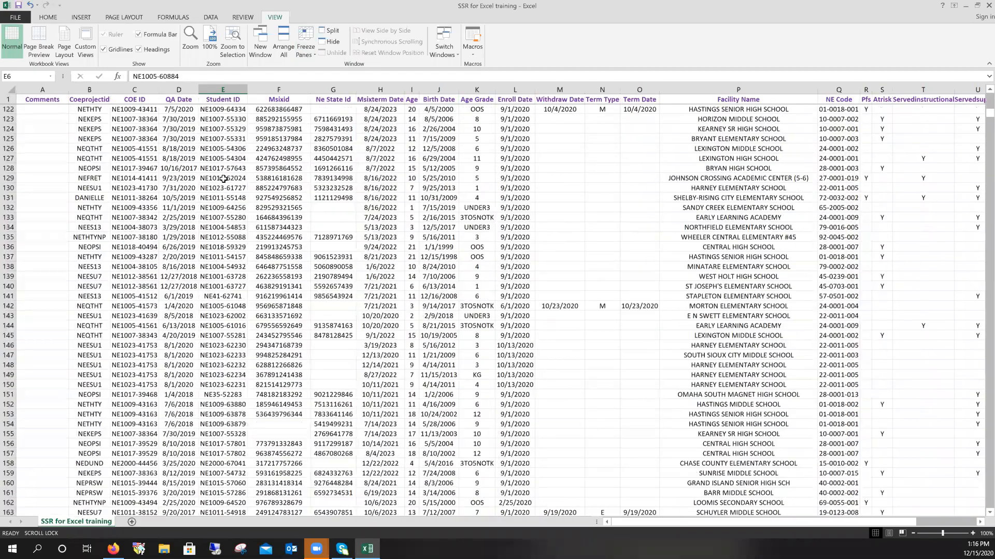
scroll(224, 176, "up", 20)
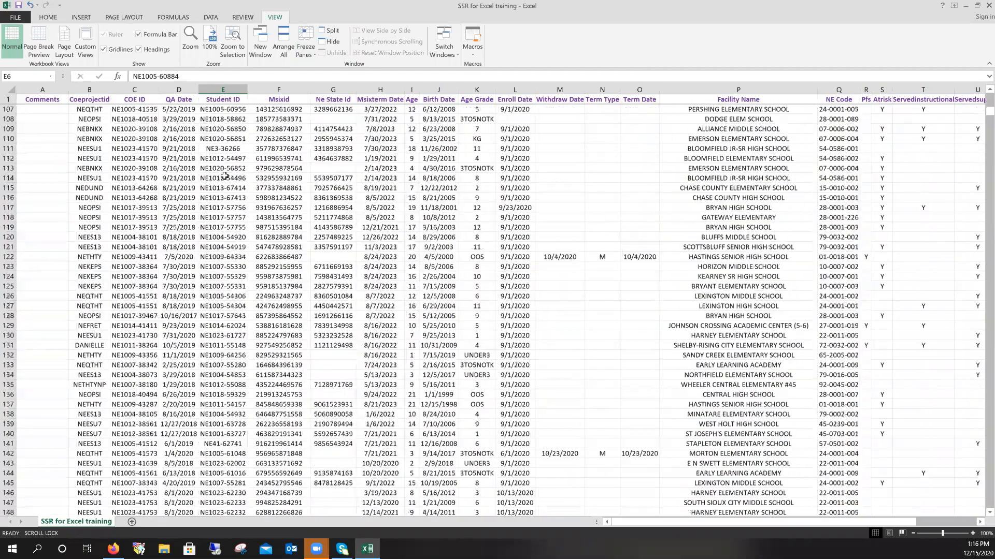
scroll(225, 176, "up", 5)
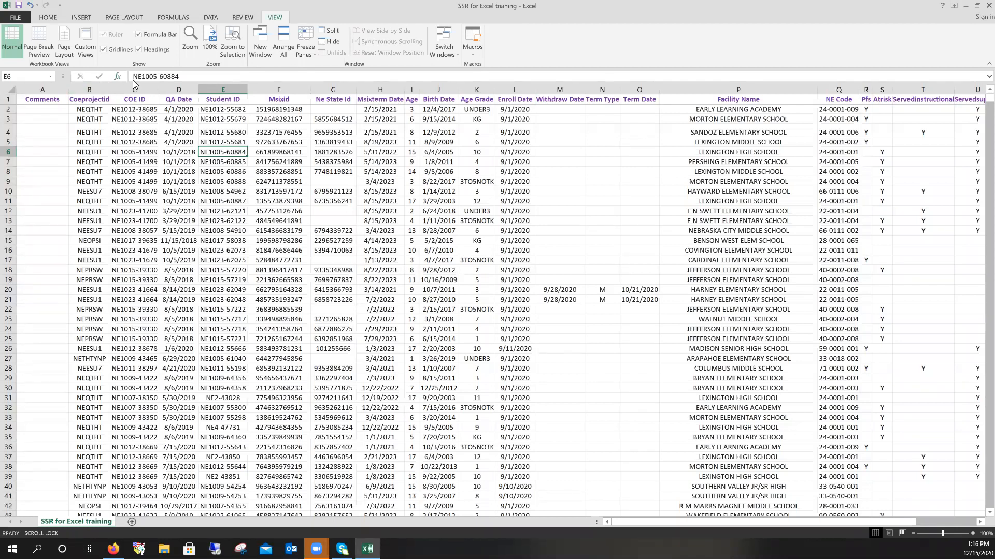
- Select columns and cells, split the sheet into panes at column E, then undo
left_click(90, 90)
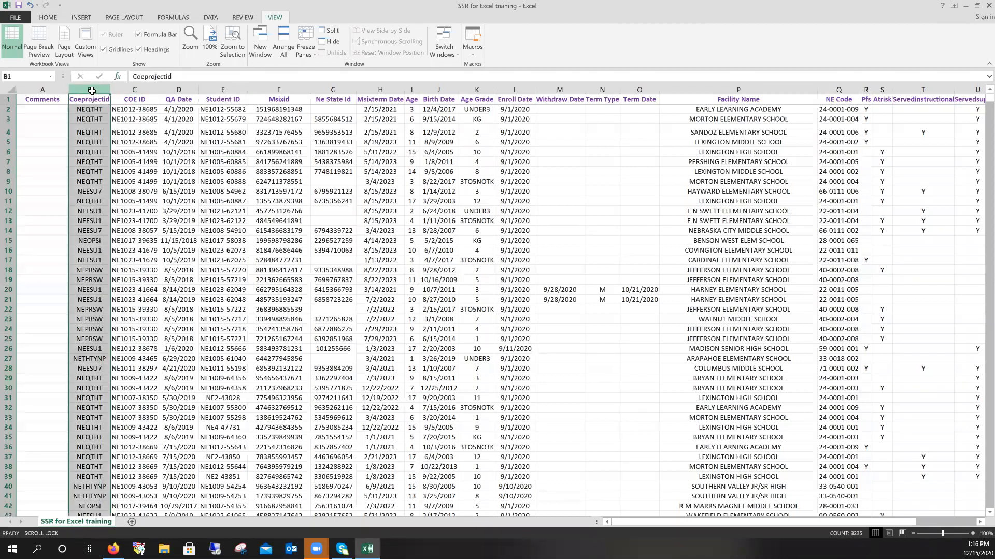
left_click(52, 91)
left_click_drag(835, 522, 694, 532)
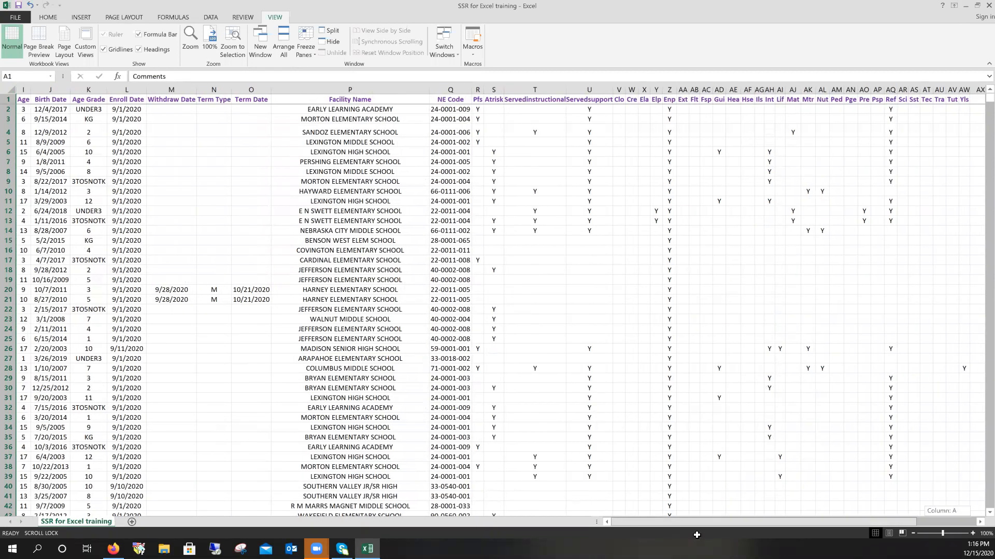
left_click(94, 89)
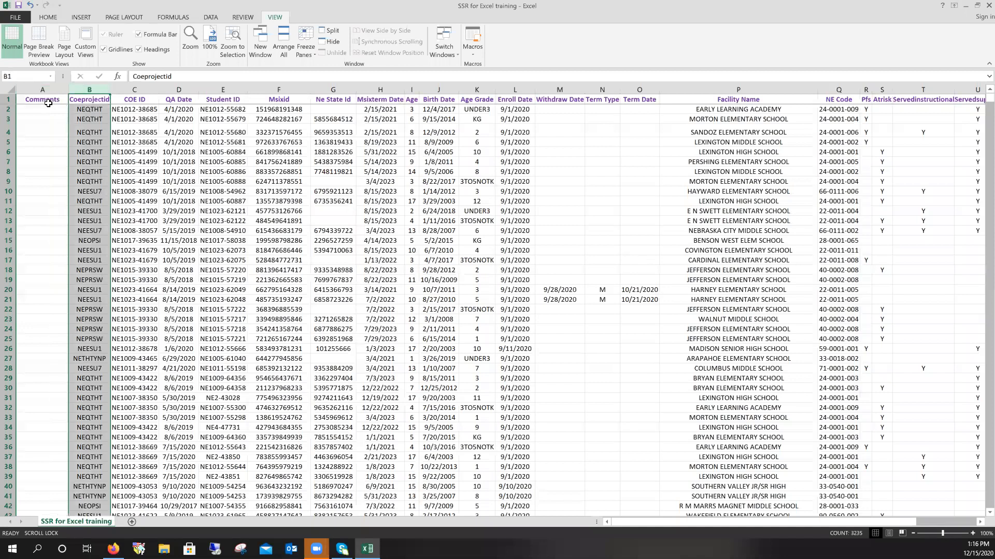
left_click_drag(48, 103, 234, 164)
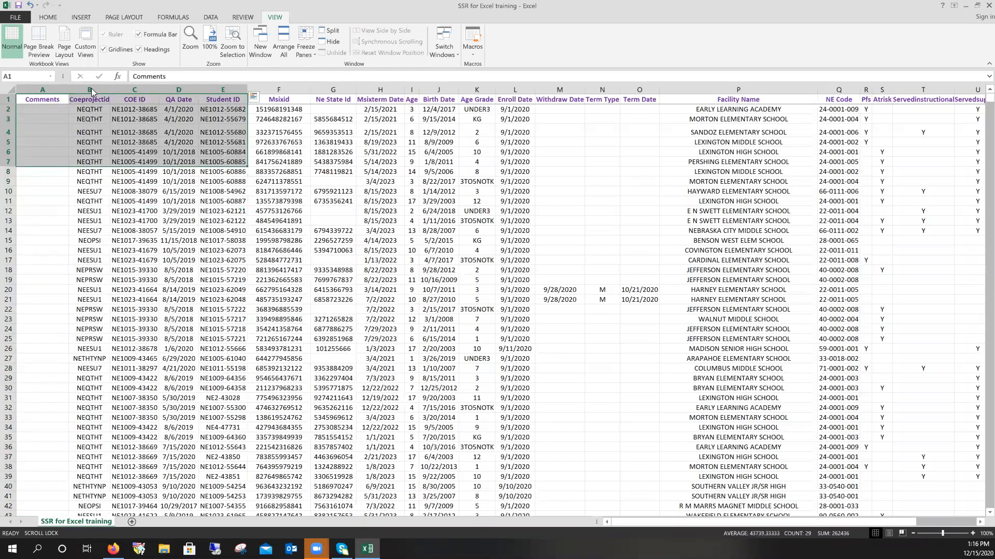
left_click(60, 97)
left_click(227, 88)
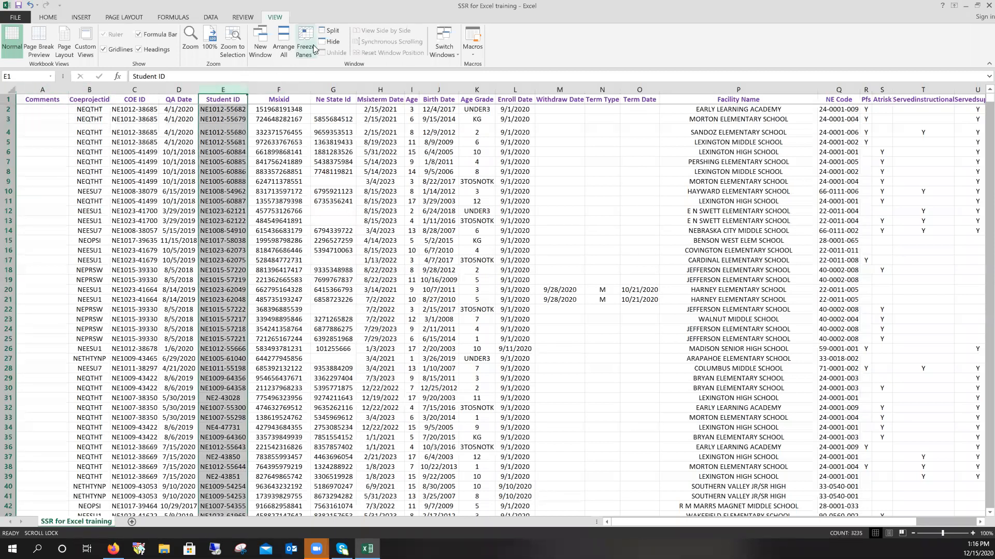
left_click(331, 31)
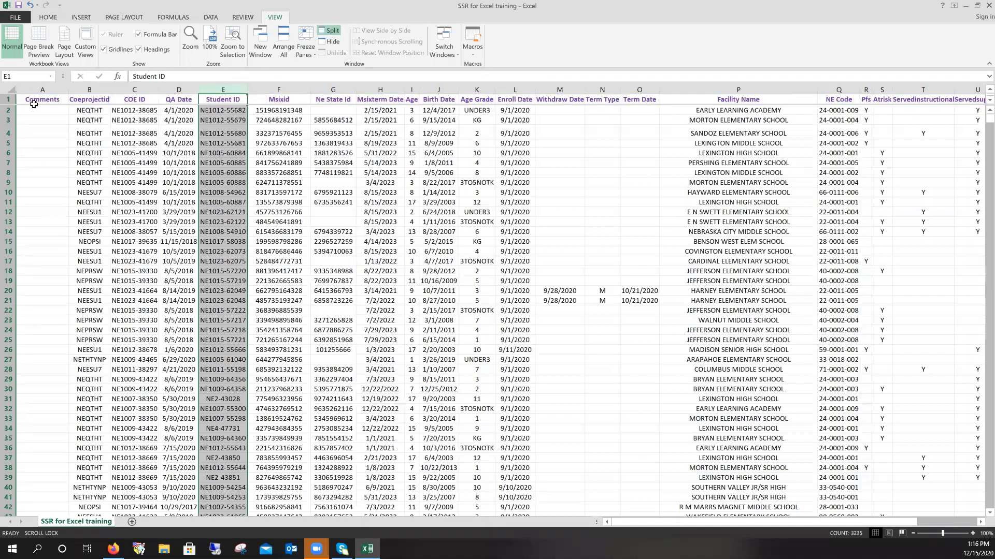
left_click(29, 6)
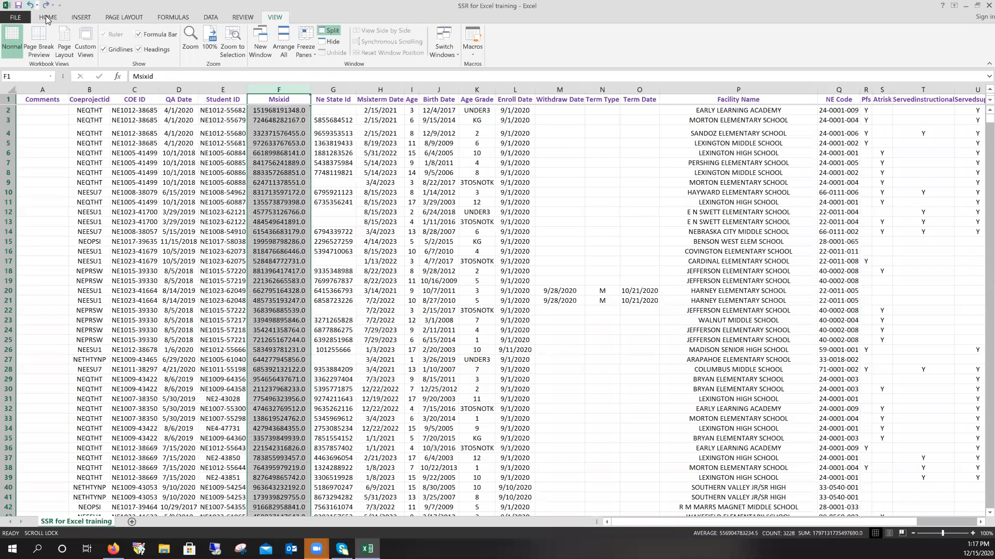
left_click(331, 31)
left_click(337, 158)
left_click(279, 90)
left_click(331, 31)
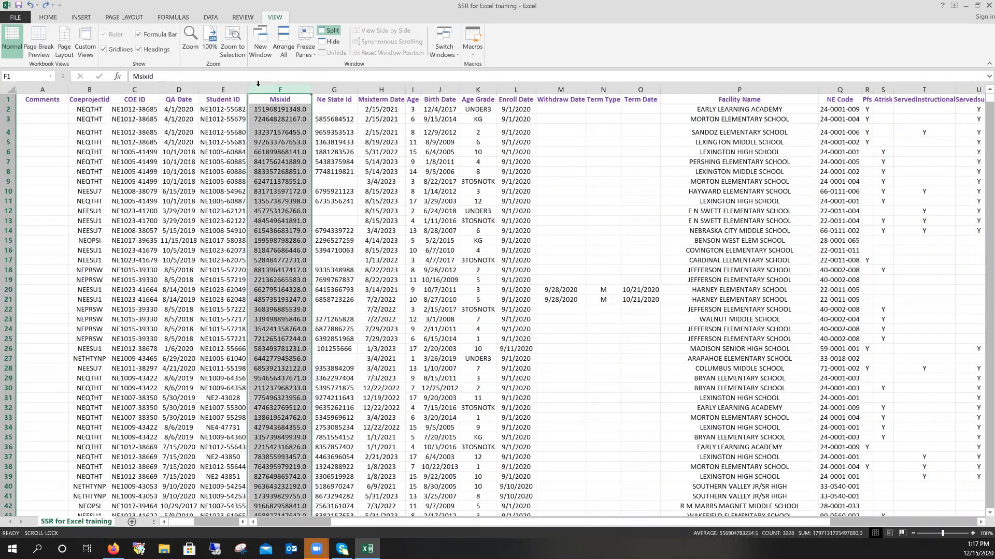
left_click(294, 86)
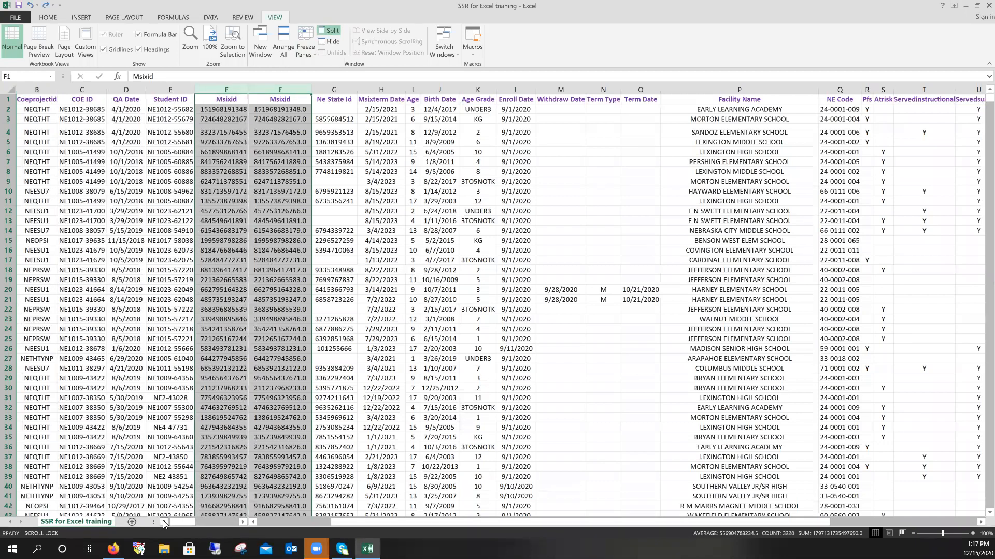
left_click(252, 522)
left_click(252, 522)
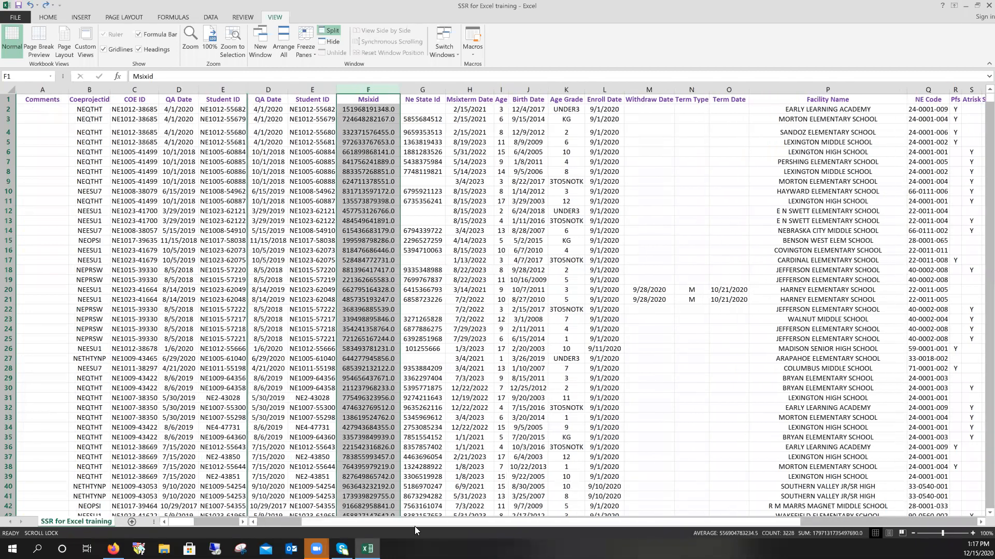
left_click_drag(979, 523, 980, 523)
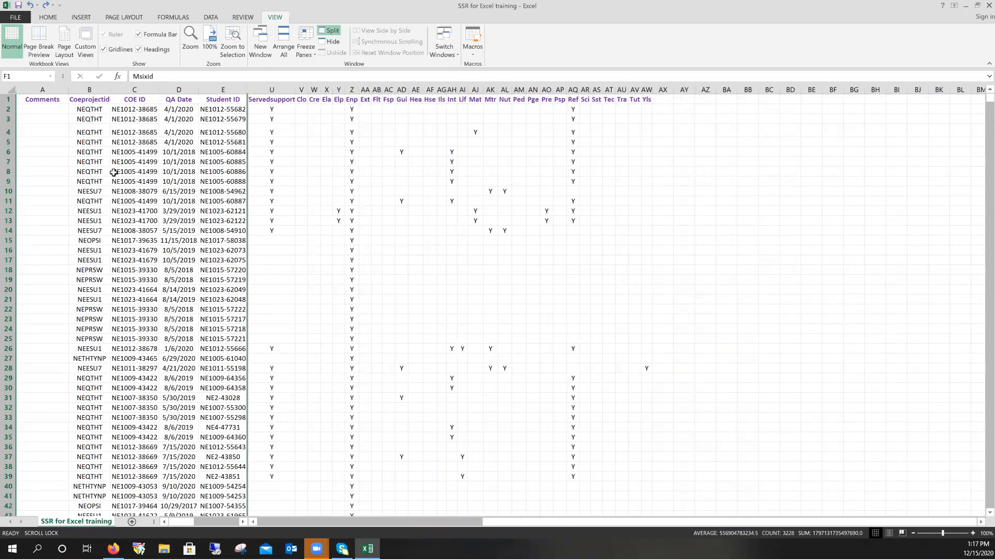
left_click_drag(518, 522, 282, 520)
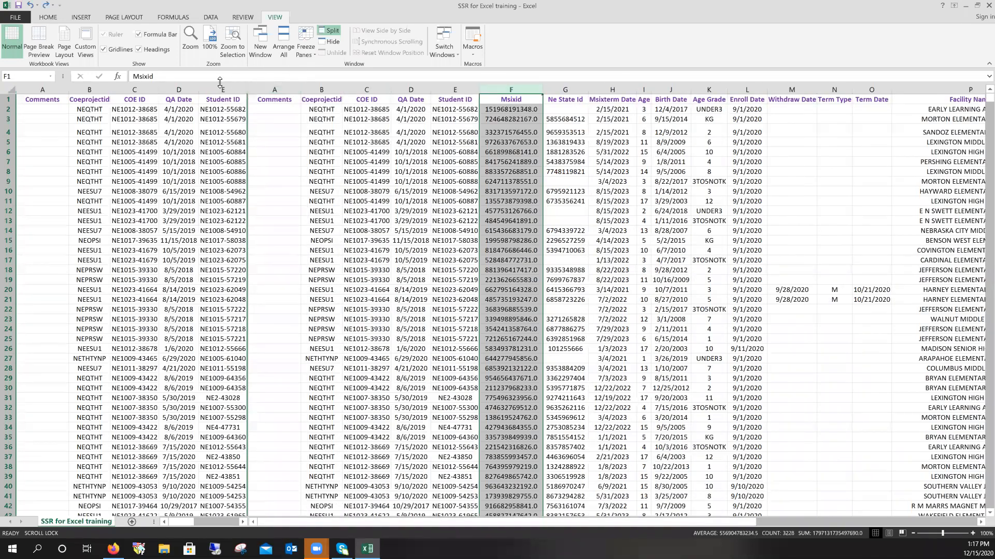
left_click(331, 31)
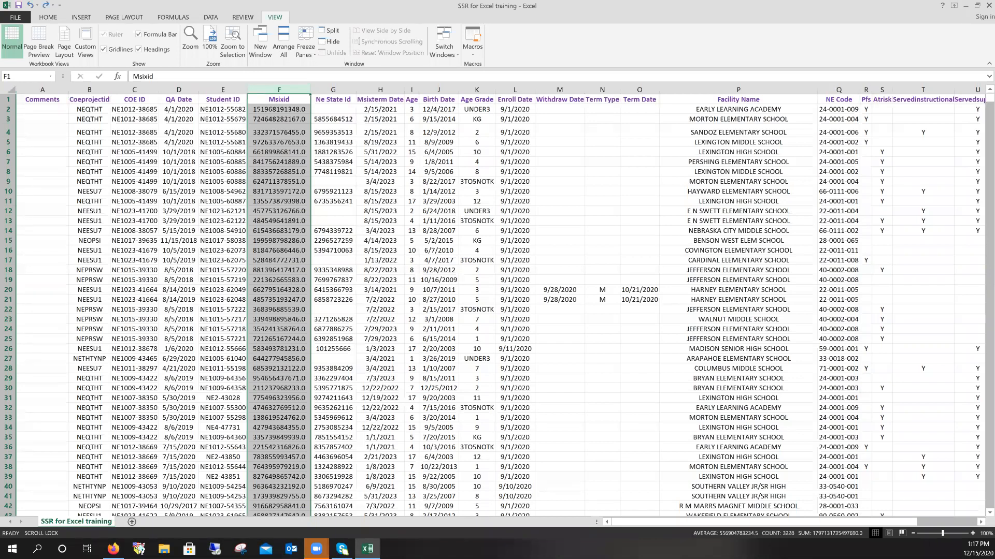
left_click(973, 534)
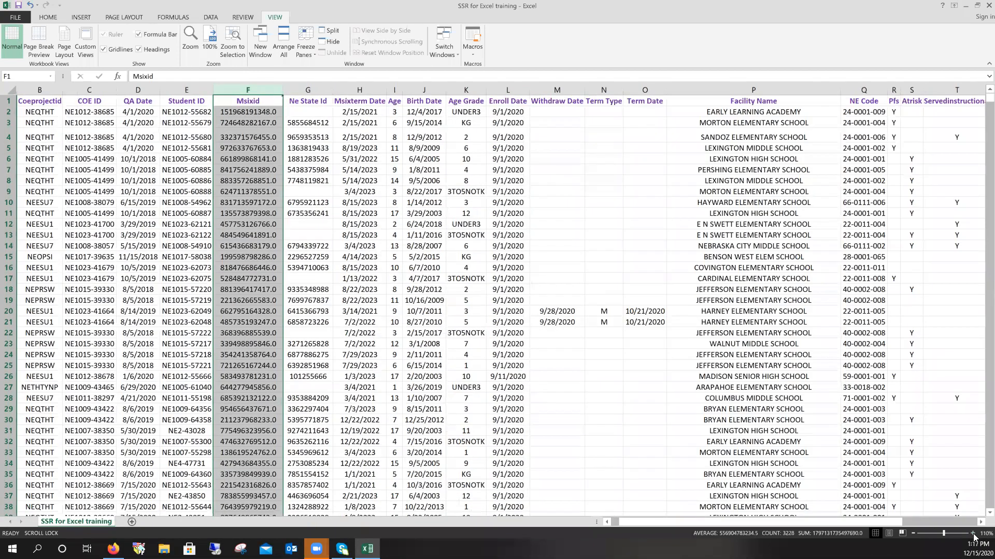
left_click(973, 534)
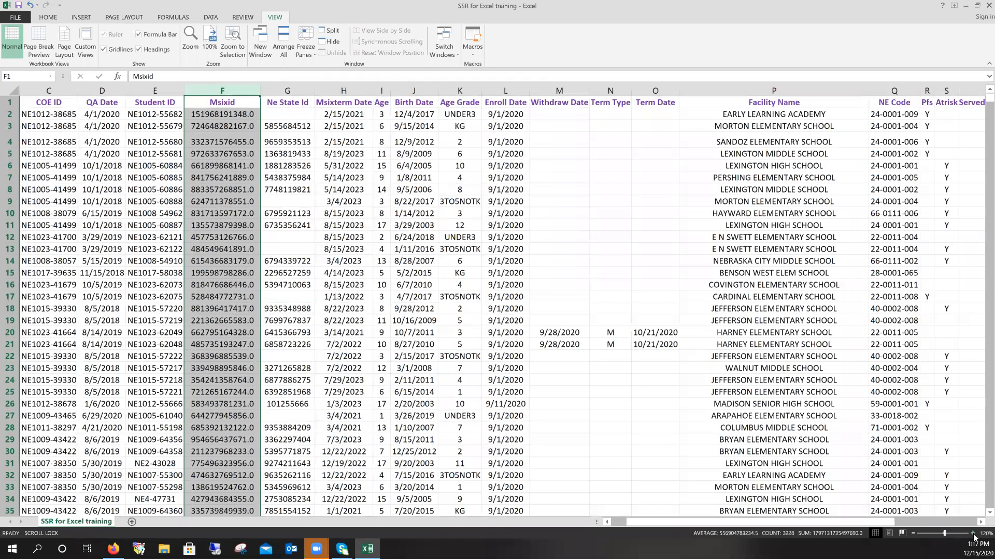
left_click(973, 533)
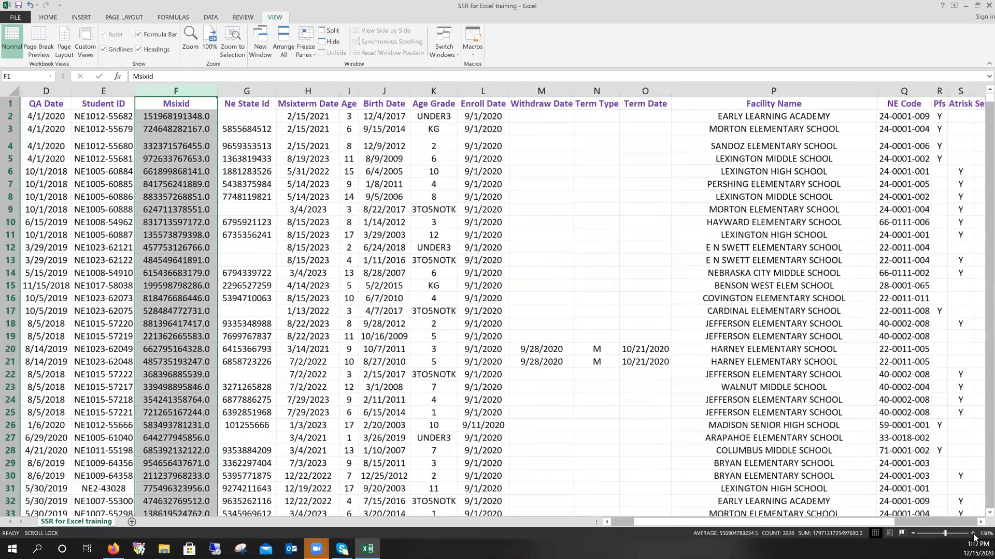
left_click(913, 532)
left_click(912, 531)
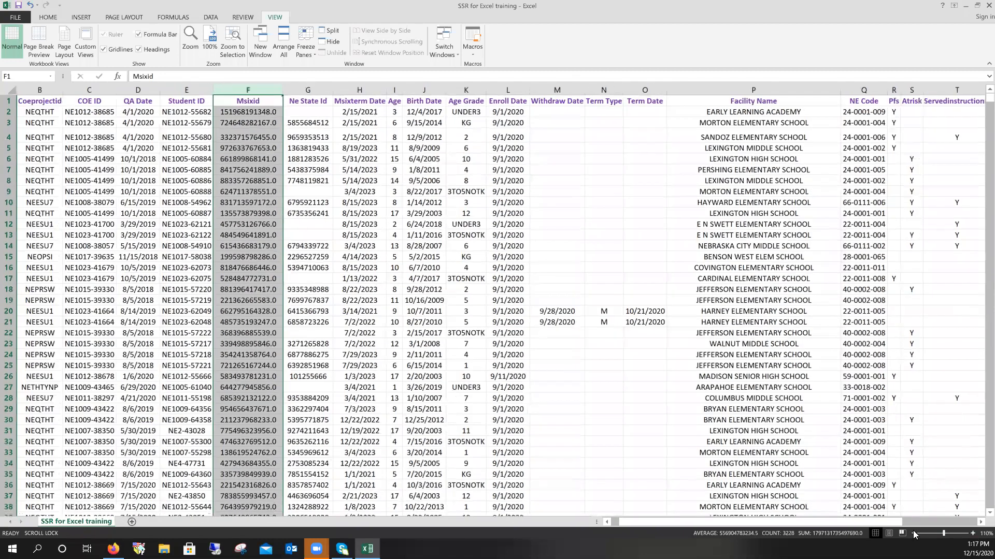
left_click(913, 533)
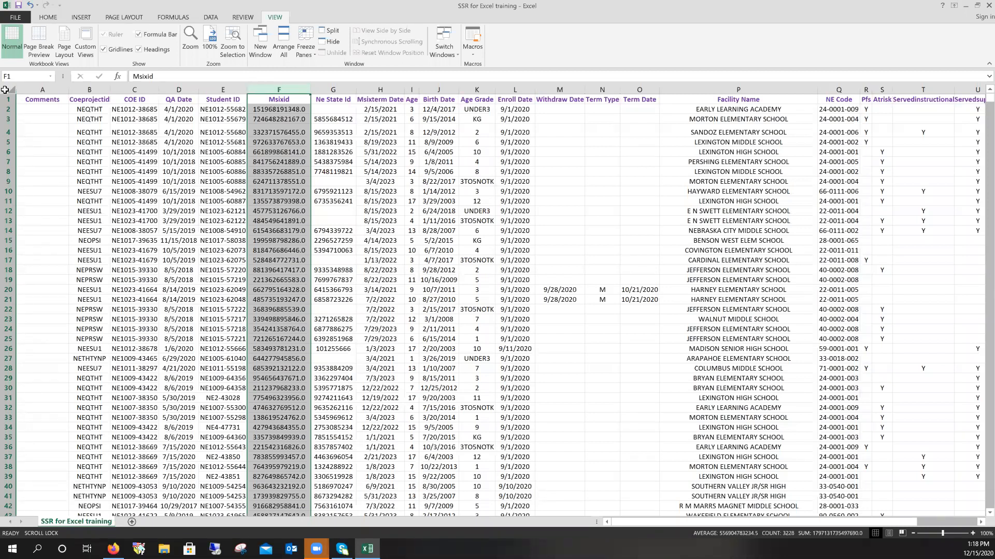
- Select header cell A1 and switch the ribbon from Home to Data
left_click(119, 118)
left_click(65, 99)
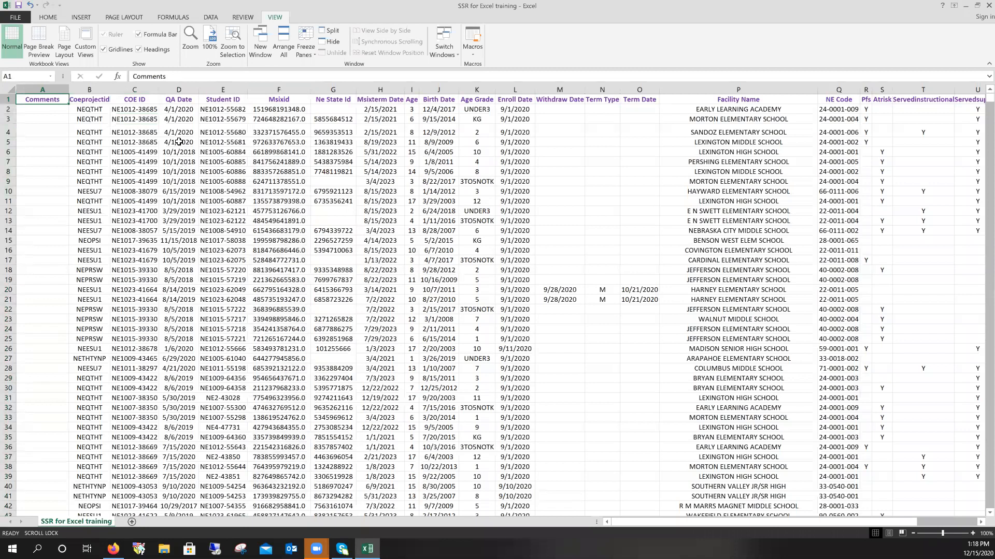
left_click_drag(701, 524, 651, 528)
left_click(48, 18)
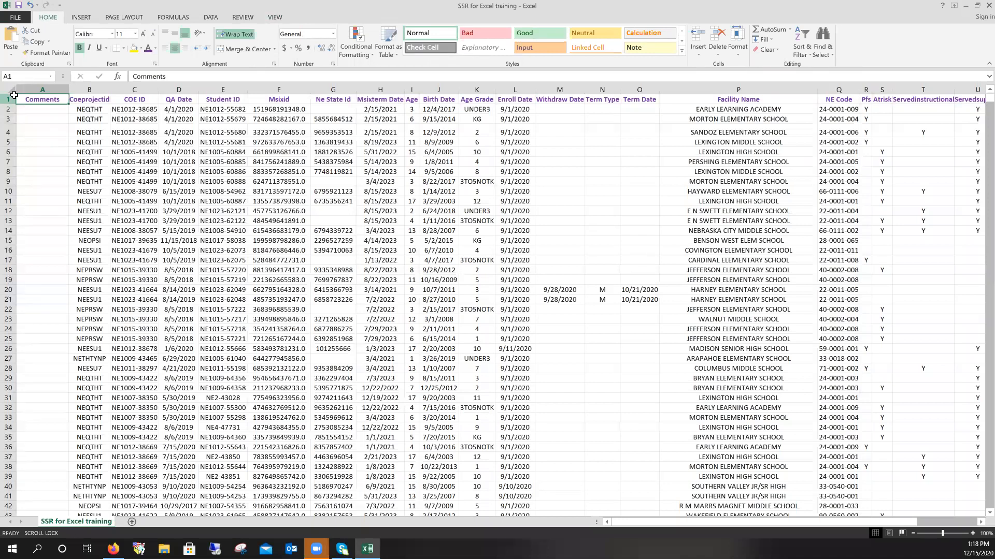
left_click(211, 18)
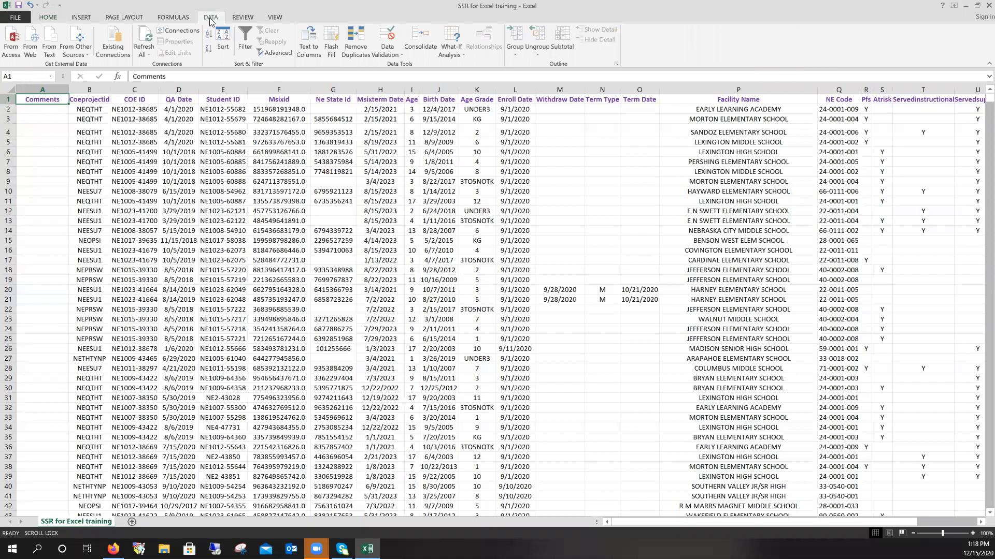
left_click(245, 47)
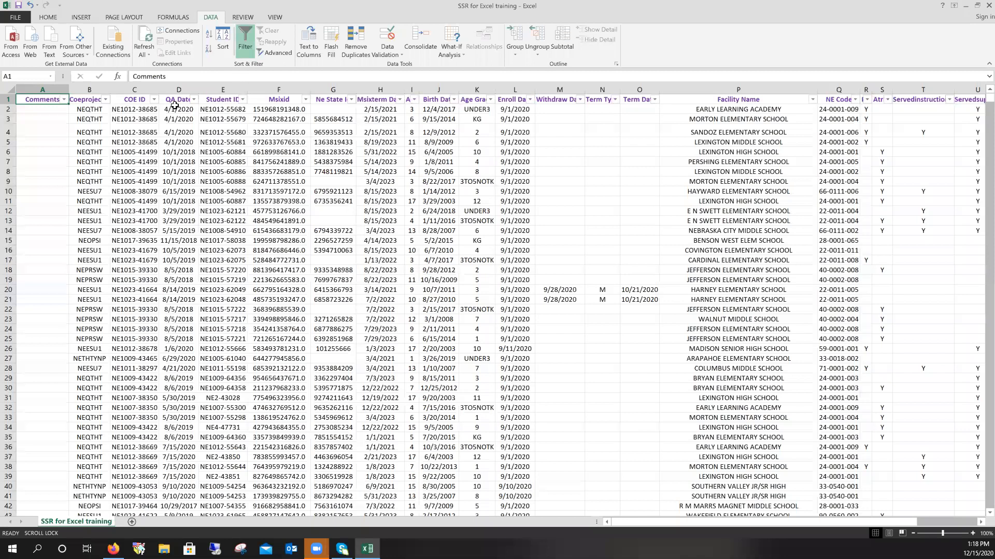
left_click(241, 49)
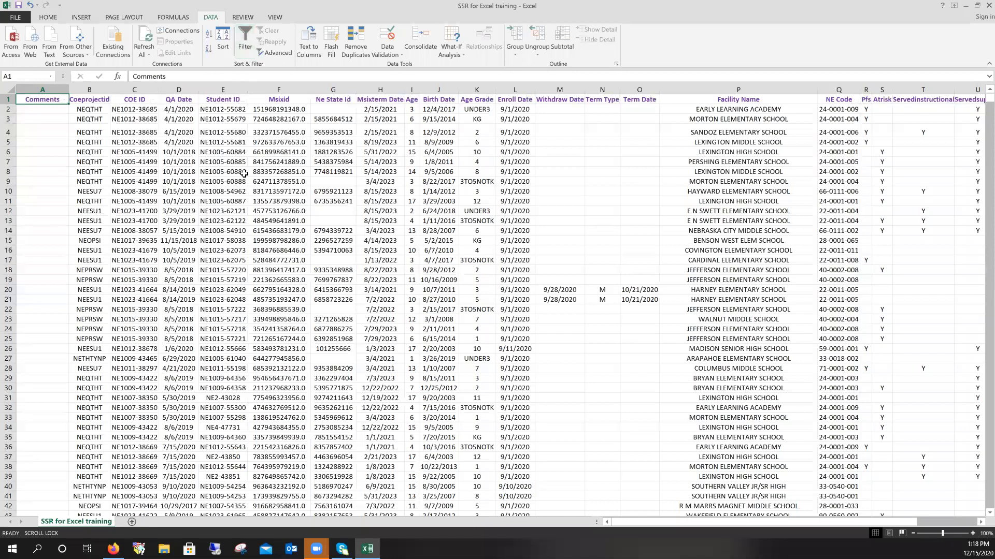
left_click(247, 42)
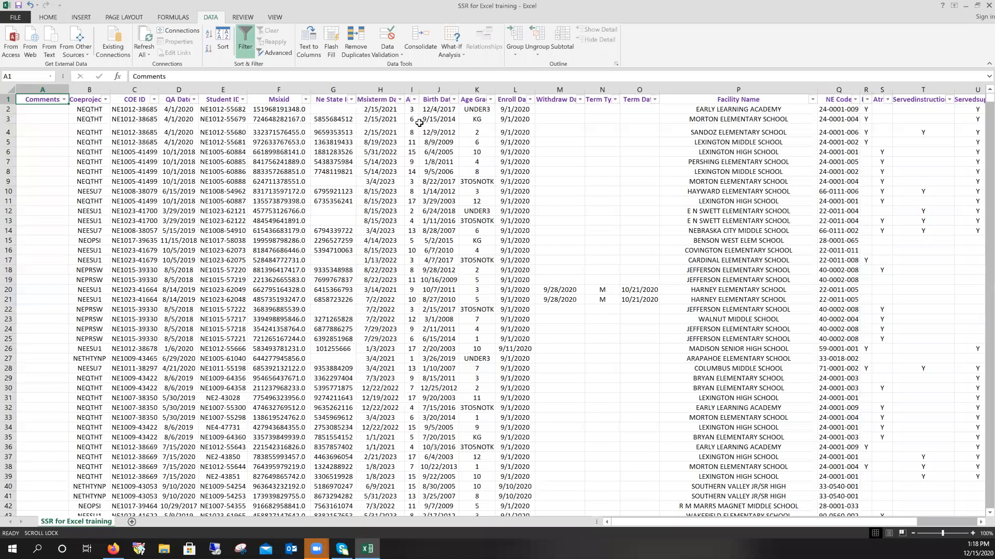
left_click_drag(775, 524, 837, 520)
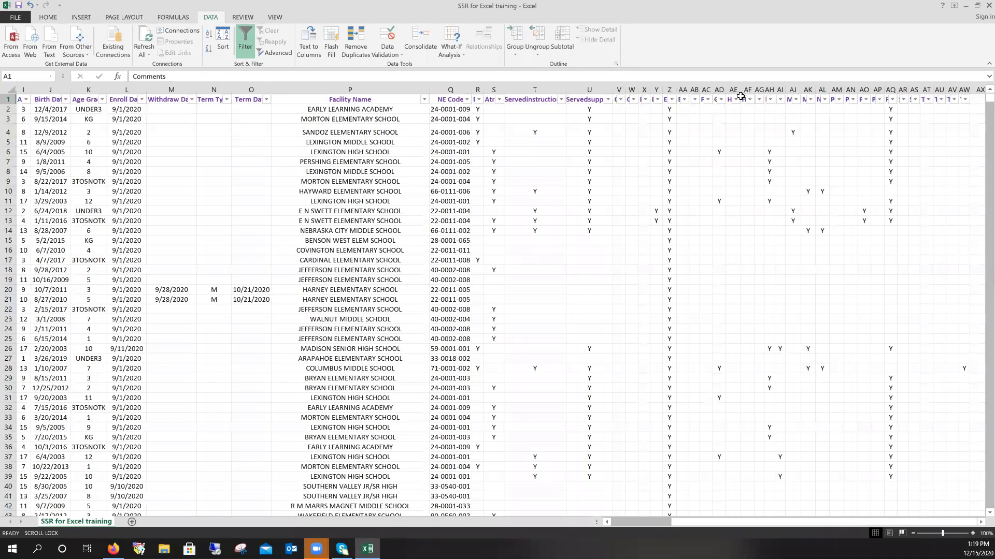
- AutoFit all columns so headers like Age Grade and Servedsupport show in full
left_click(10, 94)
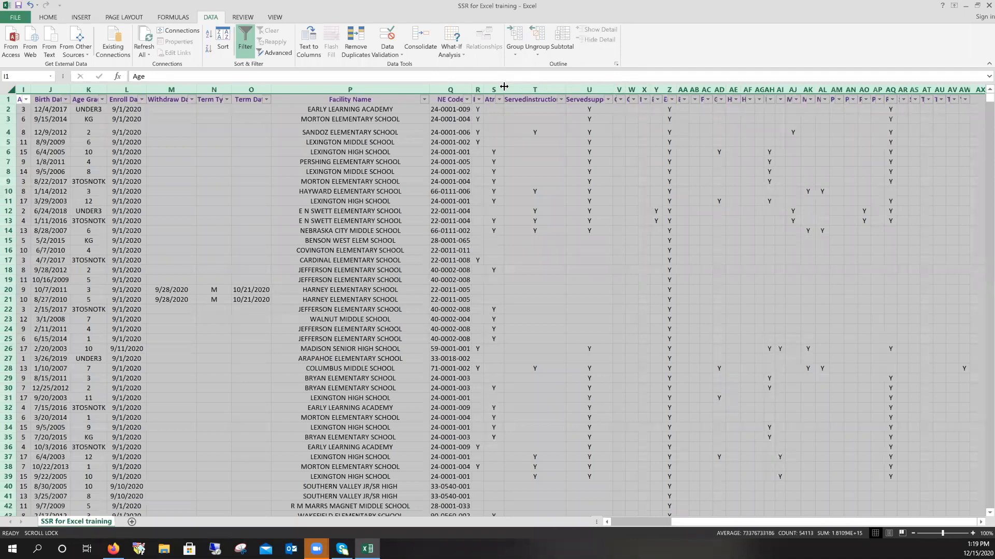
double_click(566, 89)
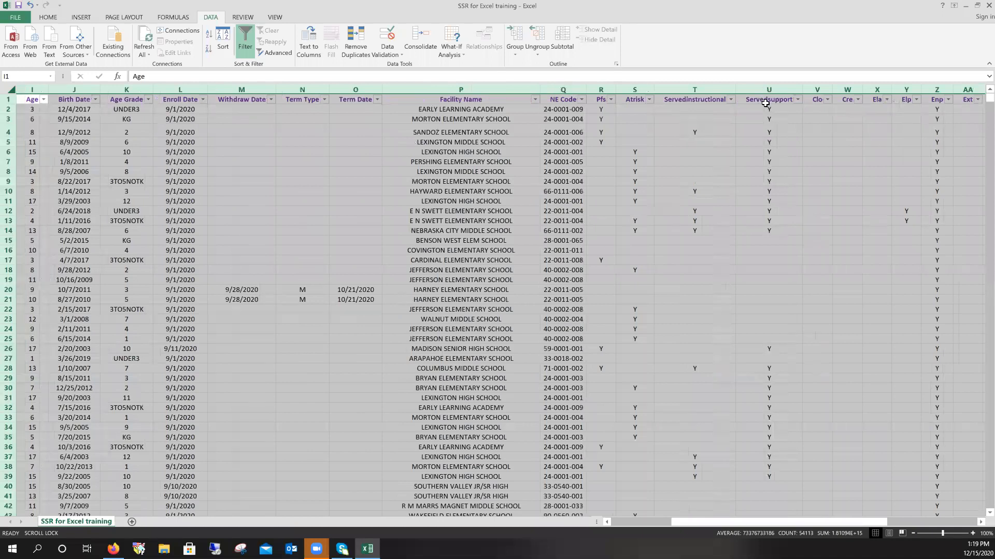
left_click(88, 153)
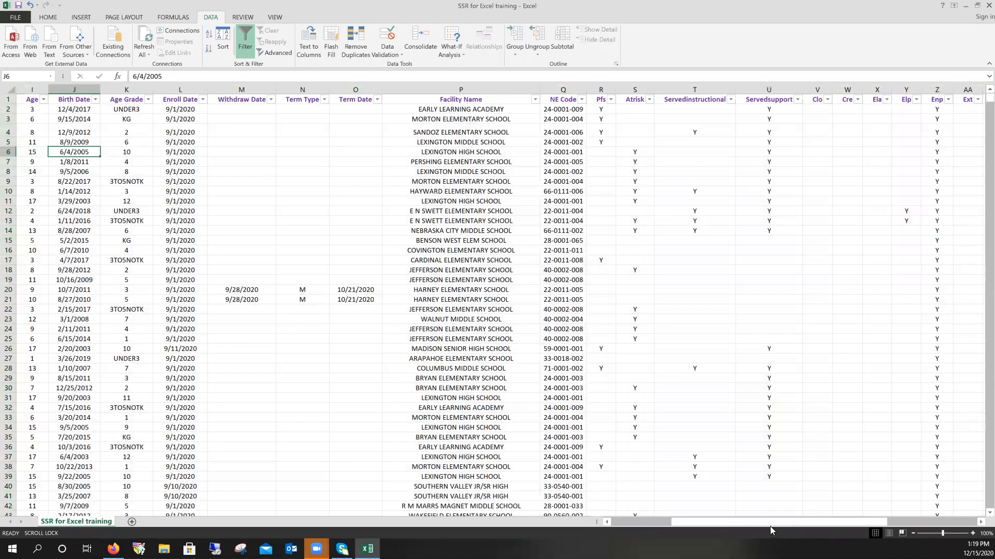
- Sort the records by Birth Date newest to oldest so 8/9/2020 appears first
left_click(645, 520)
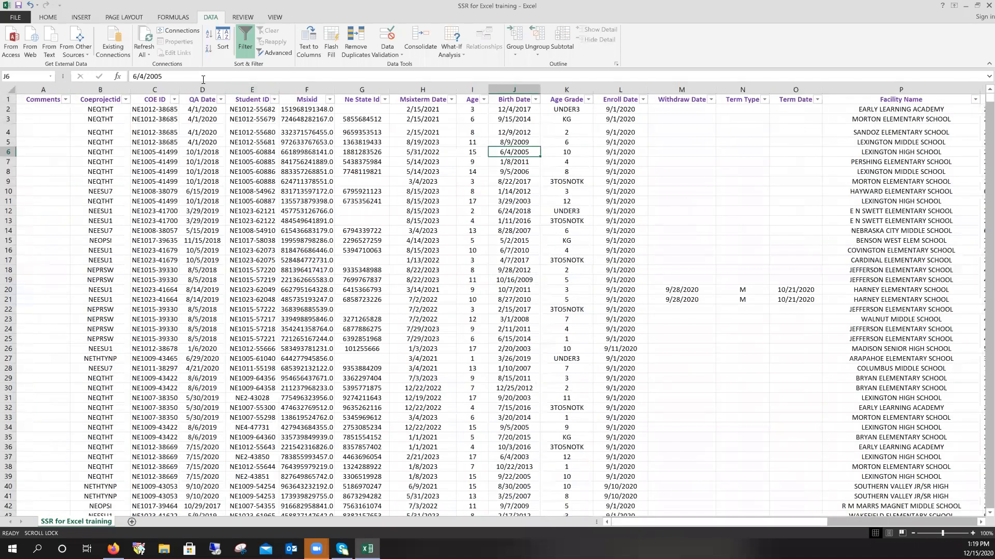
left_click(536, 100)
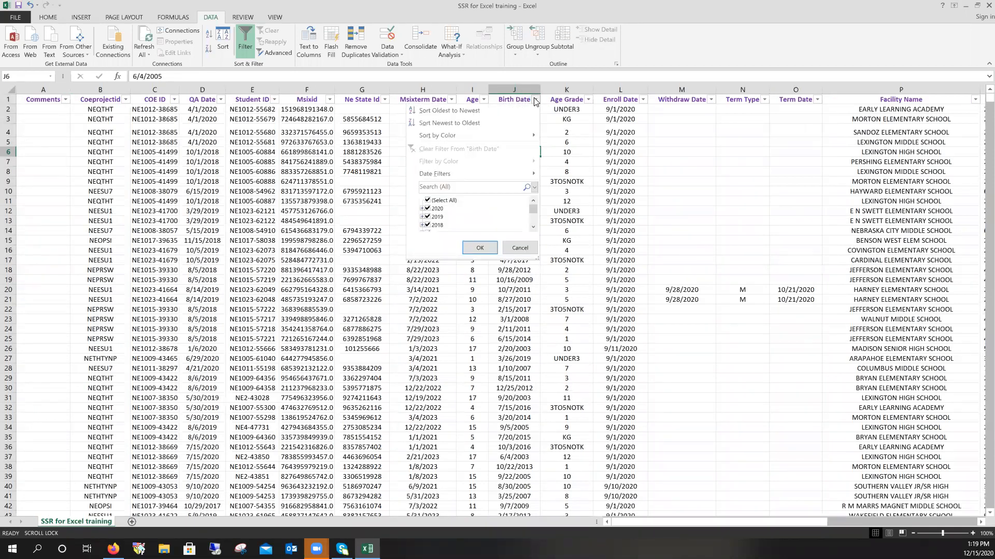
left_click(480, 125)
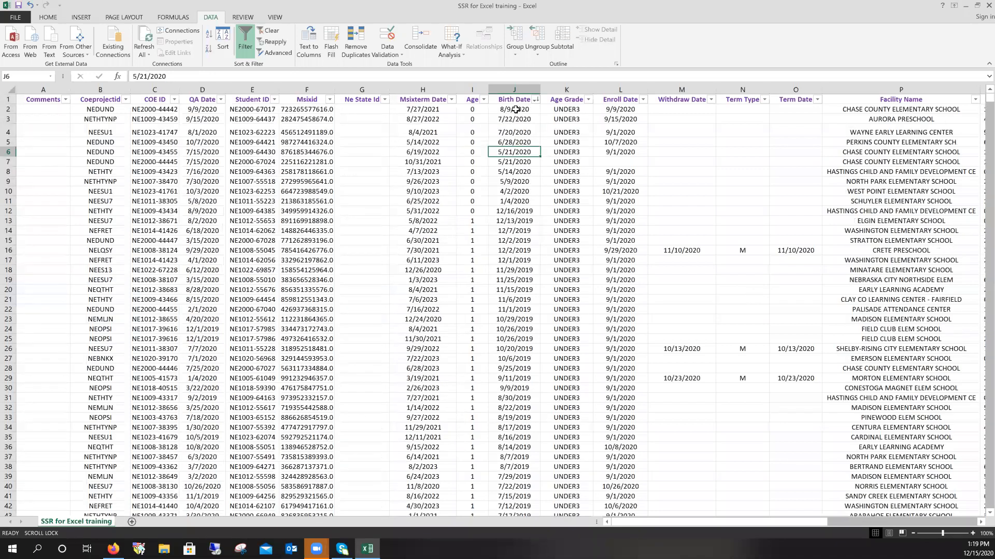
left_click(516, 110)
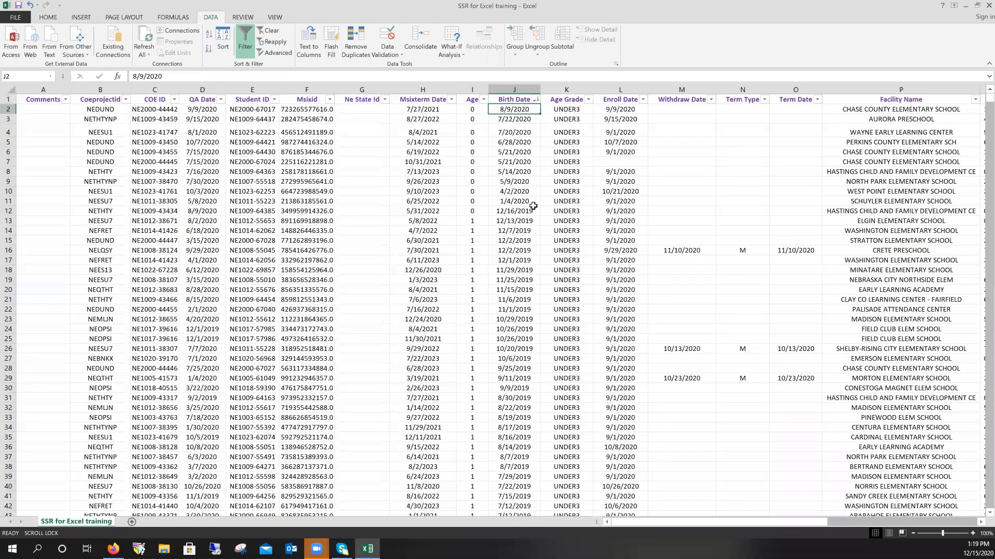
left_click(516, 90)
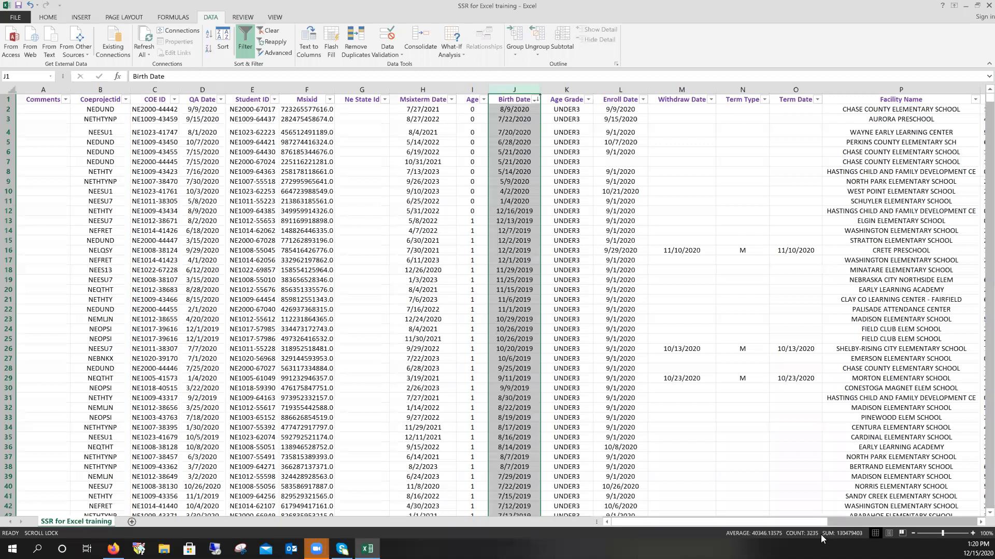
left_click_drag(979, 525, 979, 525)
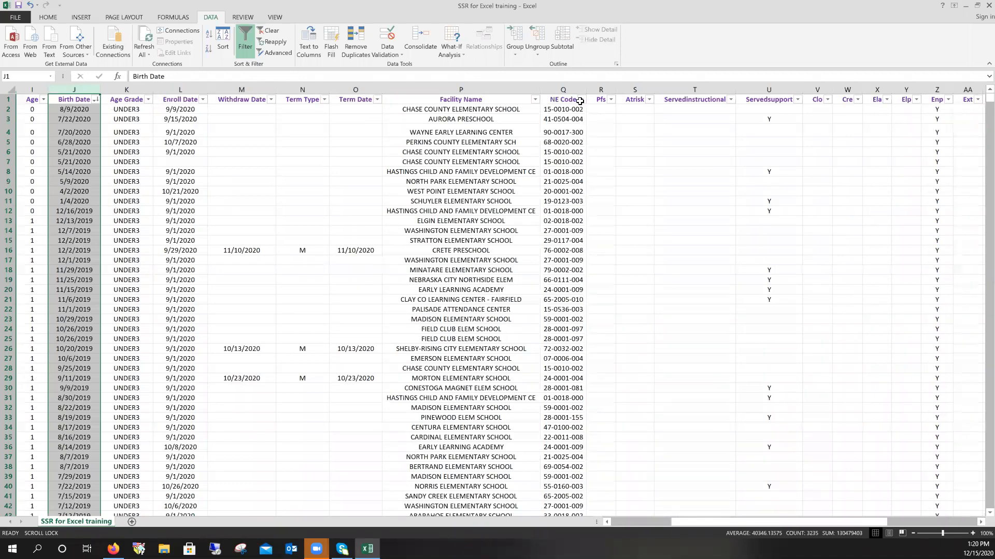
left_click(580, 106)
- Sort the records by NE Code A to Z, with 00-0000 then 00-3007-007 at the top
left_click(588, 102)
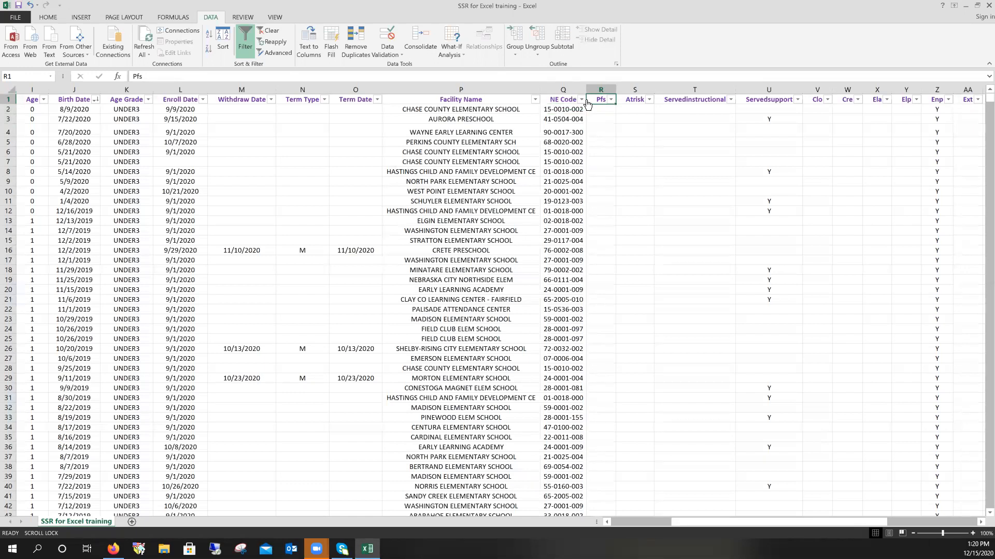
left_click(582, 99)
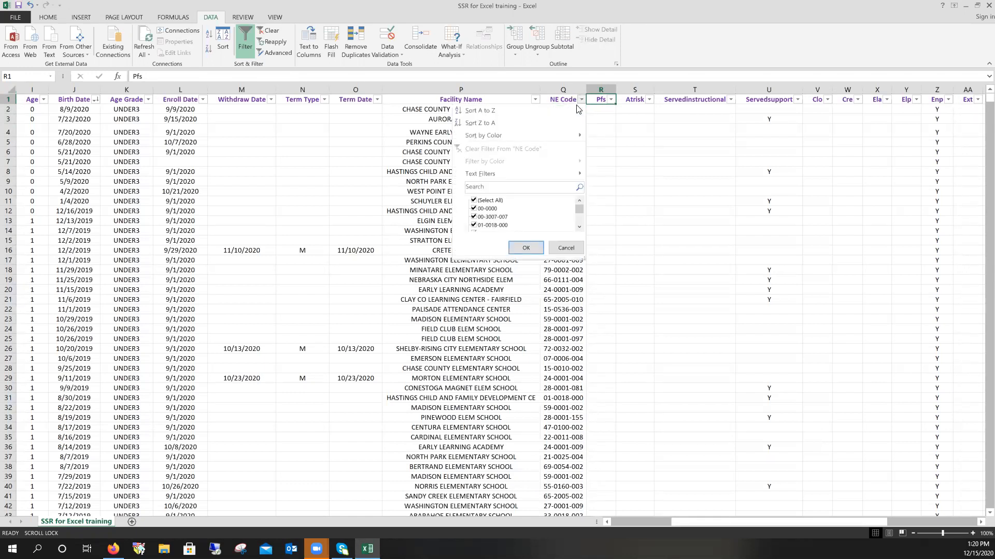
left_click(507, 113)
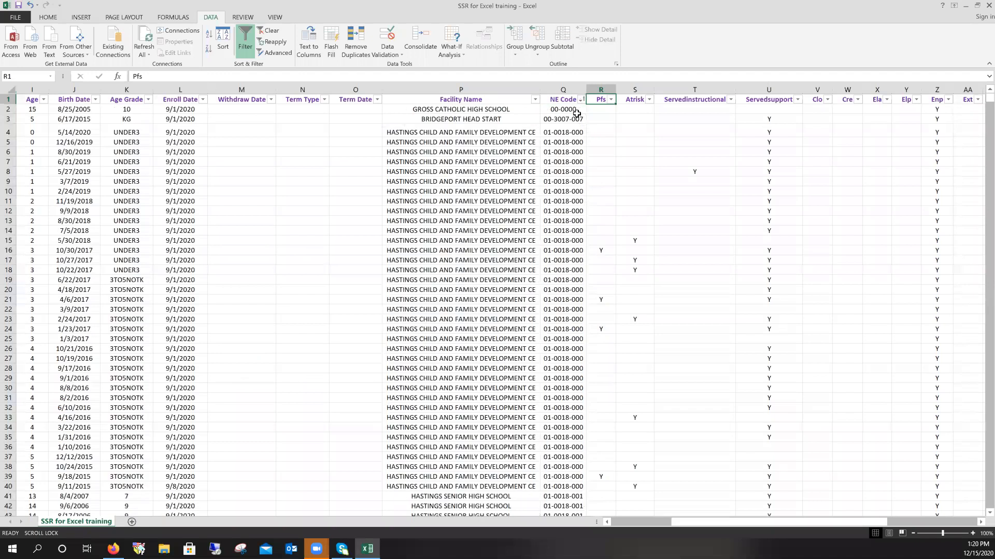
left_click(578, 162)
scroll(577, 213, "down", 6)
scroll(577, 216, "down", 8)
scroll(570, 237, "up", 5)
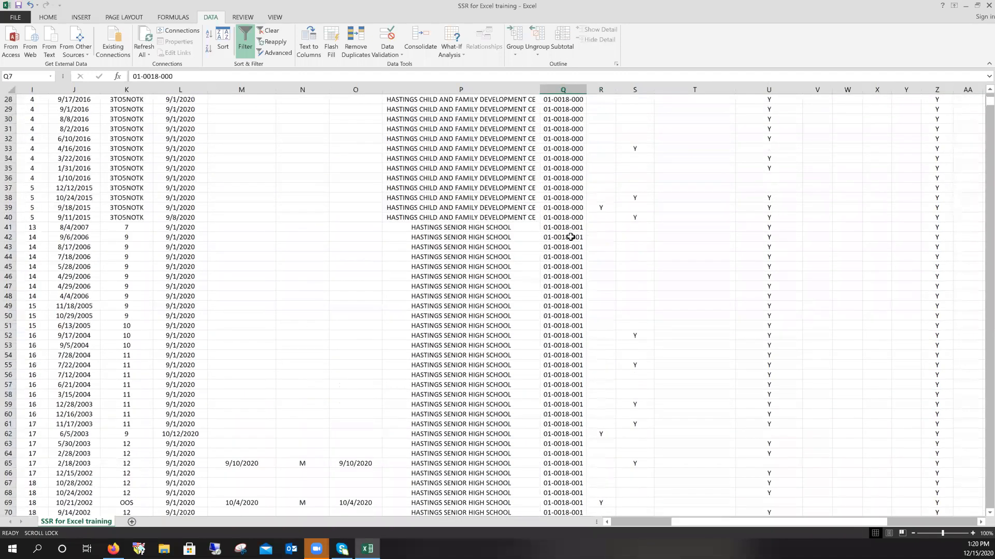
scroll(570, 237, "down", 10)
scroll(570, 237, "down", 13)
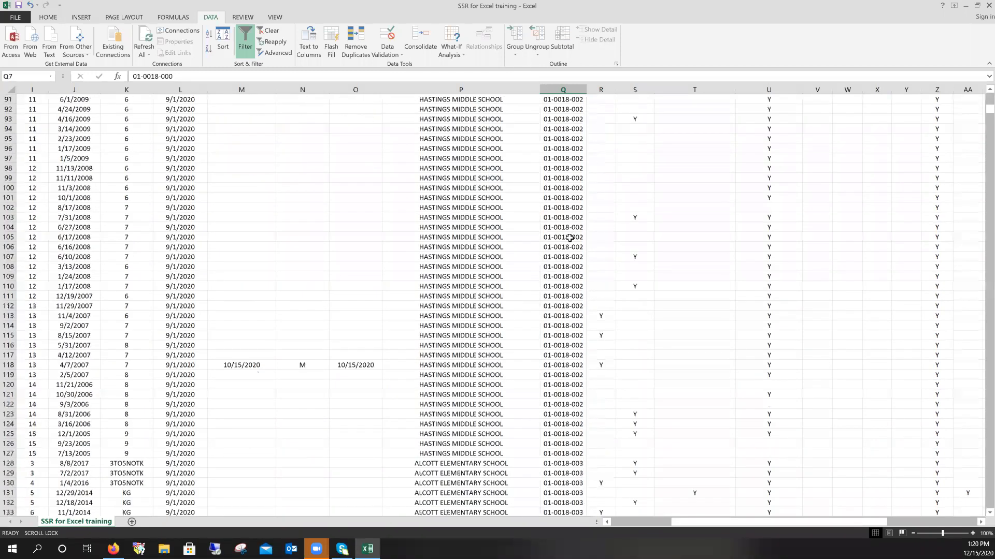
scroll(569, 237, "up", 20)
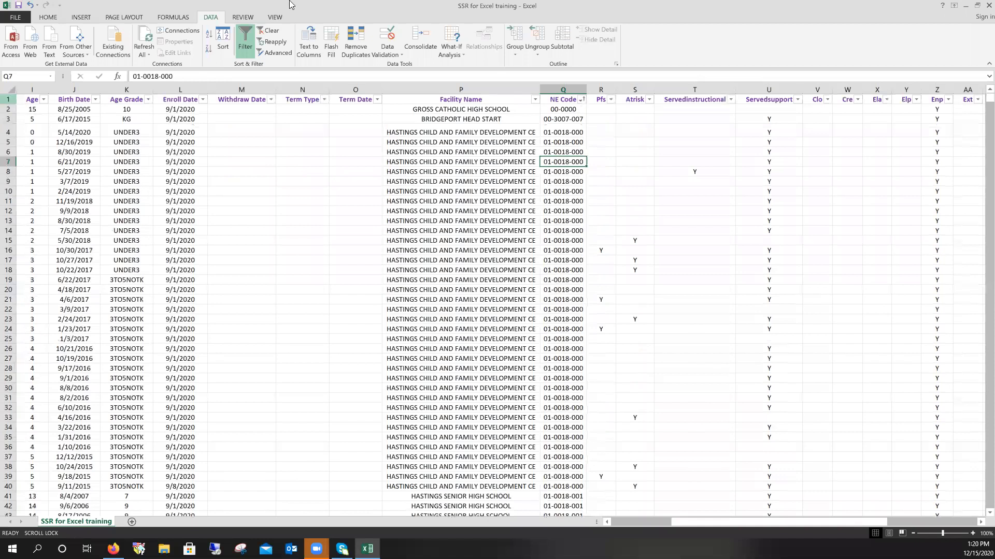
left_click(9, 99)
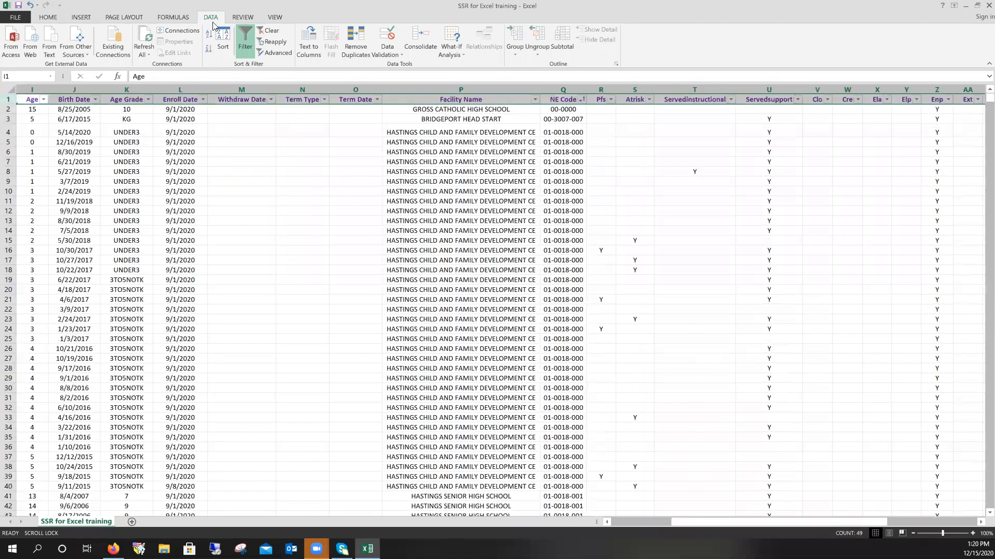
- Freeze the top row so the header stays visible while scrolling the records
left_click(274, 18)
left_click(312, 35)
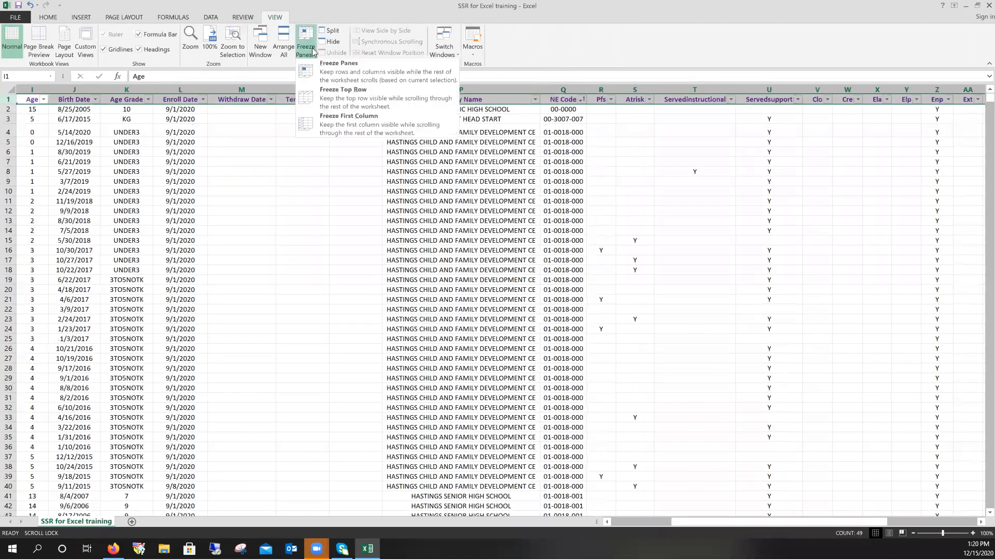
left_click(337, 94)
left_click(580, 119)
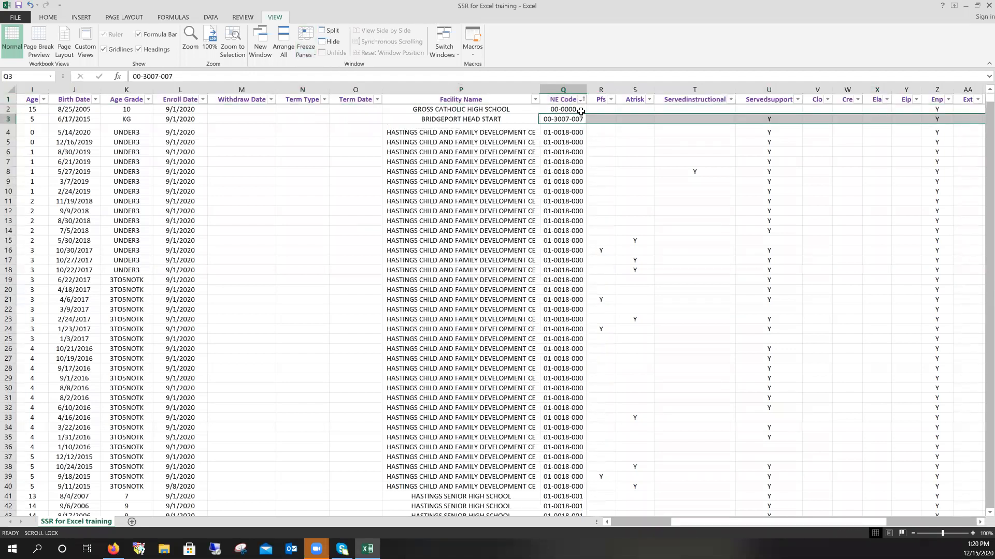
scroll(562, 175, "down", 2)
scroll(562, 175, "down", 15)
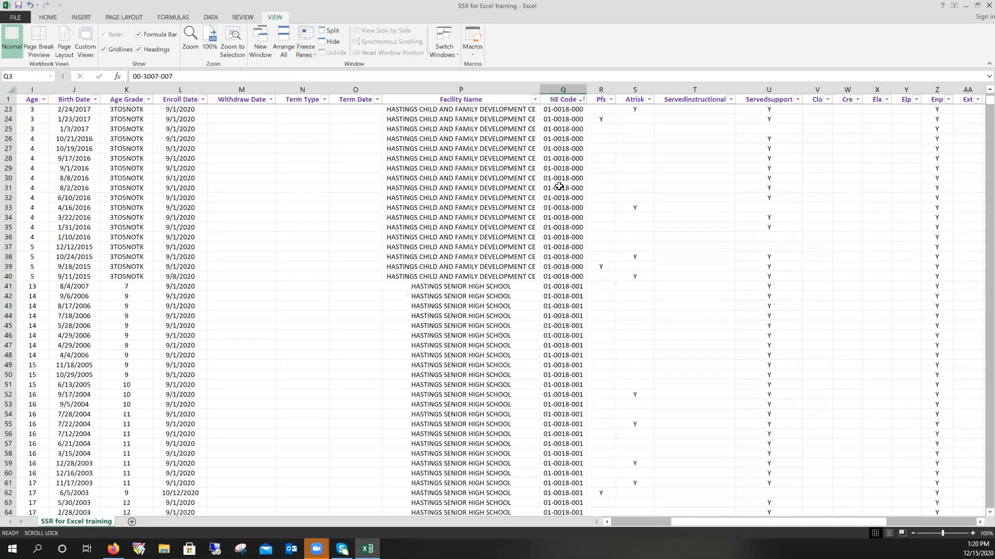
scroll(552, 212, "down", 9)
scroll(551, 213, "up", 19)
scroll(549, 213, "up", 7)
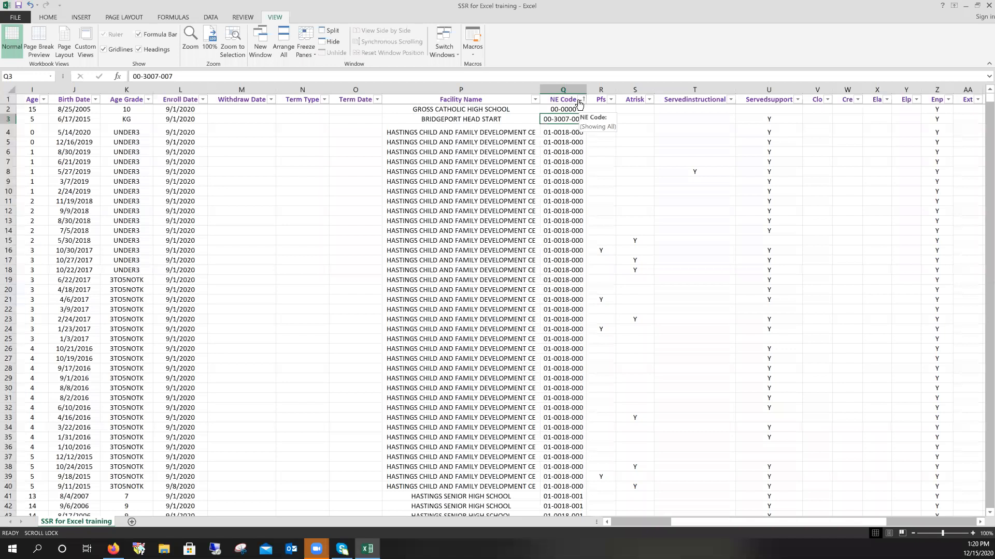
scroll(519, 204, "down", 1)
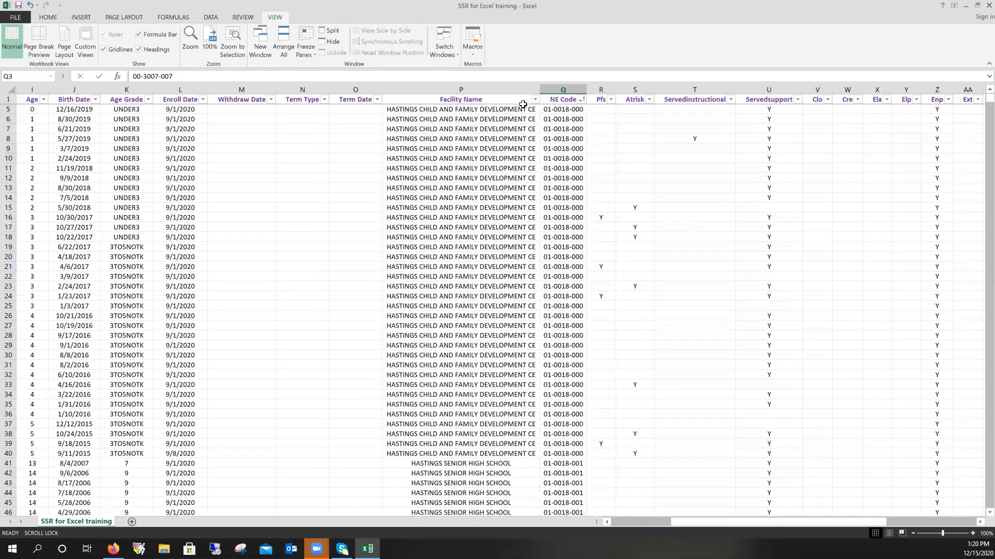
- Sort by Facility Name A to Z so ACCELERE PROGRAM leads, then select the whole sheet
left_click(534, 99)
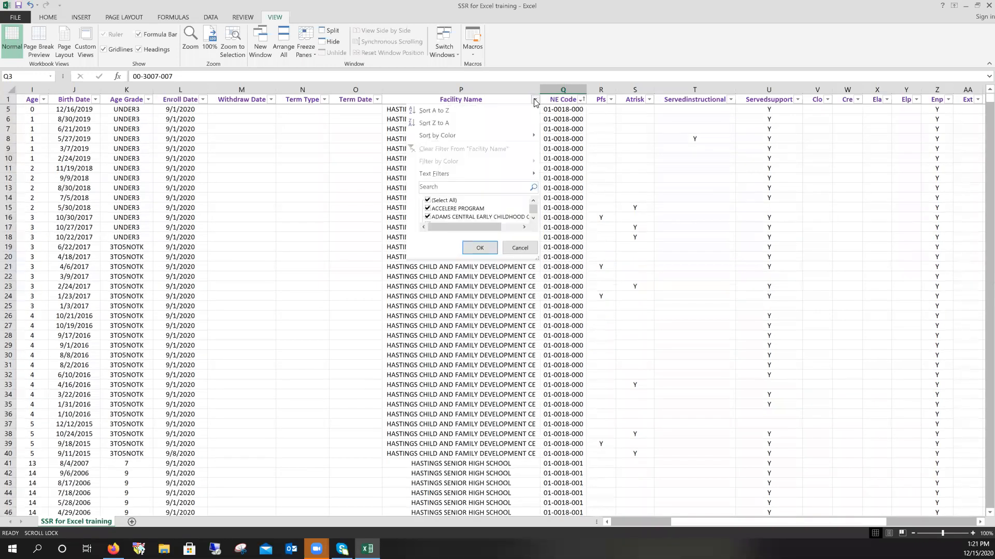
left_click(462, 110)
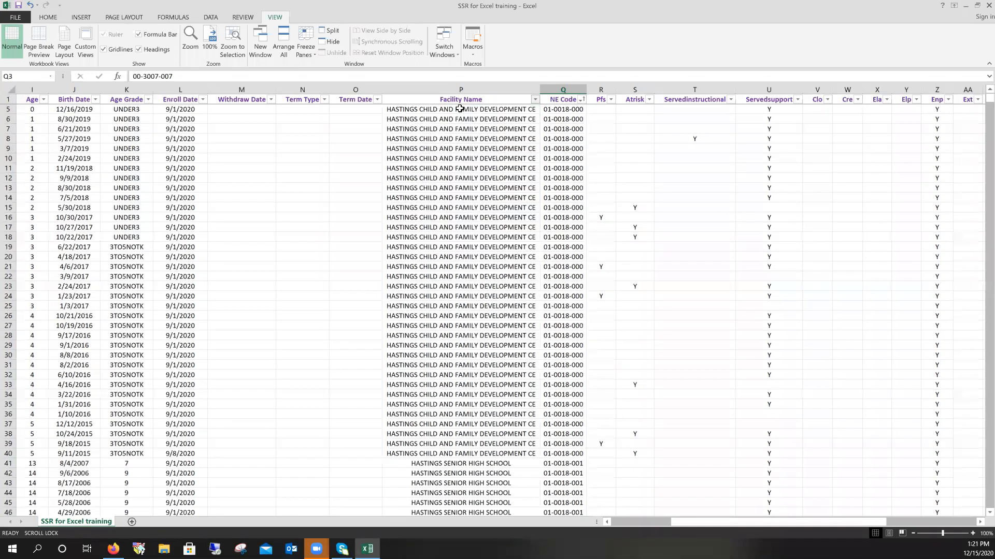
left_click(582, 100)
left_click(581, 100)
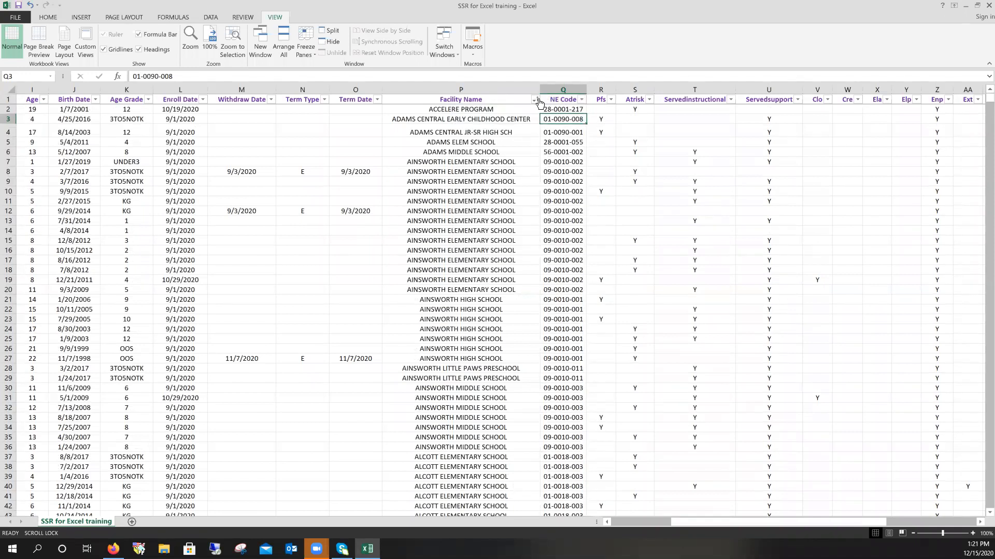
left_click(211, 19)
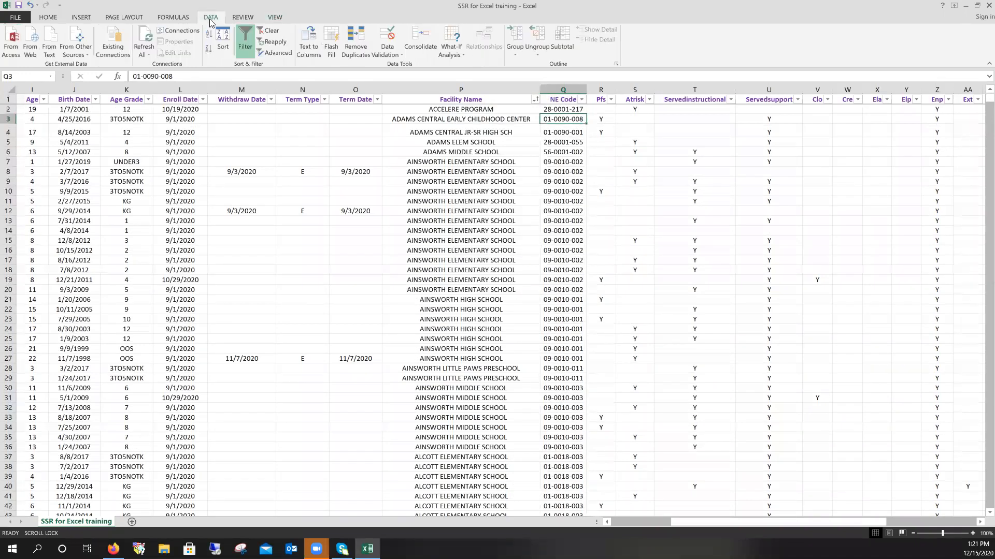
left_click(11, 90)
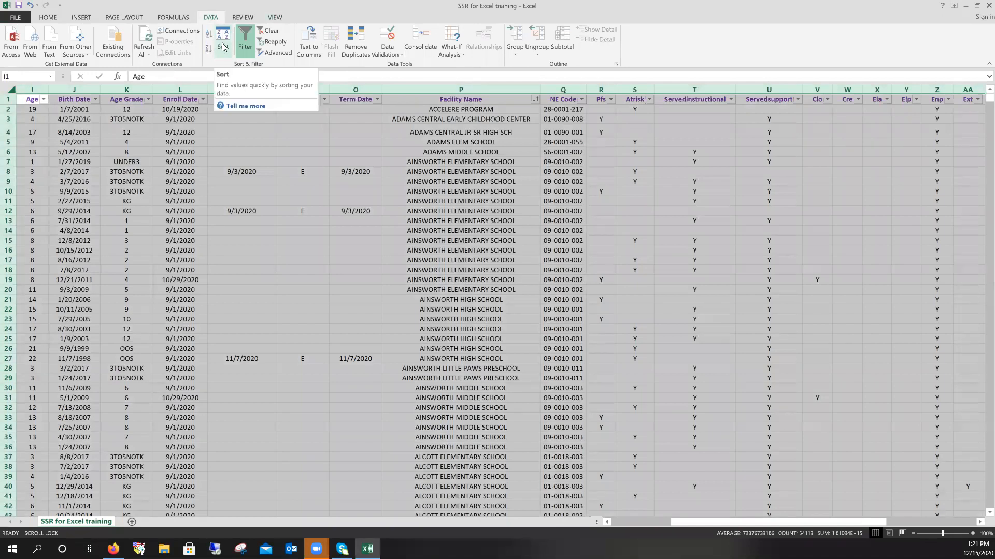
- Sort the data by NE Code, then by Facility Name as a second level
left_click(222, 47)
left_click(140, 120)
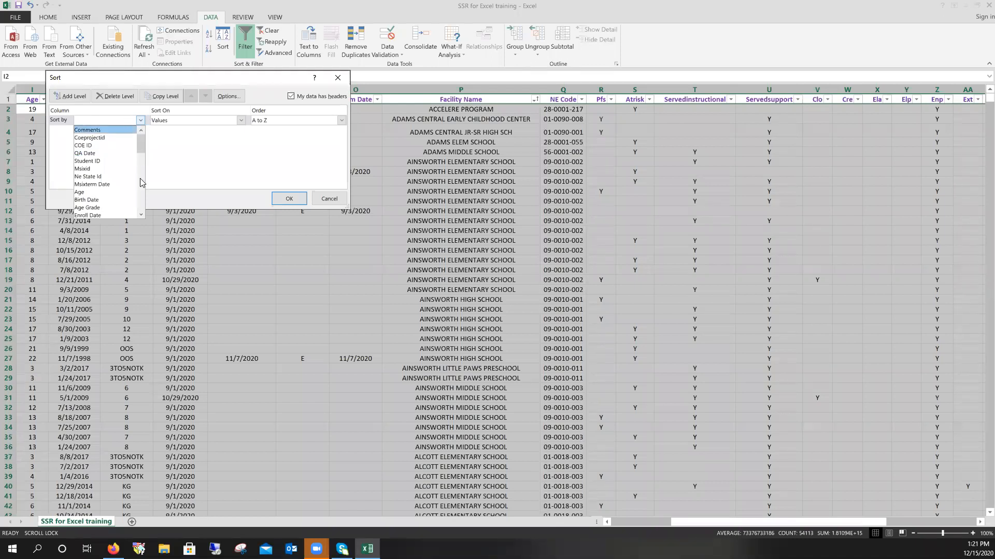
scroll(141, 214, "down", 2)
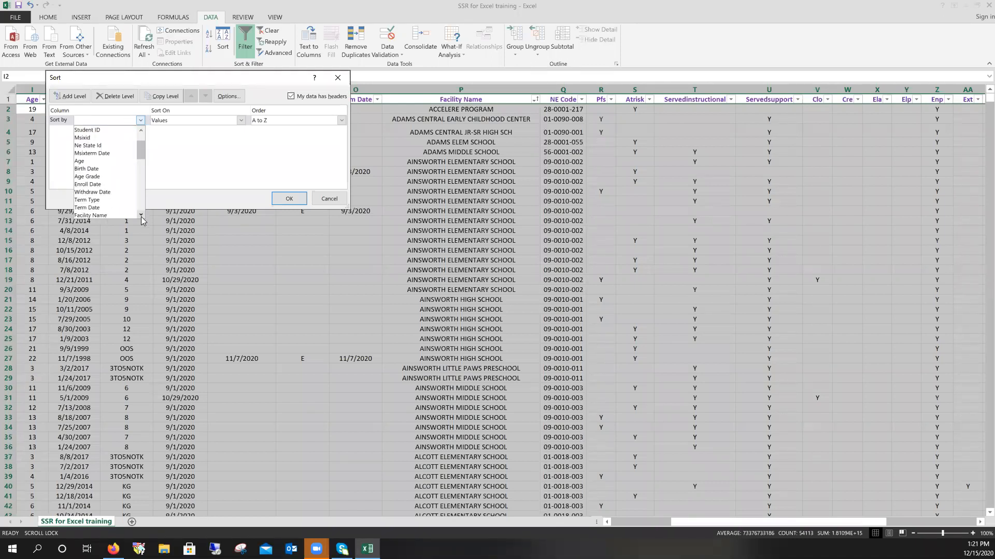
left_click(102, 207)
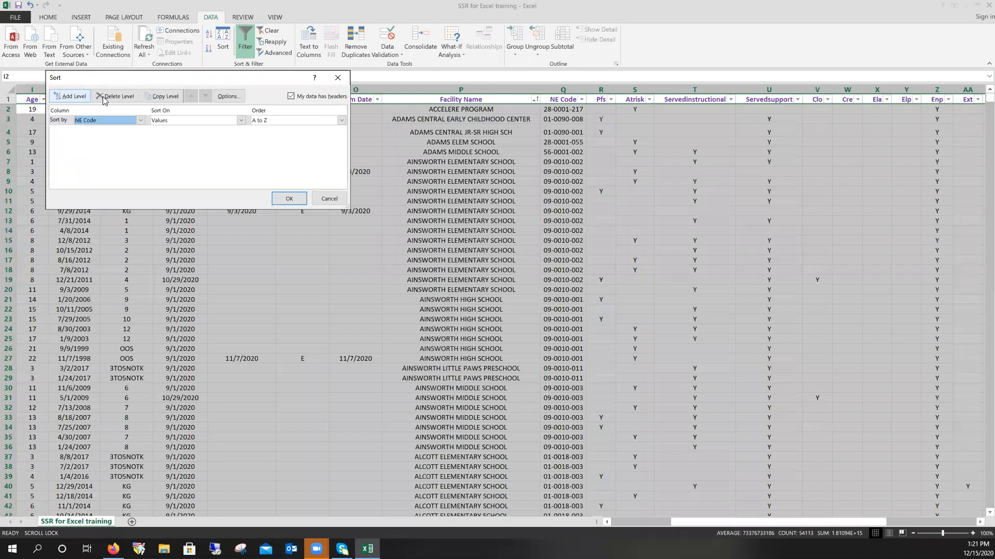
left_click(66, 98)
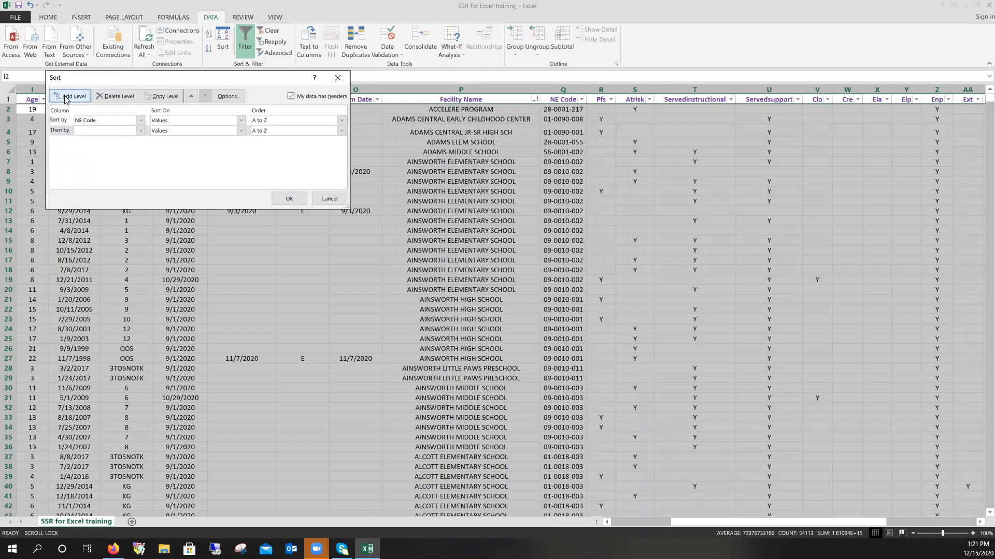
left_click(140, 130)
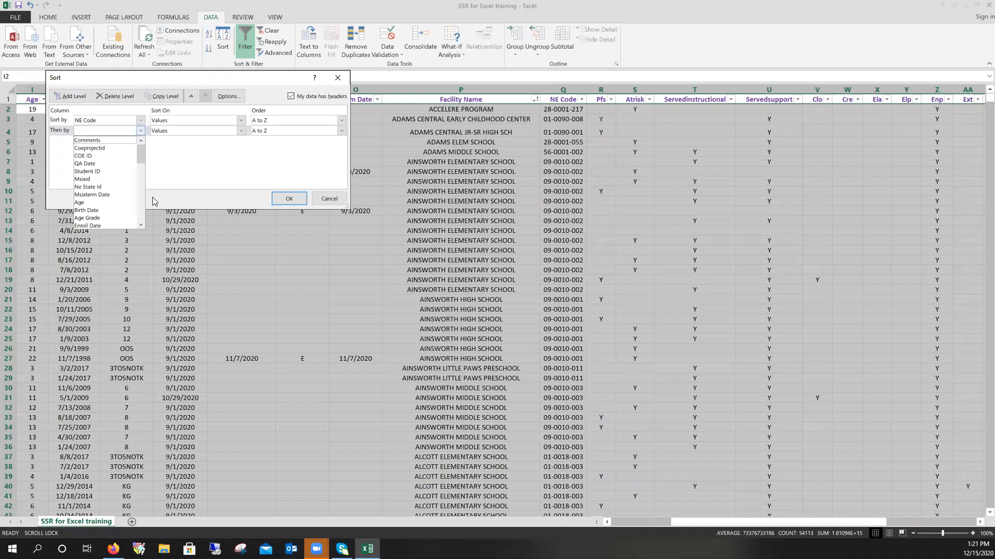
double_click(140, 225)
scroll(141, 226, "down", 4)
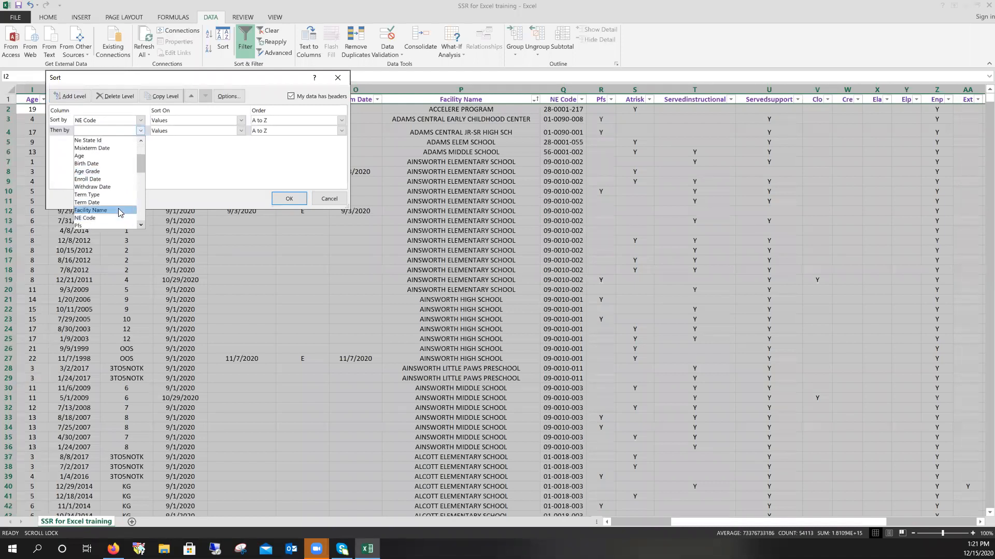
left_click(104, 217)
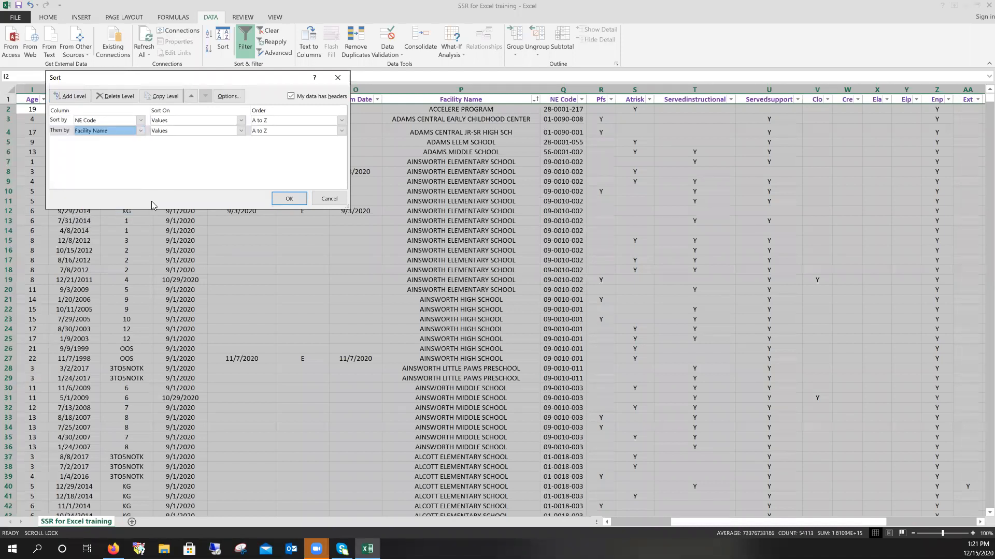
left_click(288, 199)
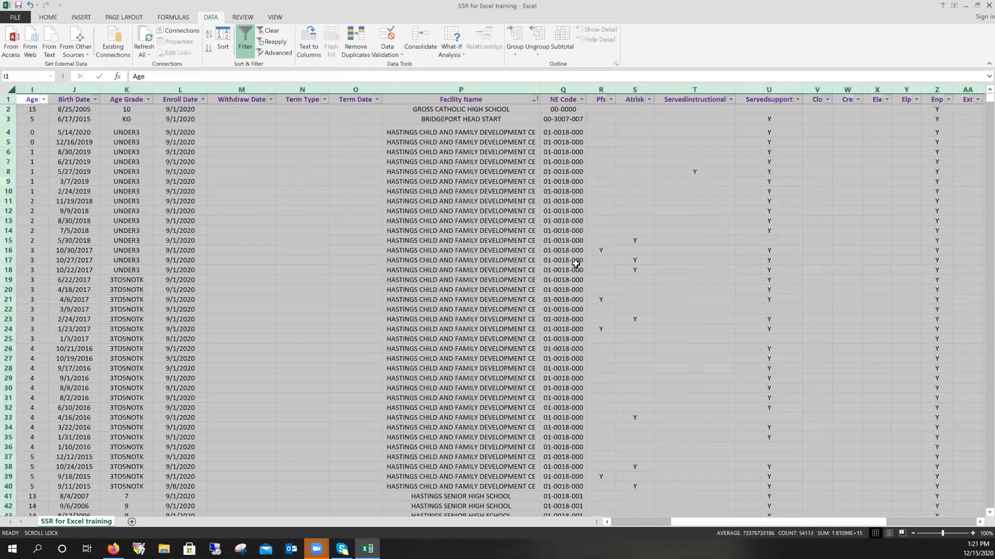
- Turn off the AutoFilter arrows on the header row
scroll(579, 264, "down", 5)
scroll(525, 386, "up", 5)
left_click(244, 50)
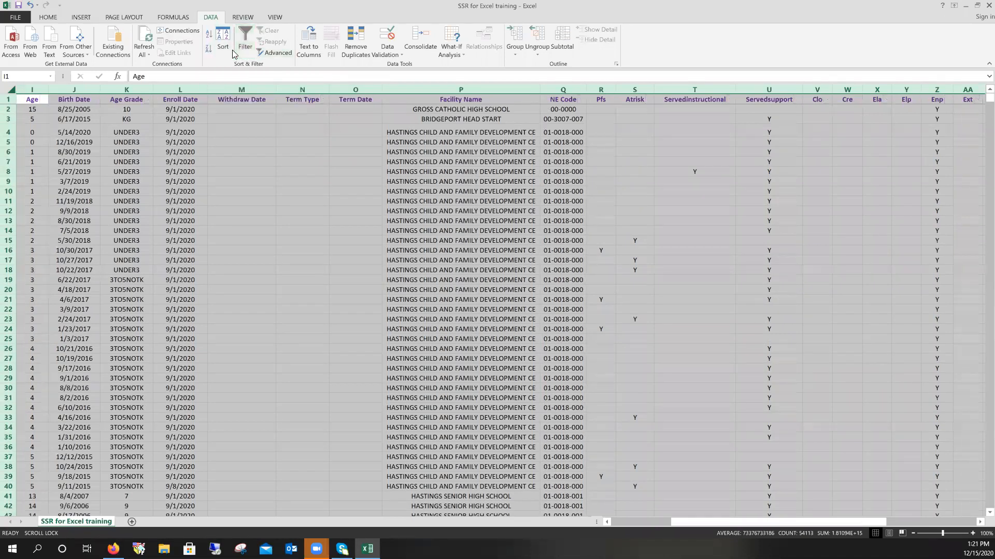
- Delete the NE Code and Facility Name sort levels and make Facility Name the primary sort
left_click(223, 49)
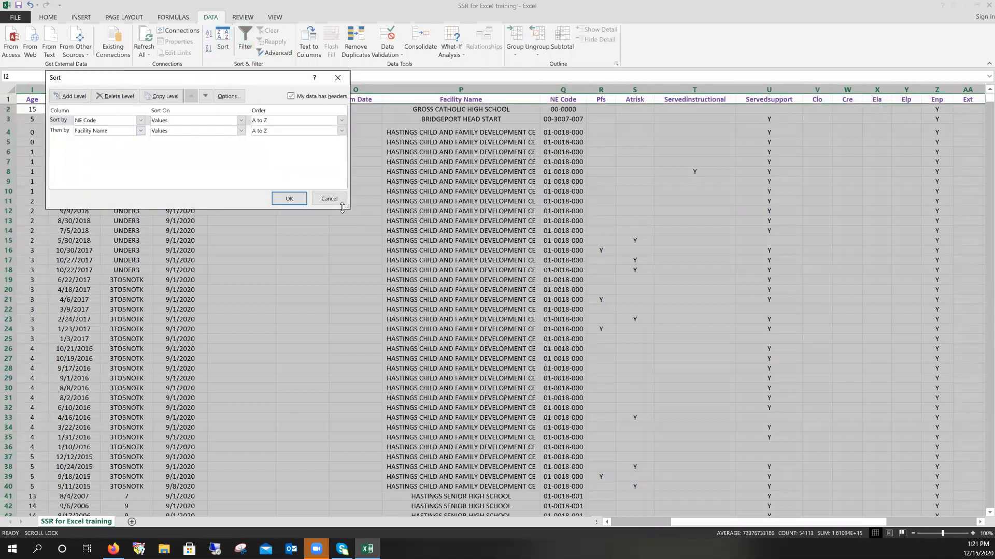
left_click(95, 100)
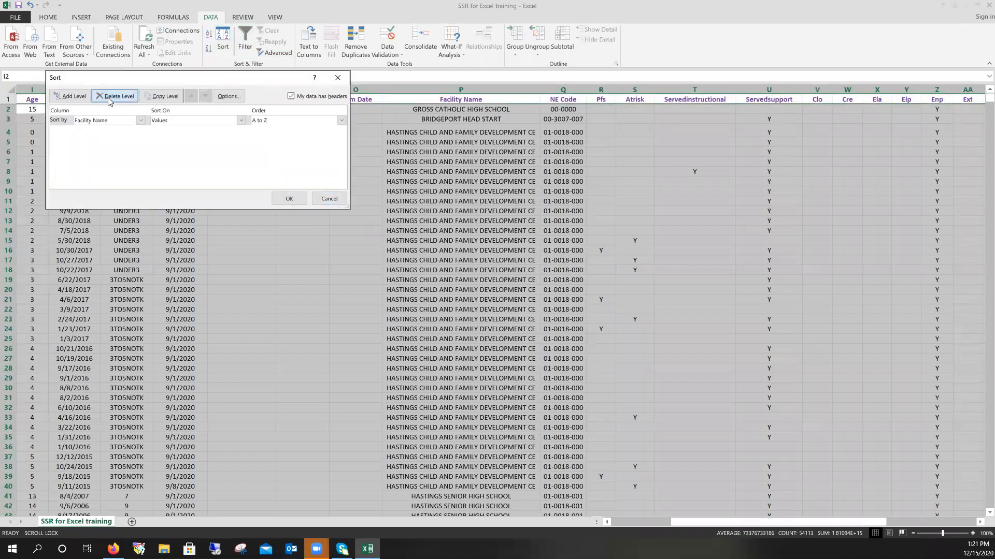
left_click(95, 100)
left_click(73, 96)
left_click(140, 121)
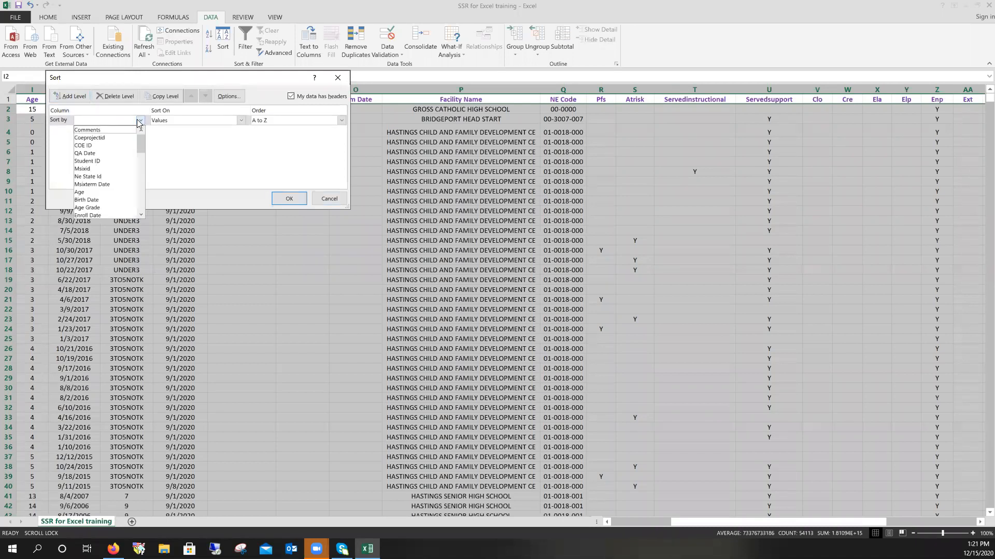
mouse_move(141, 143)
left_mouse_down()
mouse_move(142, 164)
mouse_move(142, 154)
left_mouse_up()
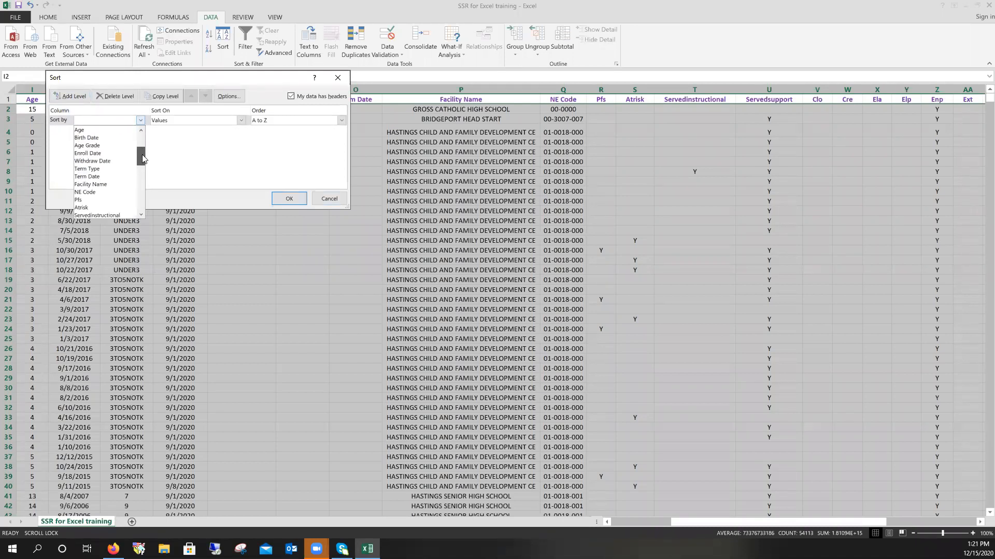
left_click(103, 184)
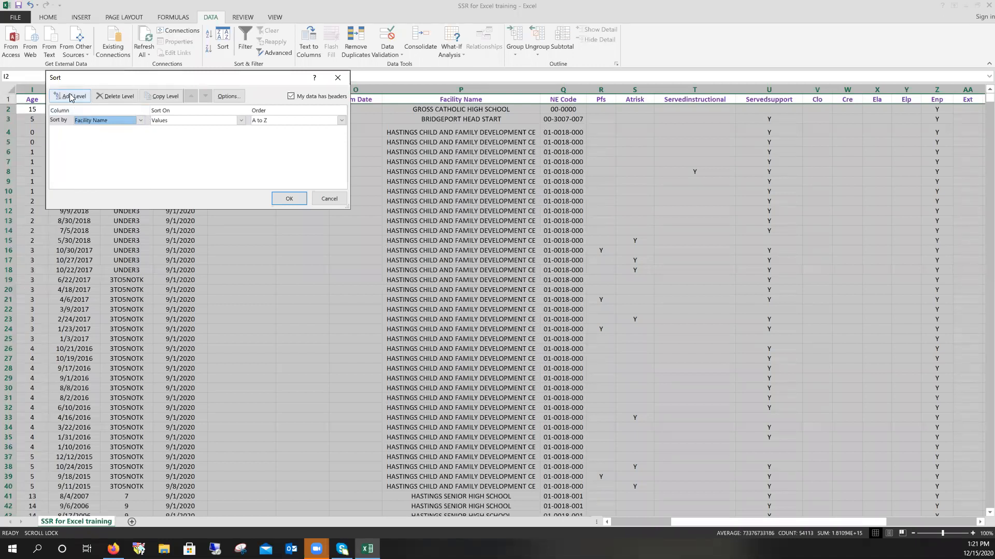
- Add Age Grade, Smallest to Largest, as the second sort level and apply it
left_click(72, 97)
left_click(139, 131)
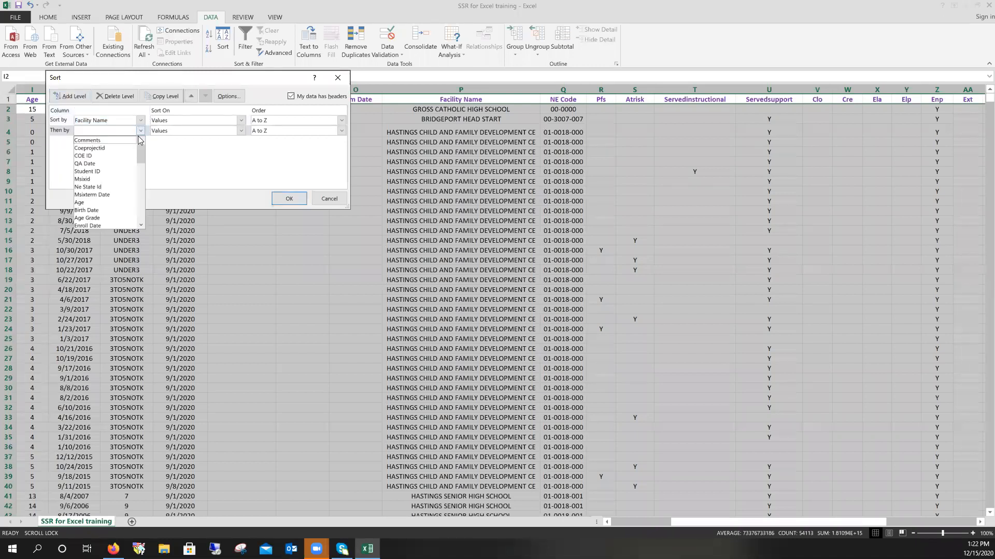
left_click(124, 218)
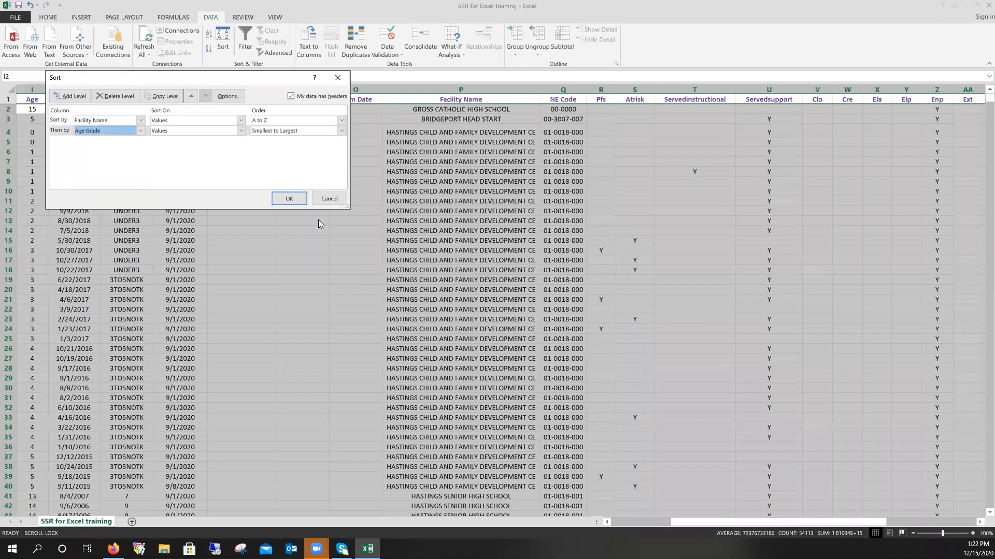
left_click(288, 199)
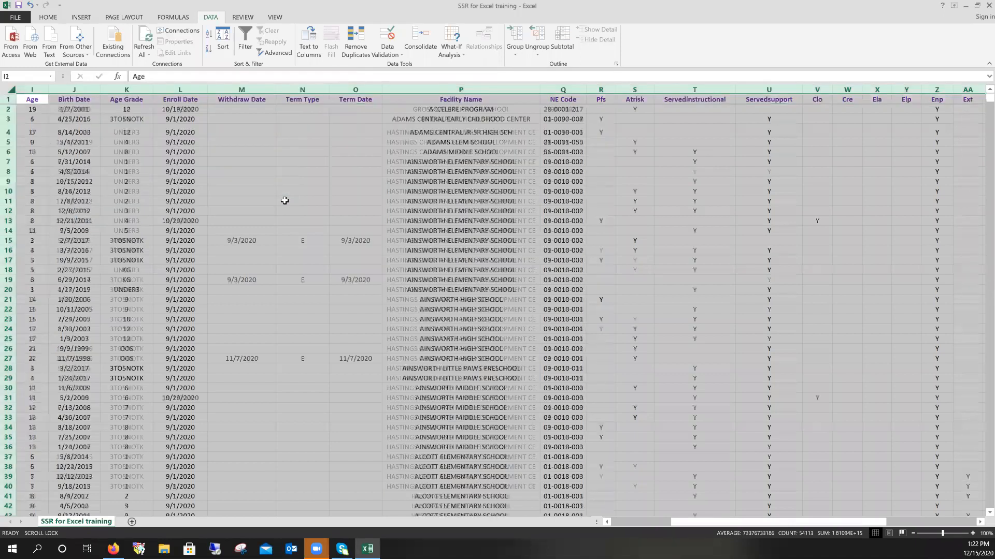
left_click_drag(731, 521, 610, 515)
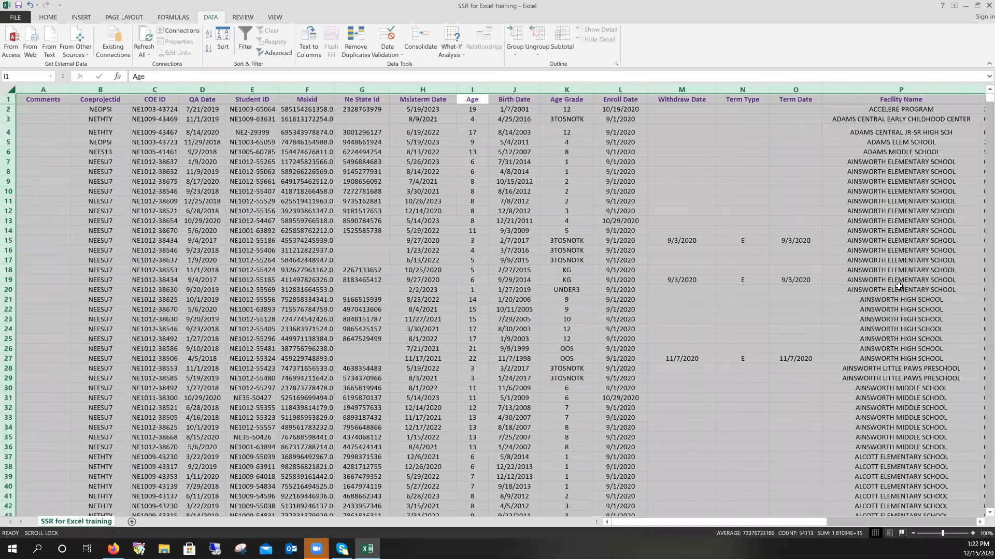
left_click_drag(745, 523, 773, 527)
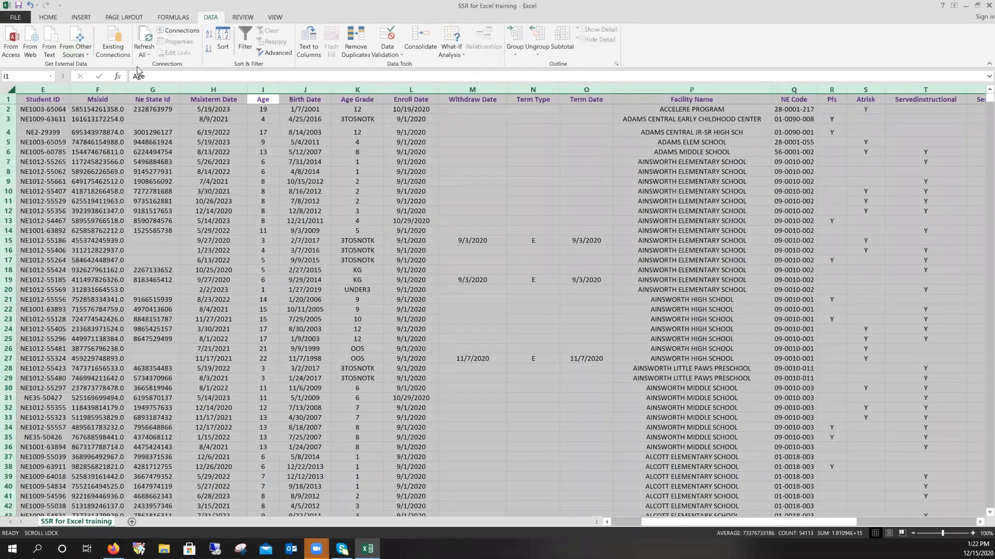
left_click(20, 99)
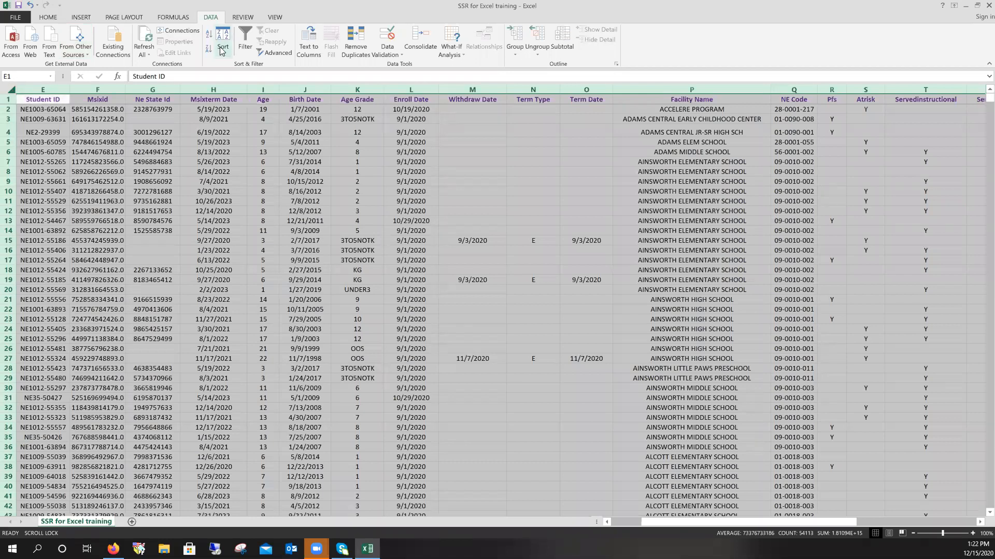
- Replace Age Grade with Pfs as the Then by sort column, keeping Facility Name first
left_click(222, 50)
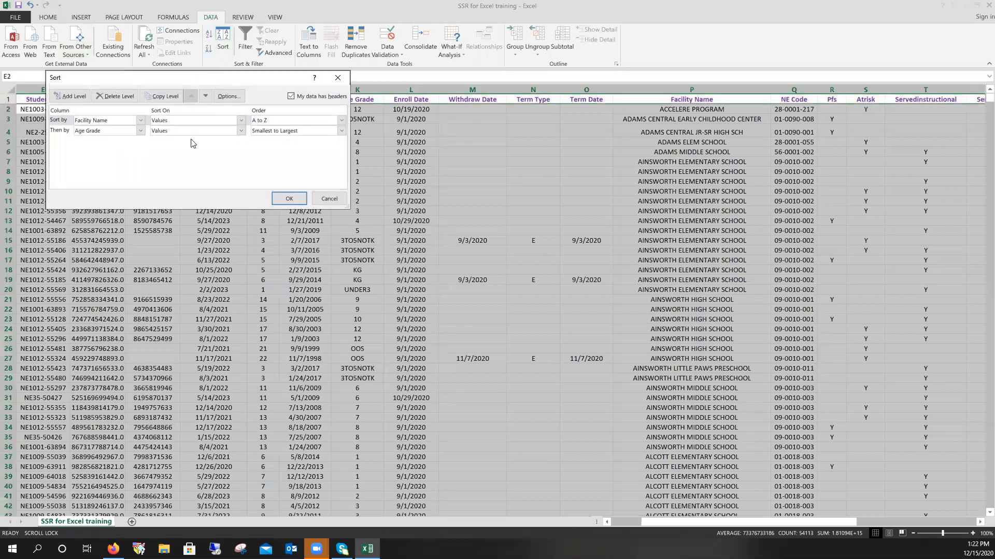
left_click(139, 131)
left_click(140, 133)
left_click(140, 133)
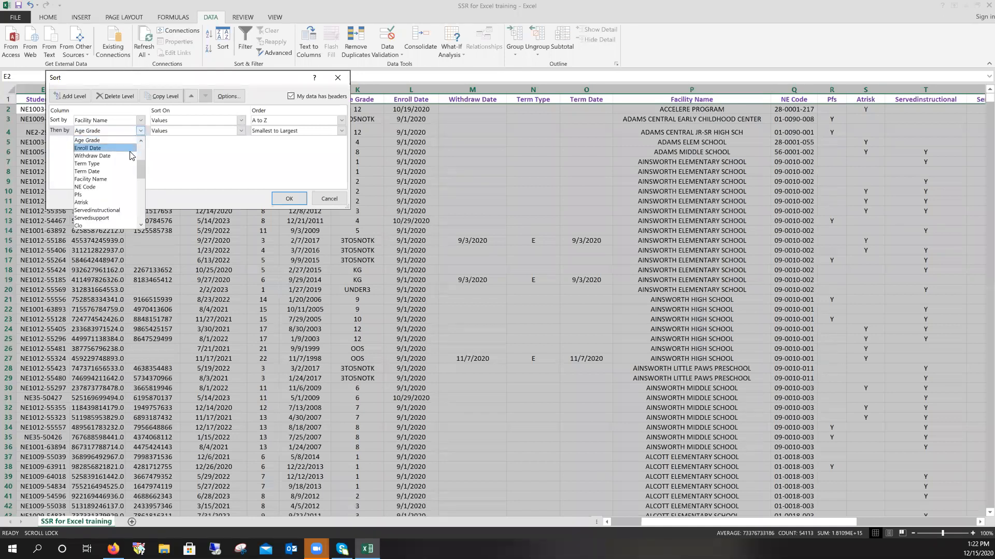
left_click_drag(139, 169, 143, 178)
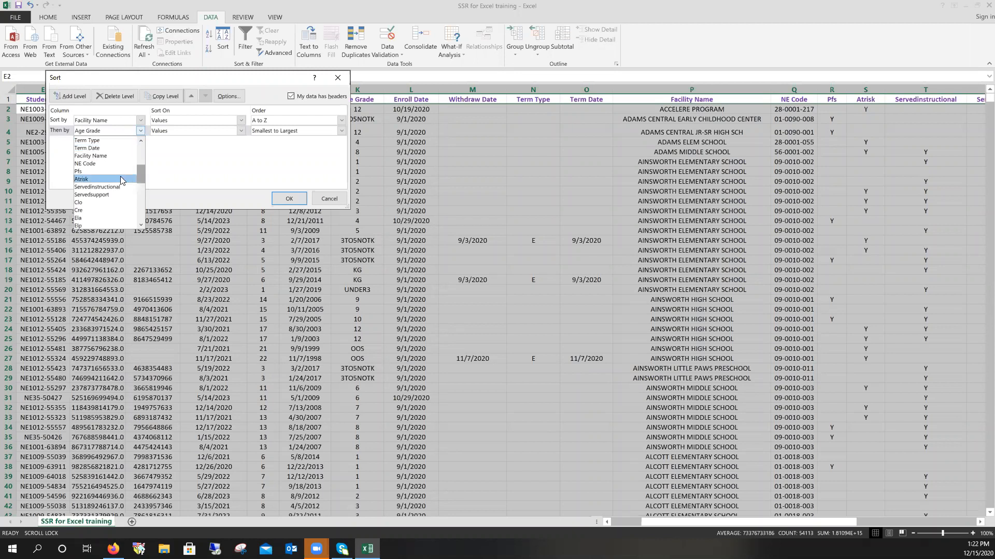
left_click(120, 173)
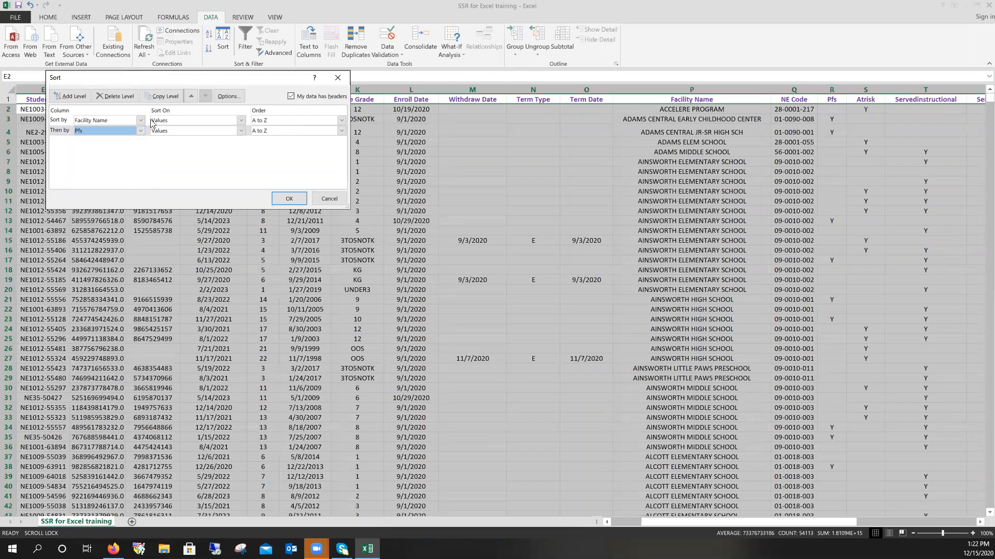
left_click(289, 199)
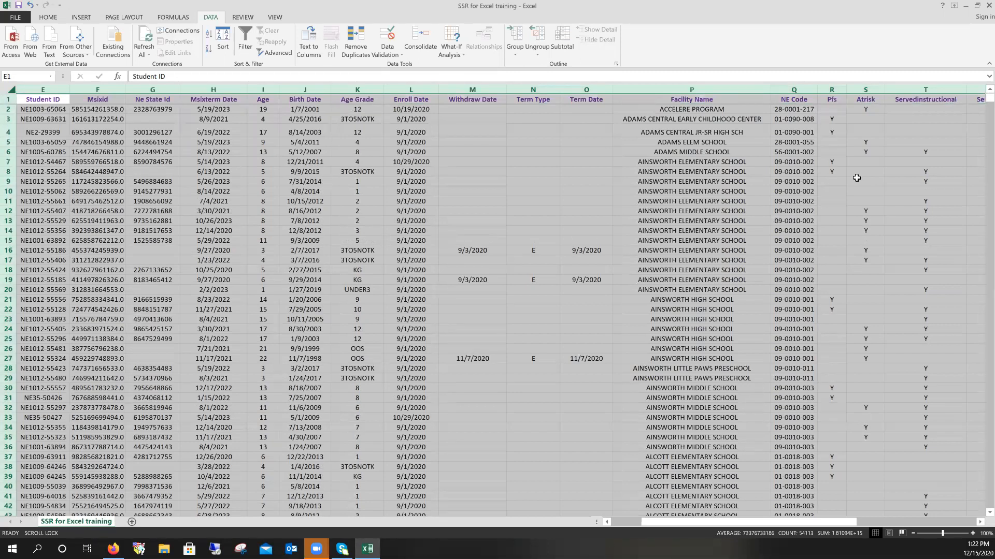
scroll(777, 333, "down", 1)
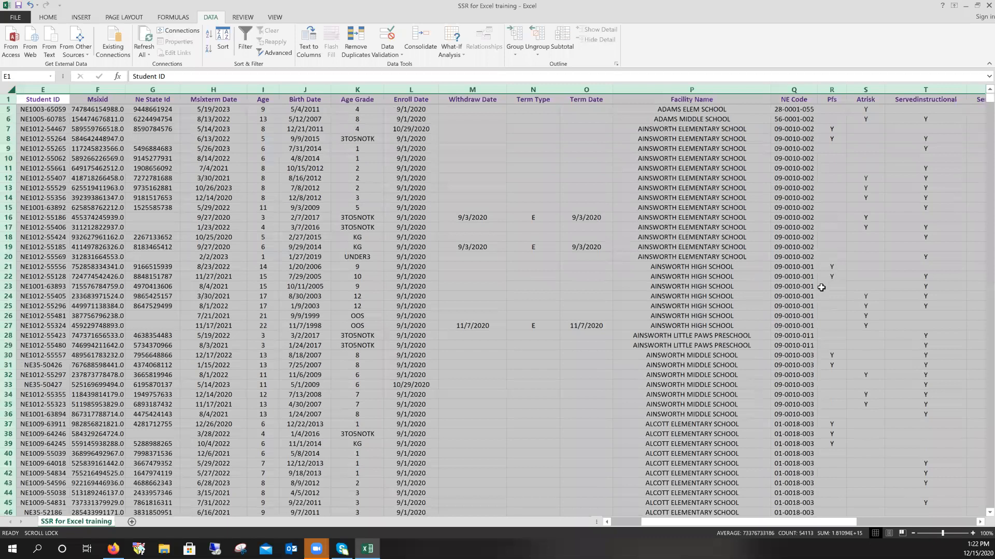
scroll(671, 322, "up", 1)
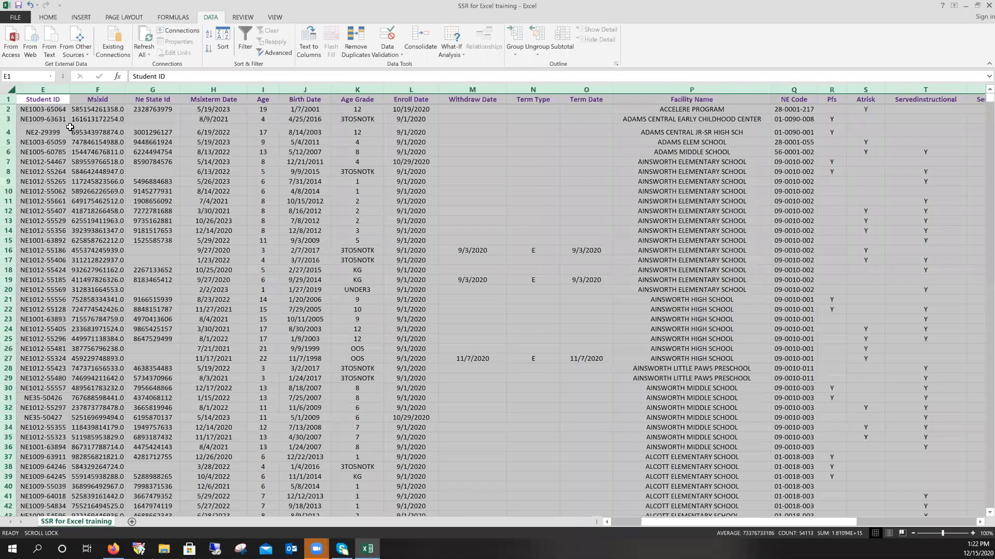
left_click(341, 217)
left_click(50, 101)
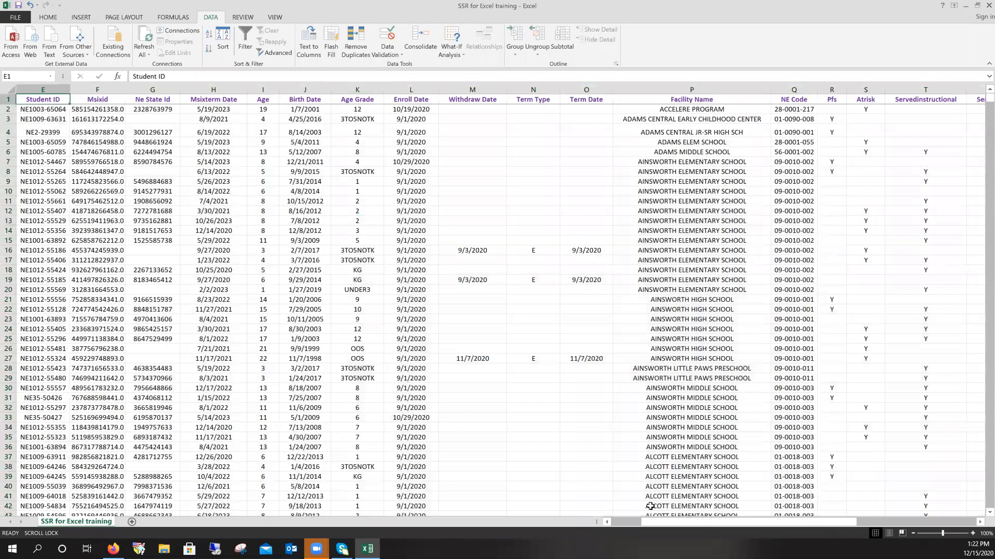
left_click_drag(661, 522, 264, 190)
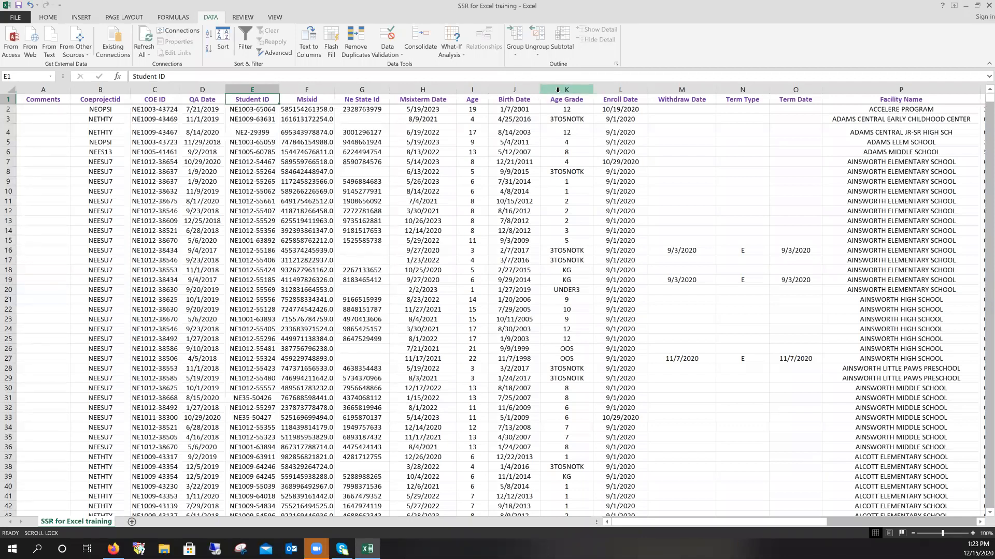
- Select column B (Coeprojectid) to read its count of 3235 entries
left_click(99, 90)
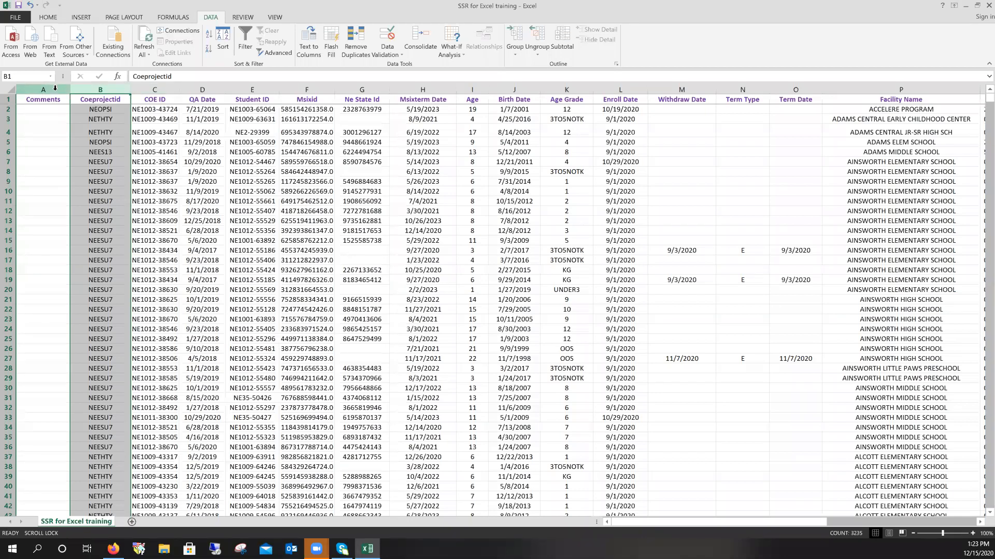
left_click_drag(741, 522, 785, 522)
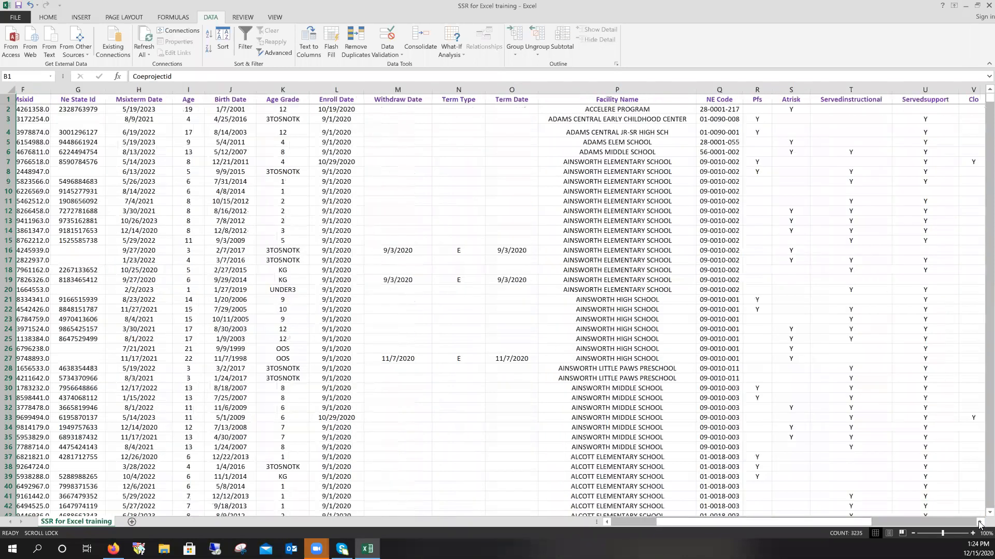
- Read the entry counts for the Pfs column (653) and the Atrisk column (1174)
left_click(979, 524)
left_click(979, 523)
left_click(979, 523)
left_click(979, 523)
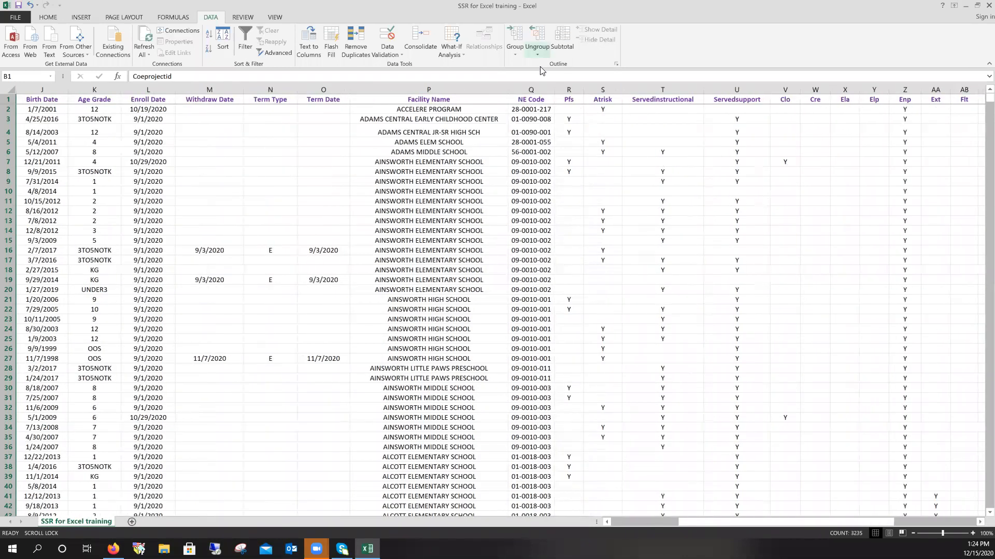
left_click(570, 86)
left_click(568, 98)
left_click(568, 90)
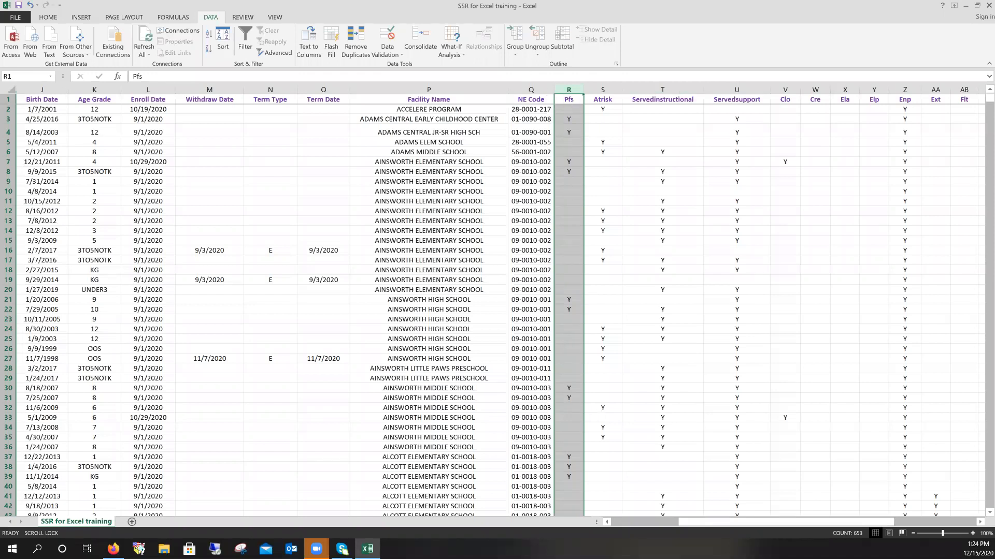
left_click(606, 86)
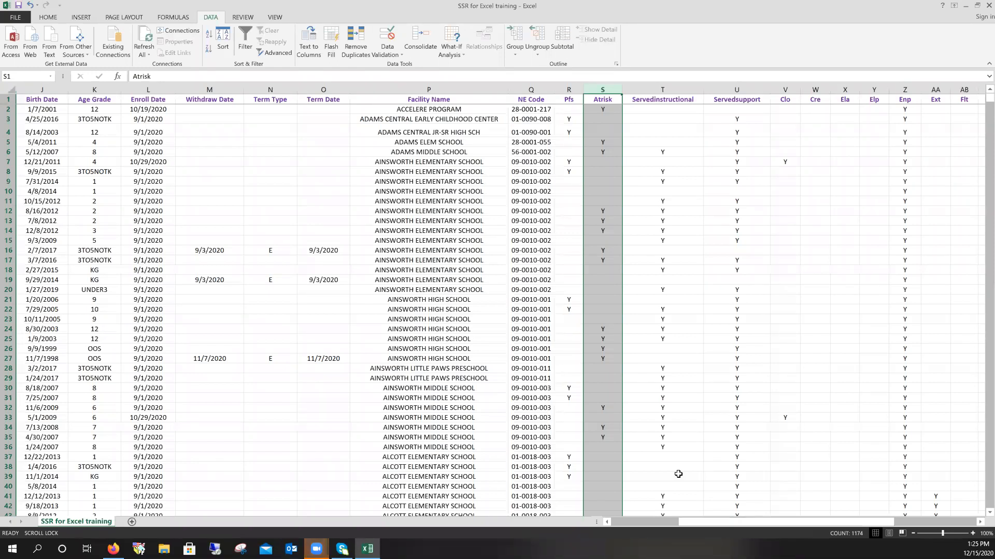
left_click(724, 86)
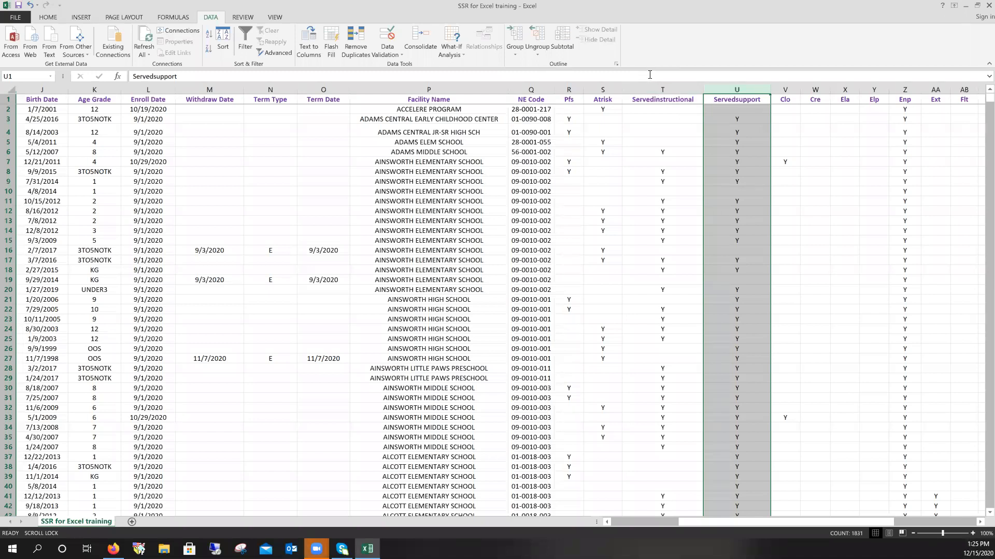
left_click(648, 89)
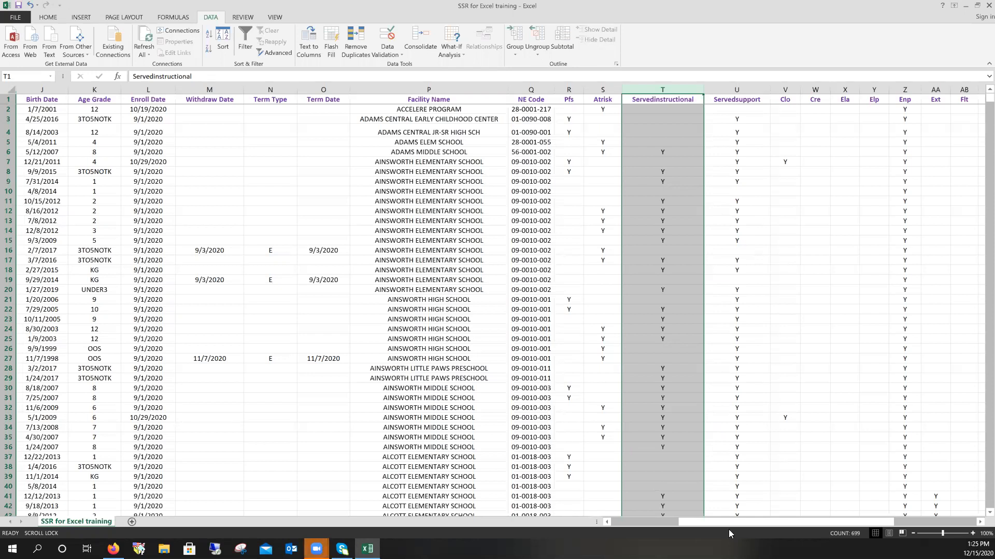
left_click(979, 522)
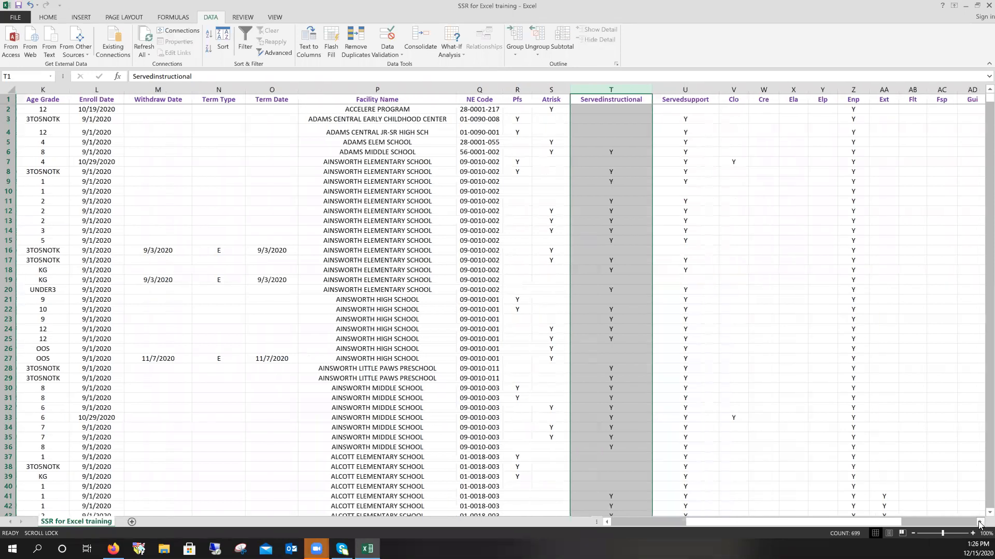
left_click(979, 522)
left_click(979, 523)
left_click(979, 522)
left_click(979, 522)
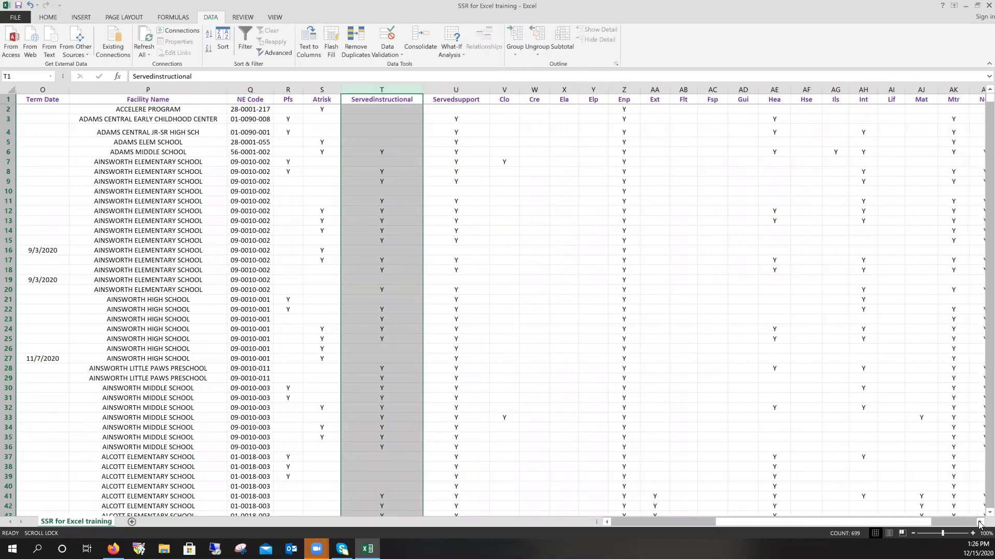
left_click(979, 522)
left_click(979, 522)
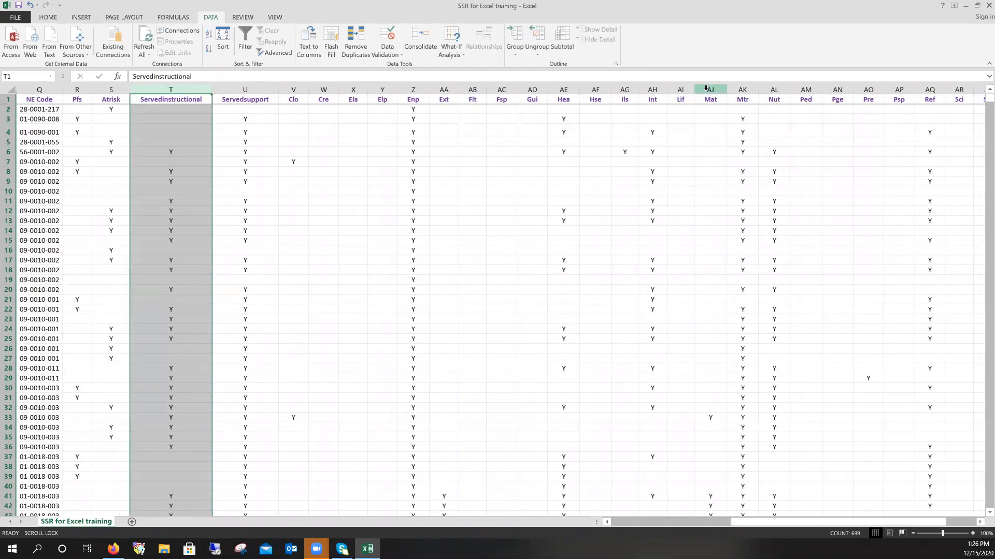
left_click(710, 85)
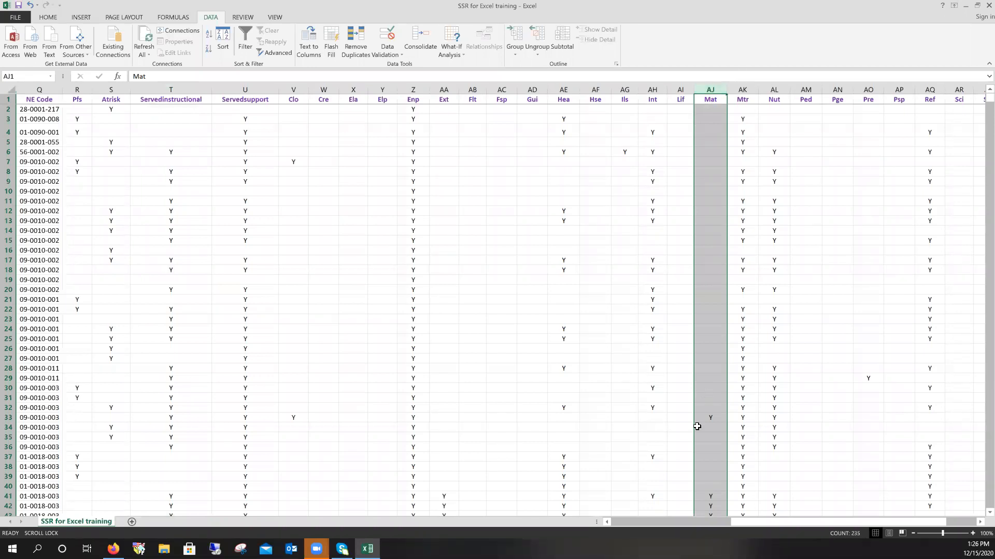
left_click(780, 516)
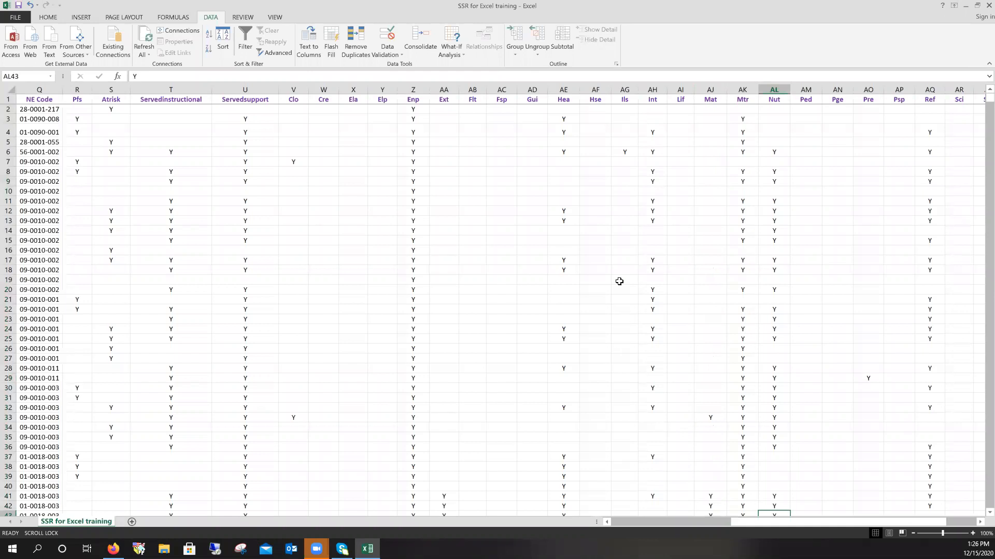
left_click(615, 358)
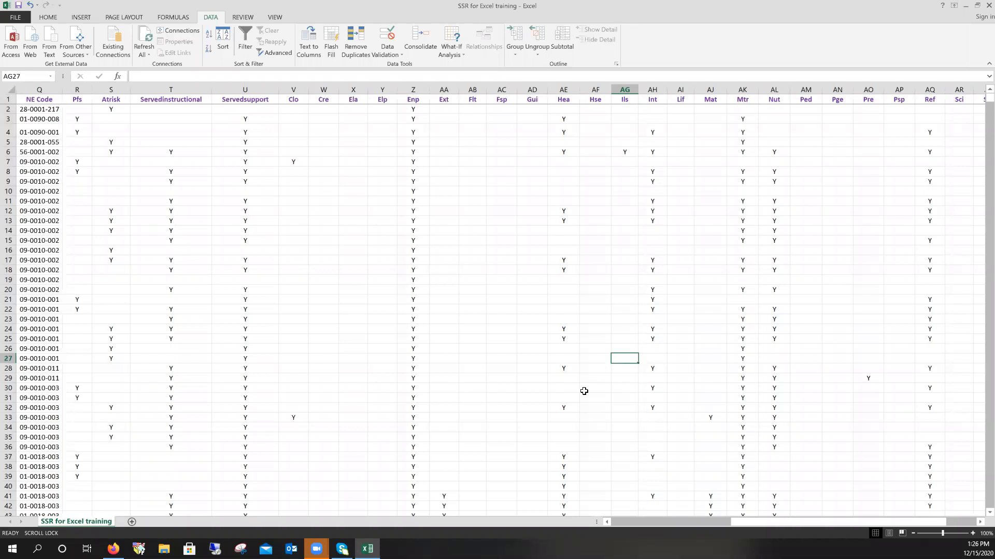
left_click_drag(730, 521, 612, 524)
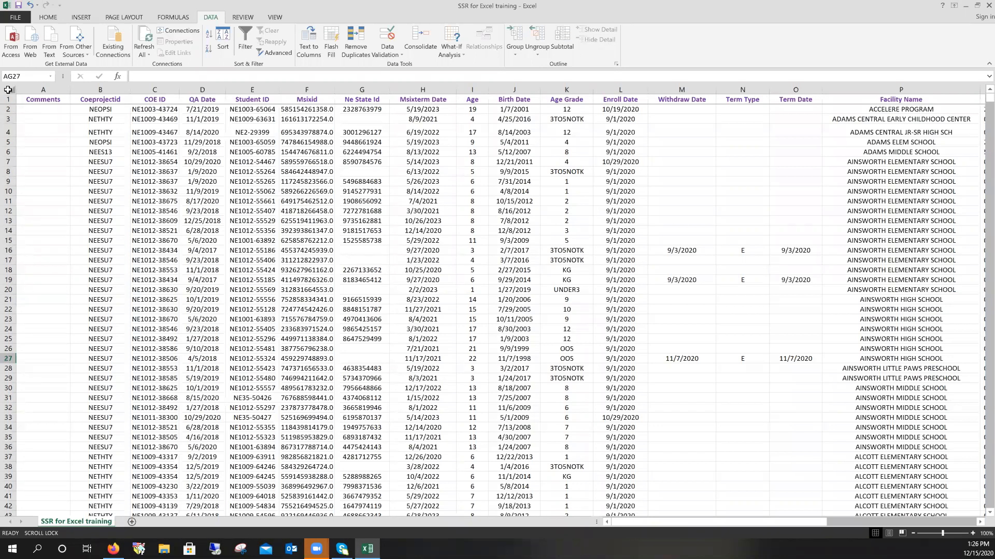
- Enable header-row filters and show the Facility Name list with all facilities checked
left_click(242, 46)
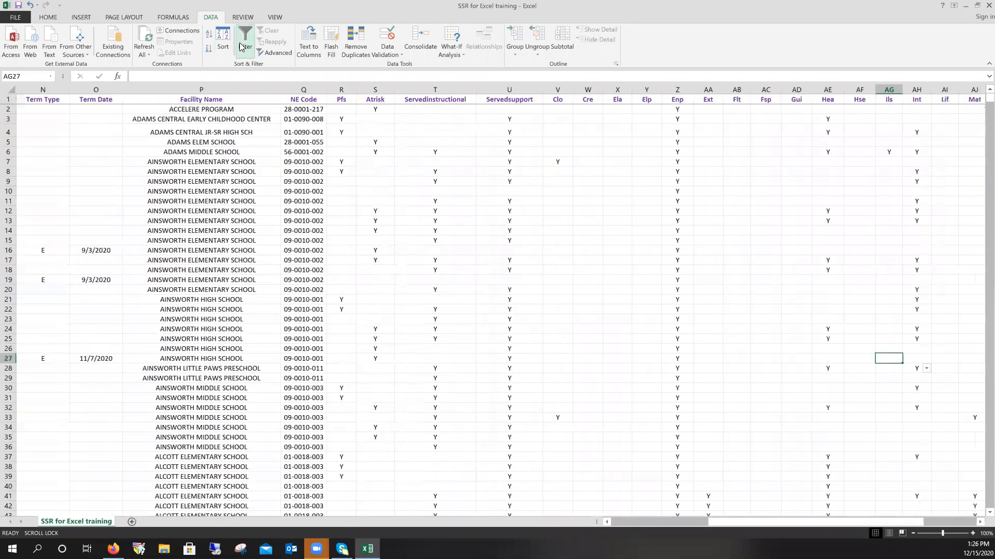
left_click(241, 46)
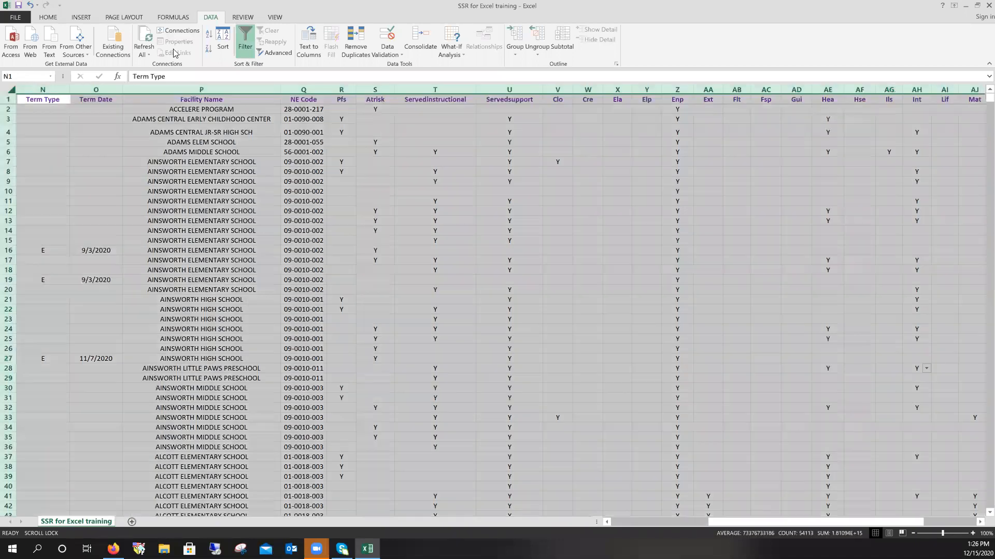
left_click(245, 45)
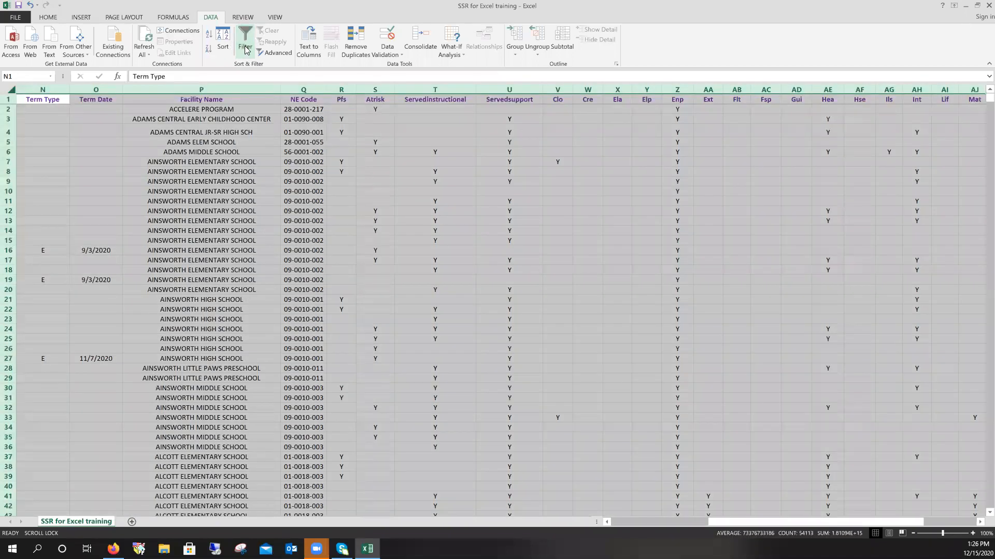
left_click(245, 49)
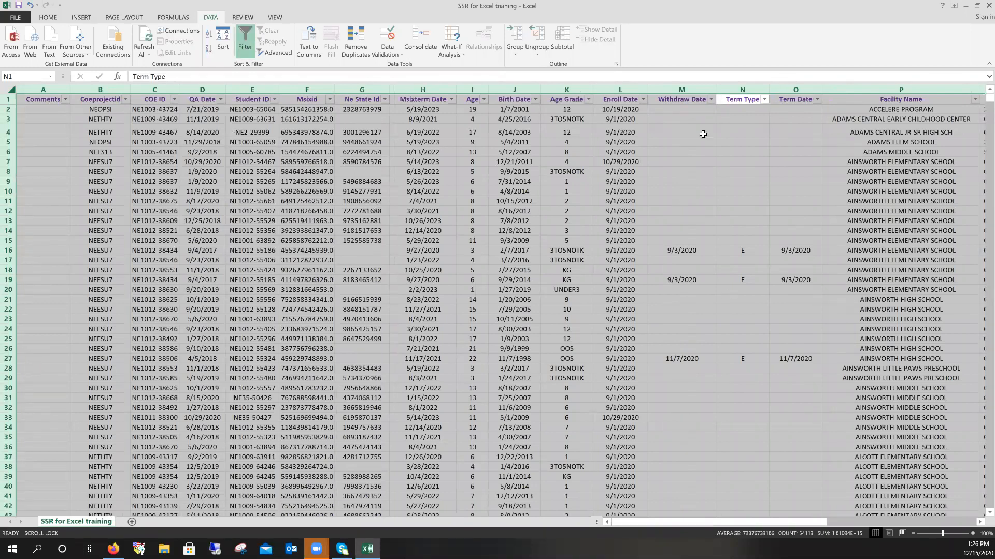
left_click(666, 106)
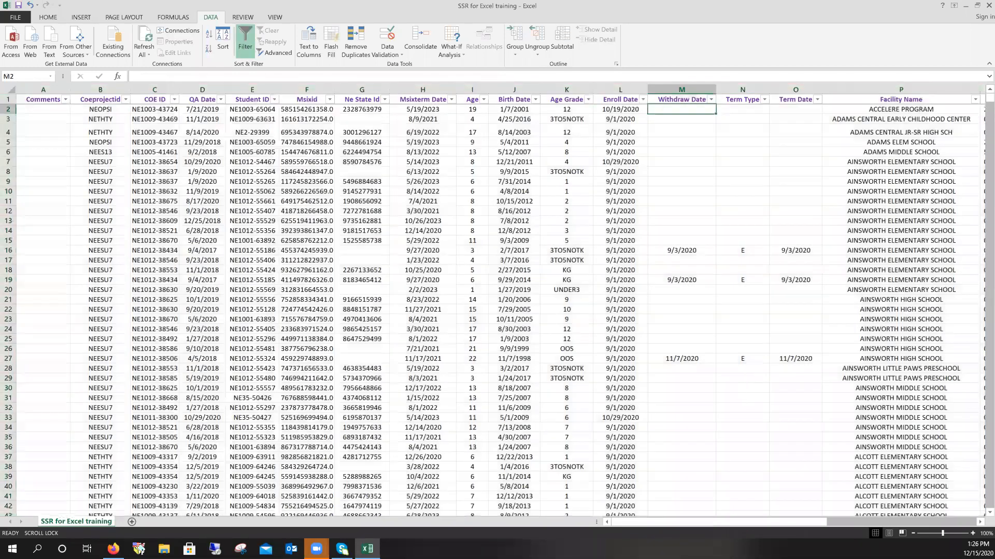
left_click_drag(779, 523, 817, 524)
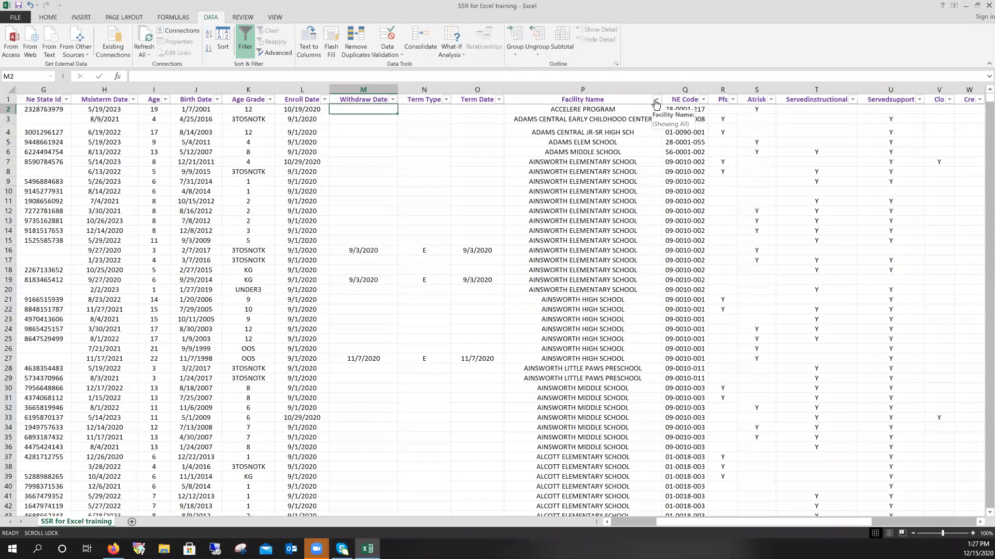
left_click(657, 101)
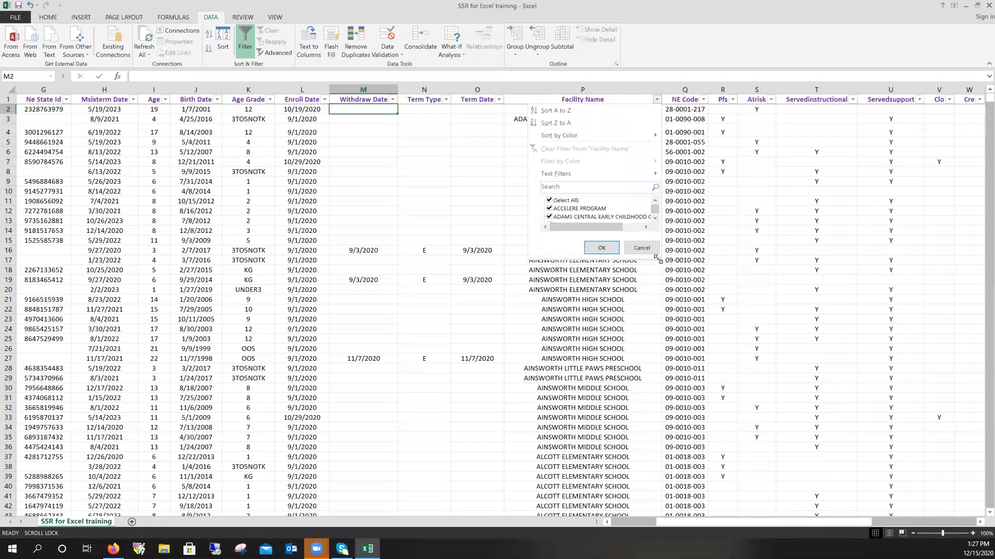
- Filter Facility Name to COLUMBUS HIGH SCHOOL only, leaving out Columbus Middle School
left_click_drag(657, 259, 681, 339)
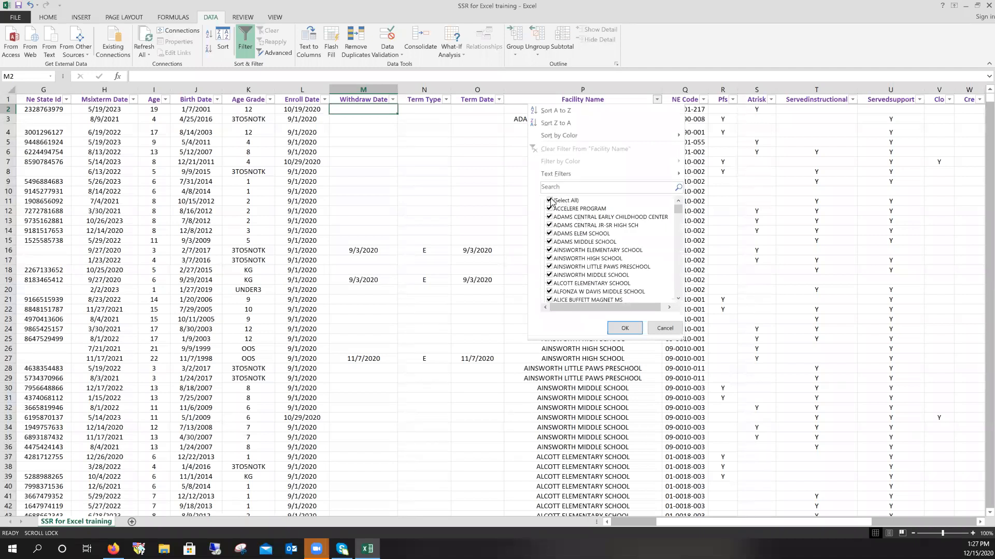
left_click(656, 99)
left_click(657, 99)
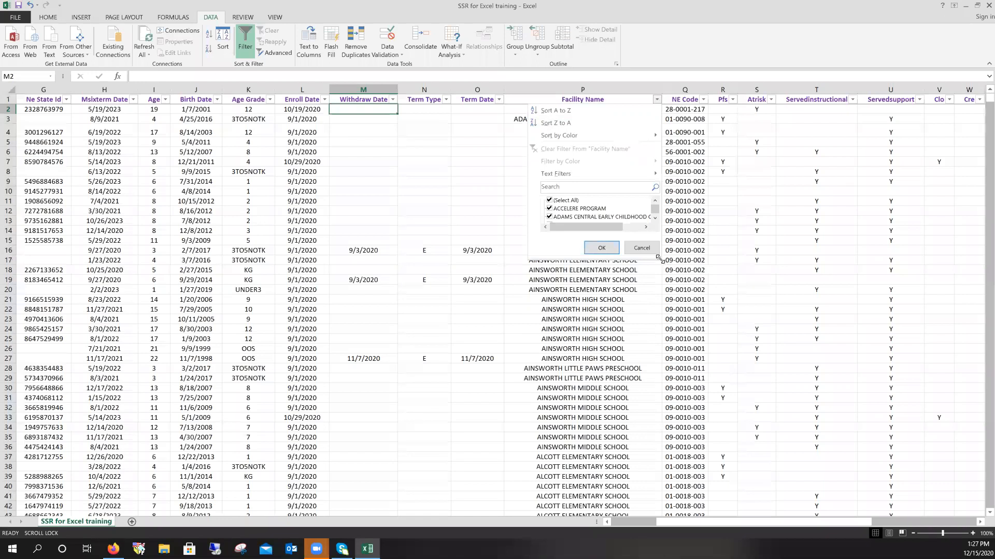
left_click_drag(659, 258, 695, 338)
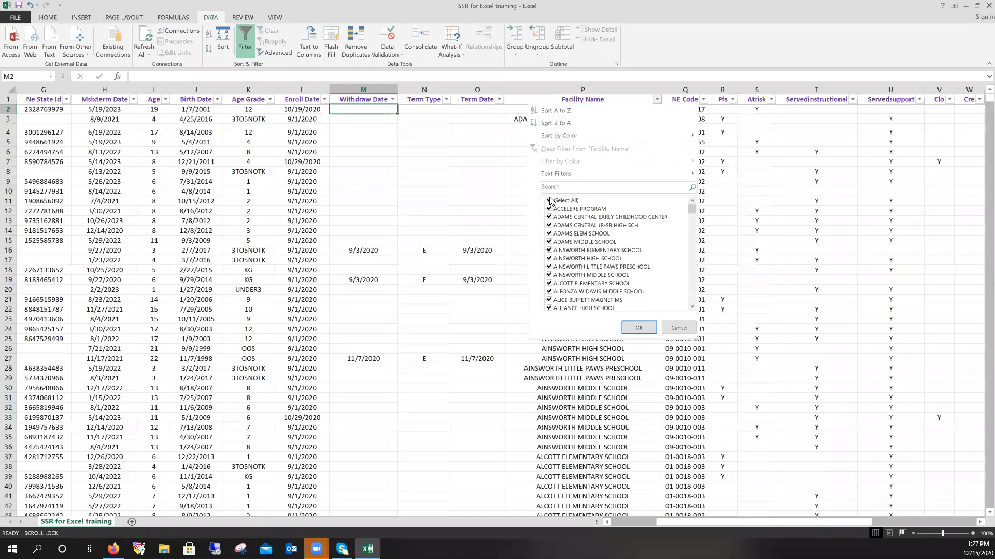
left_click(550, 201)
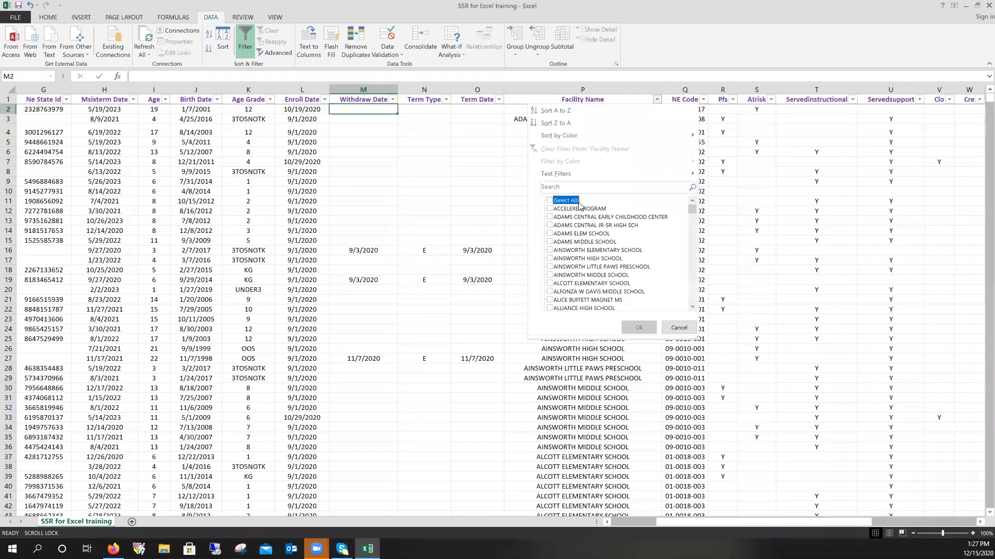
scroll(693, 308, "down", 3)
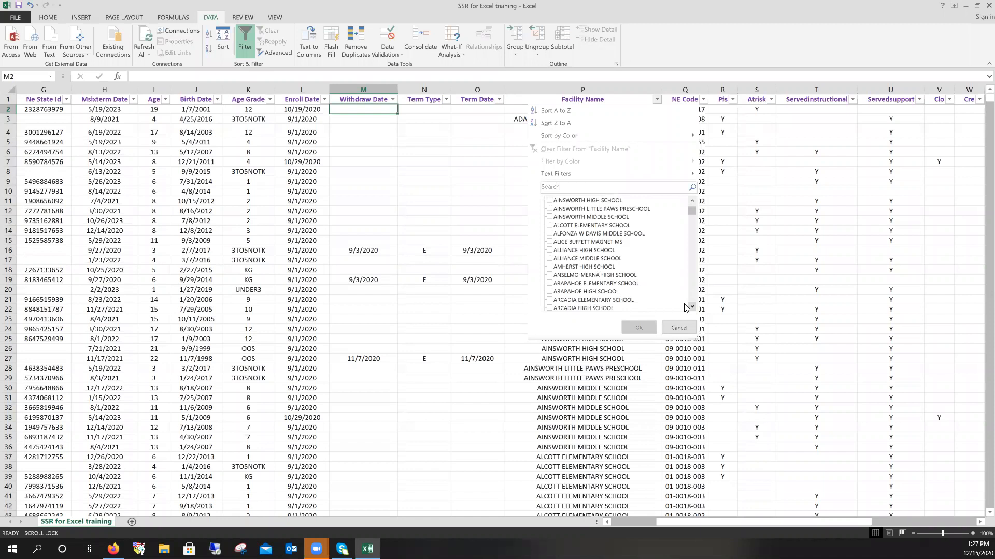
scroll(694, 308, "down", 4)
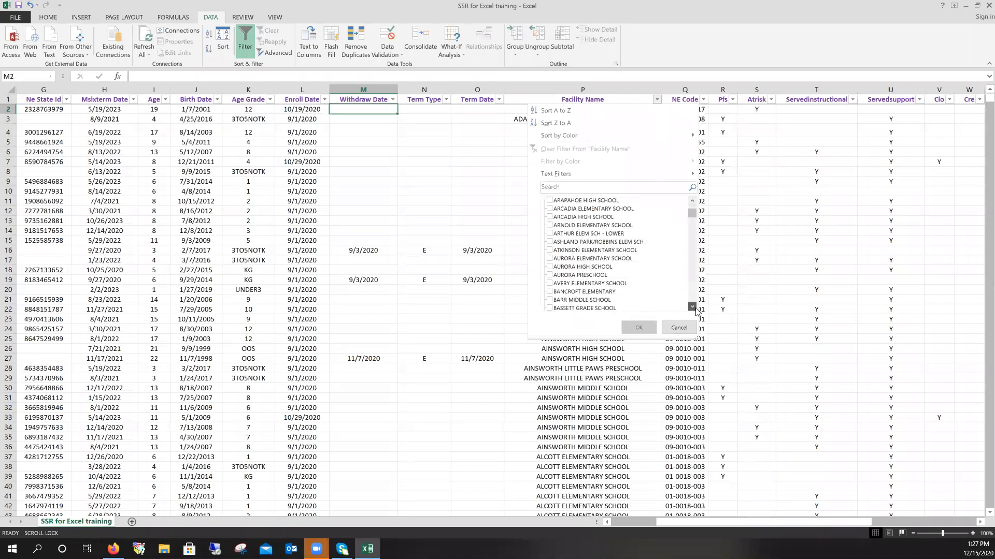
scroll(696, 307, "down", 1)
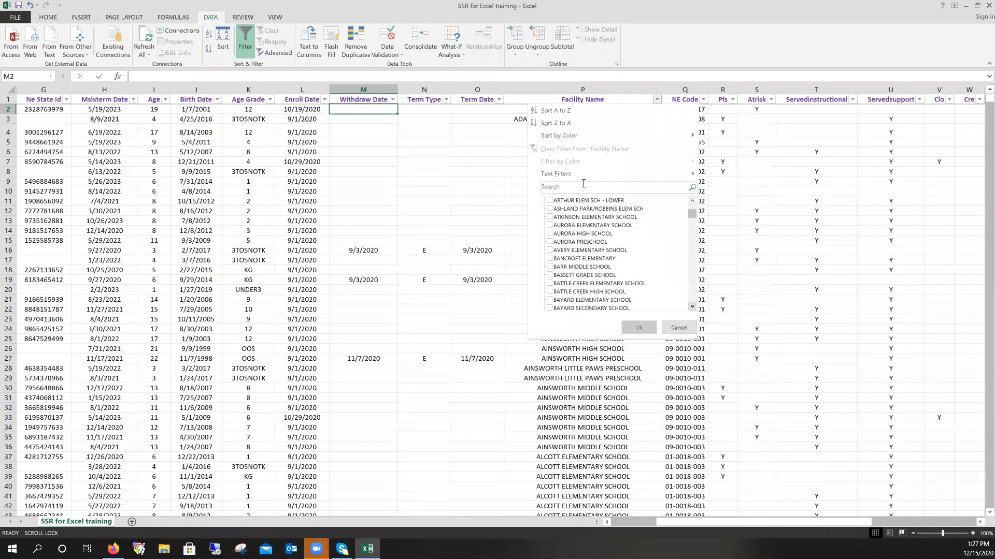
type("colum")
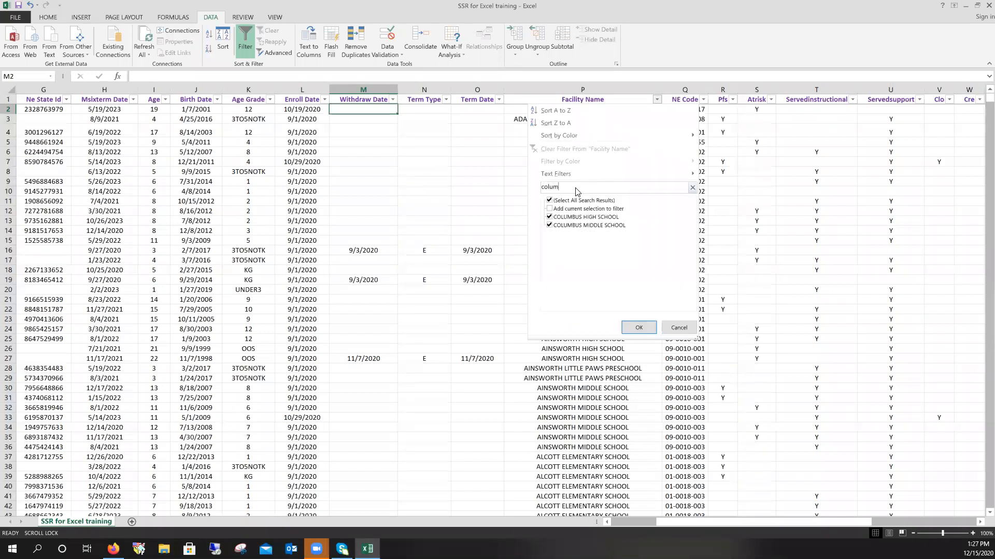
left_click(550, 226)
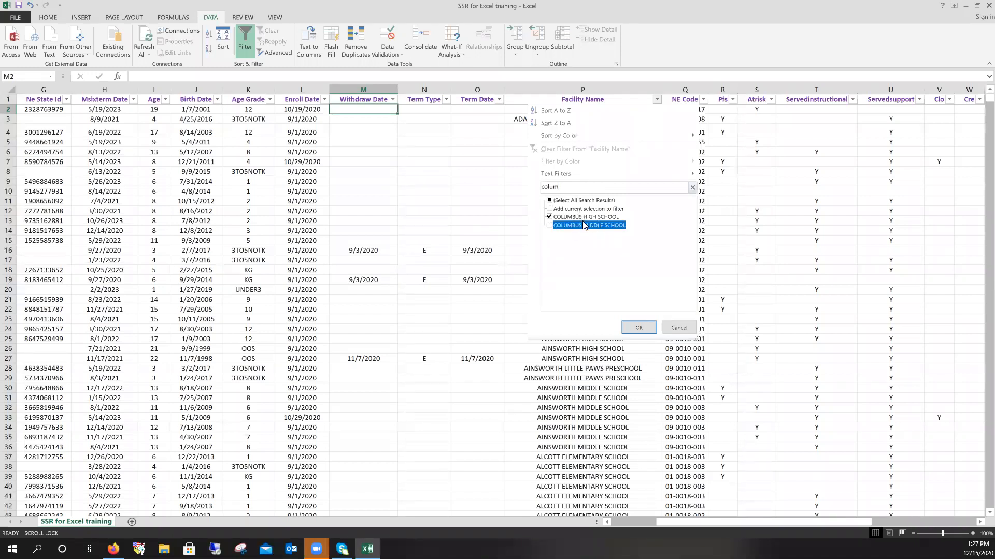
left_click(641, 328)
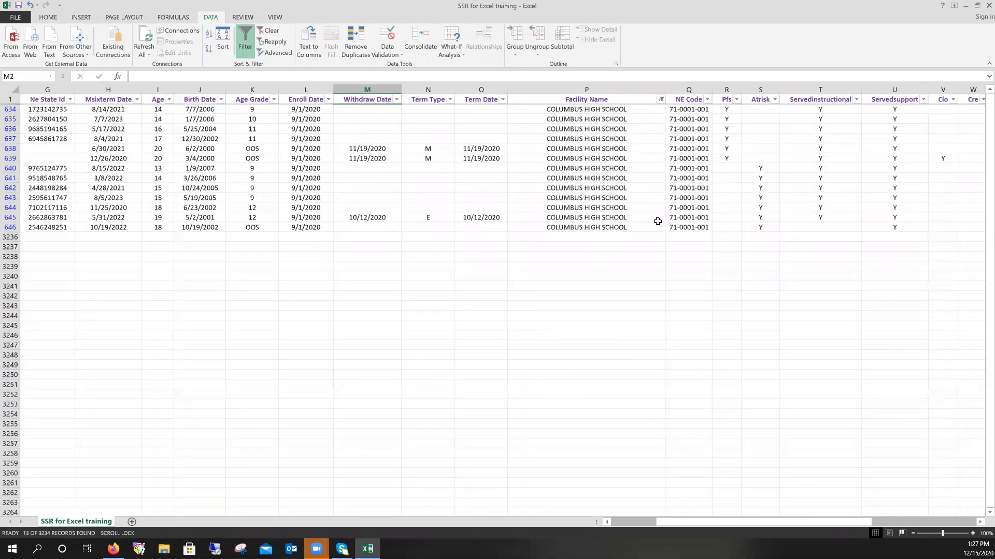
- Check the 13 Columbus High School rows, then bring up the Facility Name filter list again
left_click(723, 87)
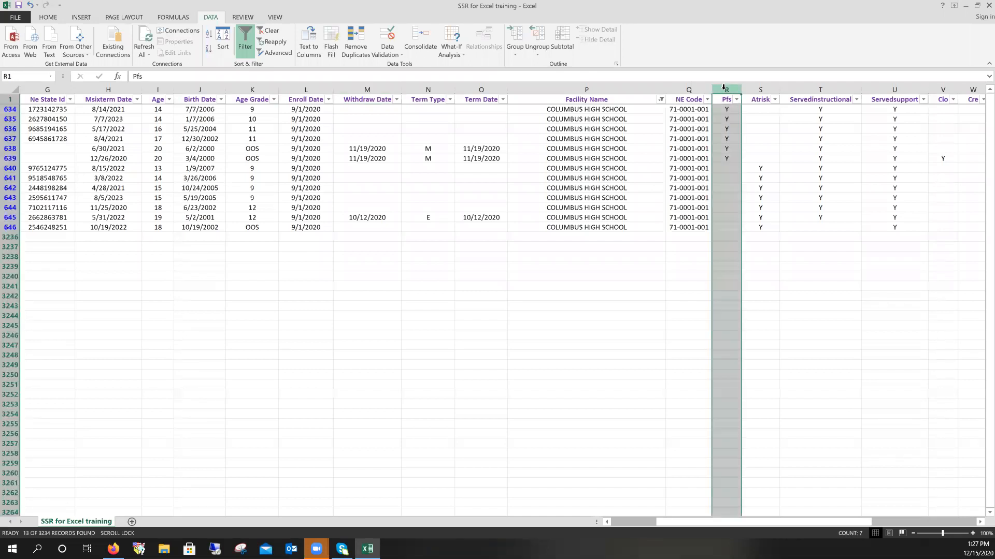
left_click(626, 83)
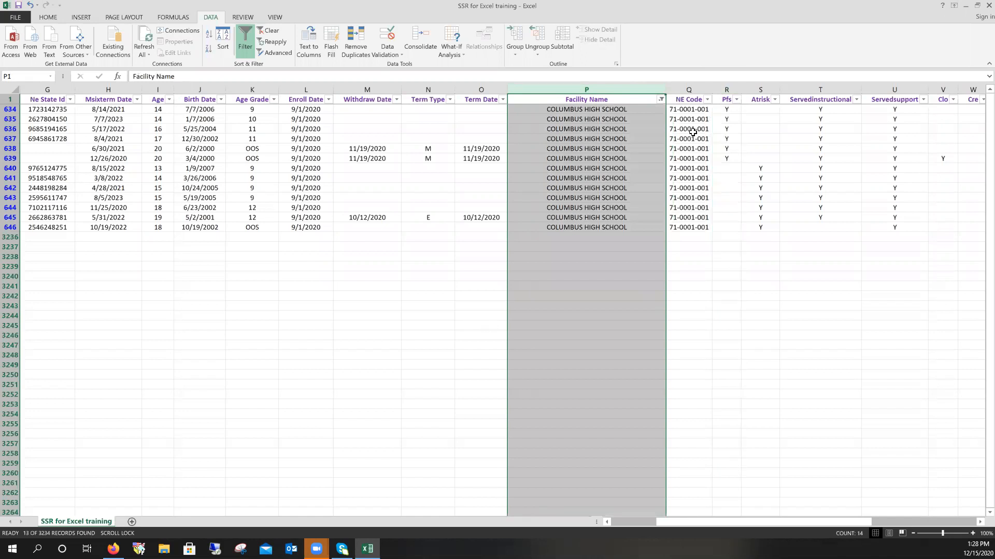
left_click(661, 100)
left_click(662, 100)
left_click(8, 110)
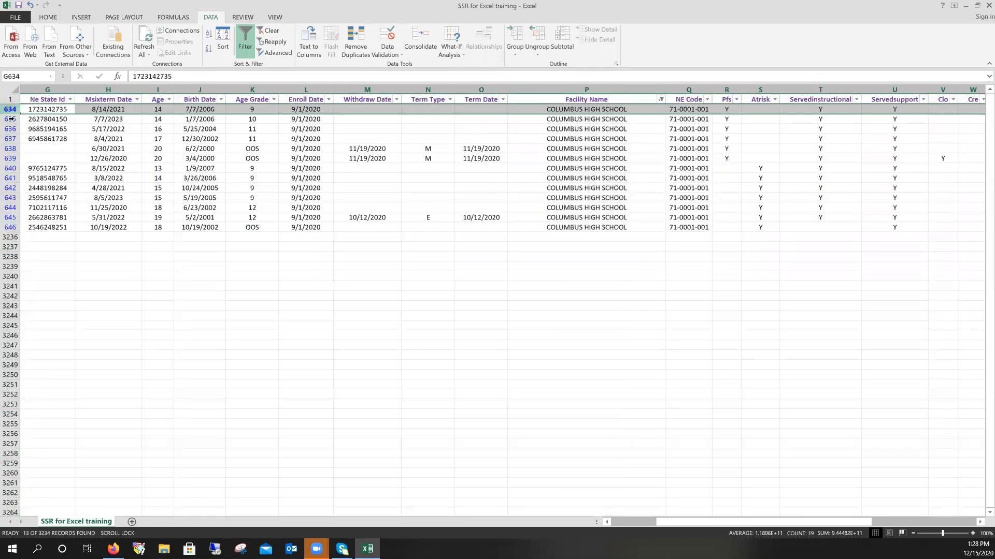
left_click(10, 228)
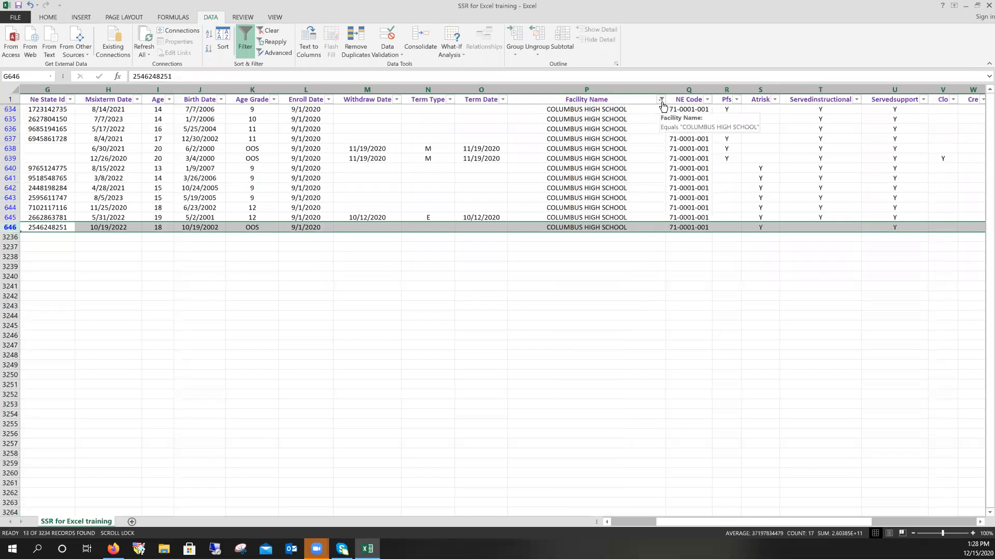
left_click(634, 89)
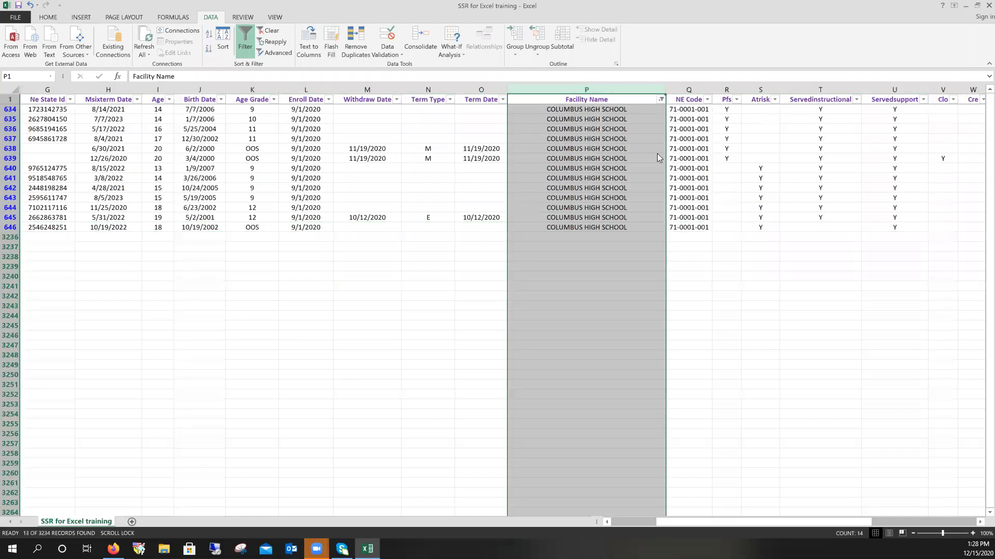
left_click(661, 100)
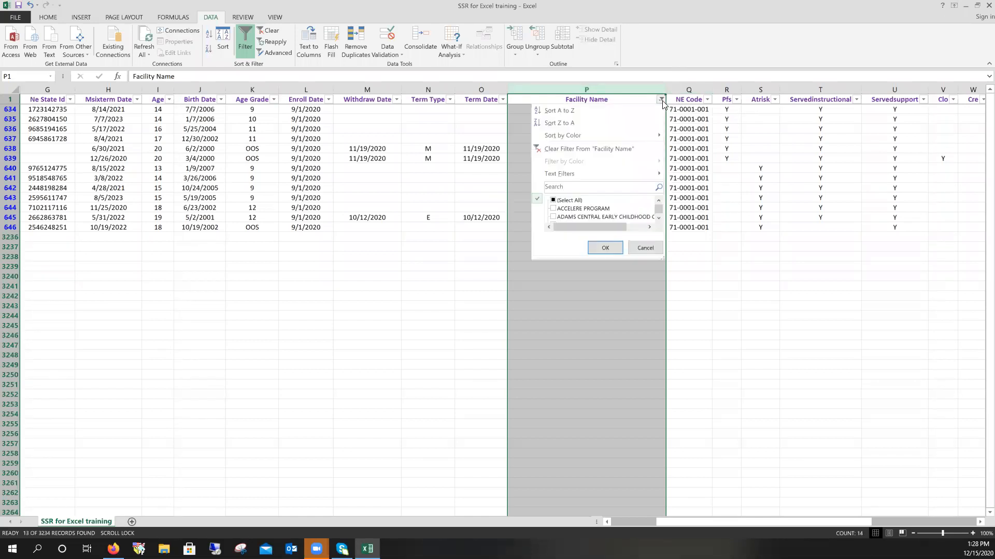
- Include all facilities again and sort the records by QA Date, oldest to newest
left_click(553, 201)
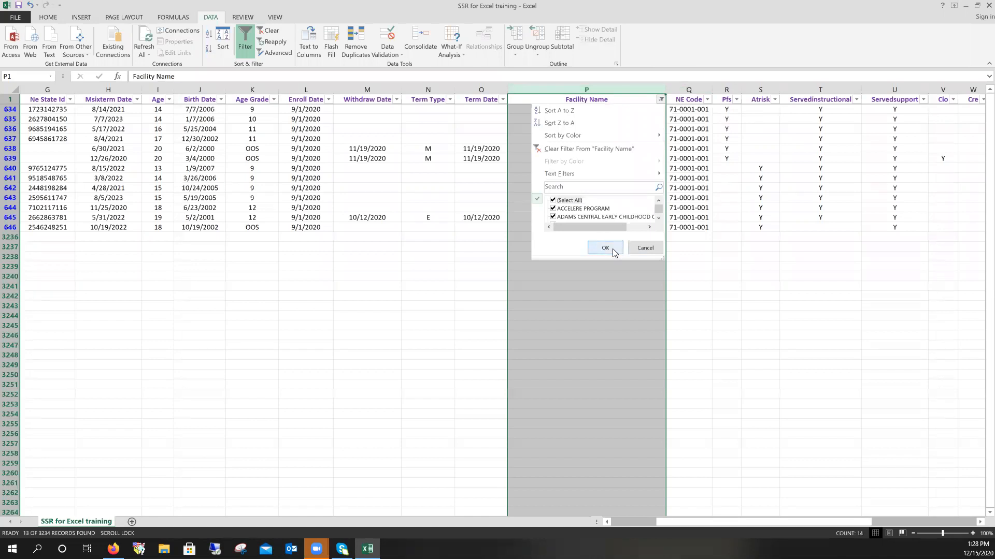
left_click(605, 248)
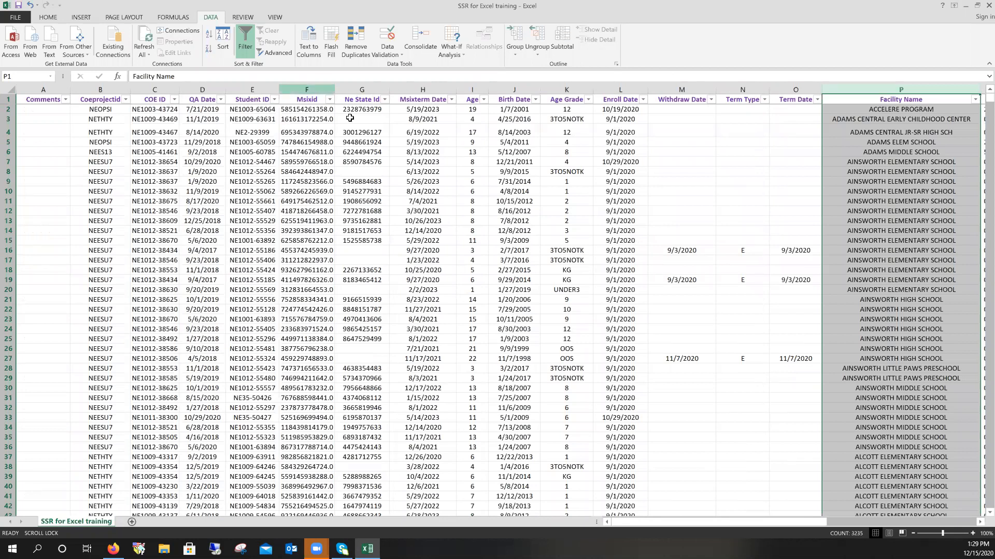
left_click(220, 101)
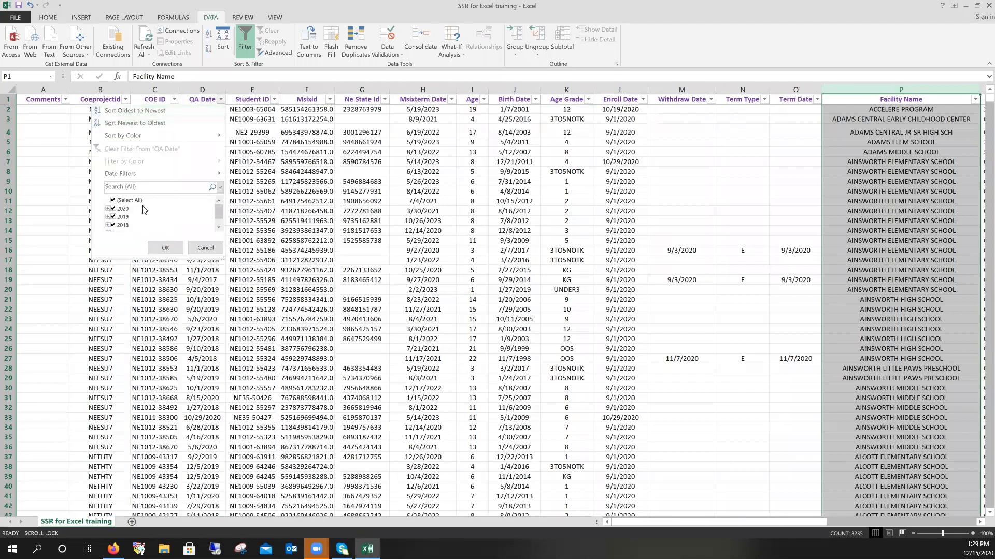
left_click(149, 111)
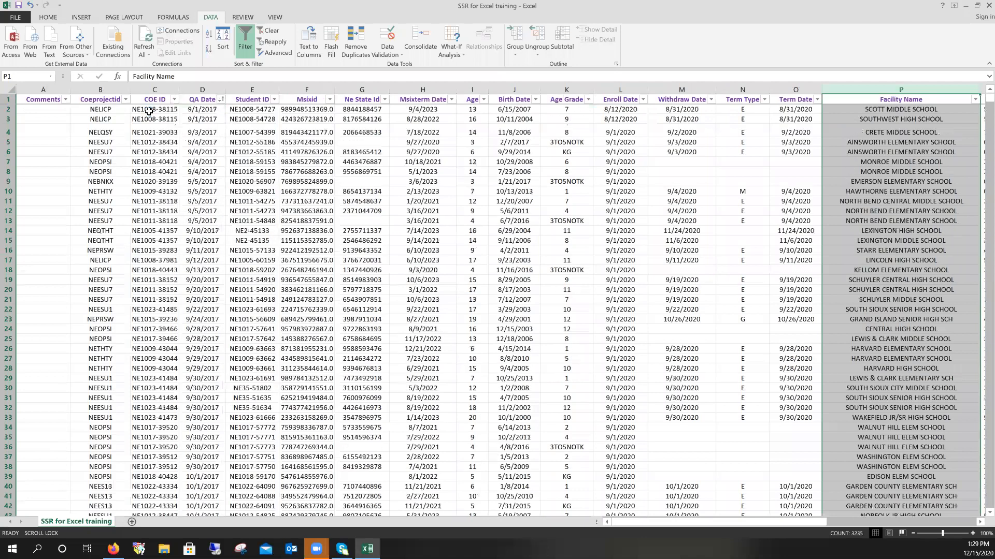
- Inspect the earliest QA Dates and the first record's Term Type
left_click(207, 131)
left_click(215, 122)
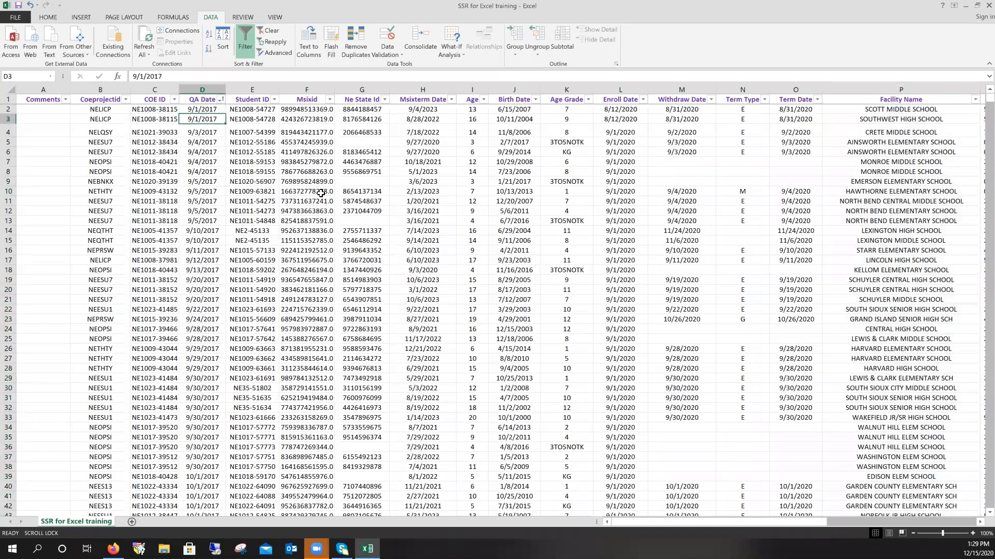
scroll(204, 221, "down", 1)
scroll(204, 221, "up", 1)
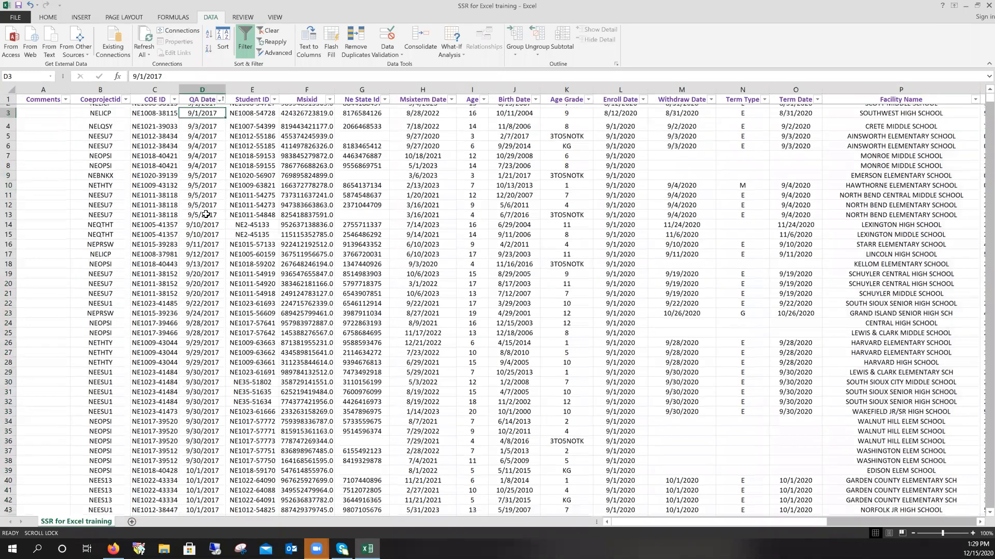
left_click(214, 110)
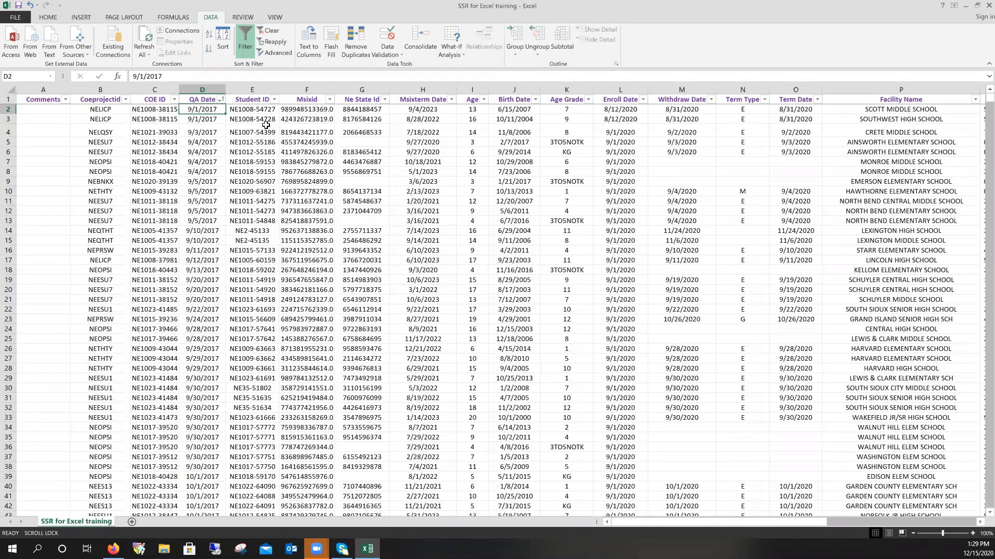
left_click(757, 110)
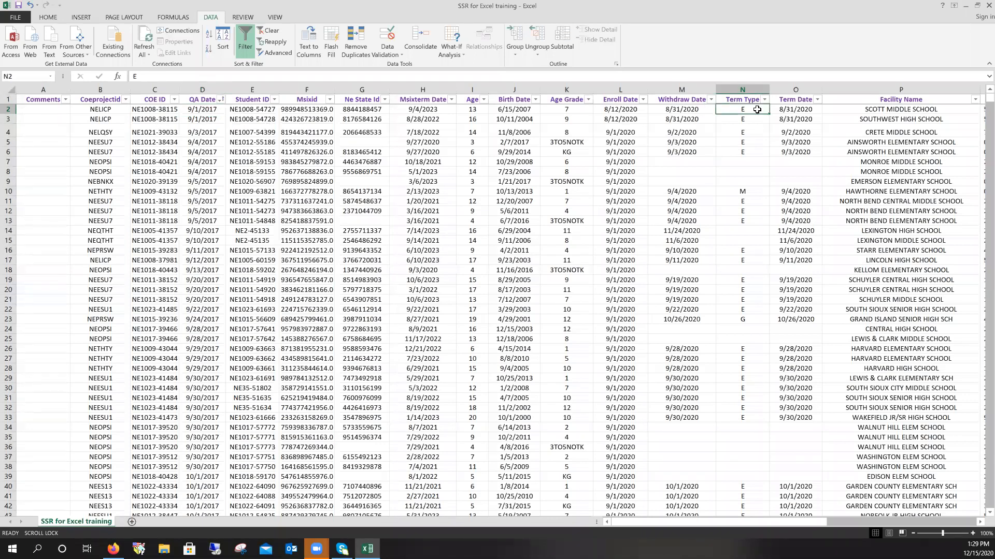
left_click(219, 120)
- Select the six 12/15/2017 QA Date cells and extend the range to count more dates
scroll(209, 139, "down", 1)
scroll(210, 139, "down", 6)
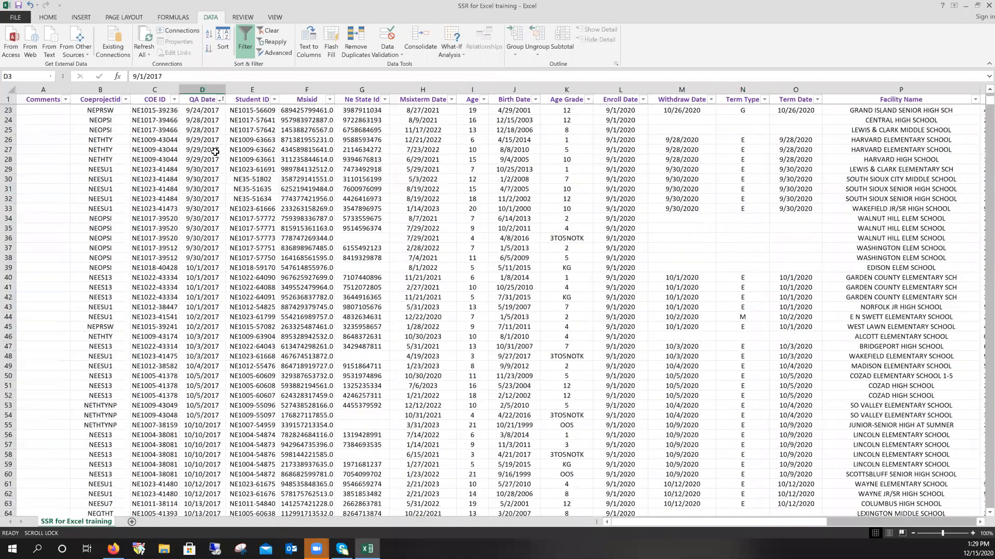
scroll(215, 152, "down", 14)
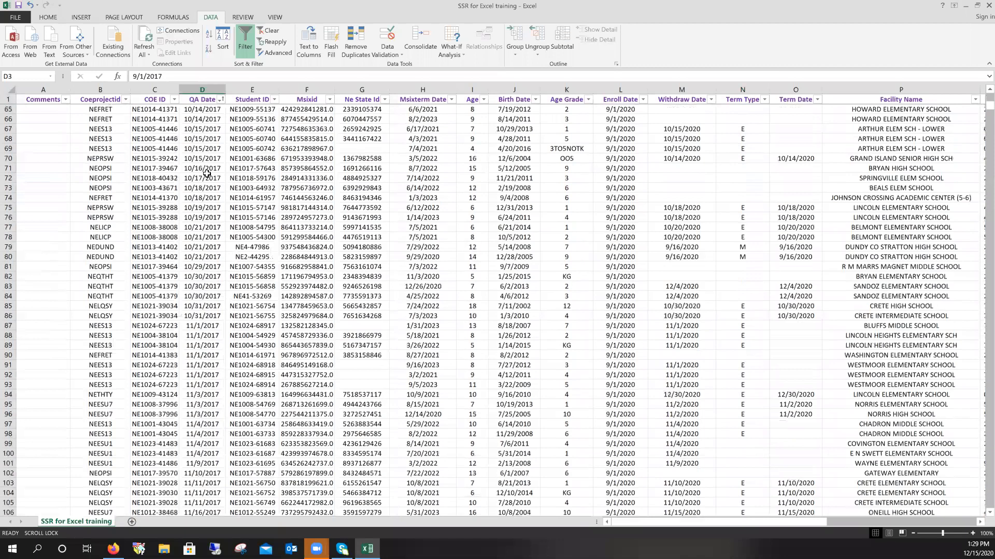
scroll(206, 173, "down", 19)
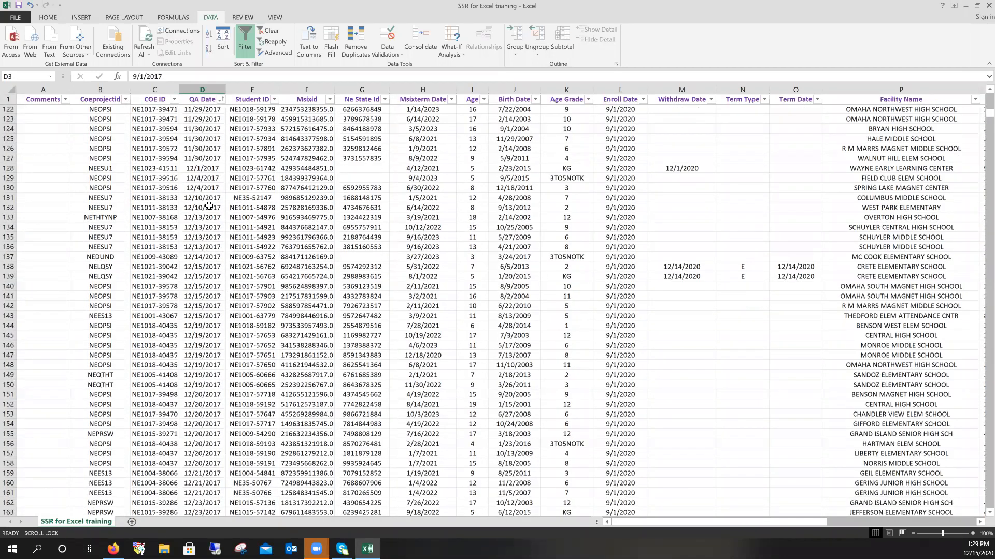
left_click_drag(207, 267, 202, 316)
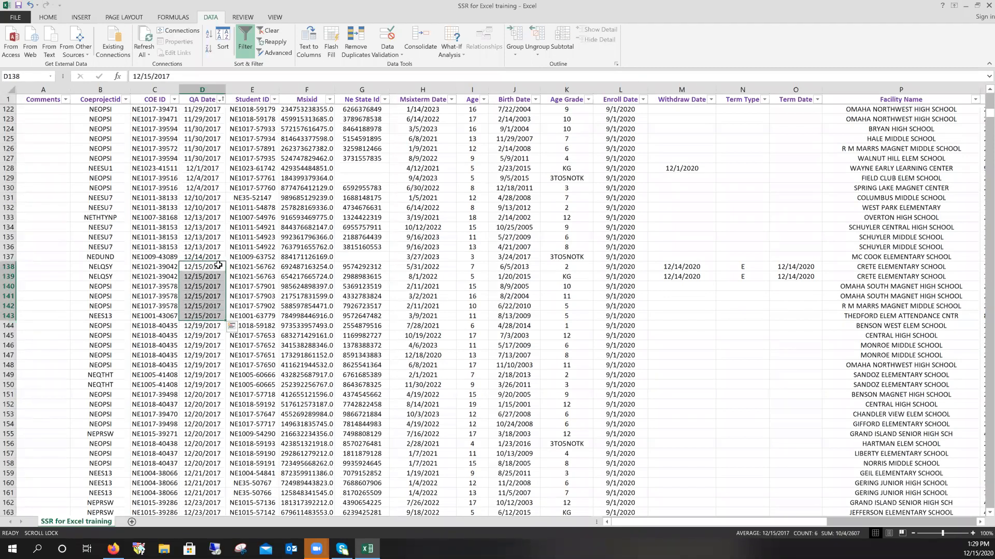
left_click_drag(217, 266, 217, 473)
scroll(217, 322, "up", 7)
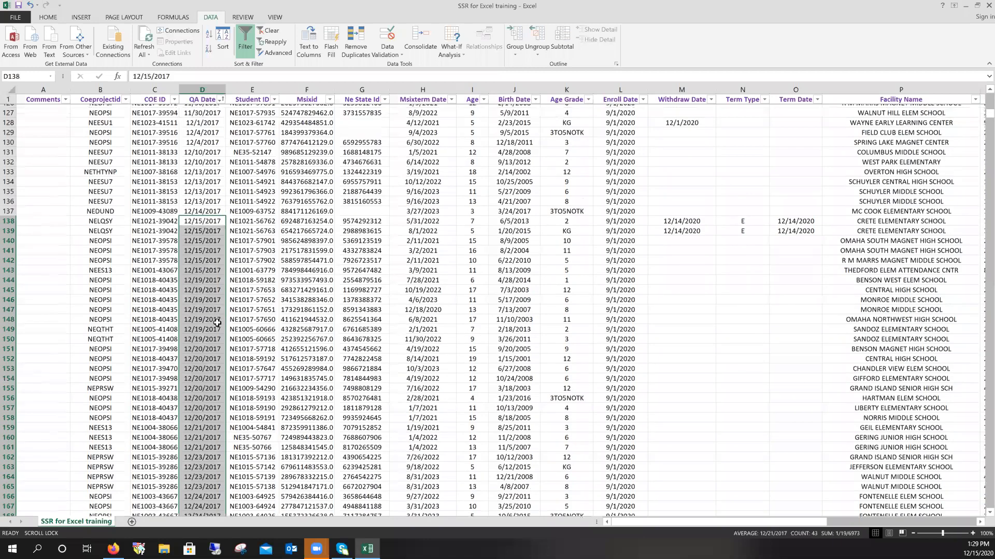
scroll(219, 313, "up", 7)
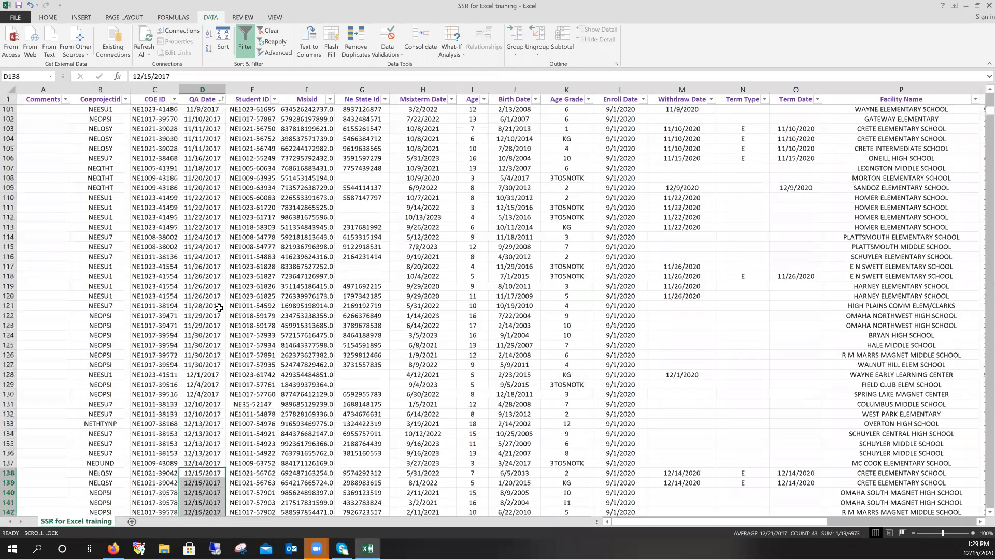
scroll(218, 305, "up", 1)
scroll(228, 311, "down", 1)
key("Up")
key("Right")
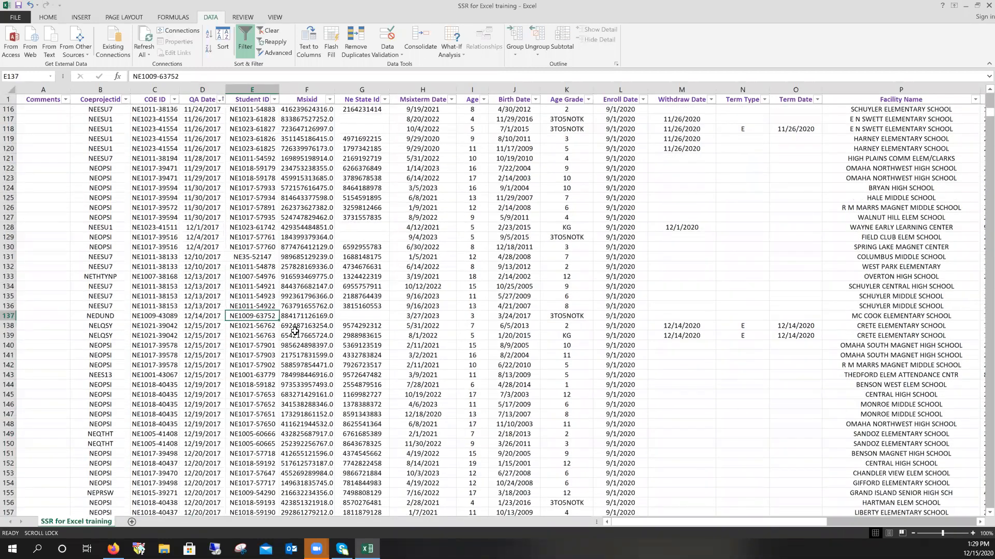
scroll(239, 285, "up", 20)
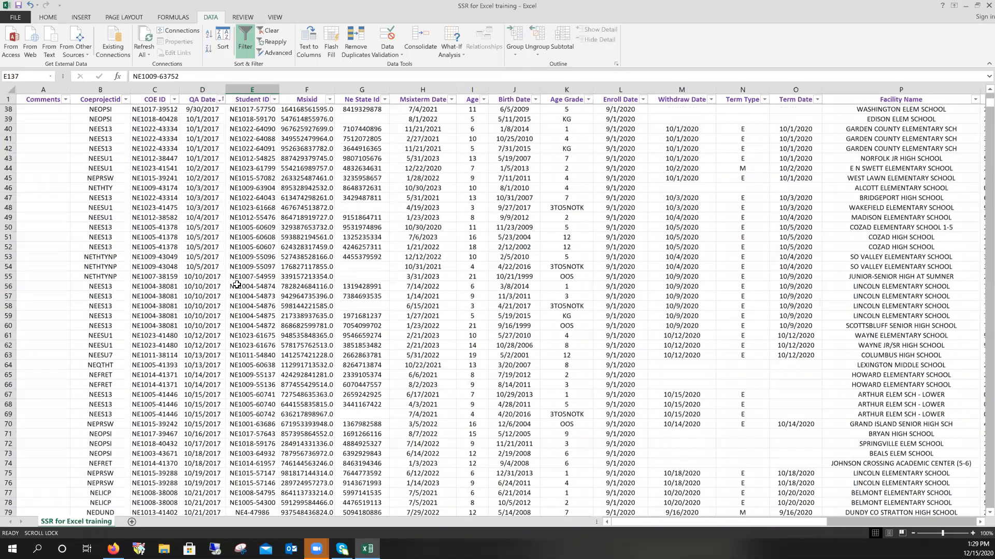
scroll(231, 129, "up", 4)
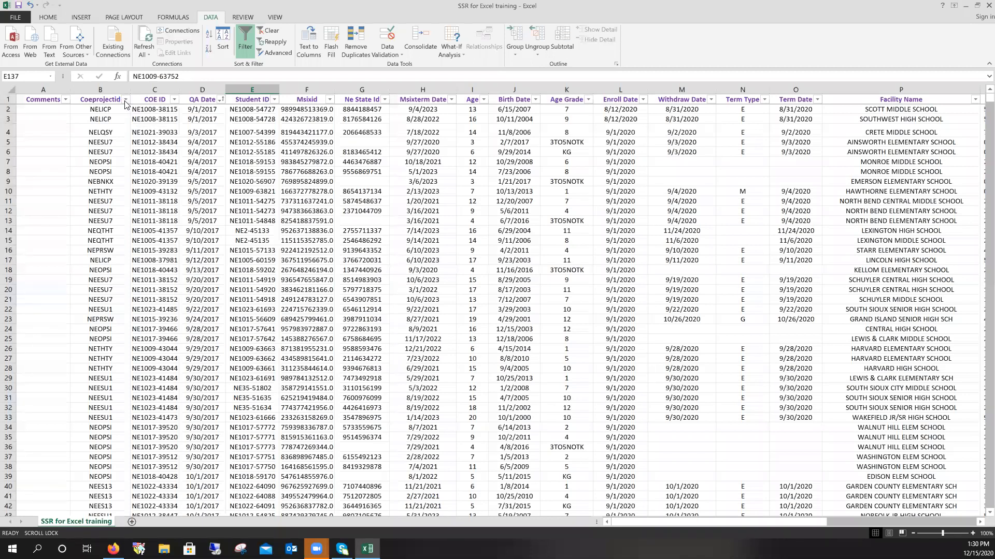
- Filter Coeprojectid to NEBNKX only, showing 91 of 3234 records
left_click(126, 100)
left_click(22, 201)
left_click(29, 217)
left_click(73, 249)
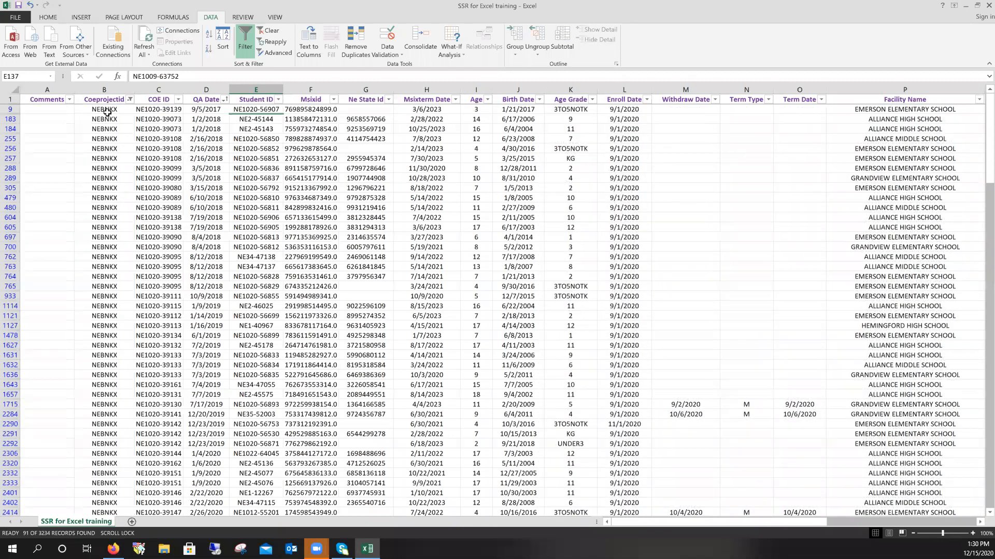
- Review the NEBNKX records, counting Coeprojectid entries and checking the QA Date filter
left_click(106, 111)
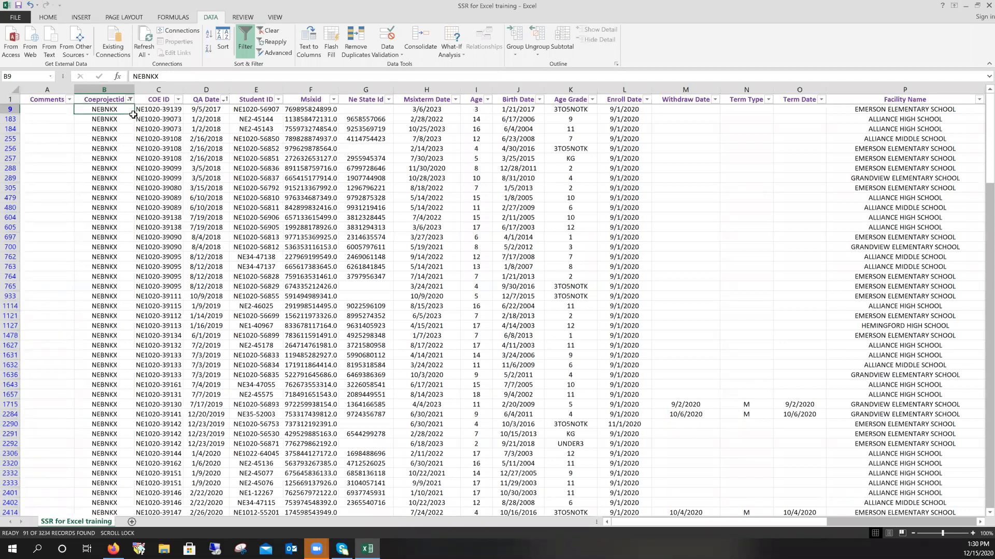
left_click(129, 99)
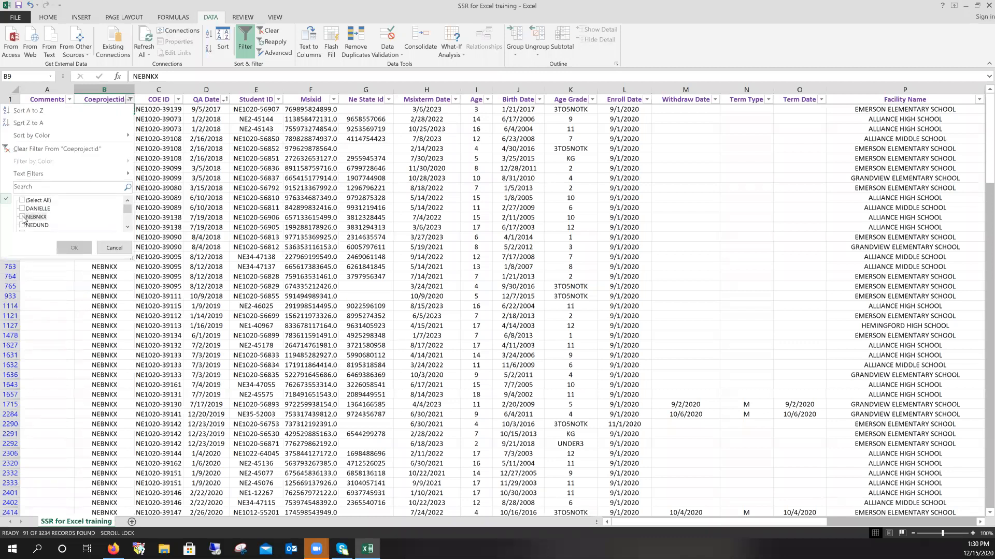
left_click(74, 247)
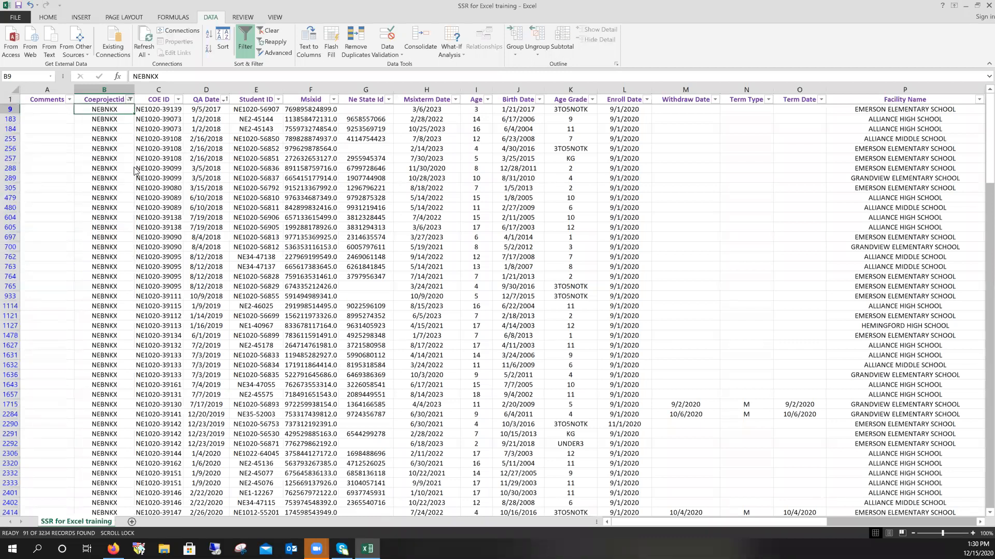
left_click(110, 87)
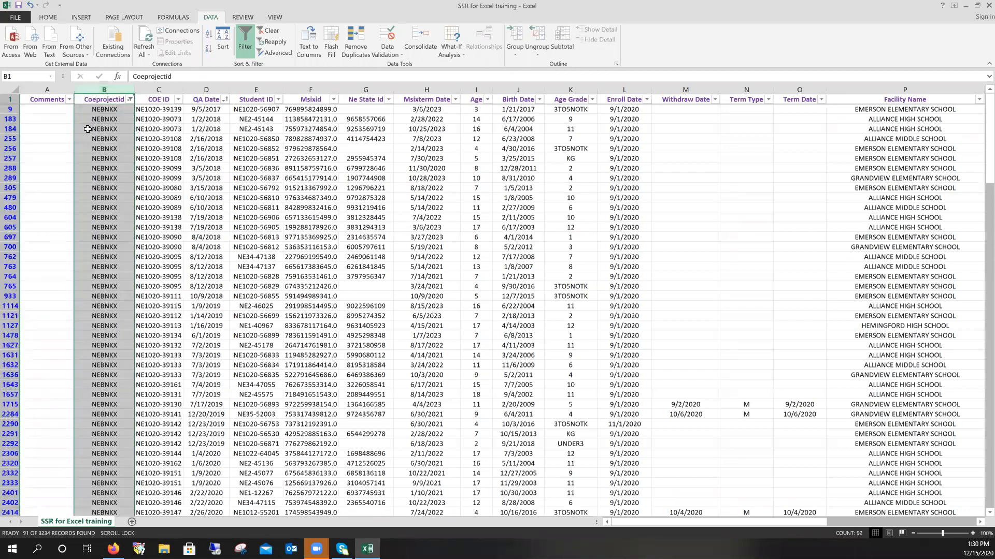
left_click(106, 119)
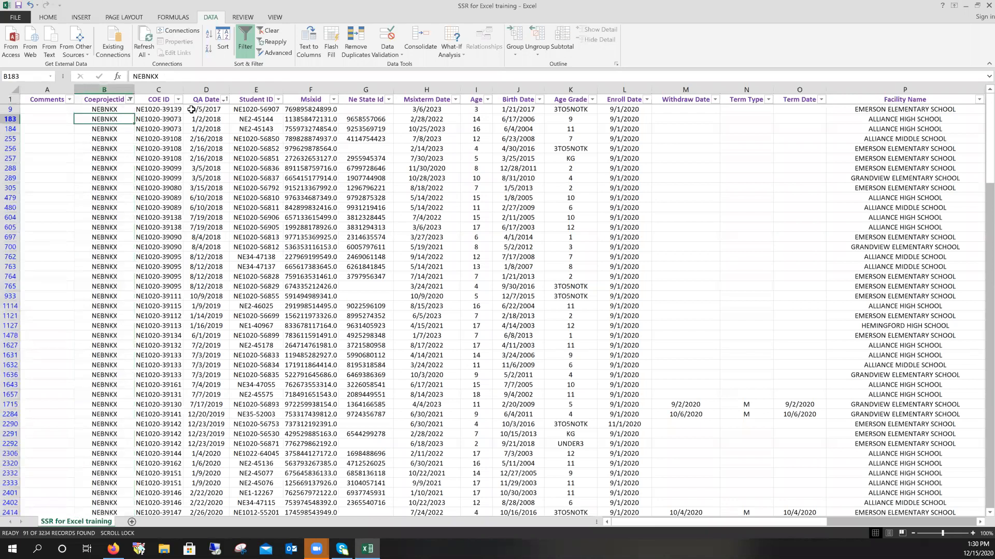
left_click(224, 100)
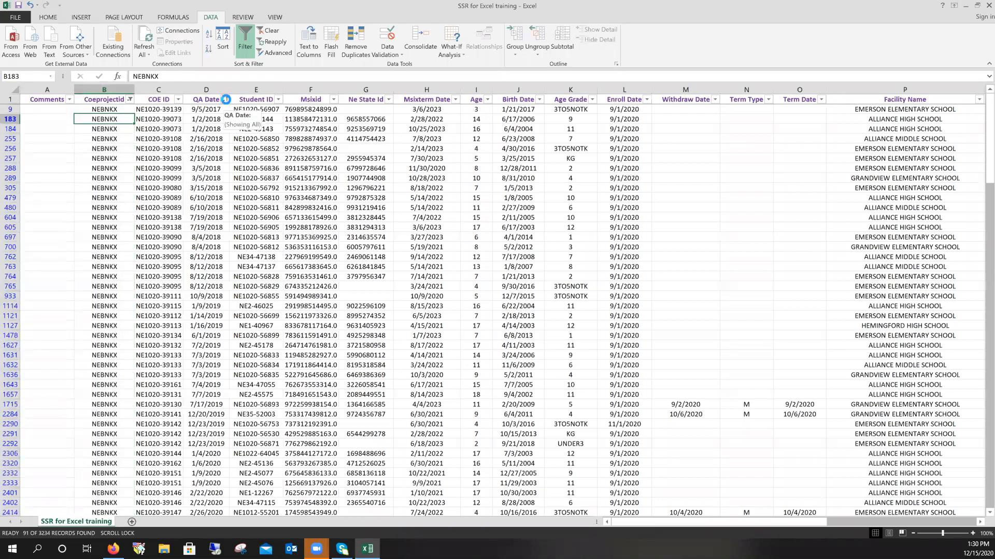
left_click(211, 112)
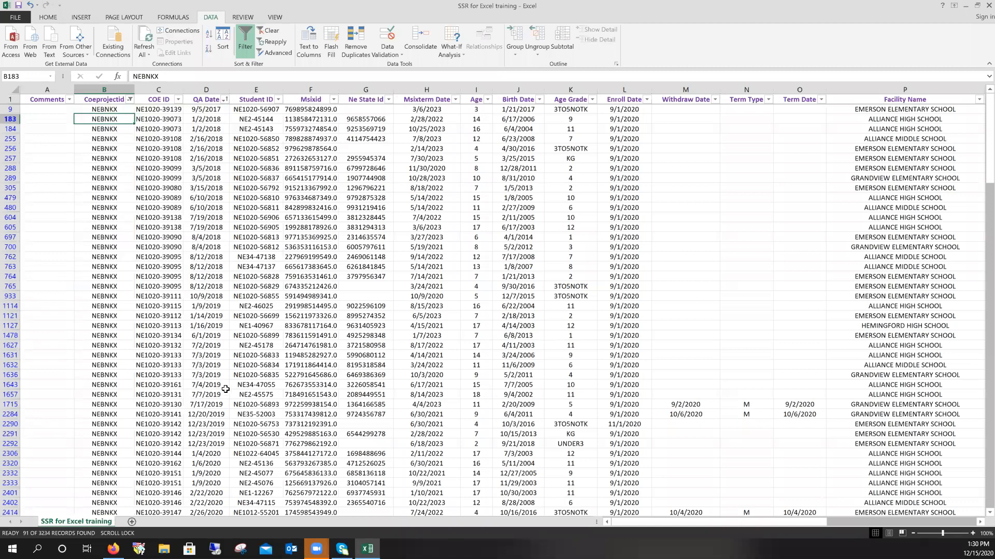
scroll(226, 390, "down", 6)
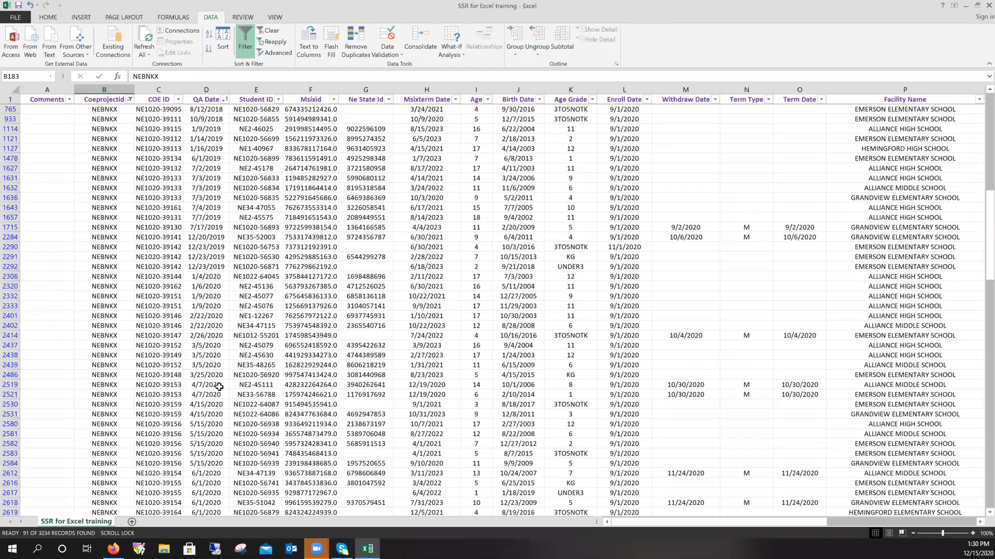
scroll(218, 381, "up", 6)
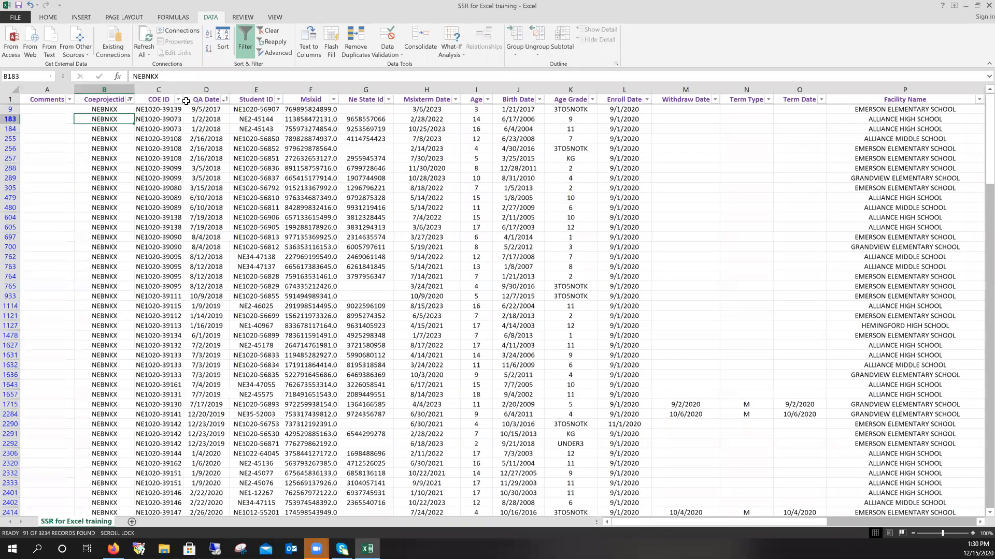
- Recheck the Coeprojectid filter and scroll back left to columns A–P
left_click(130, 99)
left_click(130, 100)
left_click_drag(829, 522, 953, 513)
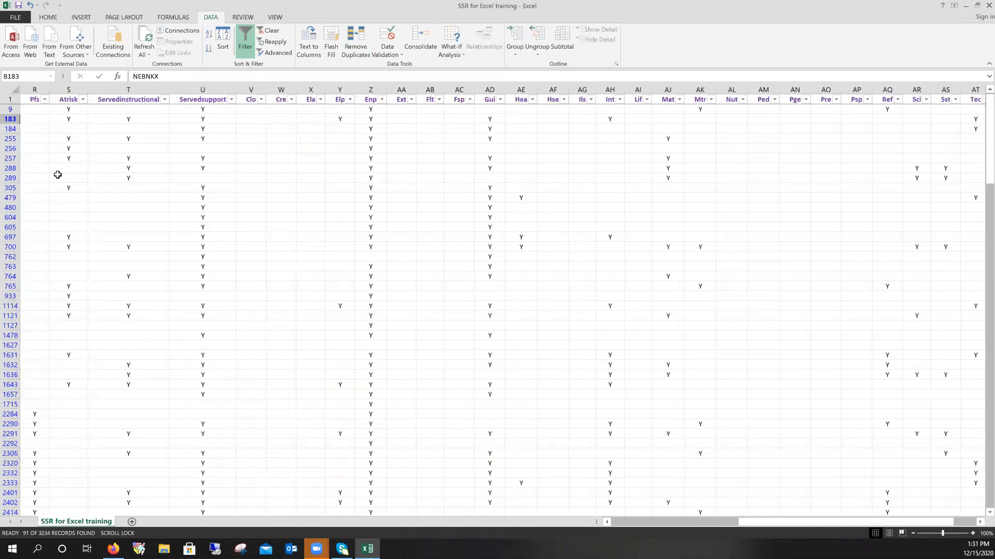
left_click(645, 524)
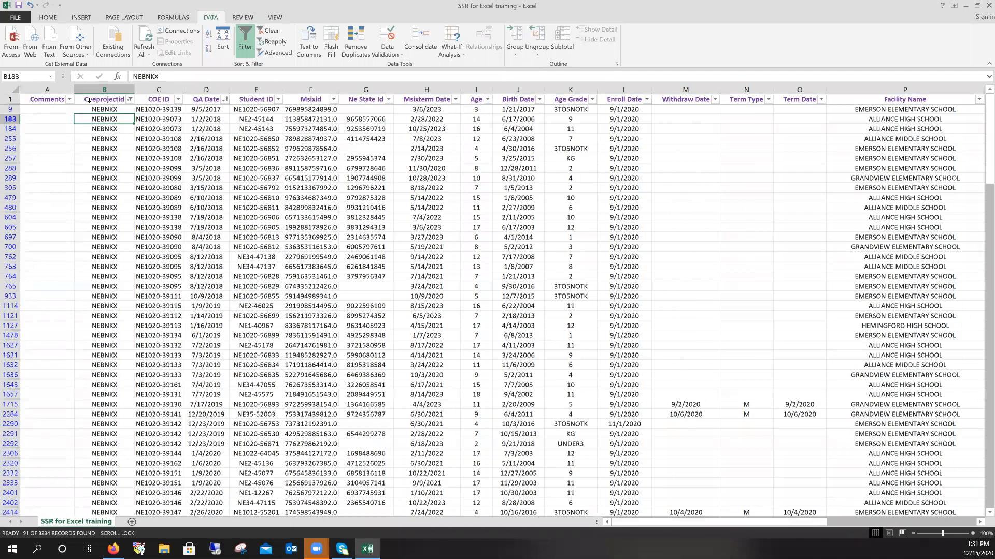
- Remove the NEBNKX filter and reapply AutoFilter to the whole sheet
left_click(245, 44)
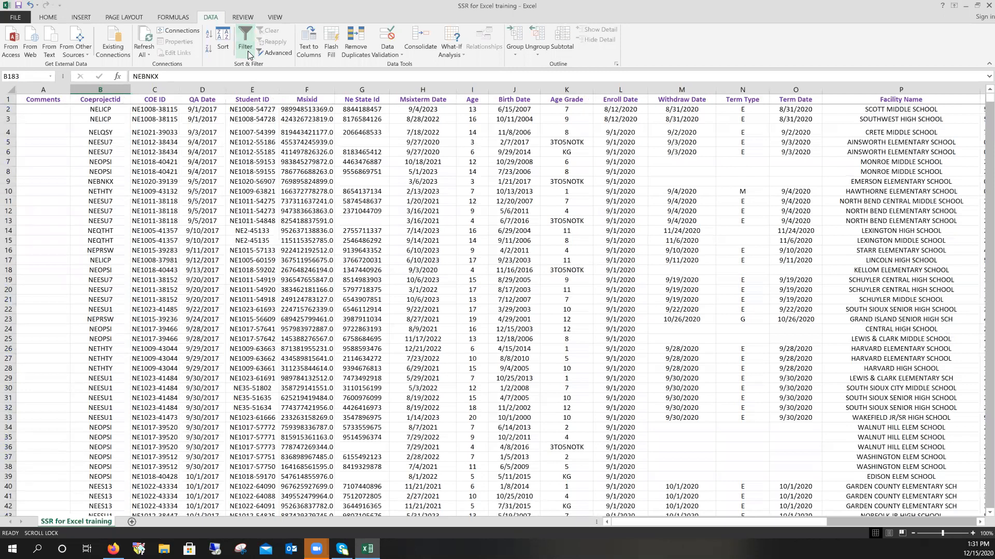
left_click(29, 6)
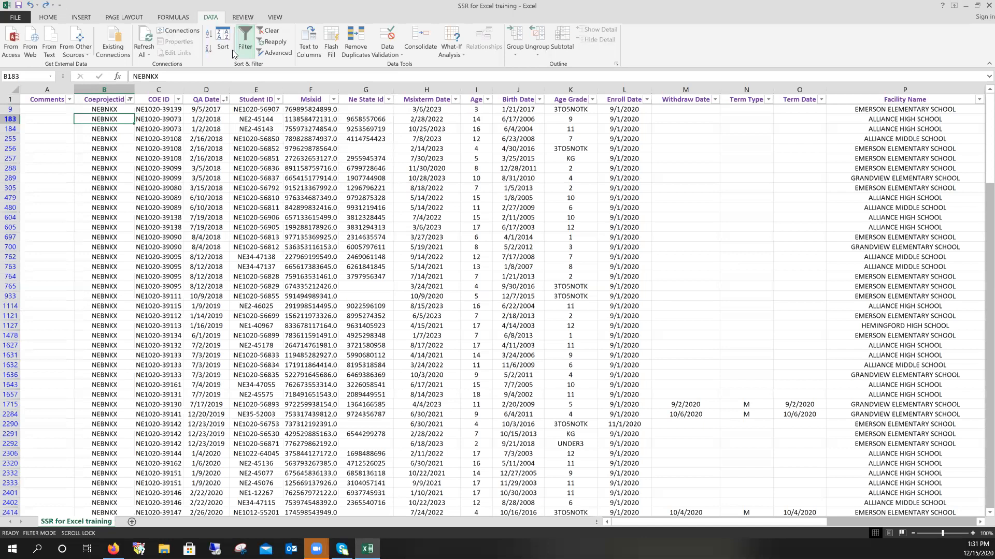
key("ctrl+shift+l")
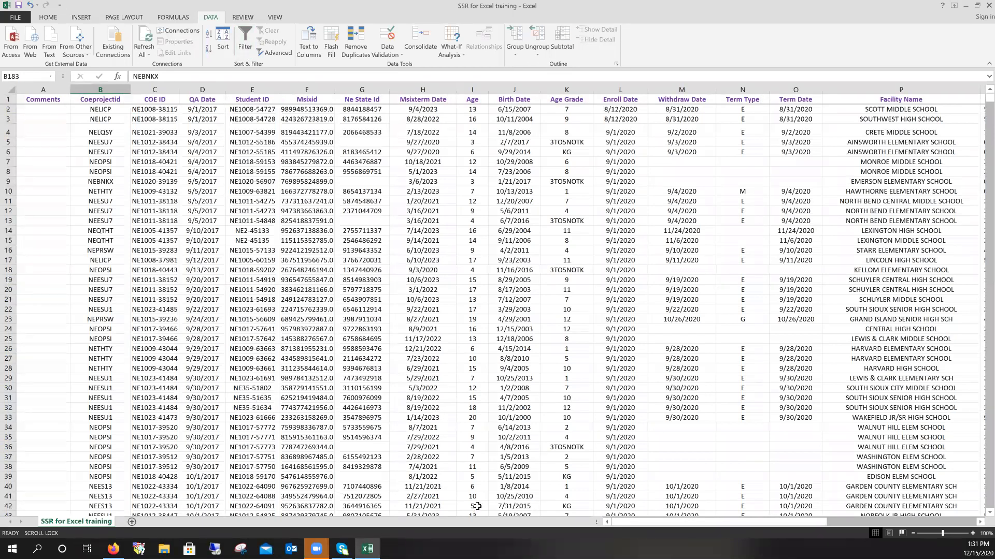
left_click(7, 88)
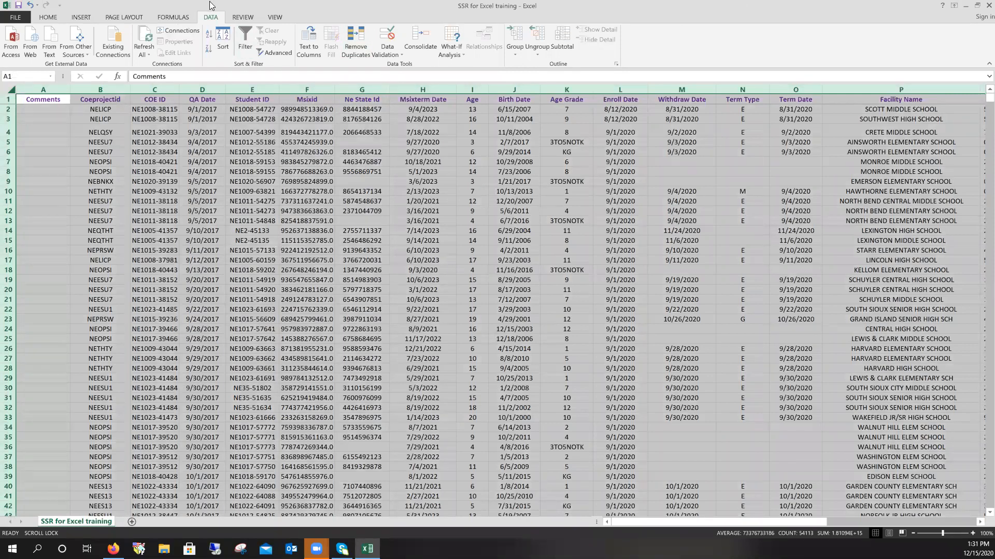
left_click(247, 52)
- Clear all Facility Name choices and search the facility list for 'c'
scroll(497, 306, "right", 7)
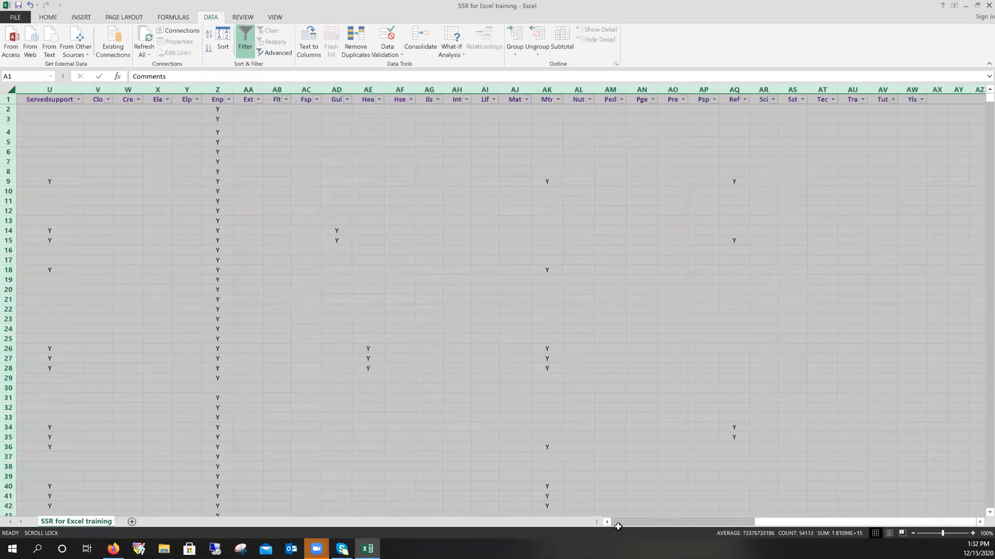
left_click_drag(774, 525, 613, 522)
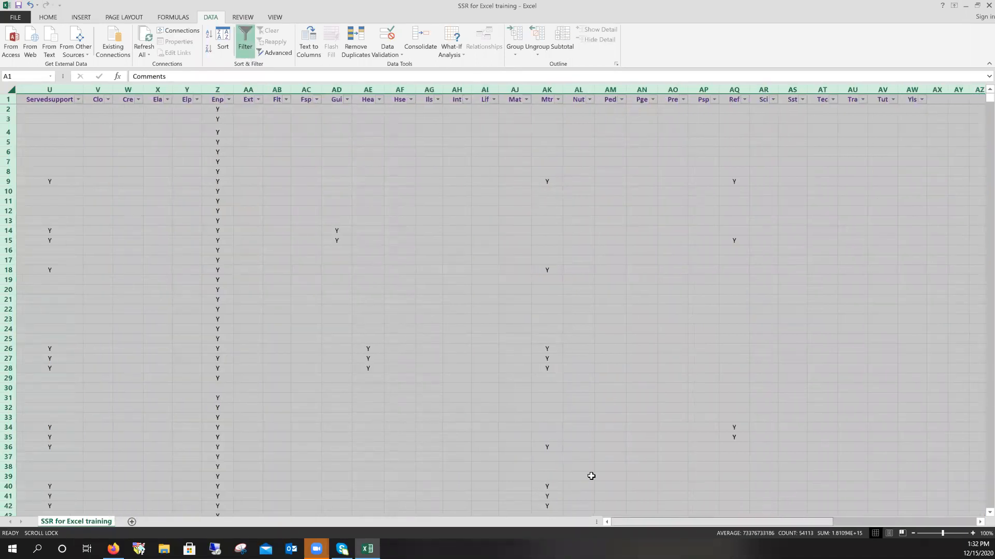
left_click(979, 523)
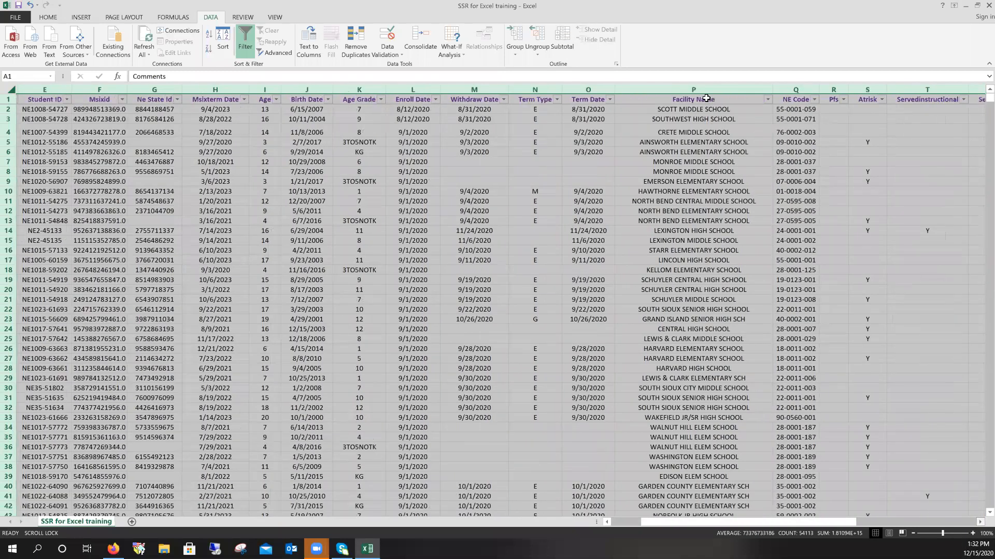
left_click(711, 99)
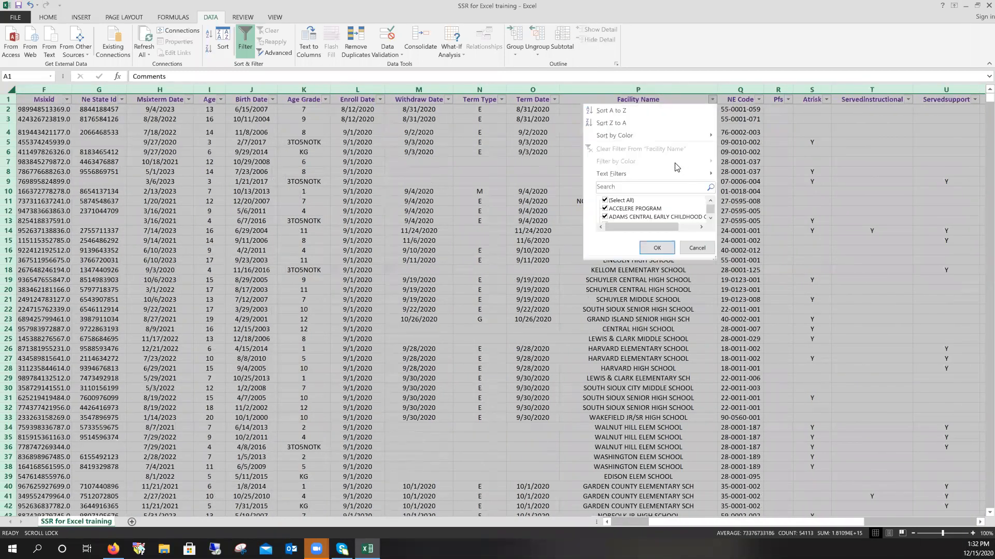
left_click(605, 201)
left_click(642, 185)
type("crete")
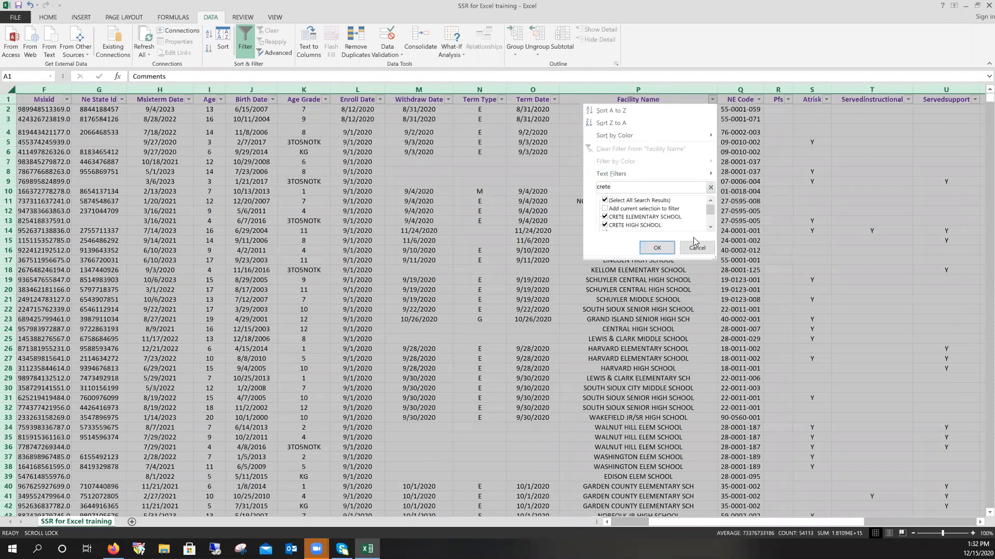
left_click(710, 228)
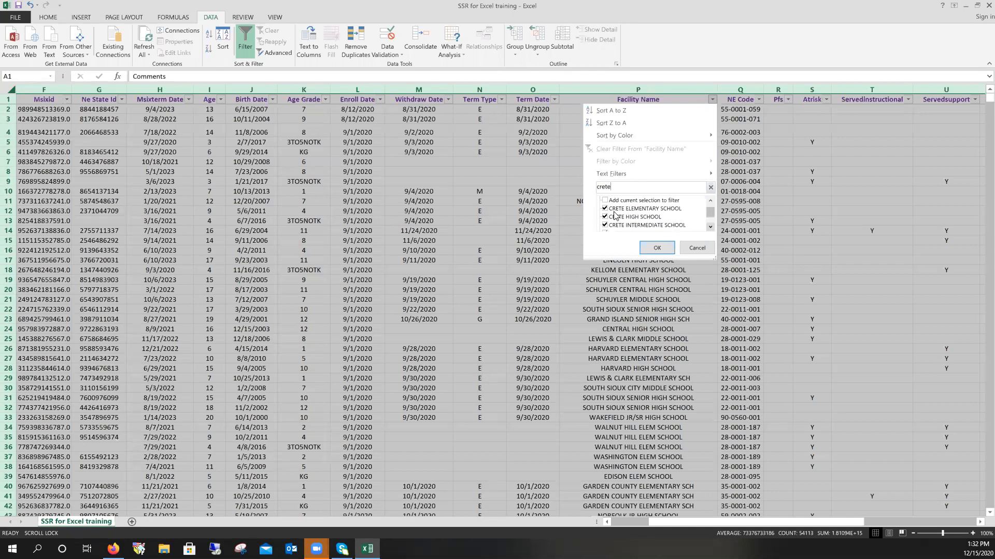
- Keep only CRETE ELEMENTARY SCHOOL checked, unchecking the other Crete schools, and apply
left_click(605, 217)
left_click(605, 226)
left_click(710, 227)
left_click(710, 227)
left_click(605, 217)
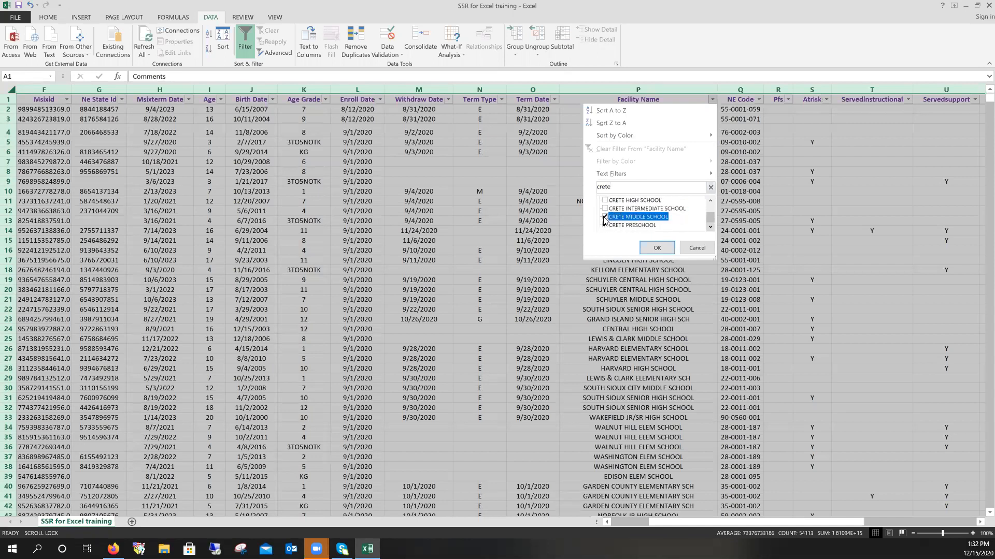
left_click(605, 225)
left_click(711, 202)
left_click(710, 201)
left_click(711, 202)
left_click(657, 248)
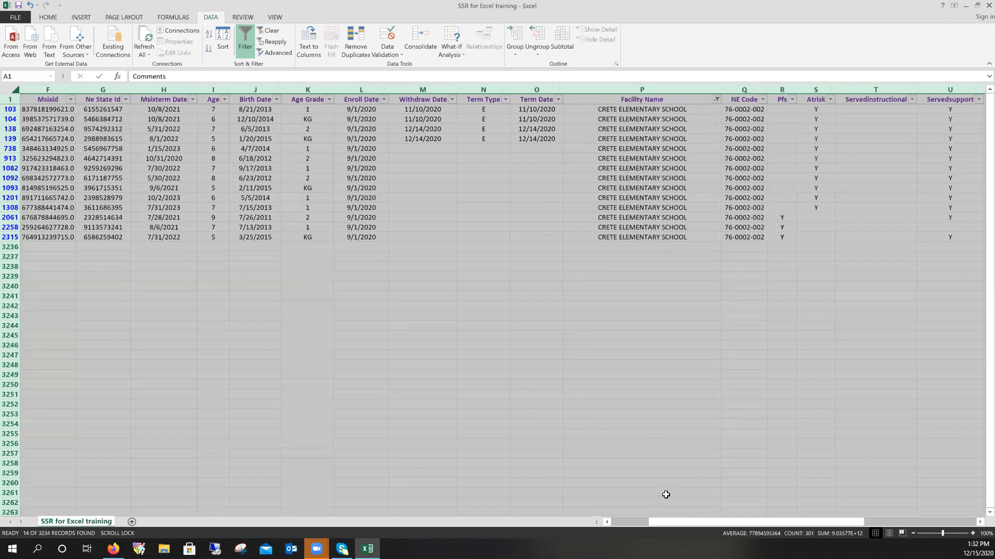
- Filter Age Grade to KG only, leaving 4 CRETE ELEMENTARY SCHOOL records
left_click(329, 101)
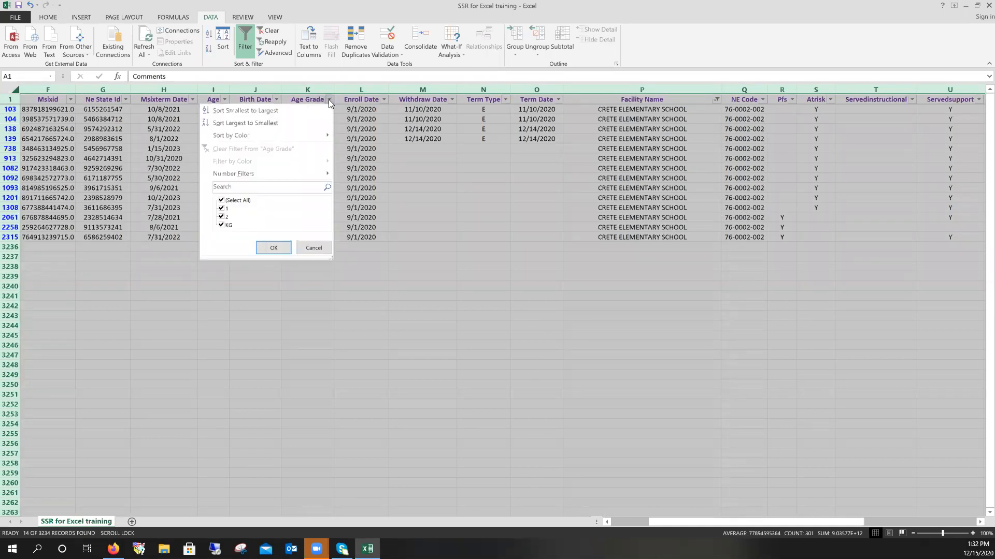
left_click(222, 201)
left_click(222, 226)
left_click(274, 248)
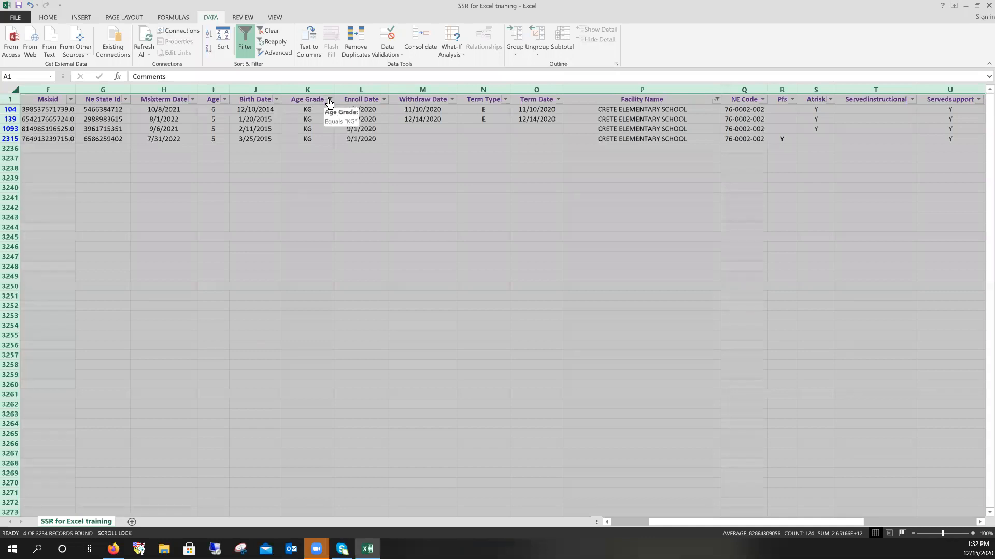
- Turn off filtering to show every record, then select the entire worksheet
left_click(249, 48)
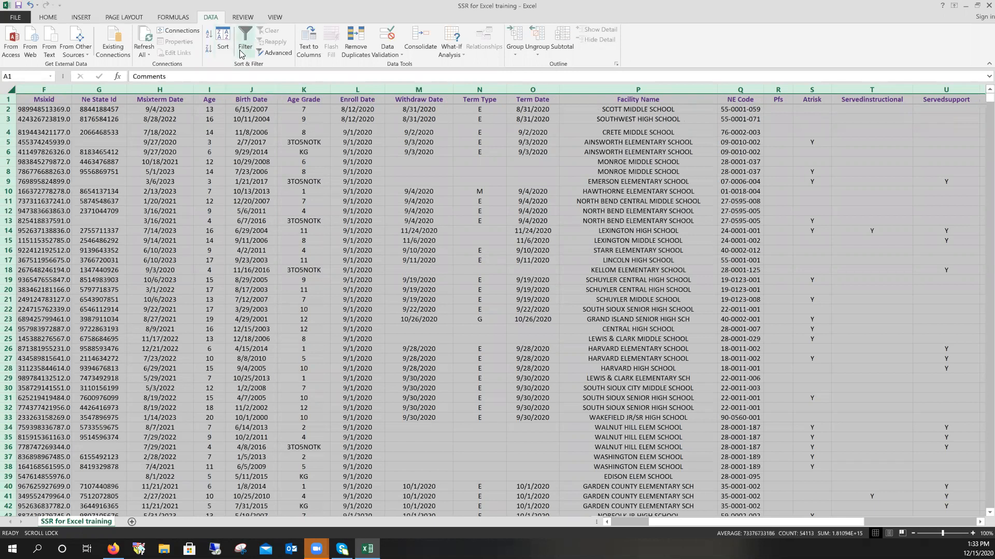
left_click(980, 524)
left_click(980, 524)
left_click(980, 524)
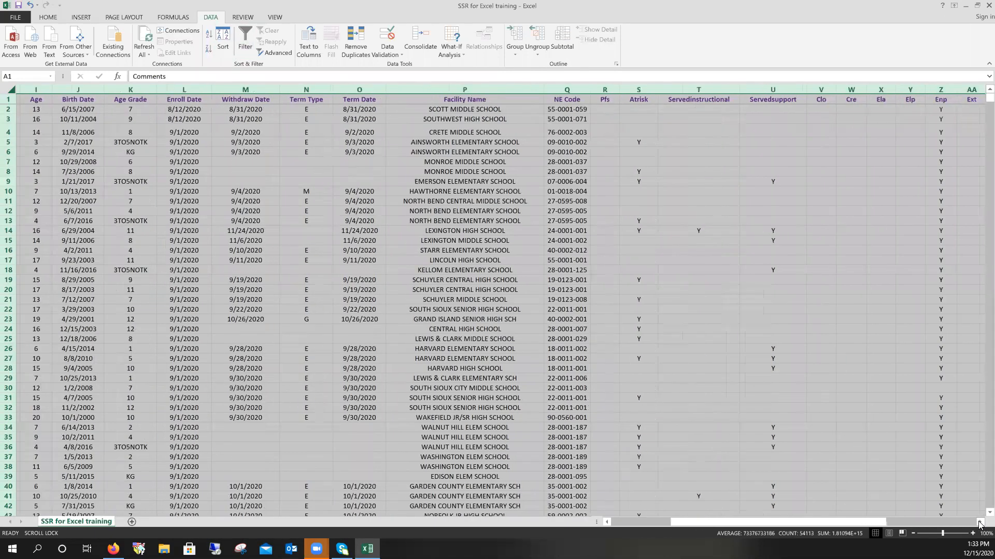
left_click(979, 525)
left_click(980, 524)
left_click(979, 524)
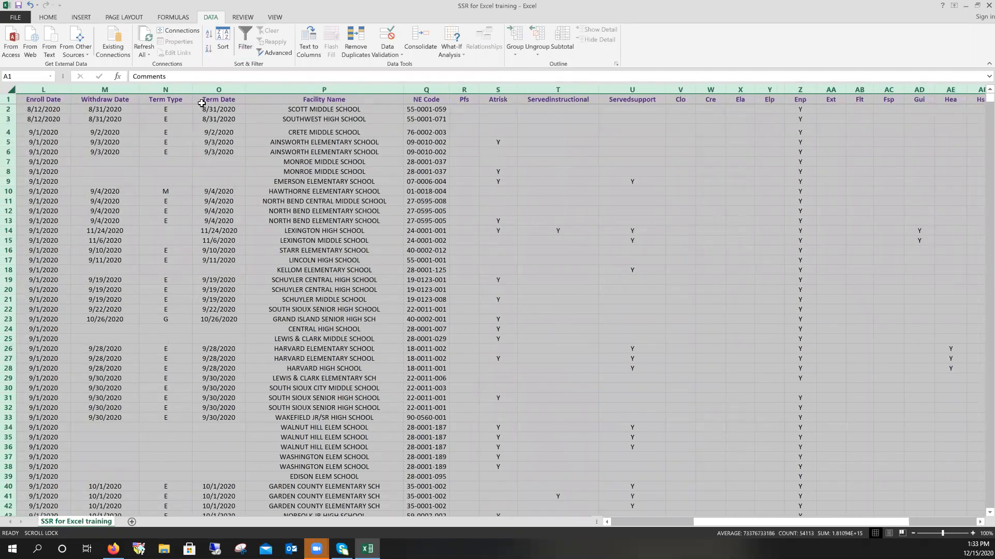
left_click(11, 90)
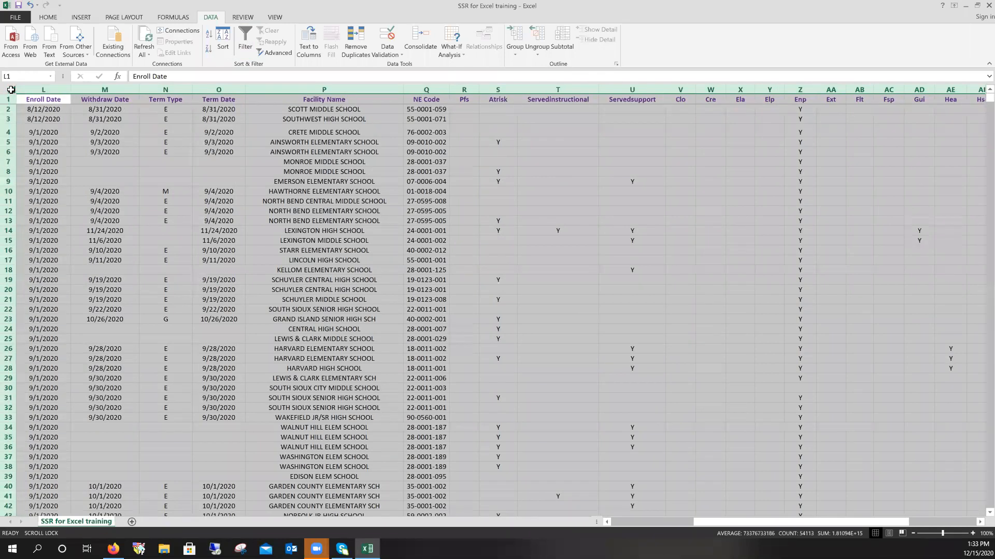
- Turn filtering back on and filter Servedinstructional to exclude Y values
left_click(244, 41)
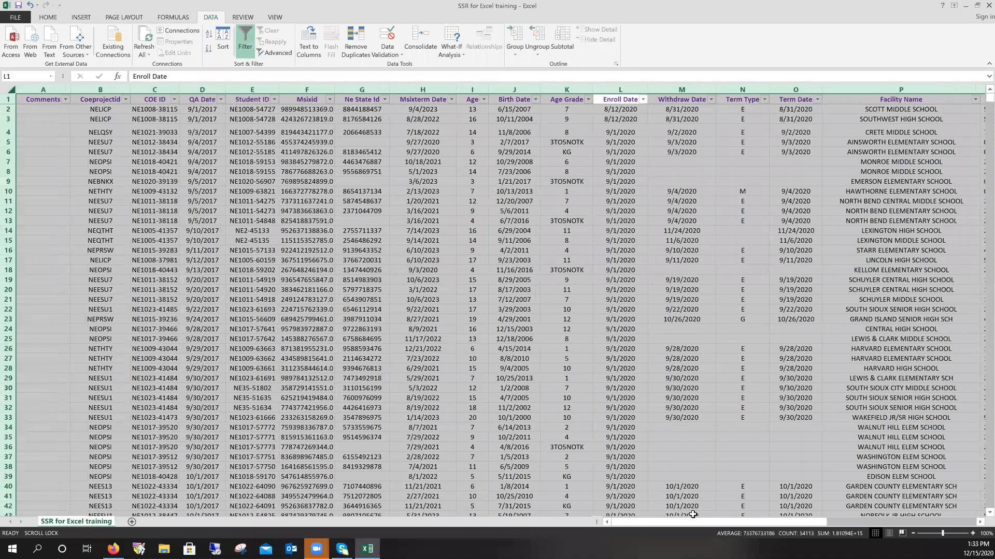
left_click_drag(713, 522, 713, 522)
left_click_drag(891, 521, 823, 526)
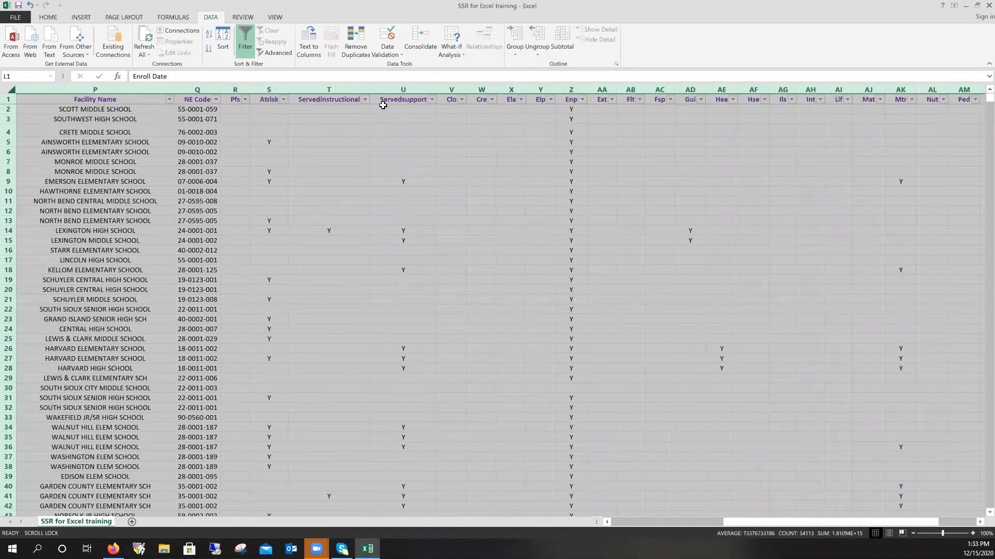
left_click(364, 100)
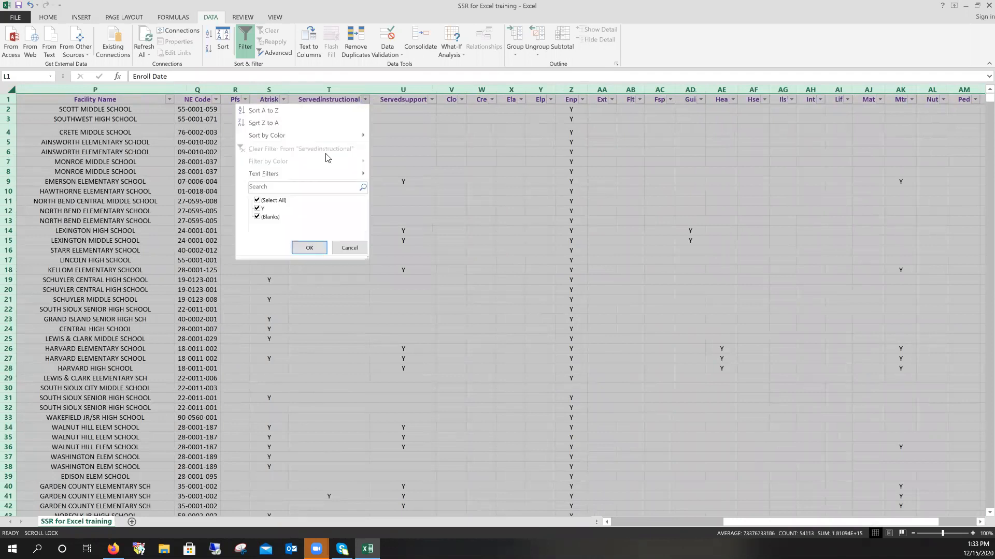
left_click(258, 209)
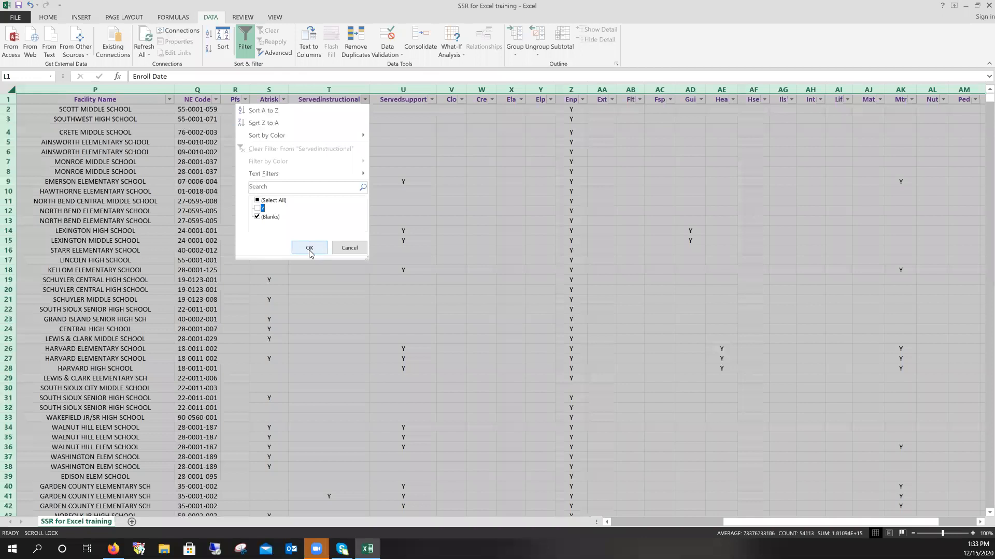
left_click(309, 248)
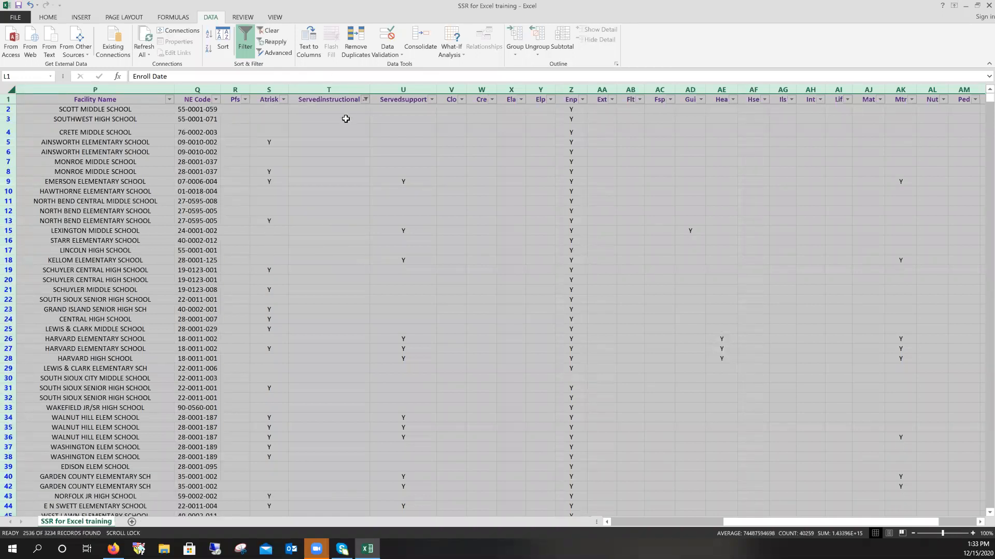
left_click(366, 99)
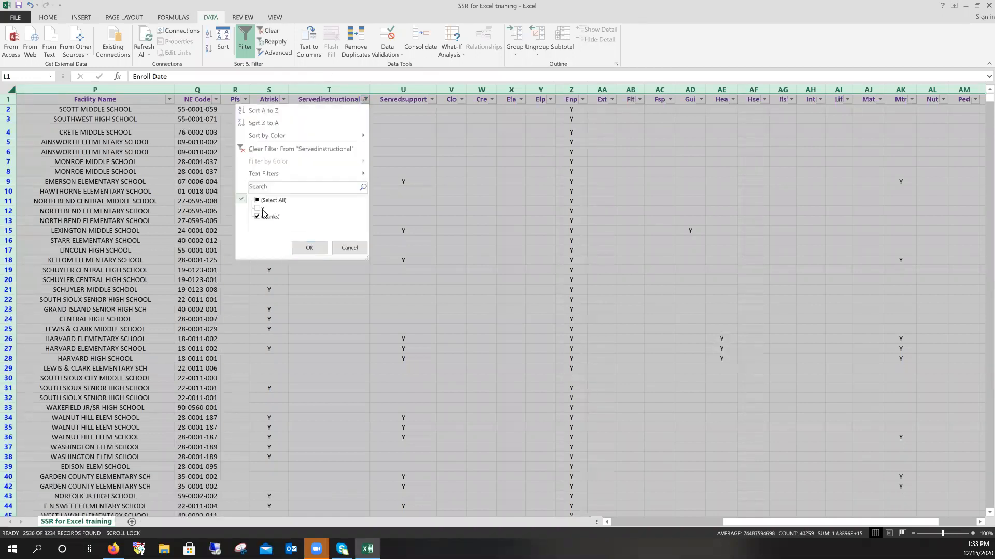
left_click(309, 248)
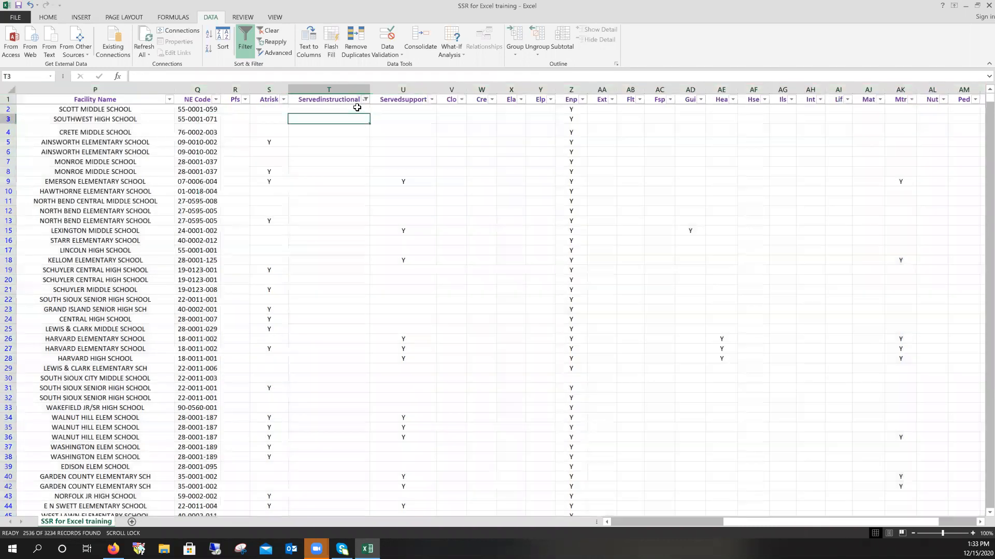
left_click(359, 110)
left_click(363, 99)
left_click(365, 100)
left_click(365, 101)
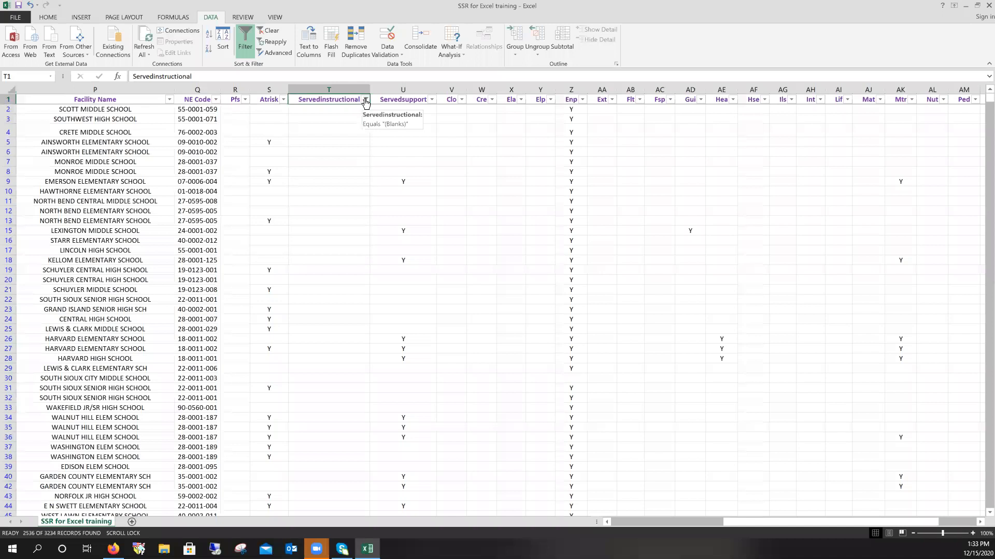
- Exclude Y from Servedsupport too, leaving 1346 of 3234 records
left_click(432, 99)
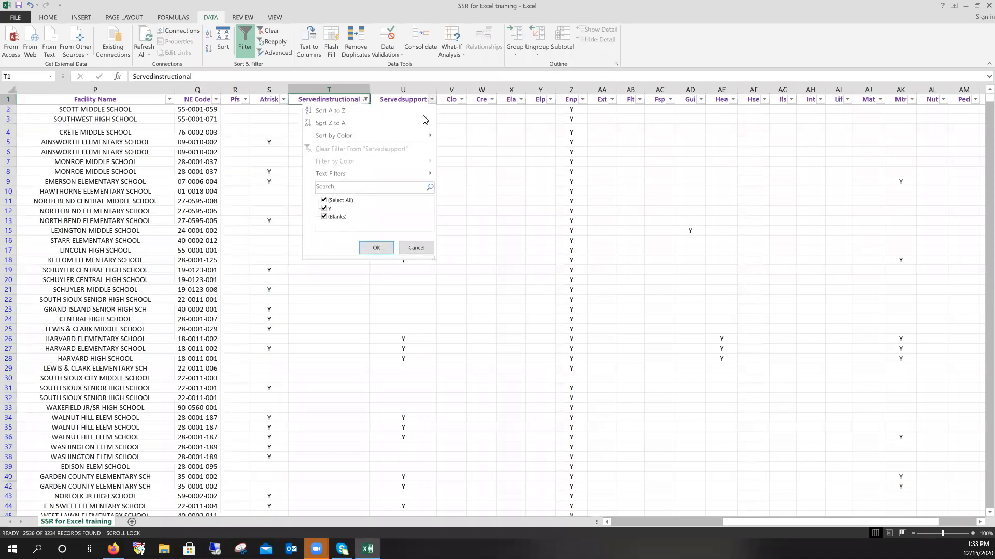
left_click(323, 208)
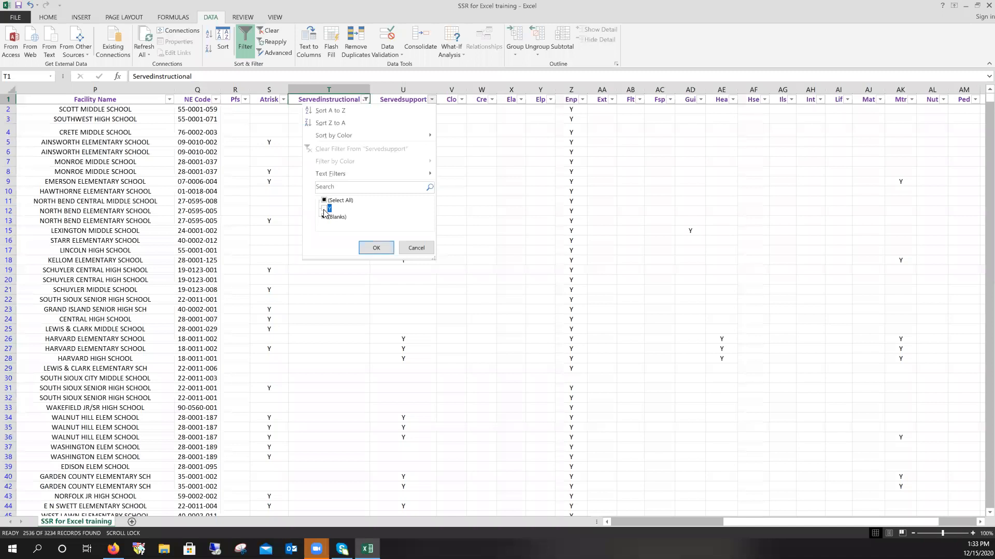
left_click(376, 249)
scroll(375, 153, "down", 20)
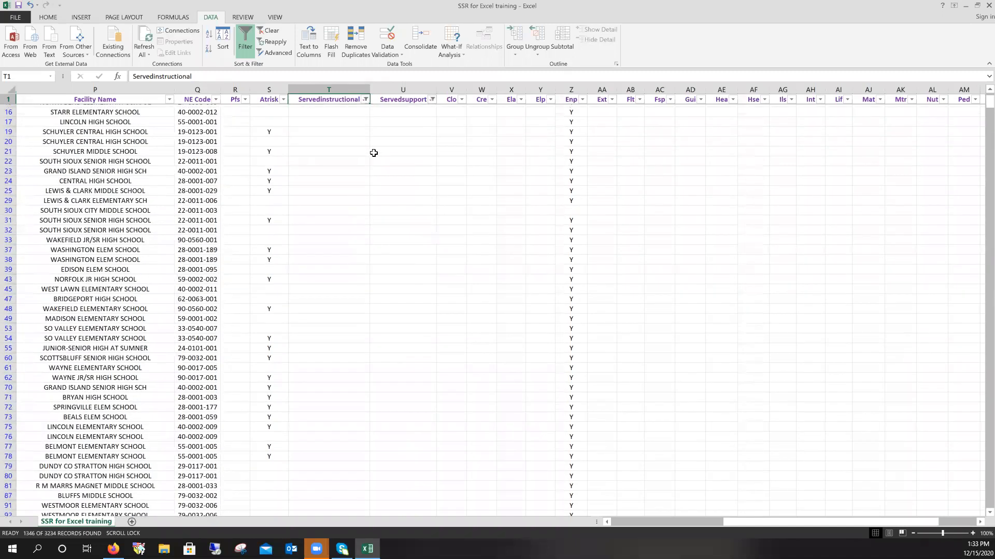
scroll(367, 154, "up", 20)
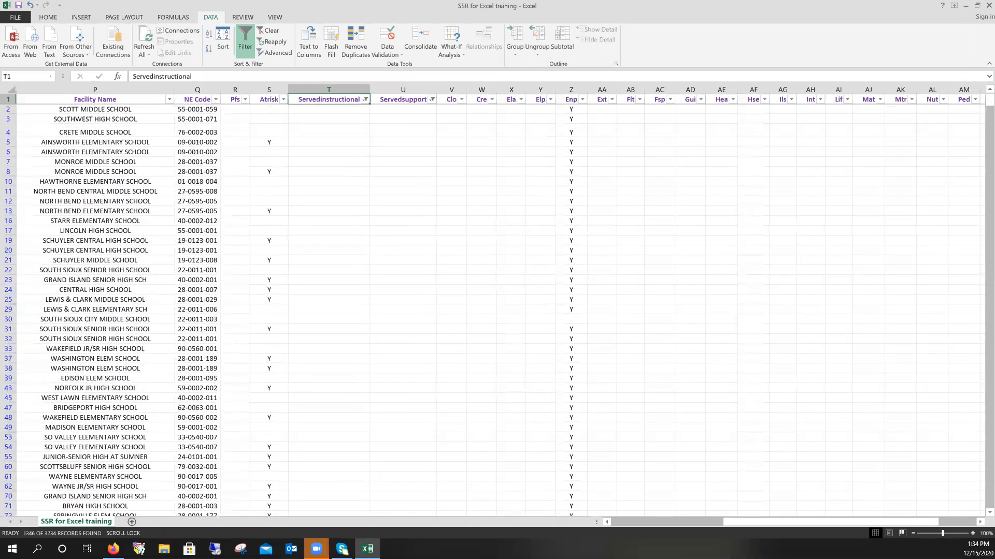
- Scroll back left and turn filtering off so all 3234 records show
left_click_drag(802, 523, 690, 522)
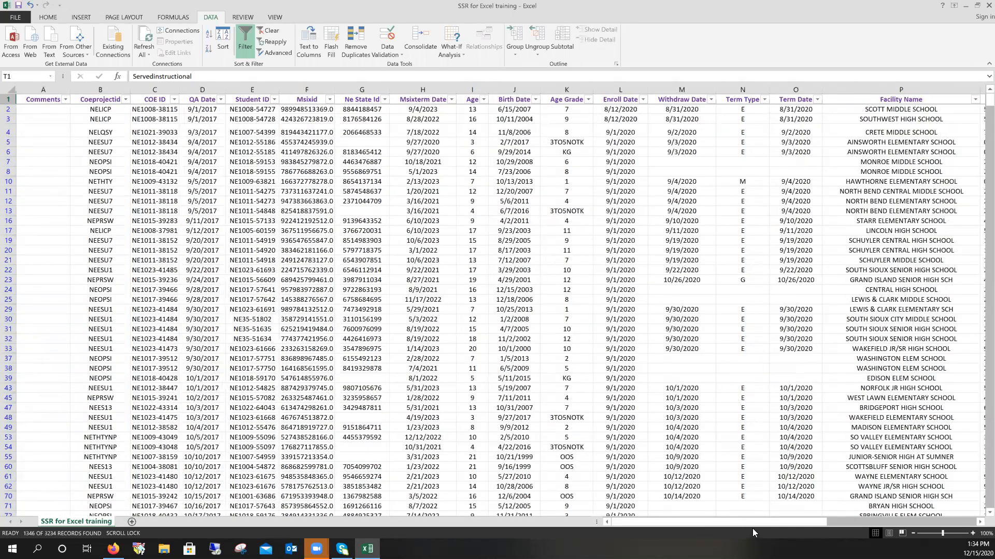
mouse_move(762, 515)
left_mouse_down()
mouse_move(763, 527)
mouse_move(779, 524)
left_mouse_up()
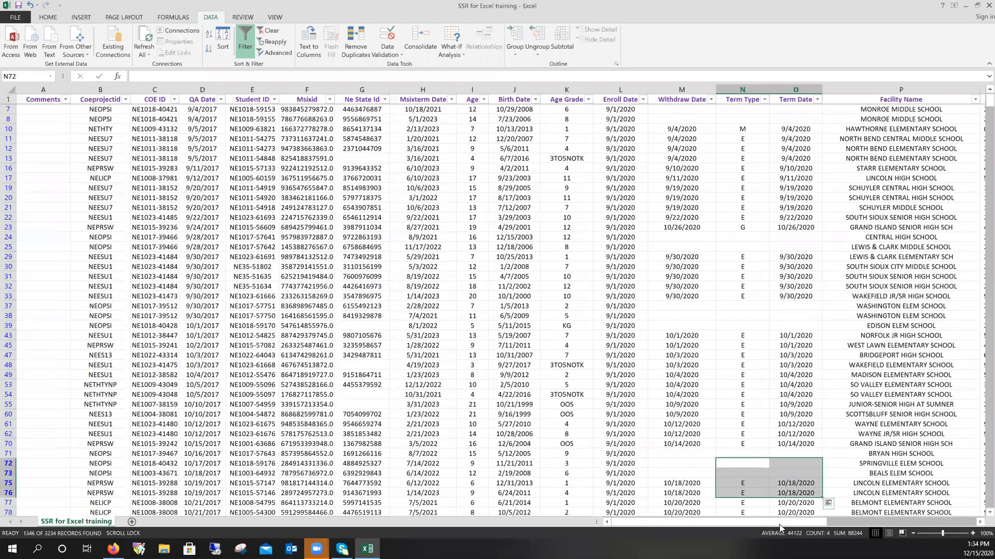
left_click(835, 523)
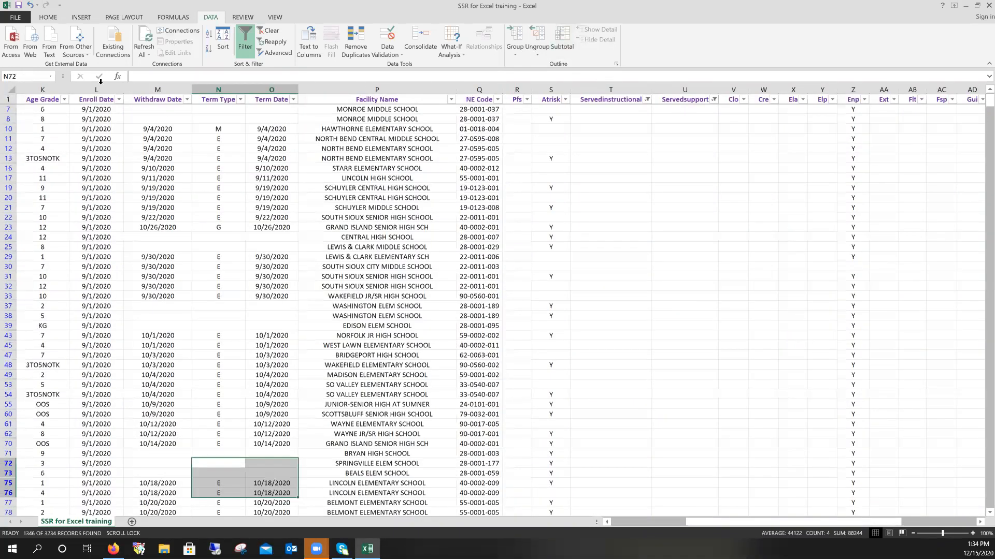
left_click(248, 37)
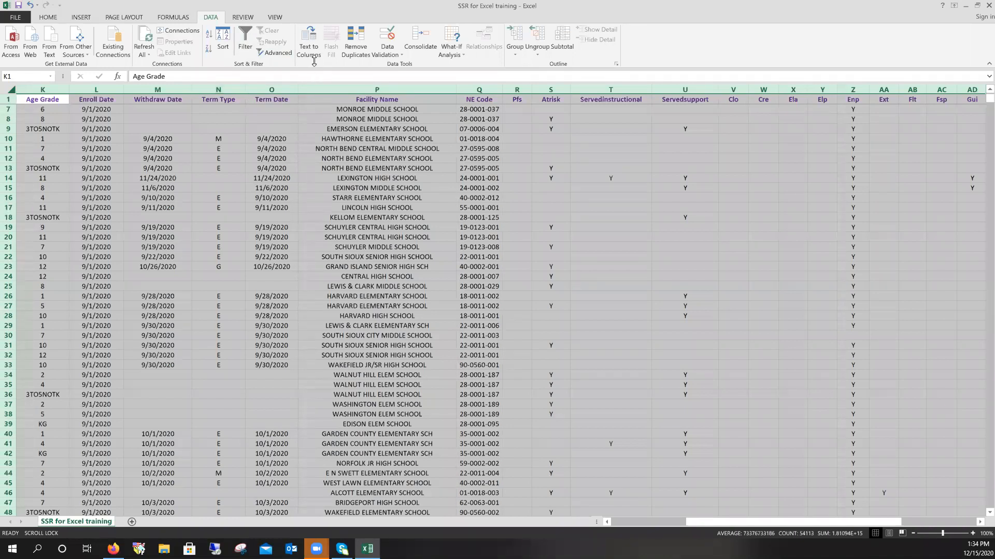
- Turn filtering back on and try to check only Age Grade 10
left_click(244, 48)
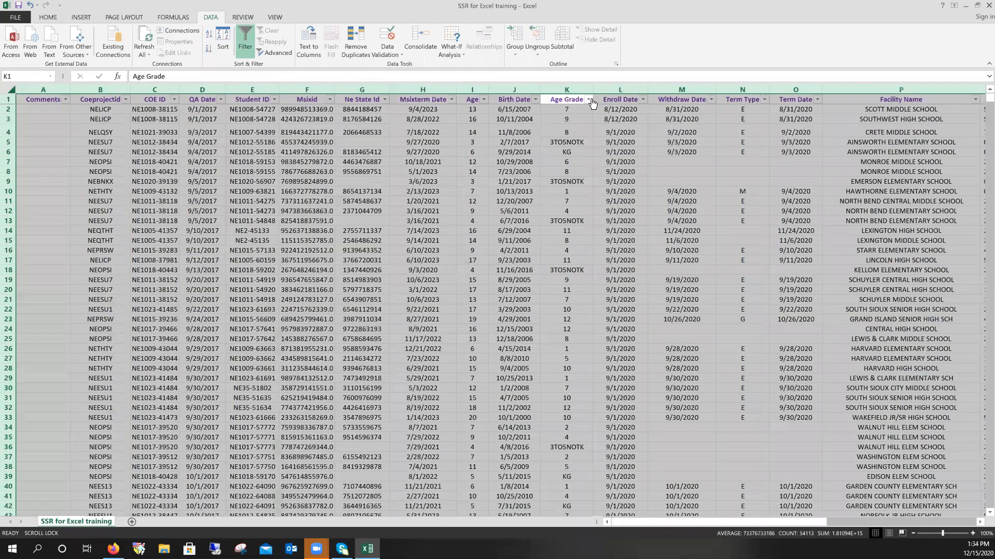
left_click(588, 99)
left_click(480, 200)
left_click(585, 227)
left_click(588, 229)
left_click(486, 216)
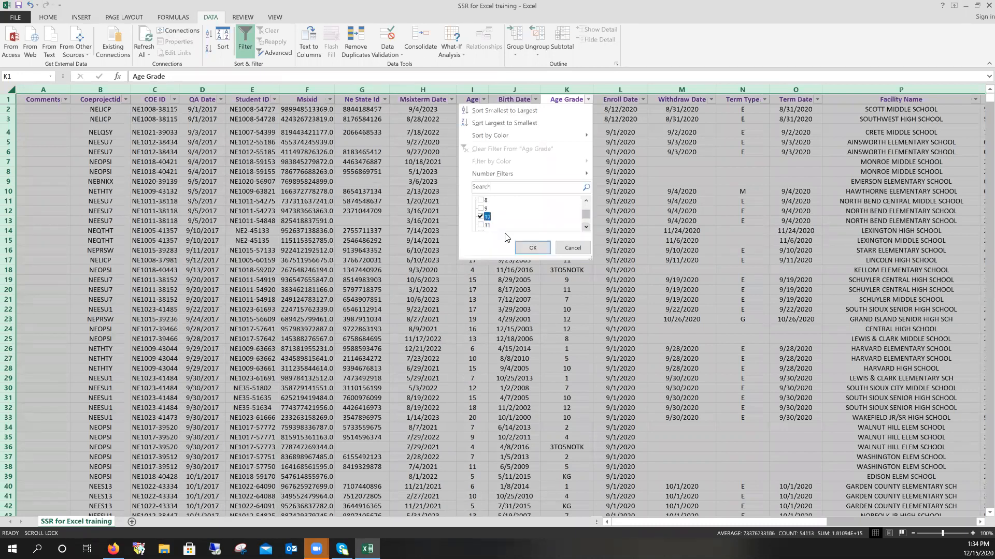
scroll(582, 215, "up", 2)
- Redo the Age Grade selection with only 10 checked, showing 186 of 3234 records
left_click(496, 202)
left_click(496, 201)
left_click(587, 228)
left_click(586, 228)
left_click(481, 217)
left_click(533, 250)
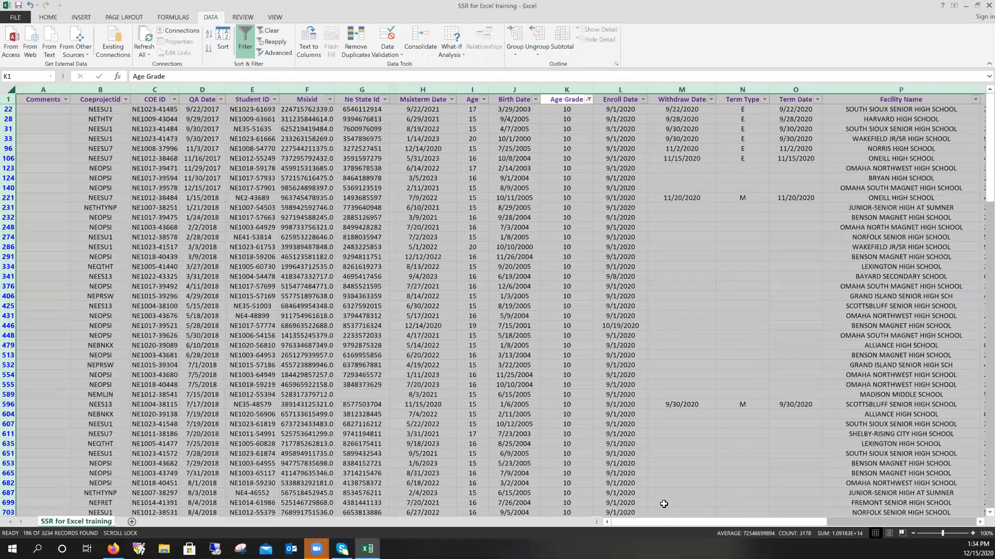
left_click_drag(674, 522, 696, 521)
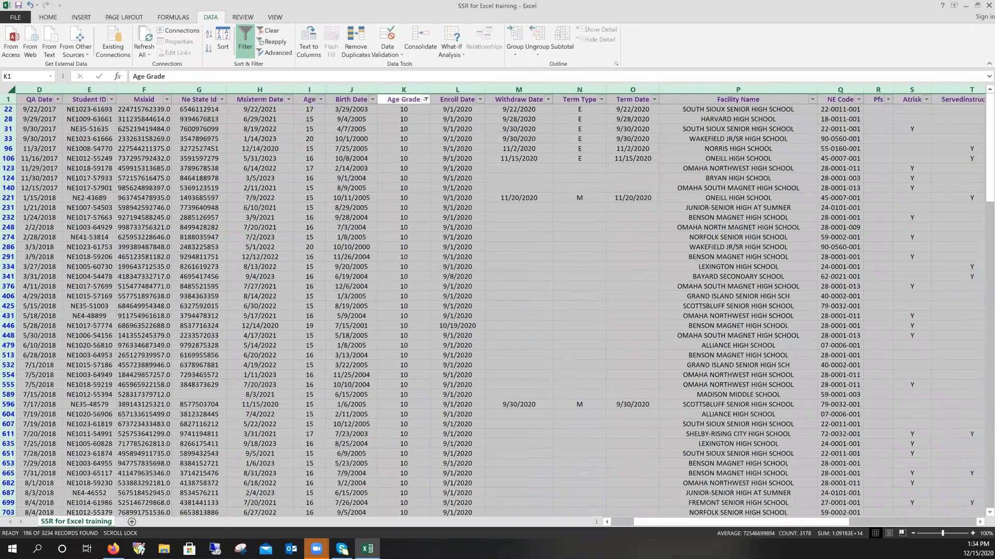
- Filter the Atrisk column to show only Y
left_click(979, 521)
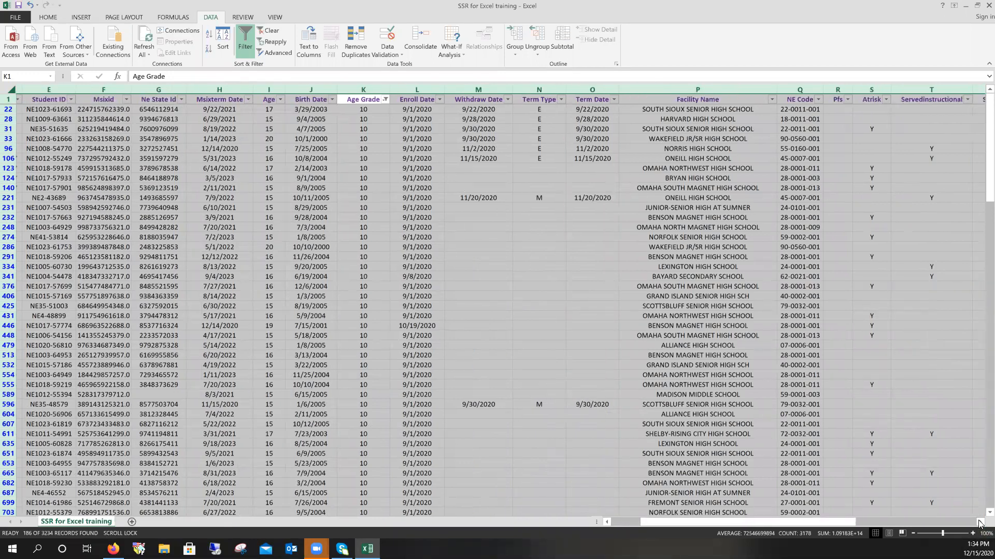
scroll(791, 126, "right", 2)
left_click(770, 99)
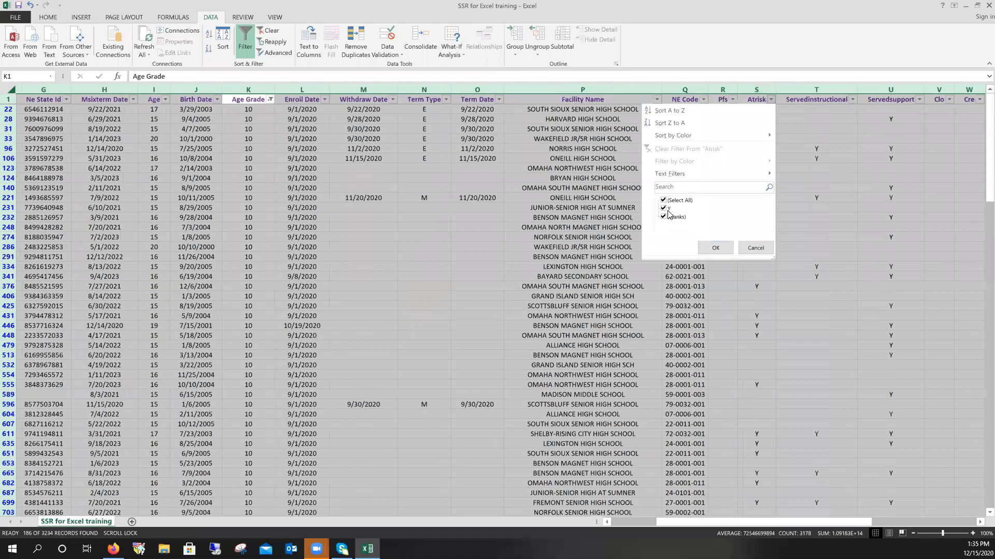
left_click(666, 210)
left_click(664, 201)
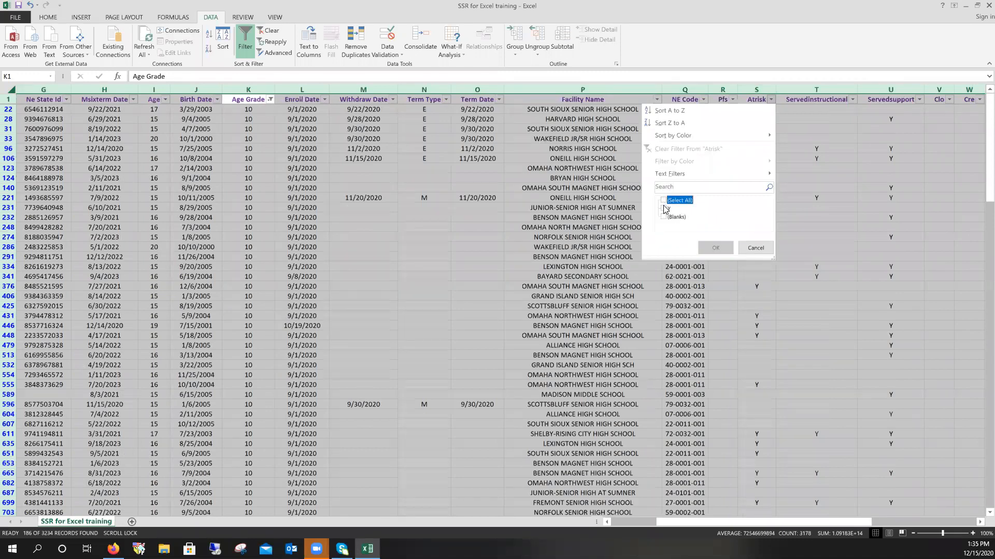
left_click(664, 208)
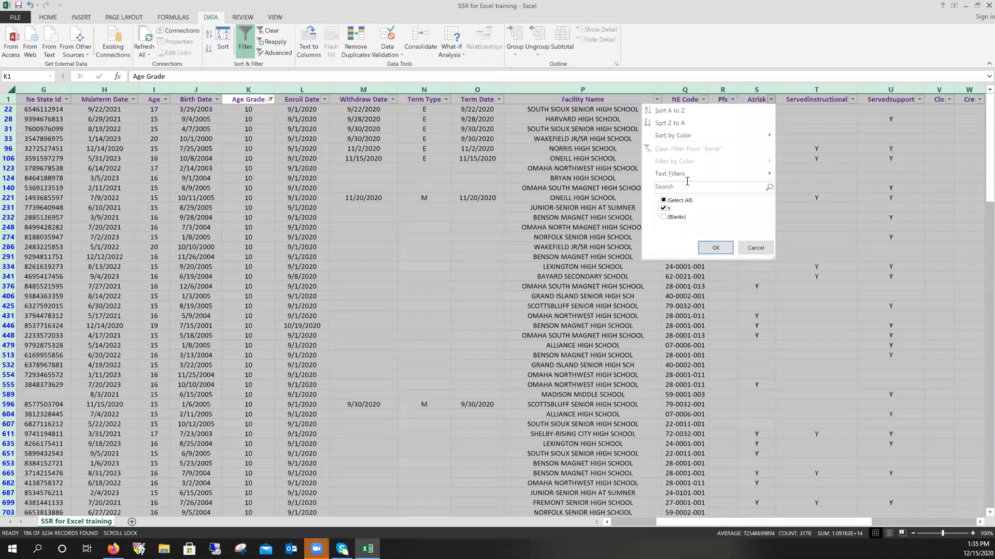
left_click(714, 247)
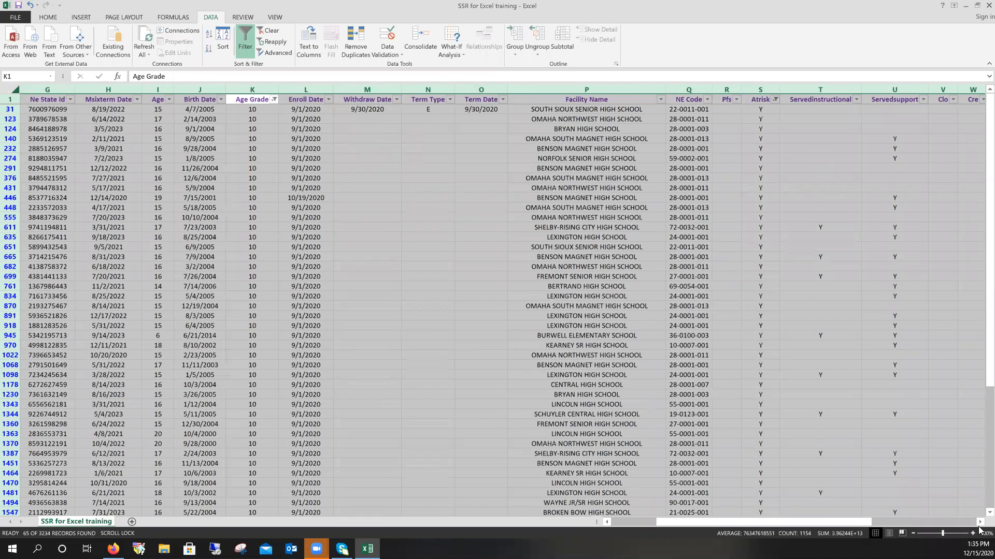
- Filter the Lif column to Y by excluding blanks, leaving 6 records
left_click(979, 523)
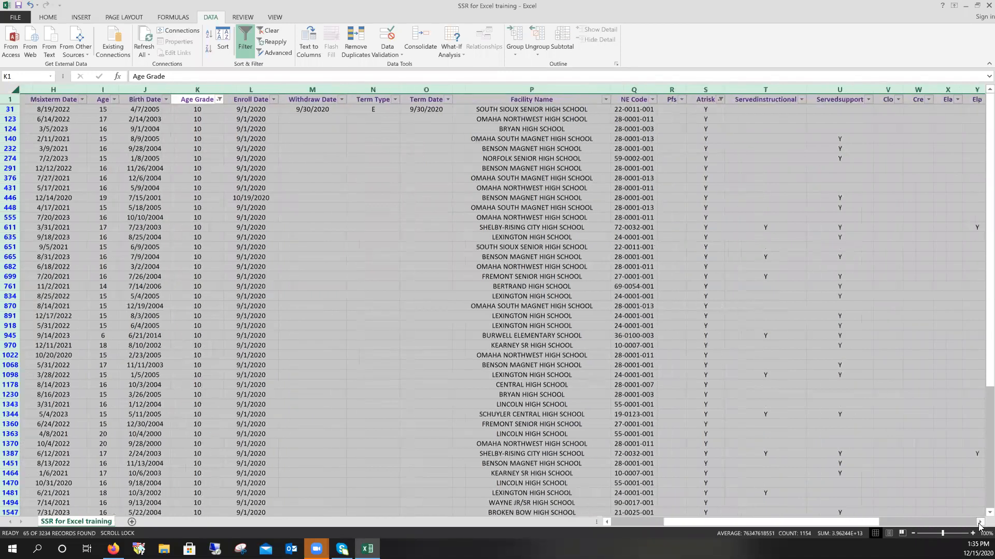
left_click(979, 522)
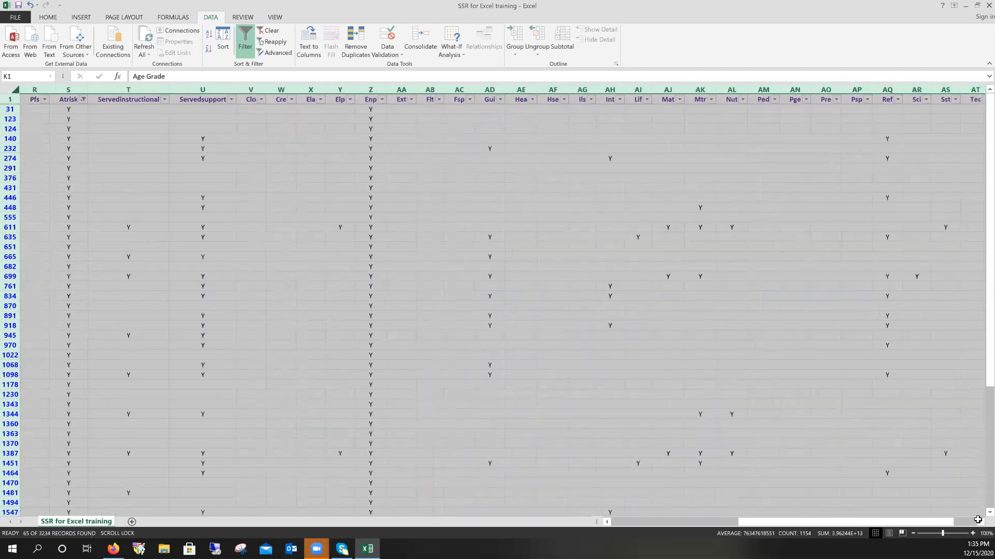
left_click(646, 101)
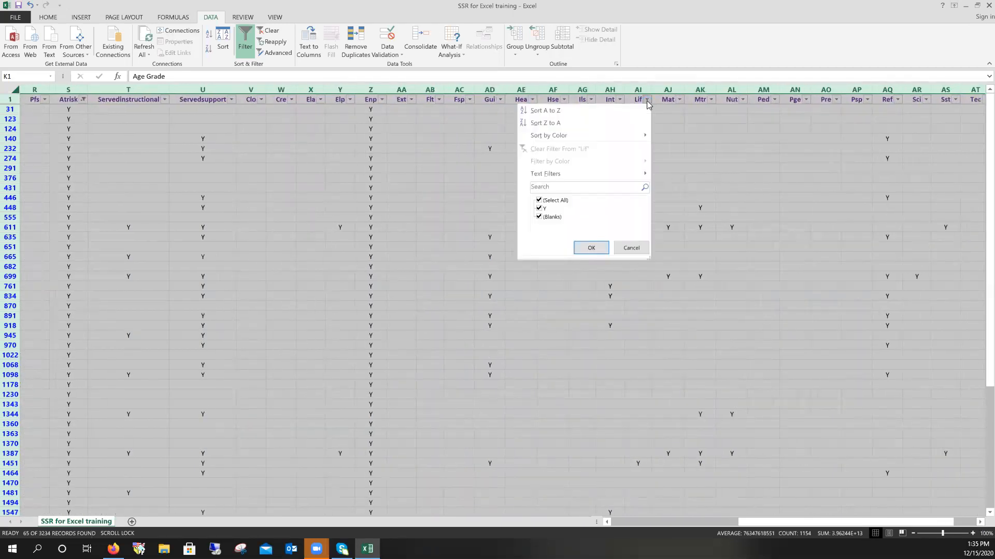
left_click(540, 217)
left_click(586, 247)
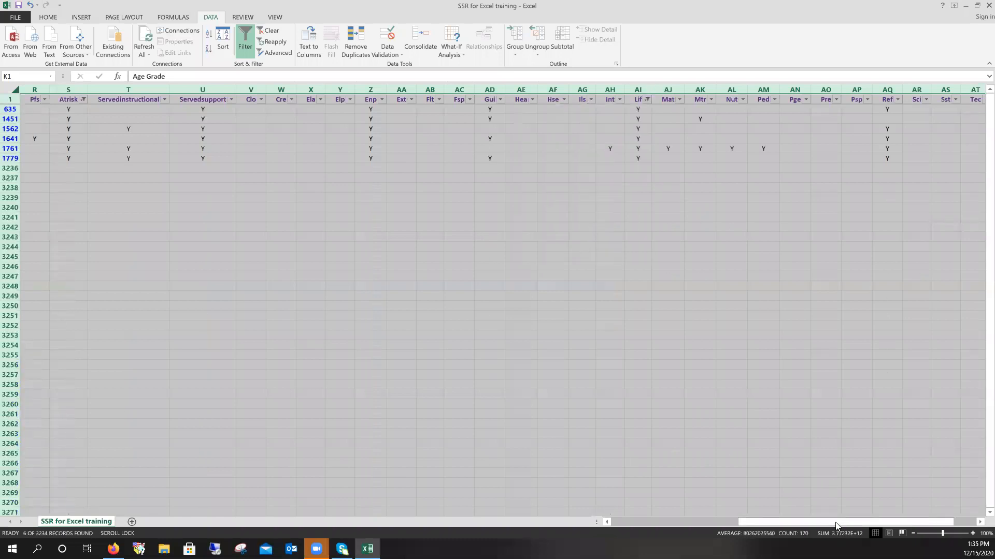
left_click_drag(835, 523, 637, 514)
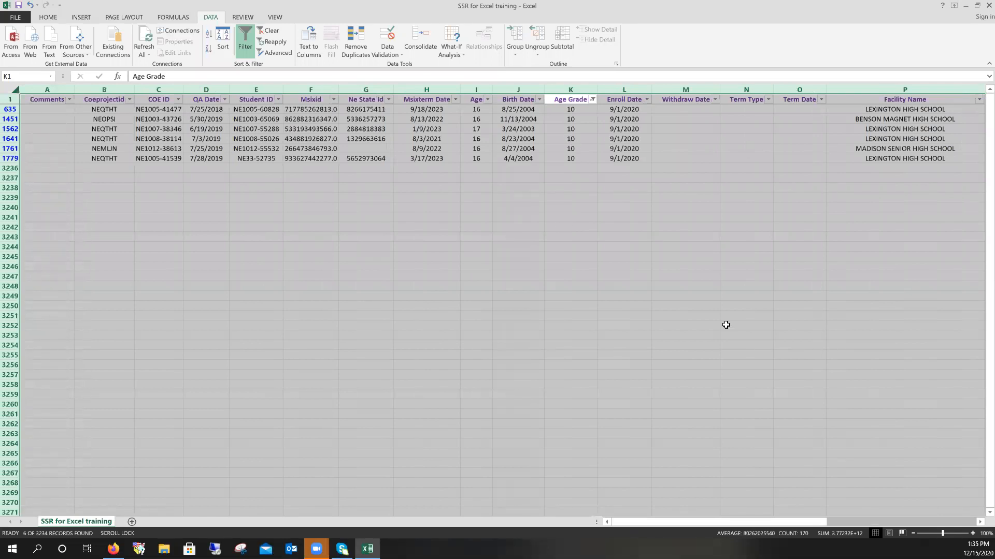
left_click(979, 523)
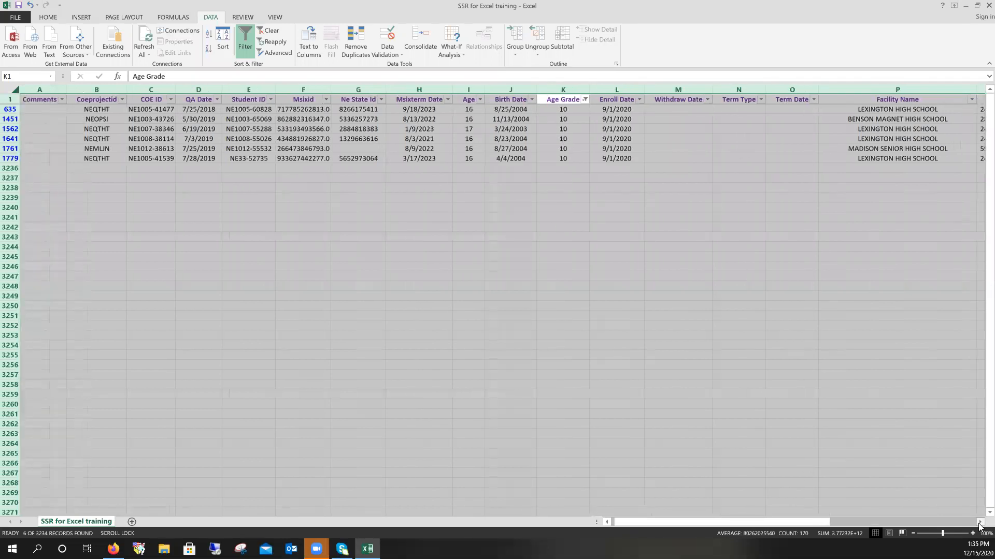
left_click(979, 523)
left_click(979, 523)
left_click(979, 523)
left_click(979, 523)
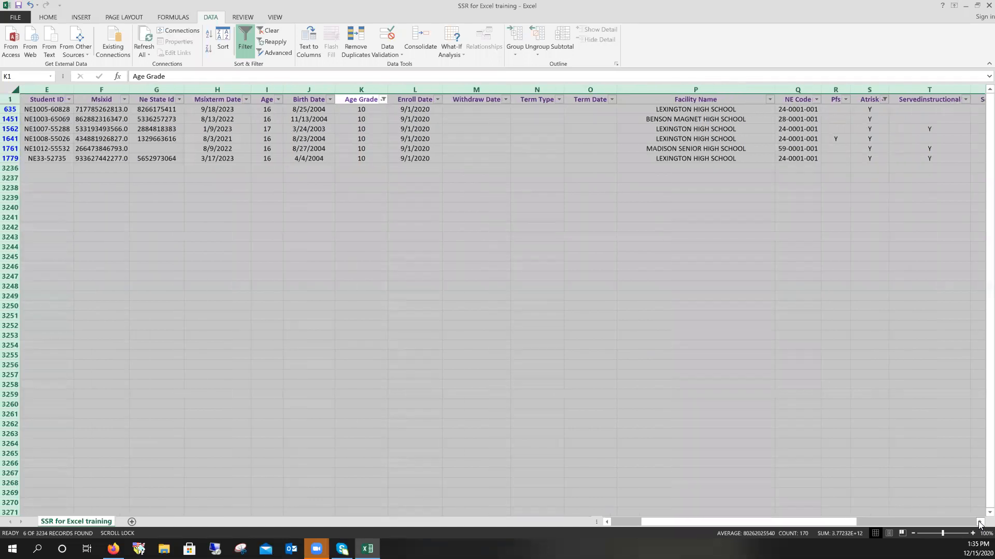
left_click(979, 522)
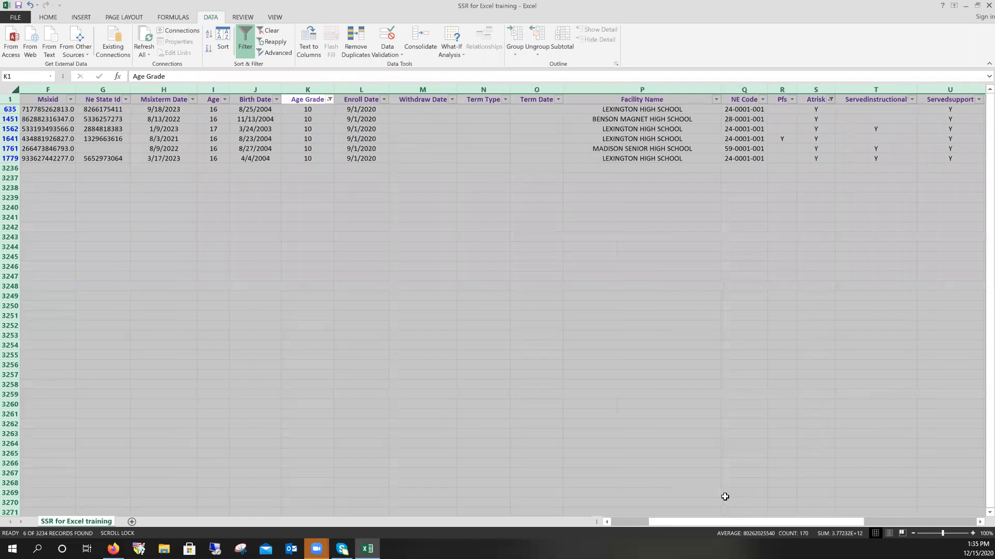
left_click_drag(655, 523, 617, 523)
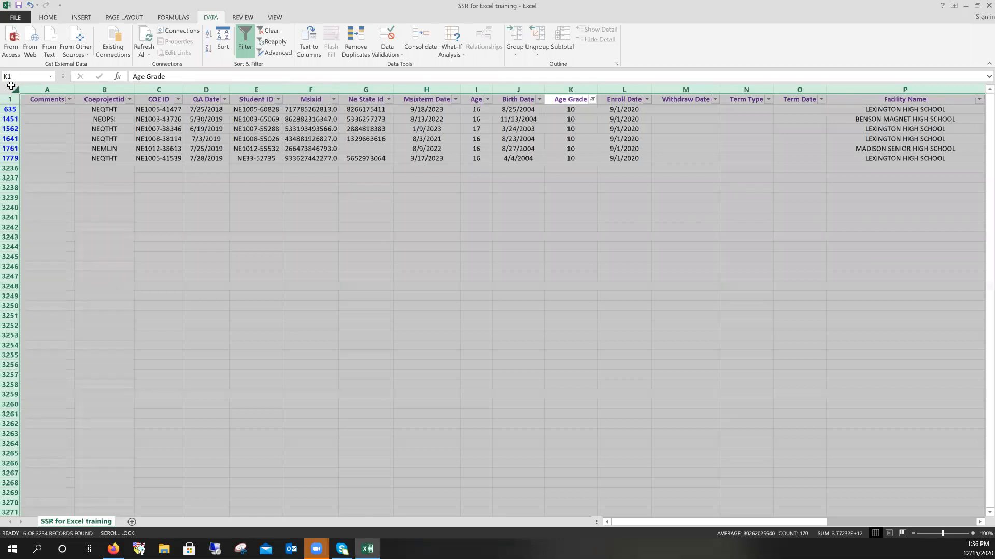
- Turn off the Data filter so all 3234 student records show, then deselect the sheet
key("Home")
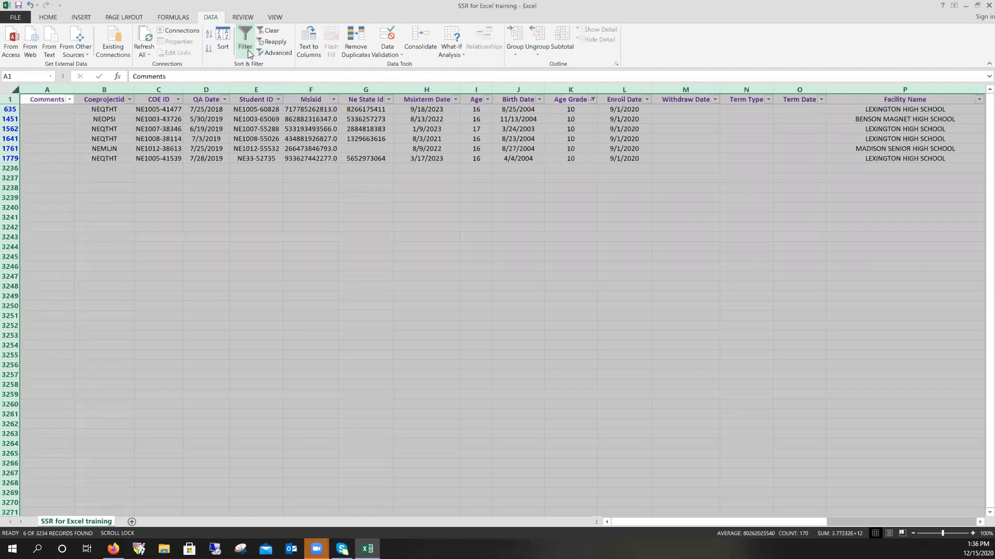
left_click(248, 27)
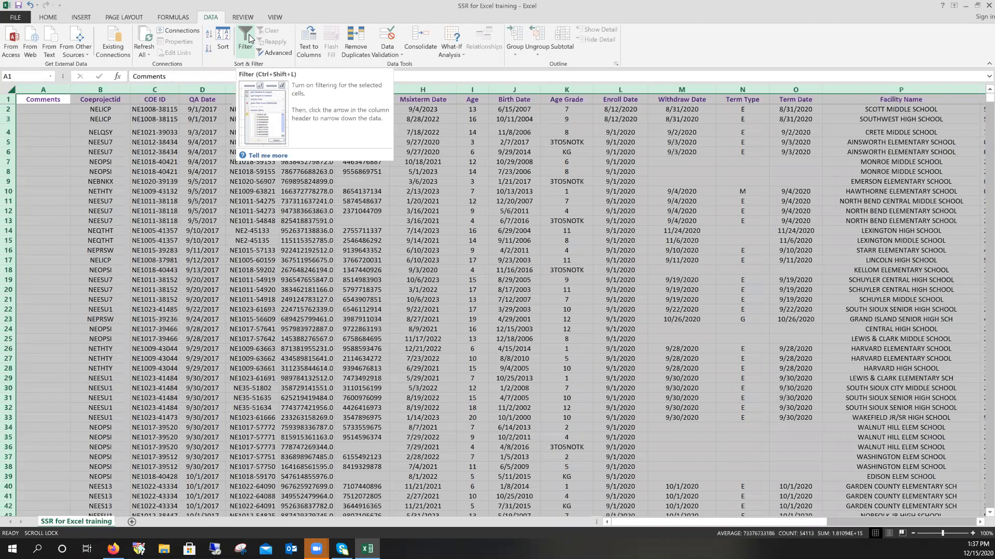
left_click(162, 221)
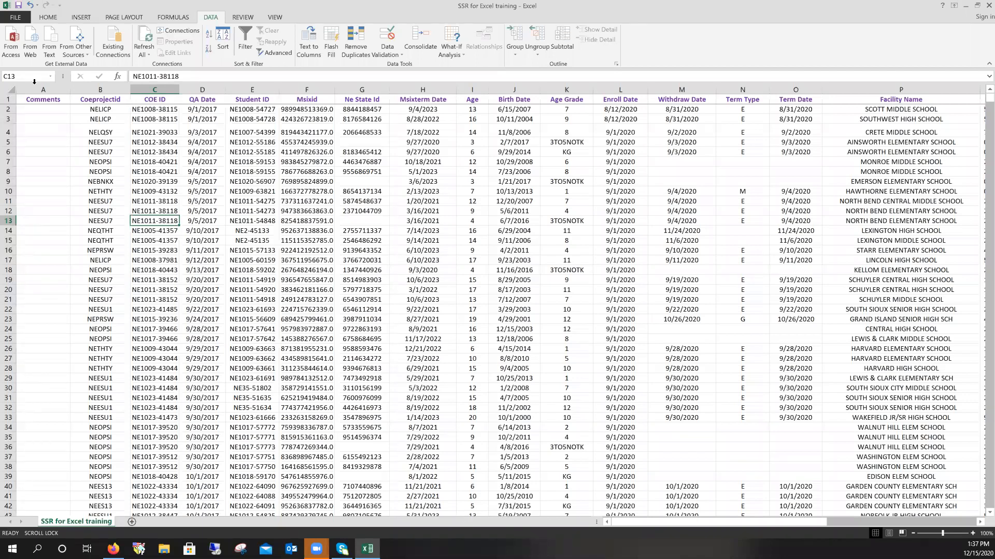
- Re-enable filtering and filter Coeprojectid to NEOPSI only, leaving 659 of 3234 records
left_click(4, 88)
left_click(244, 52)
left_click_drag(632, 521, 653, 522)
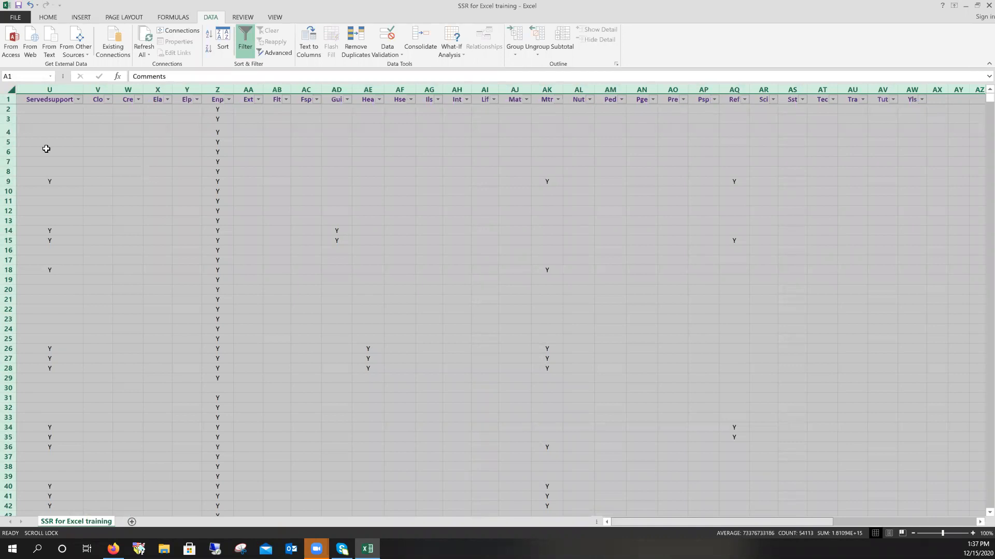
scroll(62, 112, "left", 10)
left_click(123, 110)
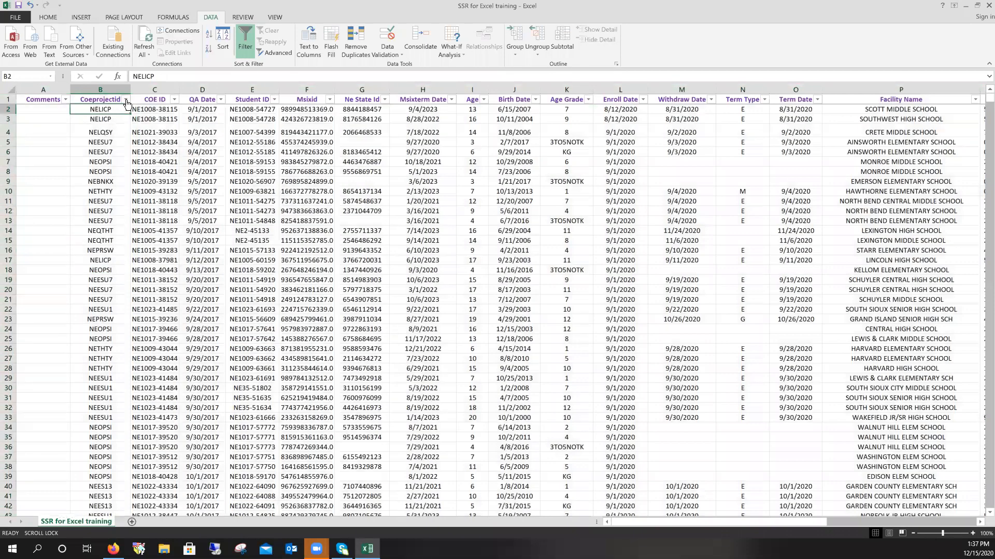
left_click(126, 99)
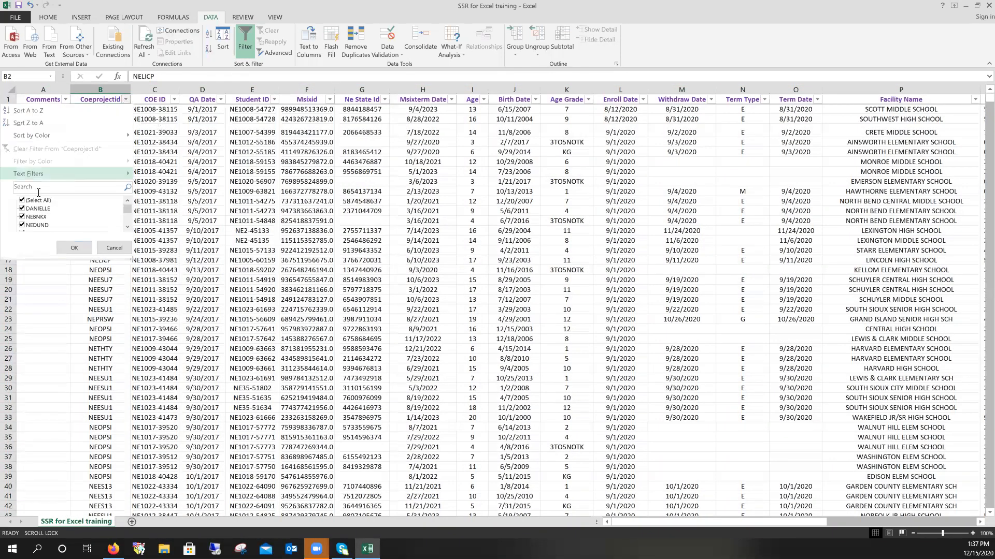
left_click(22, 200)
left_click(127, 228)
left_click(127, 229)
left_click(127, 229)
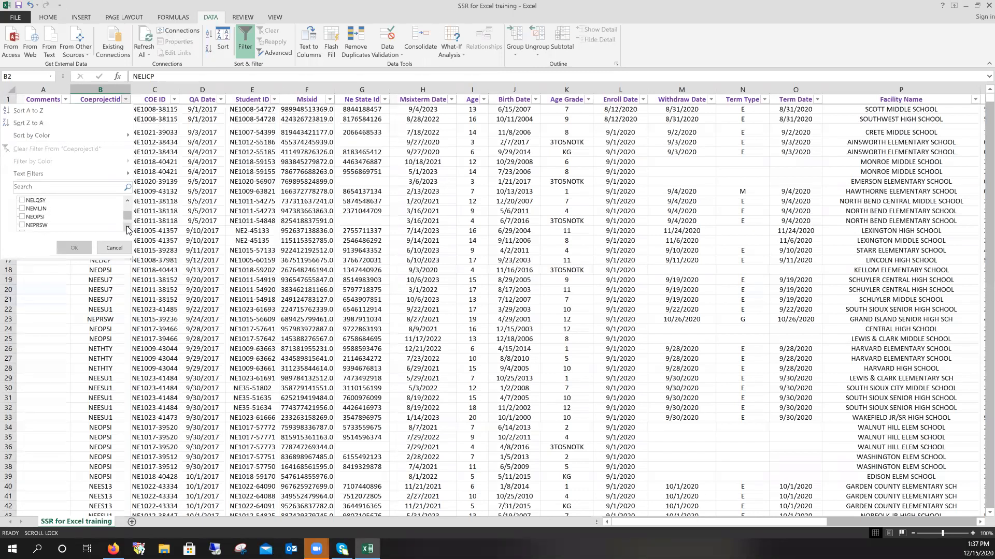
left_click(34, 217)
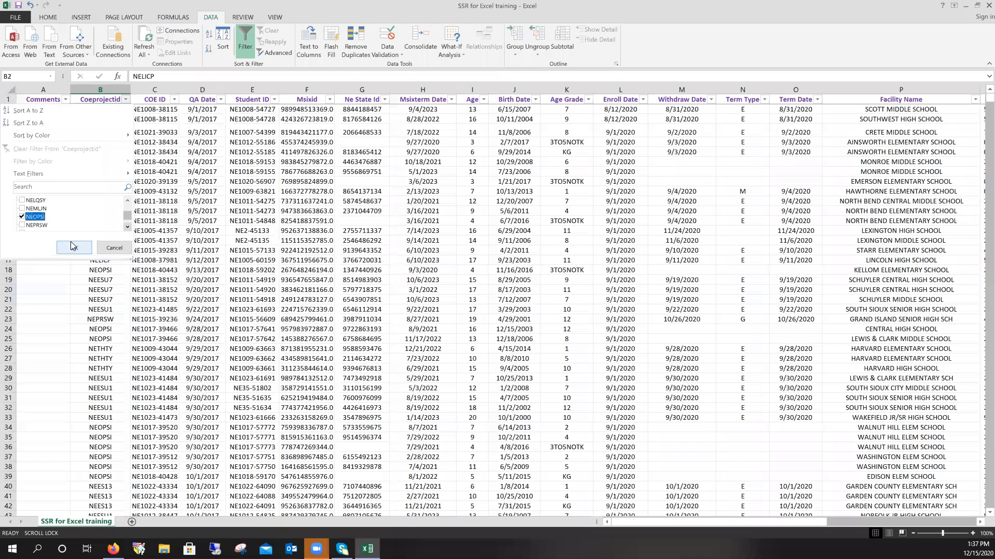
left_click(74, 248)
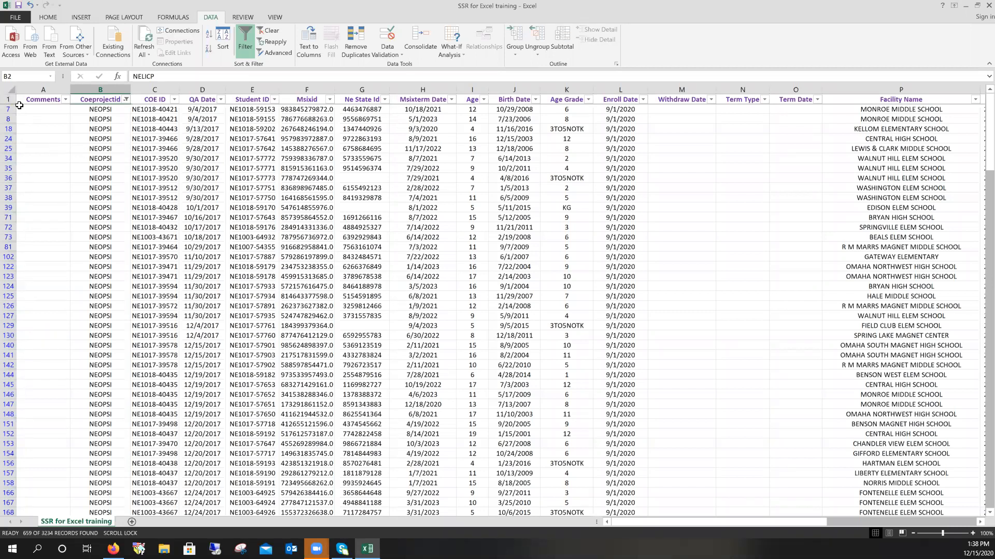
- Copy the visible NEOPSI rows and add a new blank worksheet, Sheet1
left_click(9, 89)
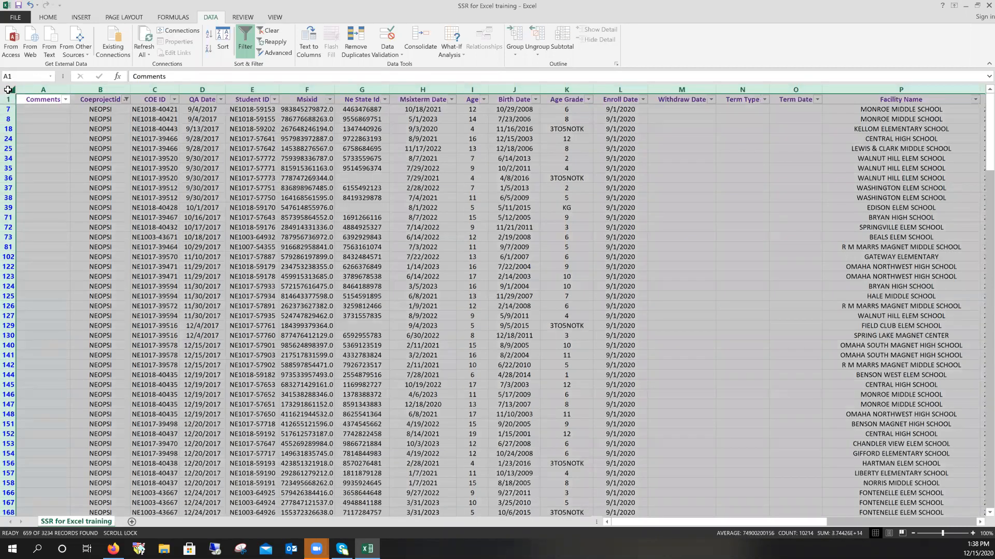
right_click(62, 146)
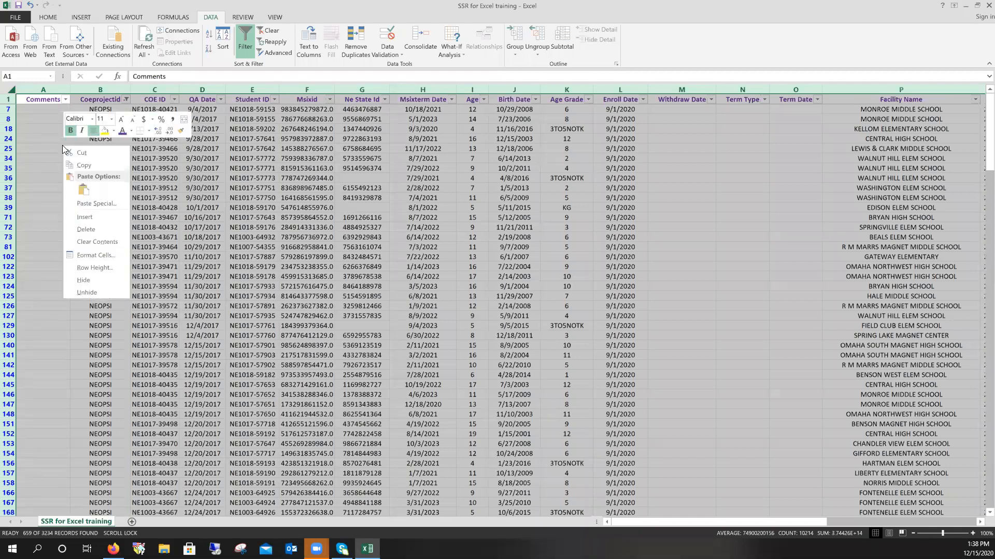
left_click(82, 166)
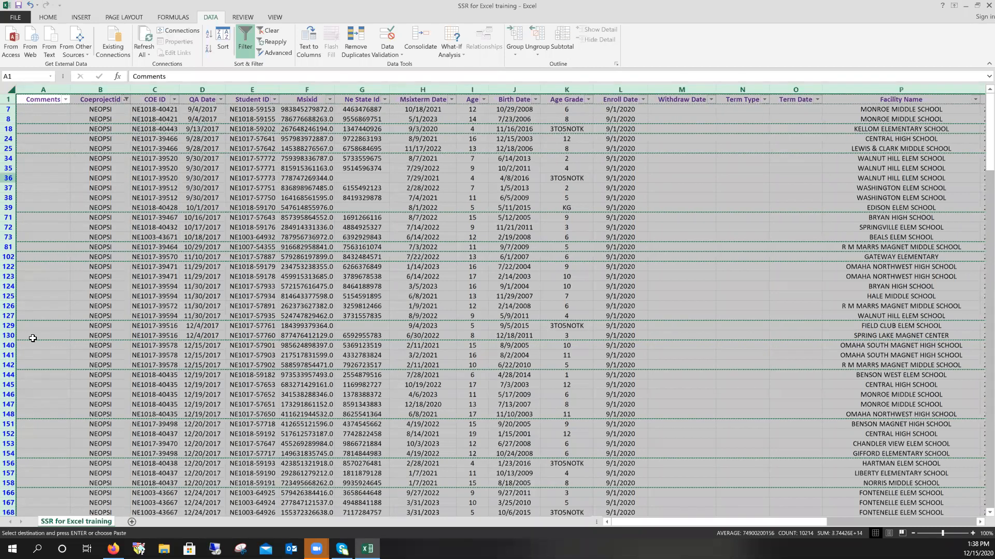
left_click(132, 523)
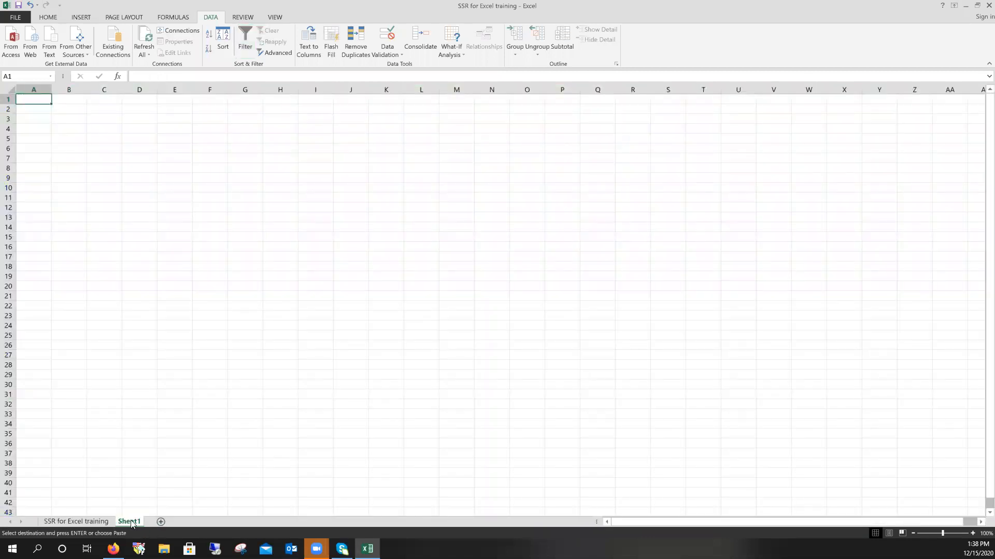
- Paste the NEOPSI rows at A1 and rename the new sheet 'Omaha Project'
right_click(35, 100)
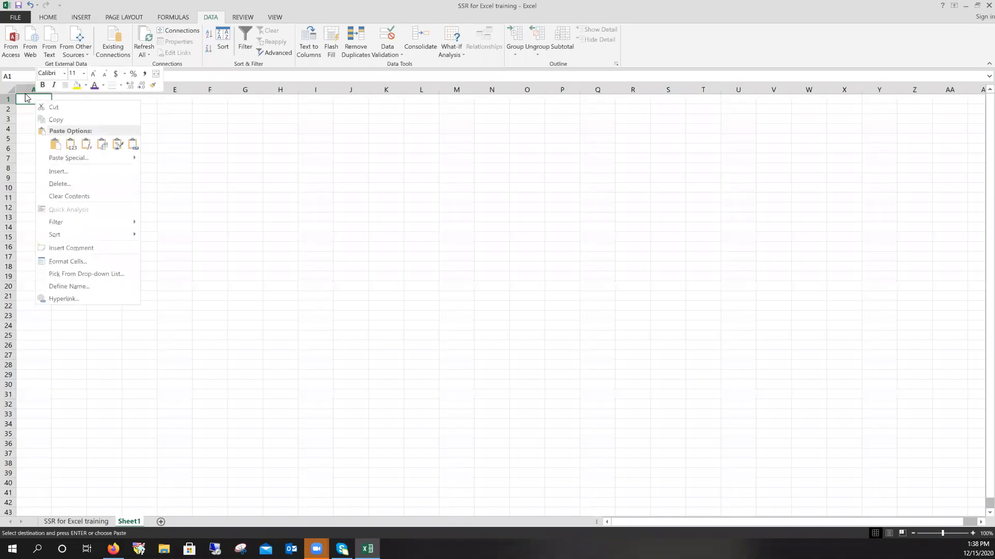
left_click(54, 145)
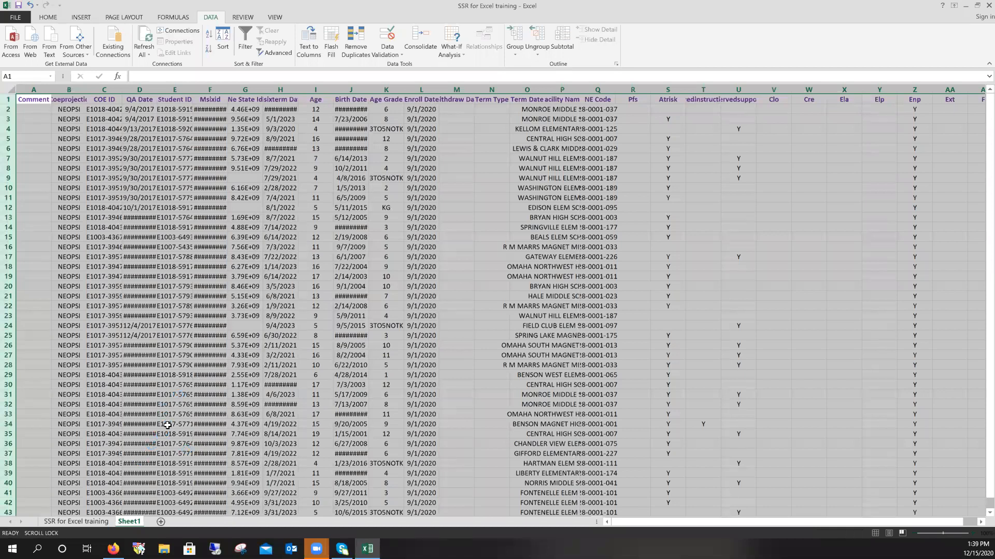
double_click(130, 522)
type("Omaha Project")
left_click(130, 415)
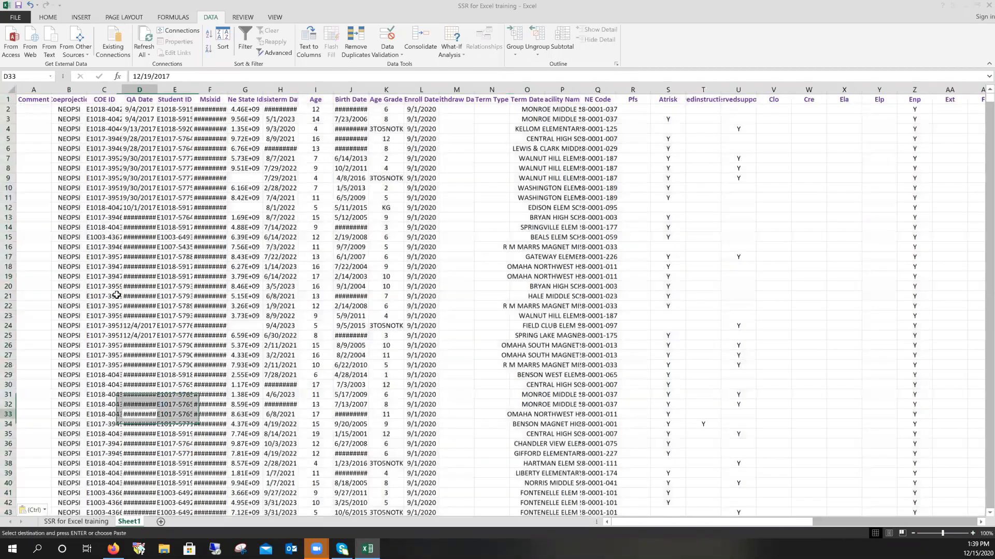
- Autofit all Omaha Project columns, then return to the SSR for Excel training sheet
left_click(12, 90)
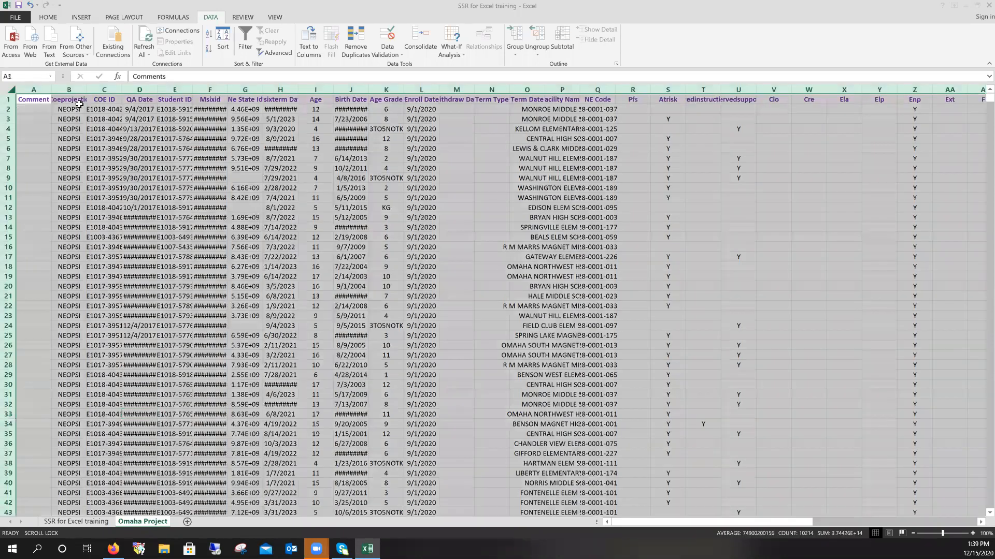
double_click(53, 91)
left_click(209, 257)
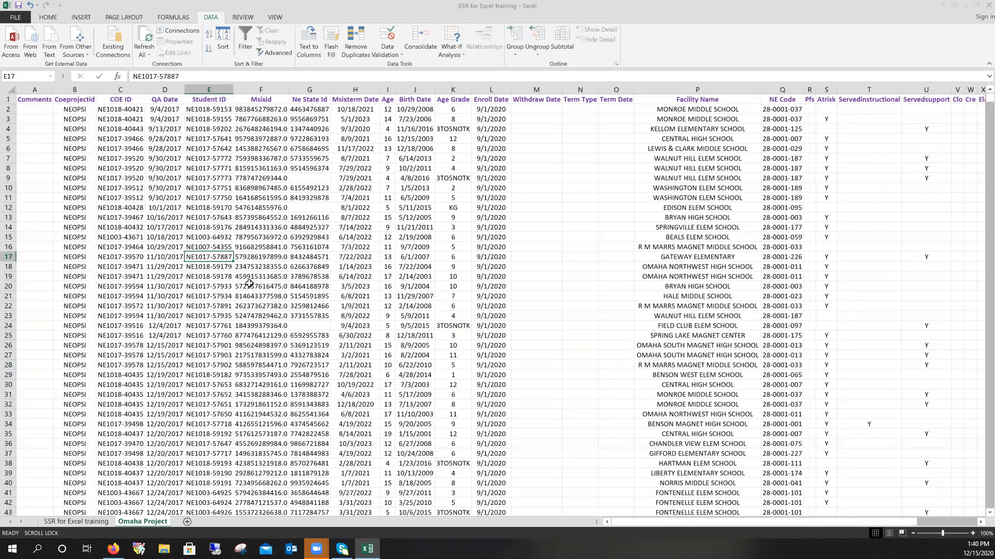
key("ctrl+Page_Up")
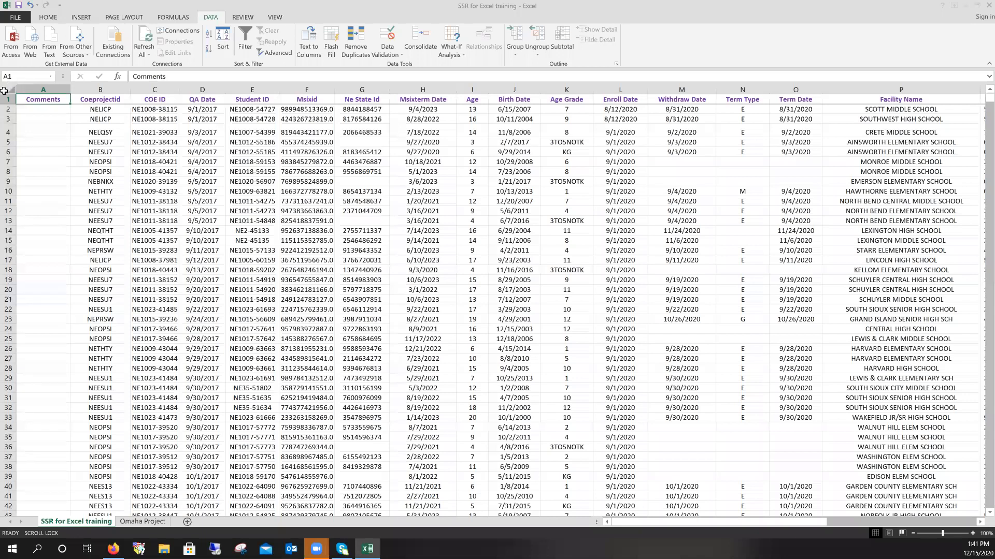
- Paste copied student rows at A1 for PFS, then paste Facility Name and NE Code into another new sheet
left_click(249, 45)
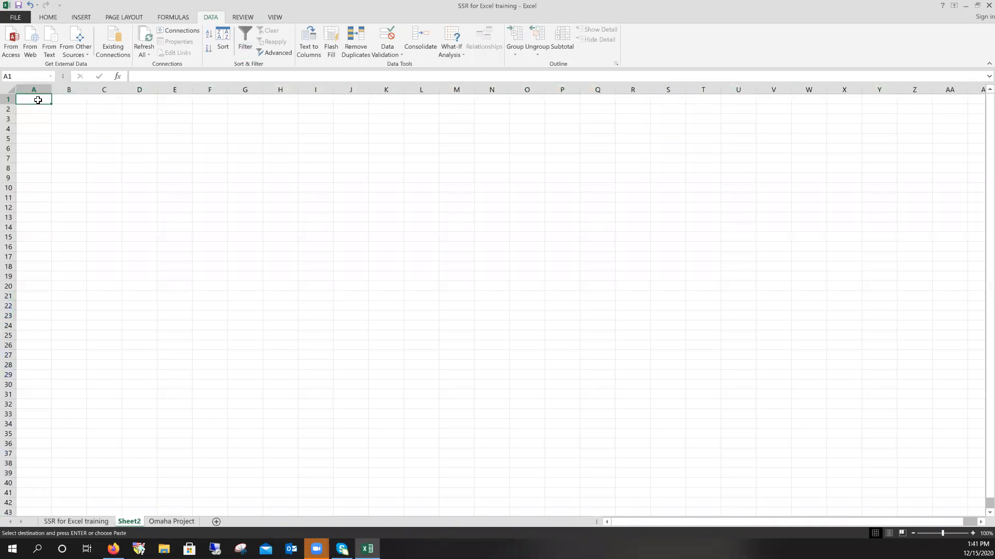
left_click(38, 100)
key("Return")
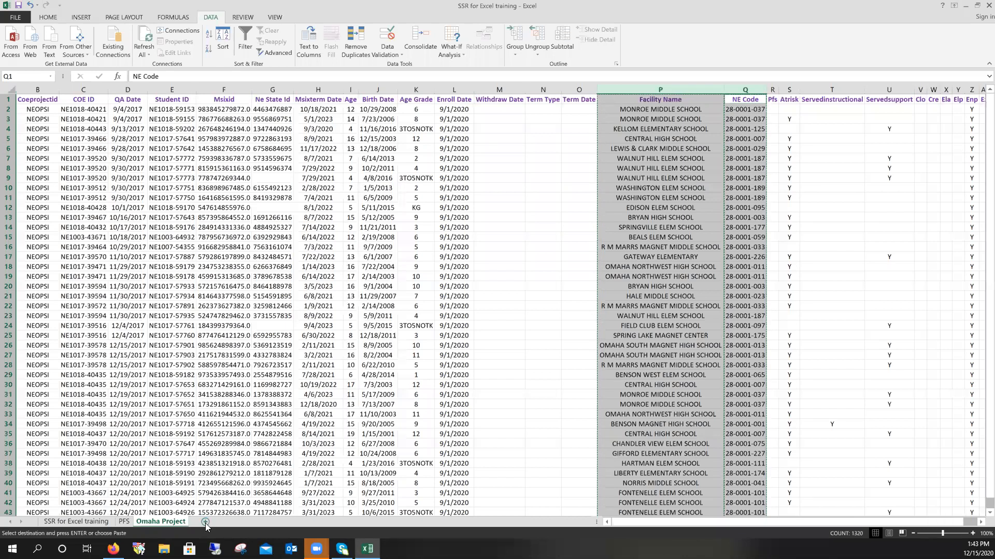
left_click(206, 522)
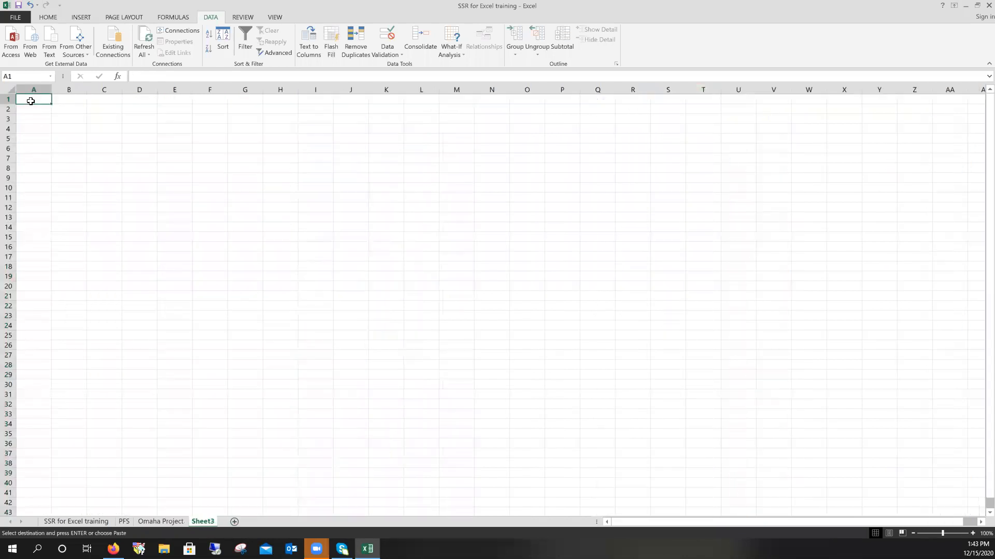
key("ctrl+v")
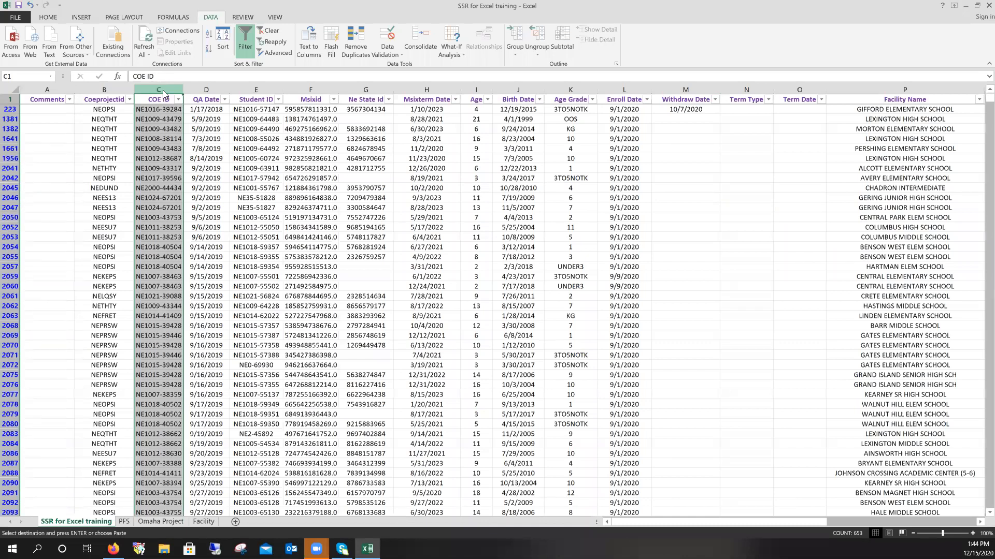
- Copy column C's COE IDs into a new sheet, autofit it, and name it 'COE IDs'
right_click(162, 91)
left_click(185, 107)
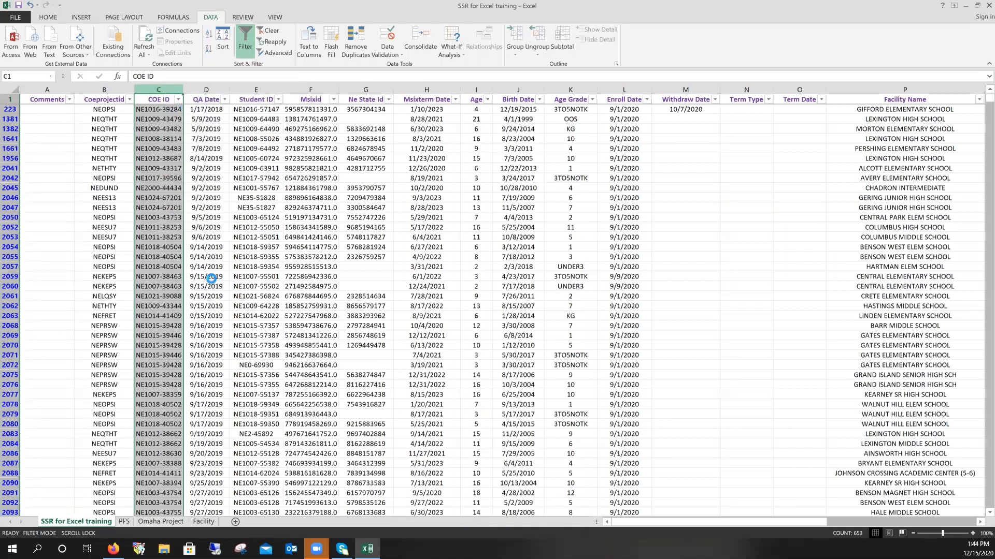
left_click(235, 524)
key("ctrl+v")
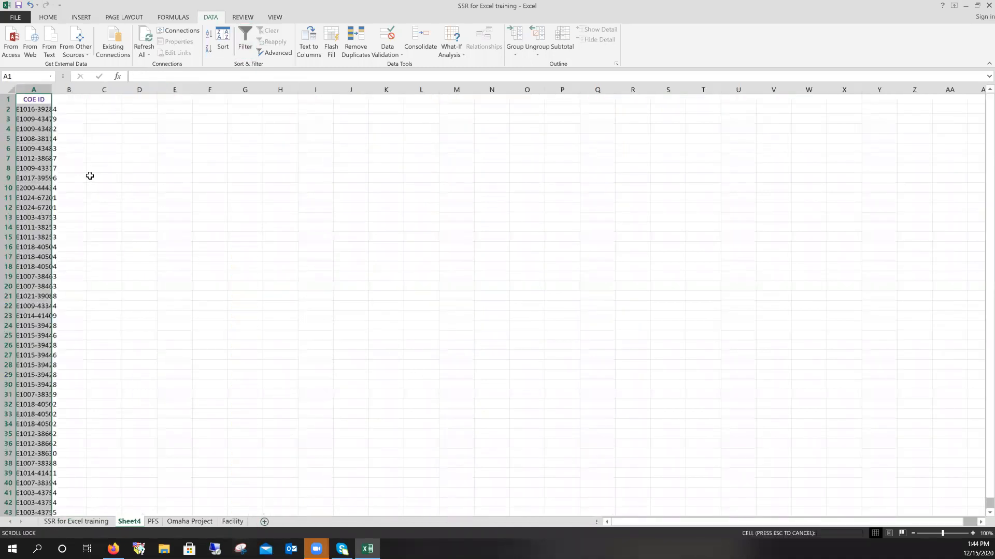
double_click(52, 90)
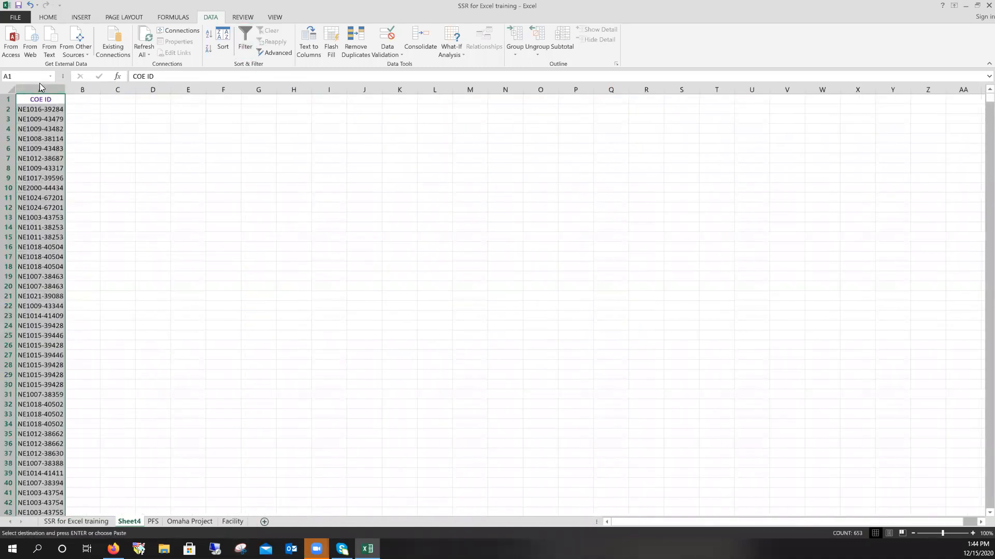
double_click(129, 523)
type("COE IDs")
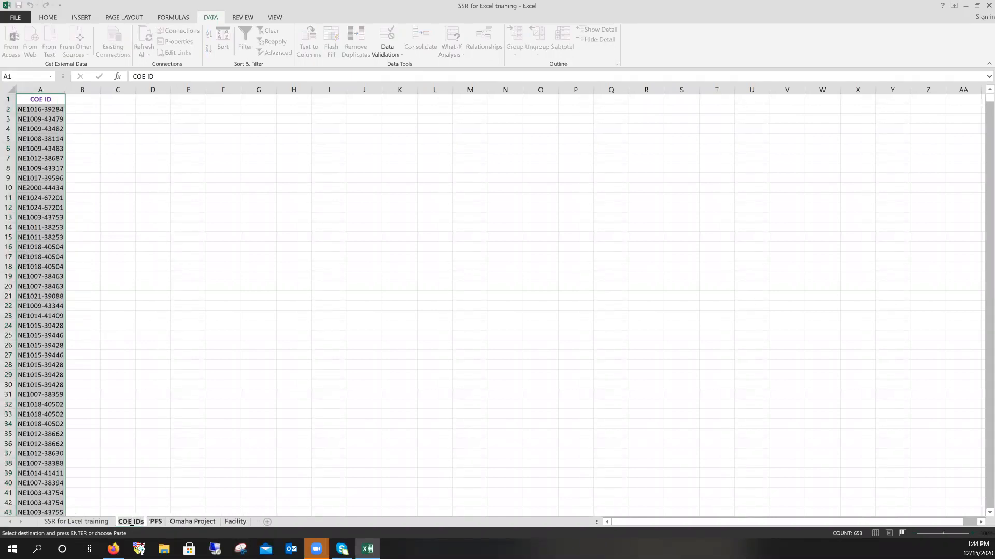
left_click(109, 524)
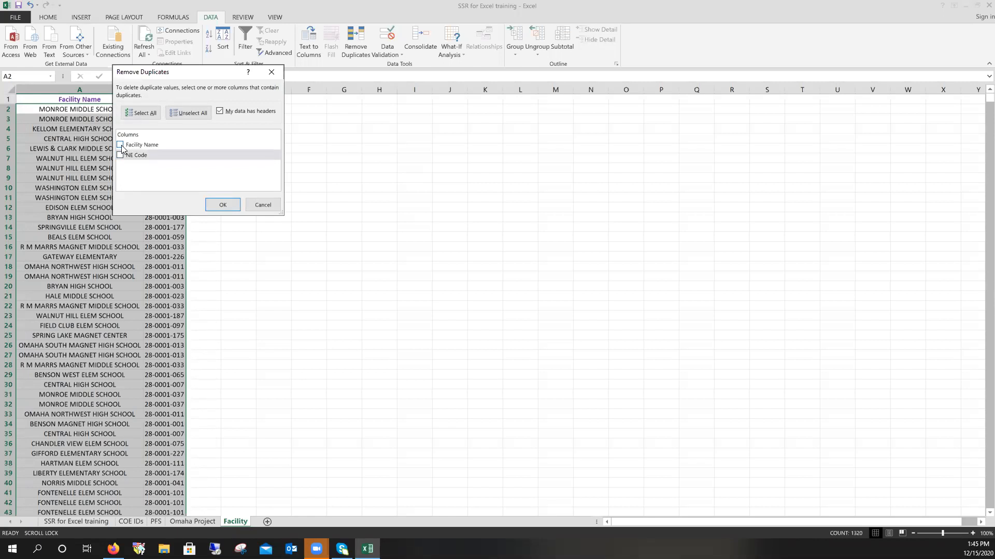
- Remove duplicates on Facility Name and NE Code with headers on, keeping 83 unique rows
left_click(120, 146)
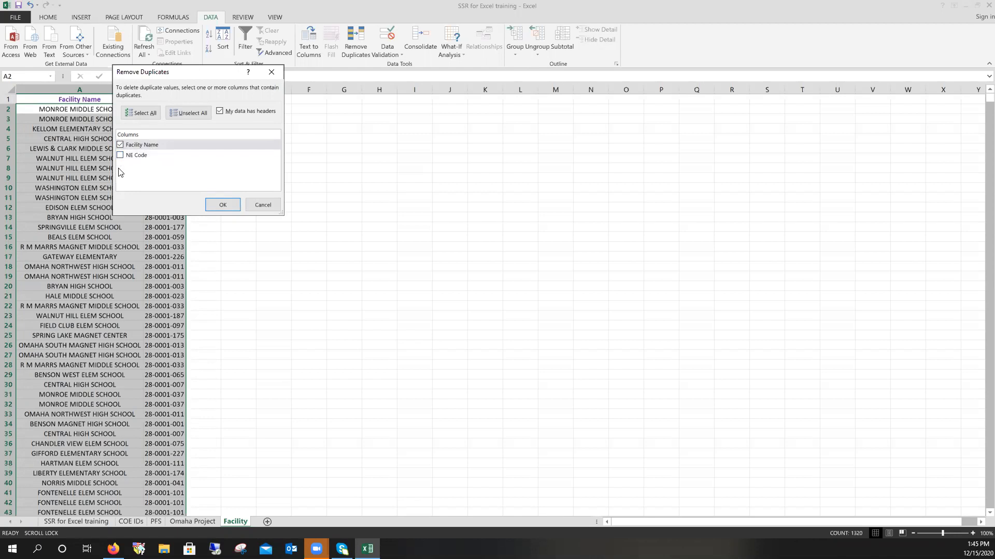
left_click(121, 145)
left_click(120, 156)
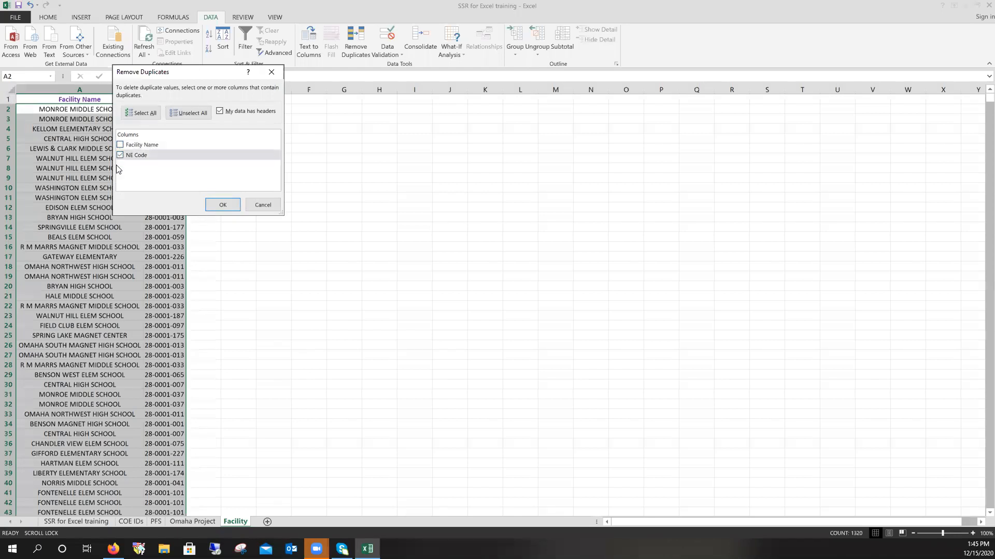
left_click(121, 155)
left_click(121, 147)
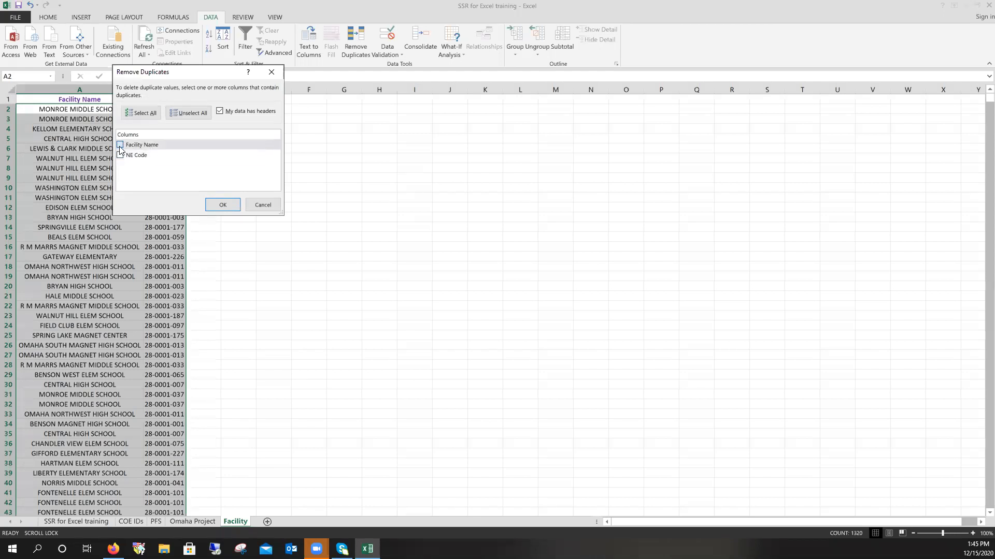
left_click(120, 155)
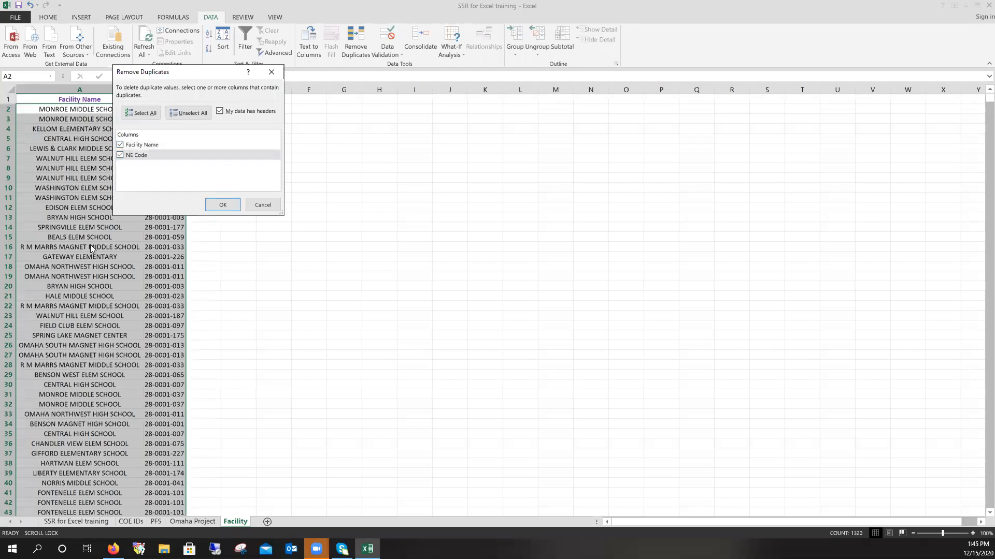
left_click(220, 111)
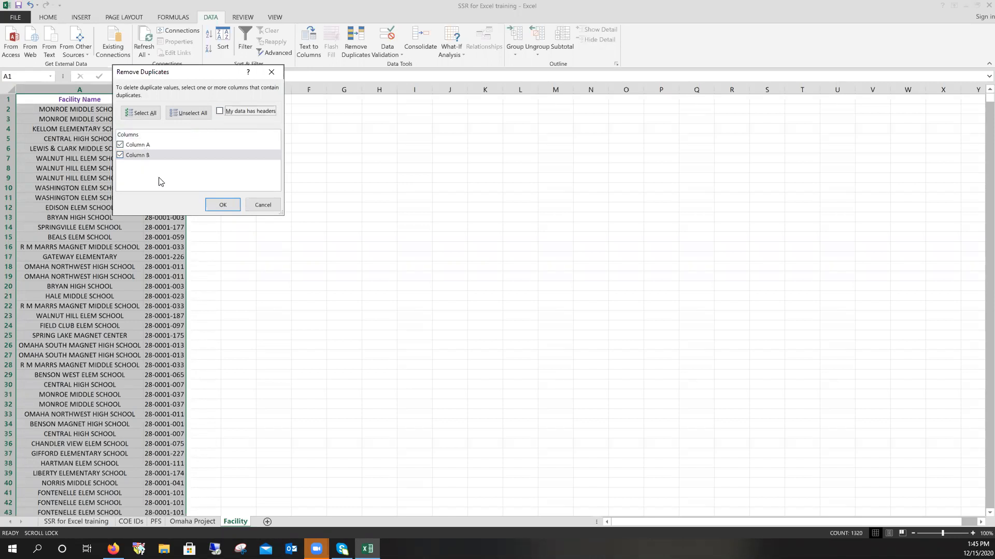
left_click(235, 112)
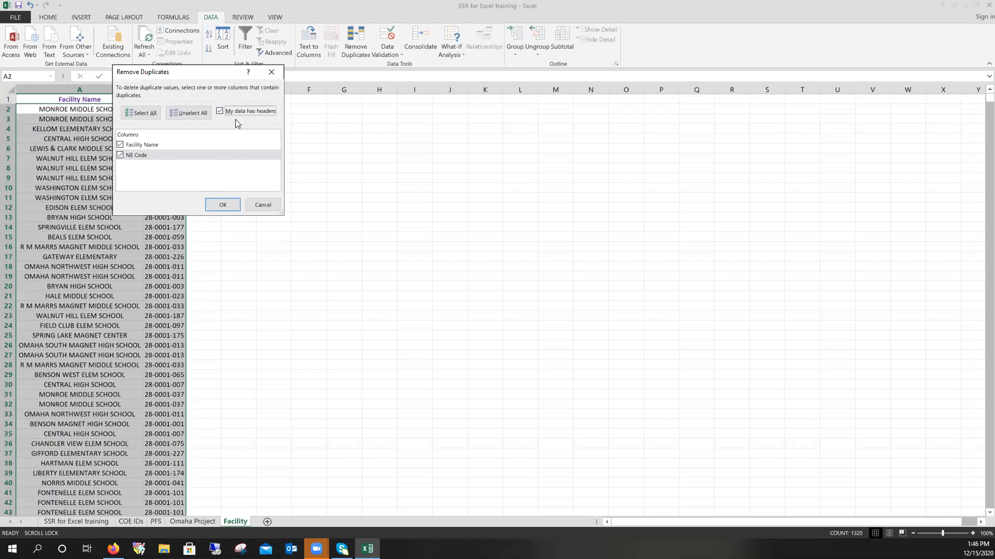
left_click(227, 208)
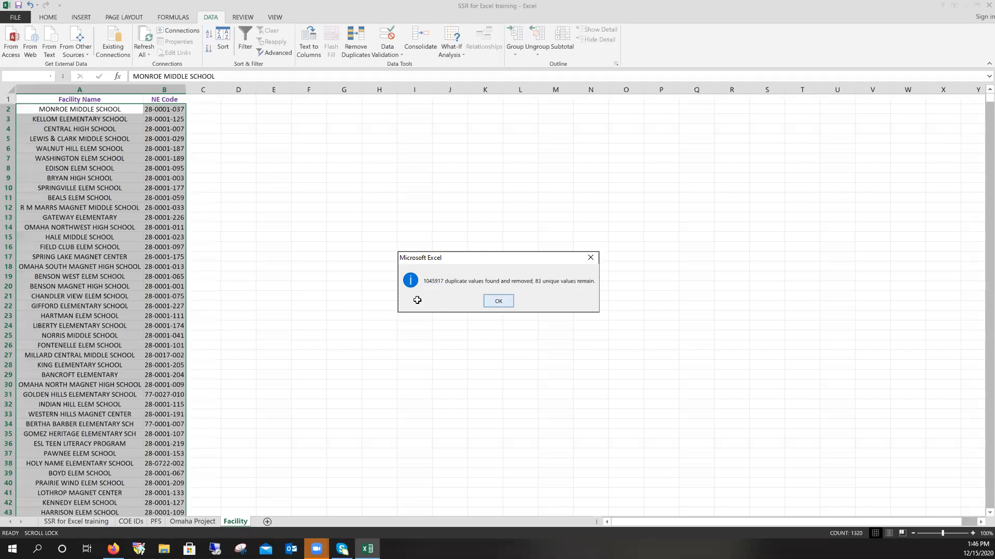
key("Return")
left_click(94, 160)
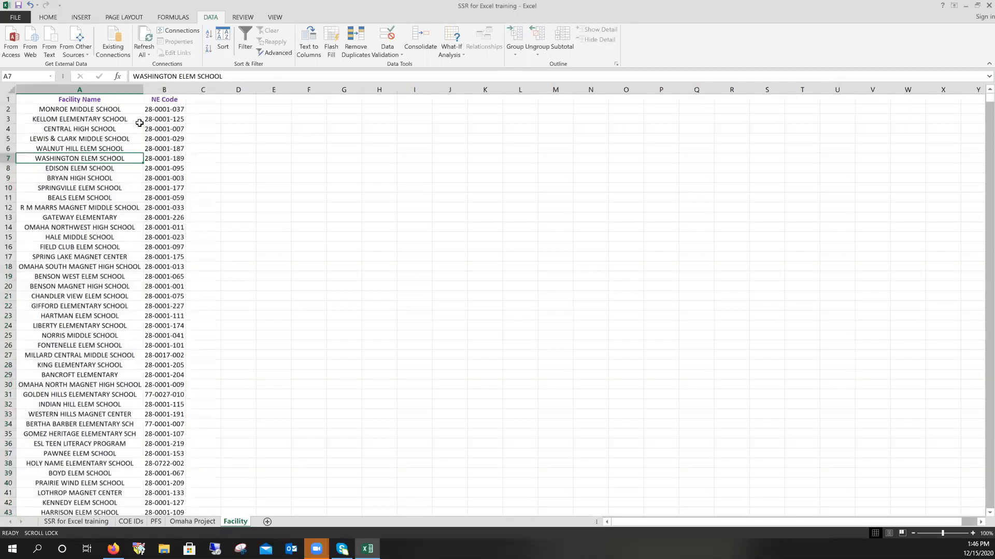
left_click(106, 110)
- Scroll through the COE IDs list, then switch back to the SSR for Excel training sheet
scroll(113, 173, "down", 1)
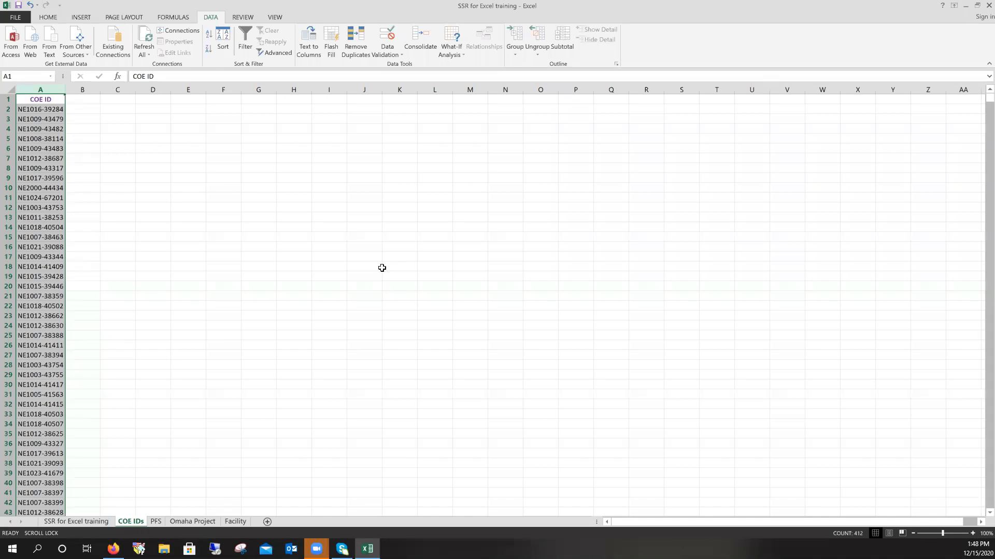
left_click(83, 524)
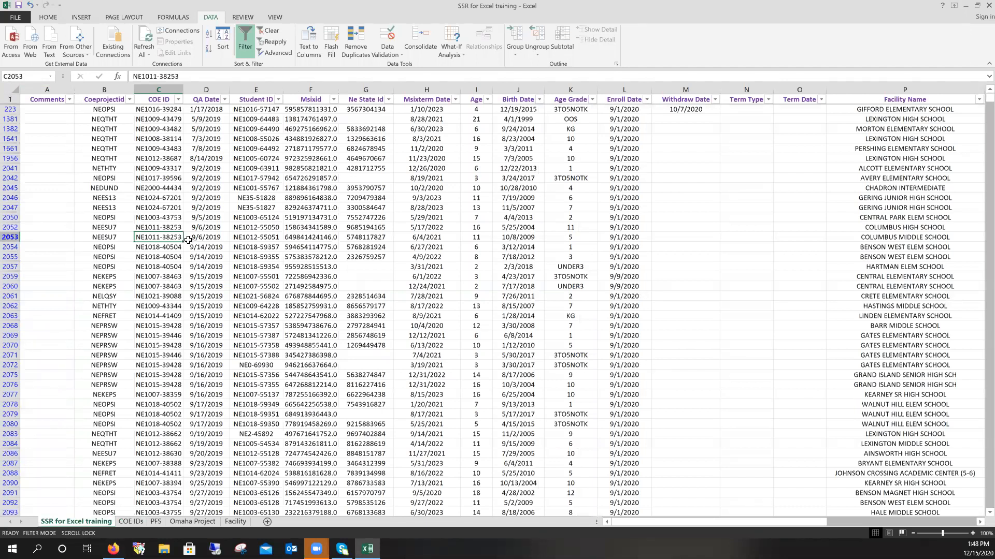
- Select the whole training sheet with Ctrl+A and switch the AutoFilter off
left_click(398, 177)
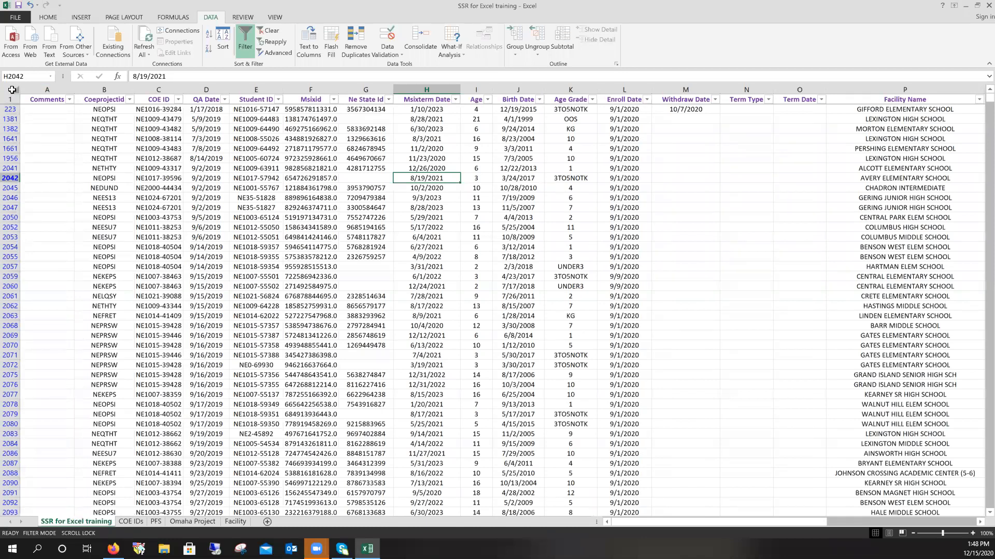
key("ctrl+a")
left_click(242, 39)
left_click(469, 142)
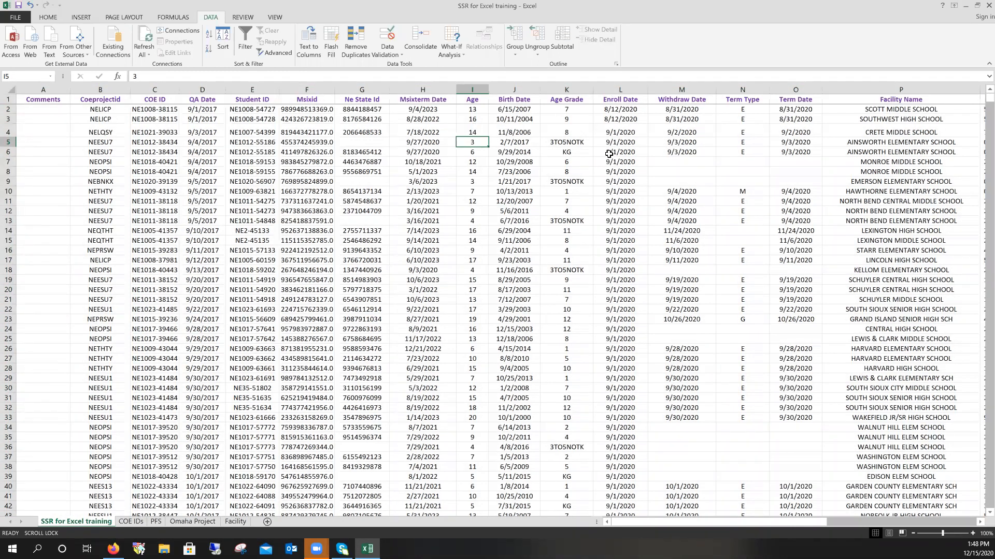
scroll(607, 152, "down", 7)
scroll(601, 159, "up", 7)
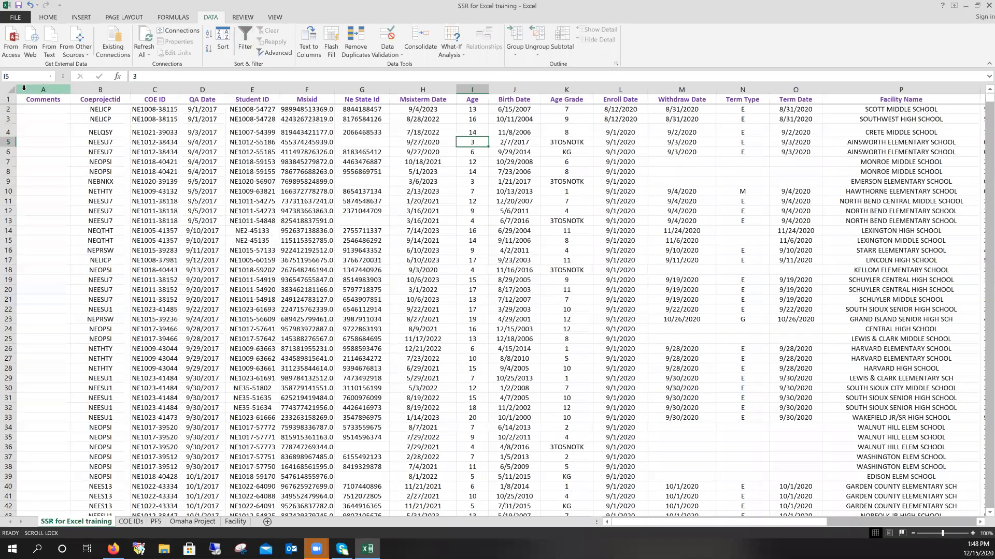
- Turn filtering on and exclude OOS and 3TO5NOTK from the Age Grade filter
left_click(245, 40)
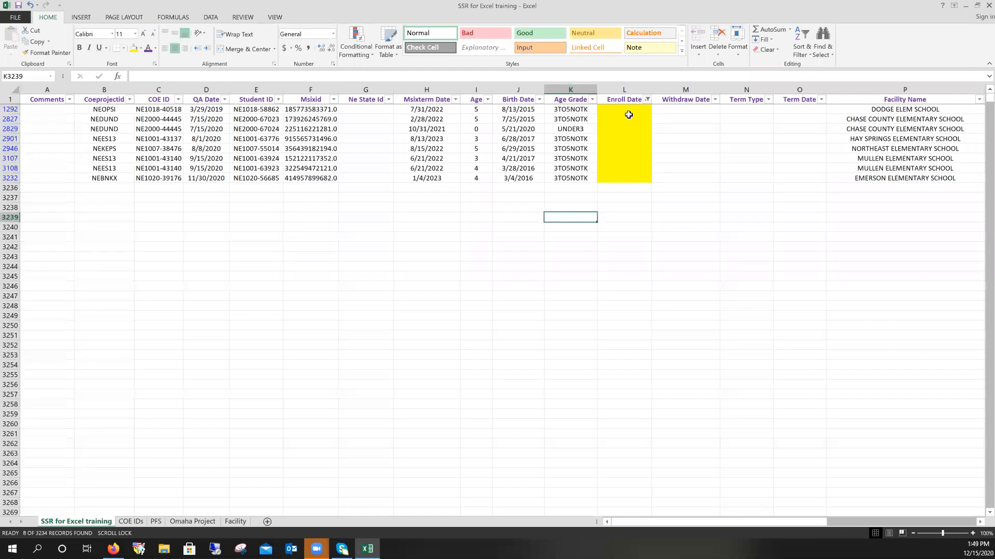
left_click(627, 109)
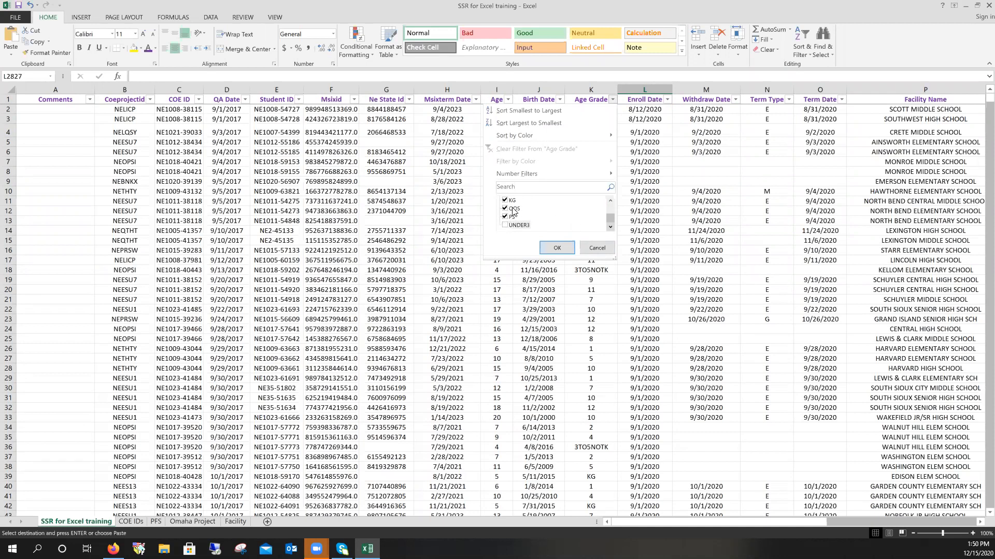
left_click(505, 208)
left_click(610, 200)
left_click(610, 199)
left_click(610, 200)
left_click(610, 200)
left_click(506, 227)
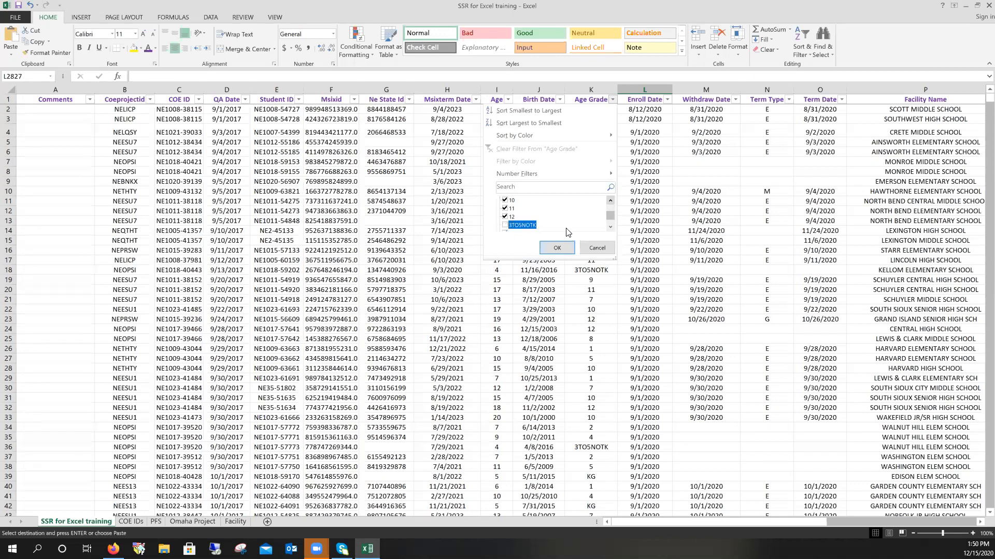
left_click(610, 227)
left_click(610, 227)
left_click(611, 201)
left_click(610, 201)
left_click(610, 201)
left_click(610, 201)
left_click(610, 200)
left_click(610, 201)
left_click(563, 249)
- Filter Ne State Id to (Blanks) only, showing 195 of 3234 records
left_click(409, 99)
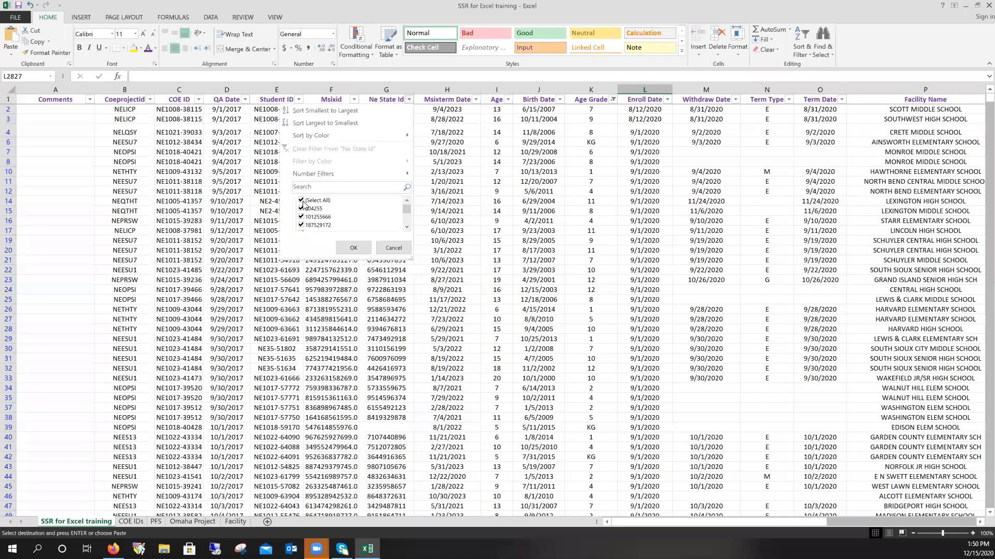
mouse_move(409, 206)
left_mouse_down()
mouse_move(408, 216)
mouse_move(409, 207)
left_mouse_up()
left_click(301, 200)
scroll(304, 228, "down", 10)
left_click(302, 226)
left_click(361, 249)
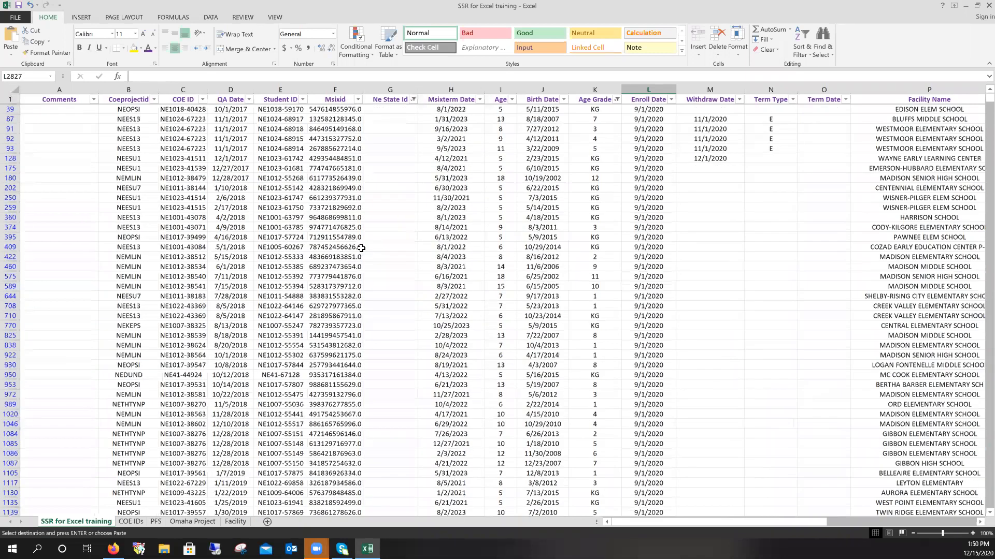
- Fill the visible Age Grade cells yellow
left_click_drag(594, 111, 598, 503)
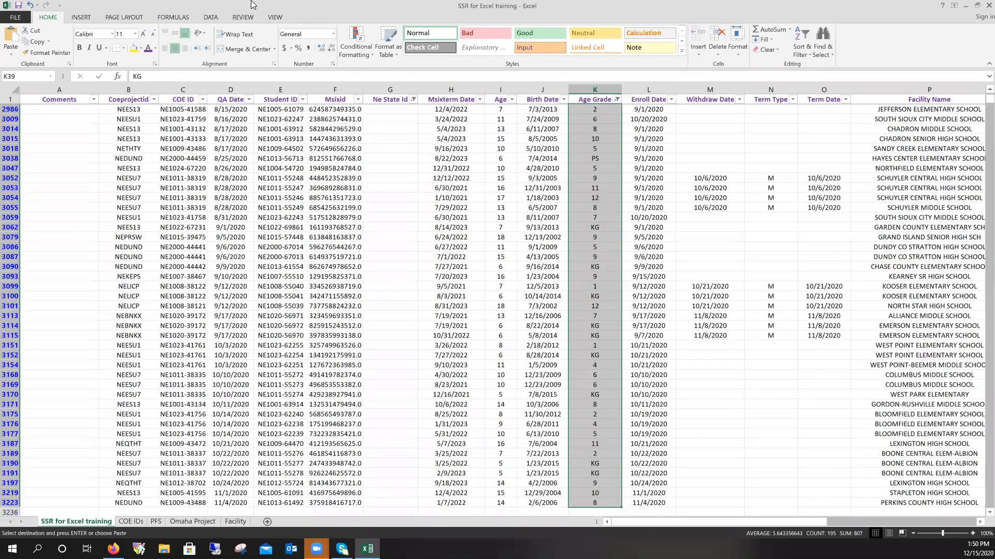
left_click(133, 49)
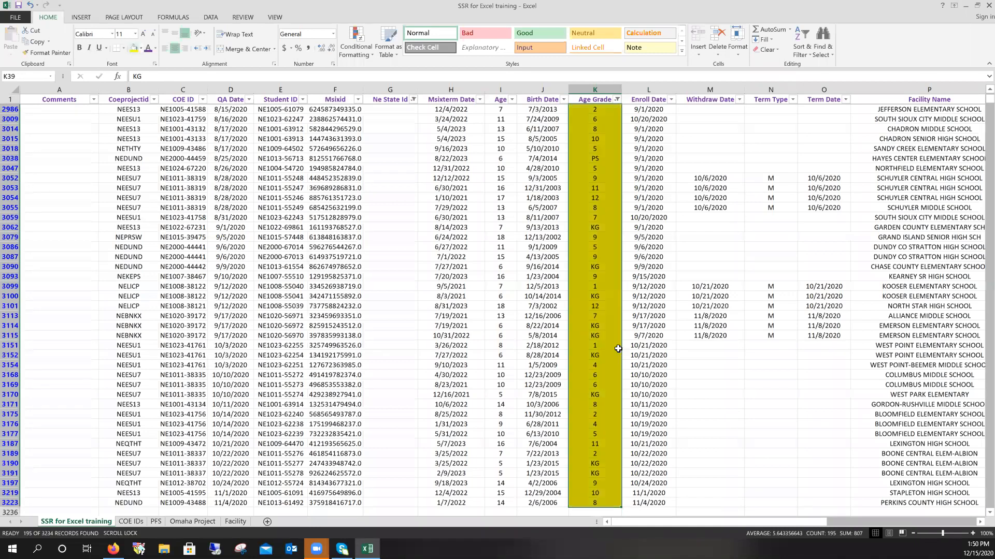
left_click(84, 111)
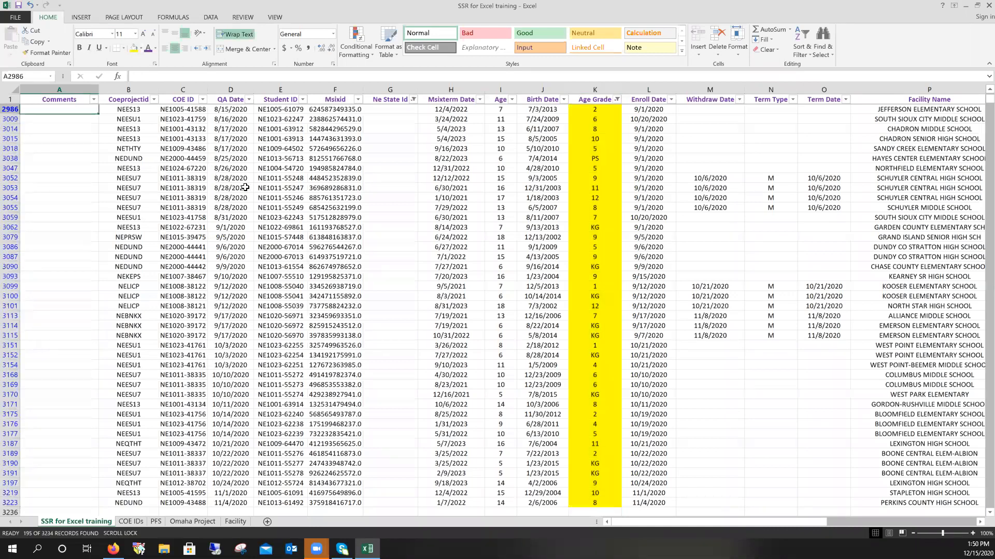
- Scroll back to the top of the sheet and open the Term Type filter dropdown
scroll(248, 189, "up", 15)
scroll(254, 191, "up", 15)
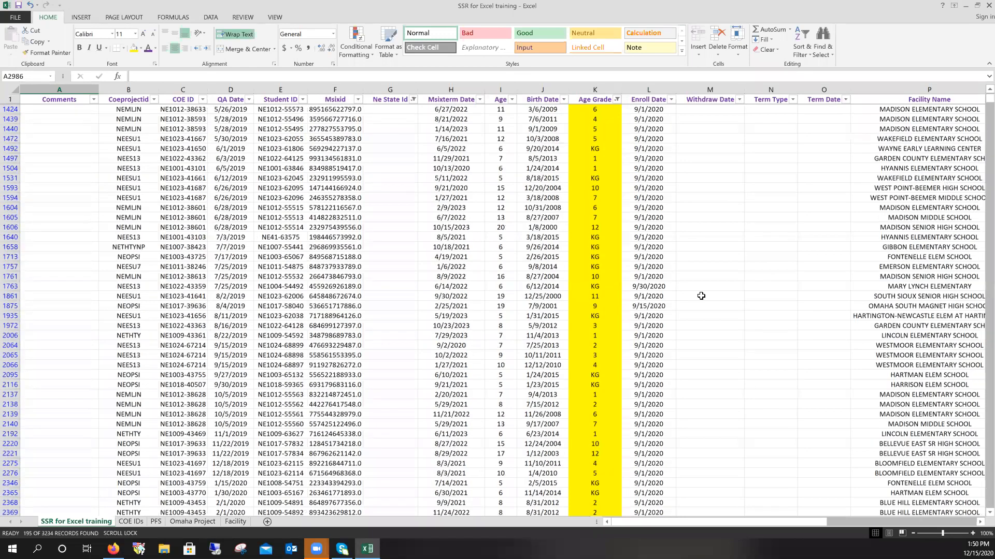
scroll(673, 294, "up", 4)
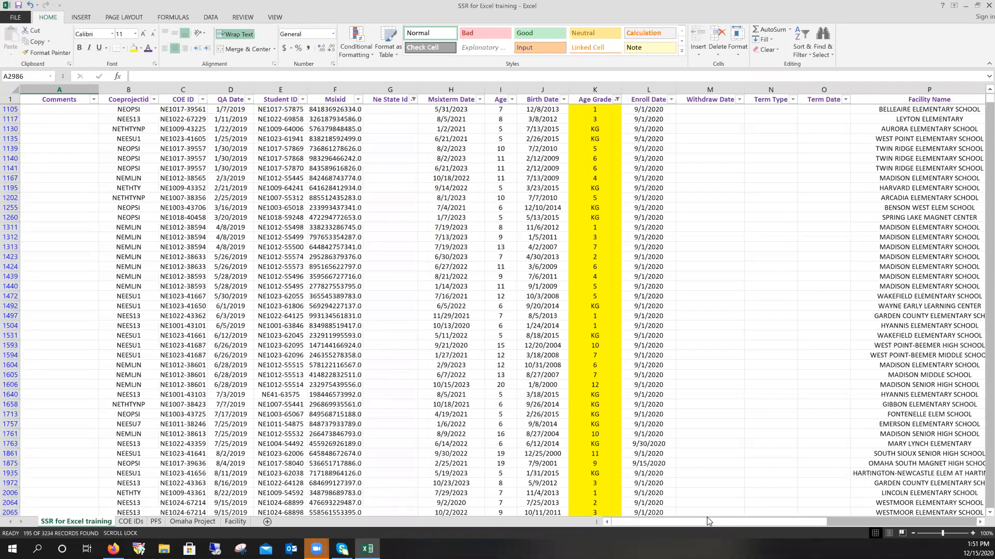
scroll(169, 207, "up", 7)
scroll(640, 309, "up", 5)
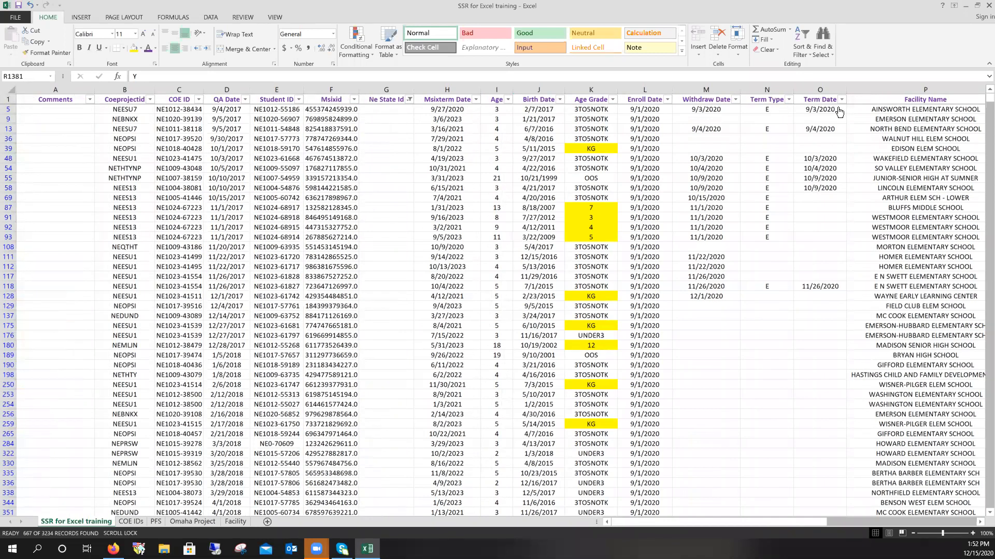
left_click(788, 99)
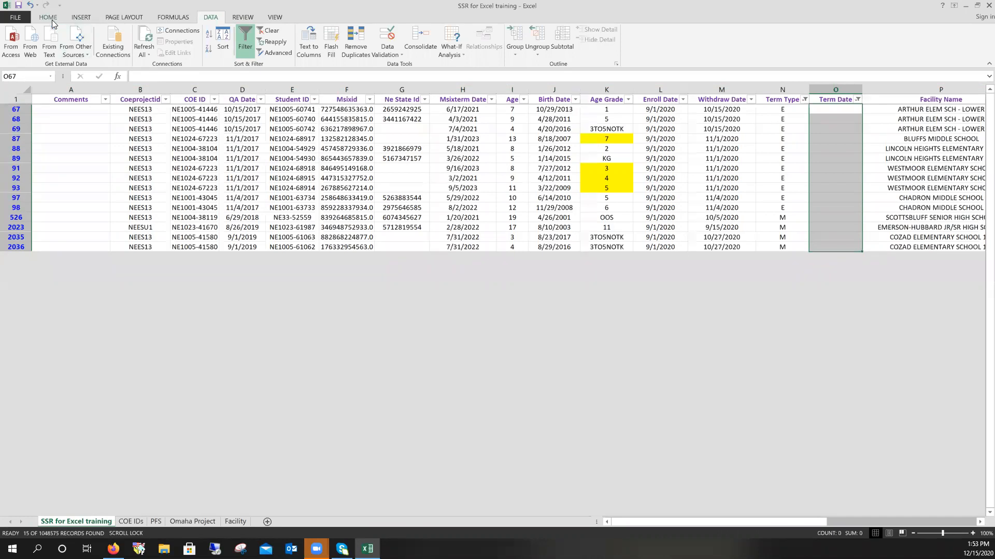
- Apply the Term Type filter, fill the blank Term Date cells yellow, then turn filtering off
left_click(54, 21)
left_click(134, 47)
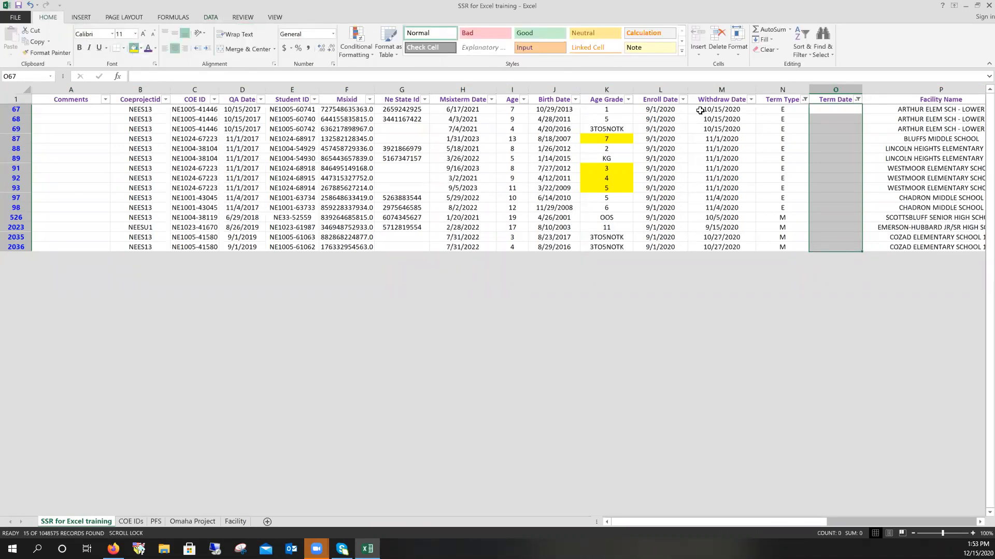
left_click(834, 140)
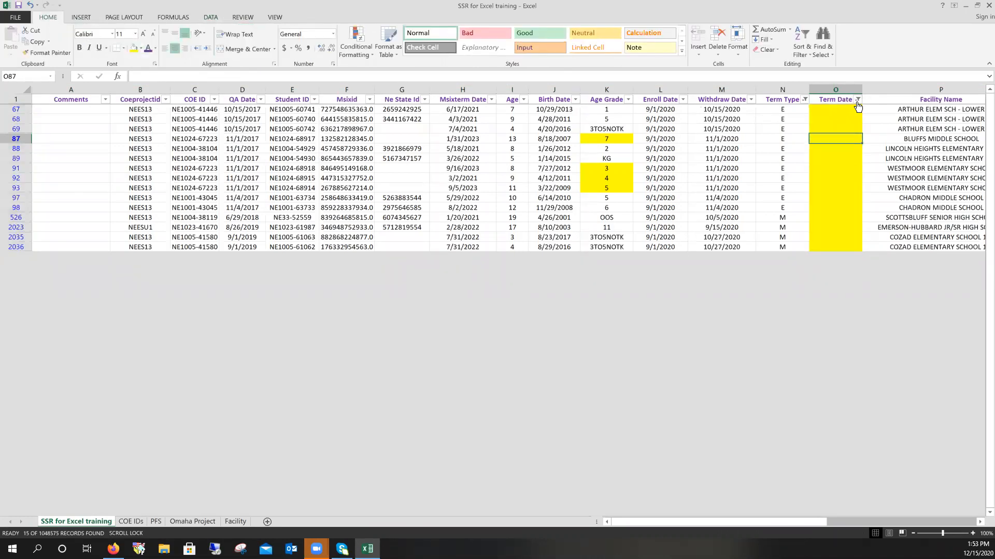
left_click(12, 91)
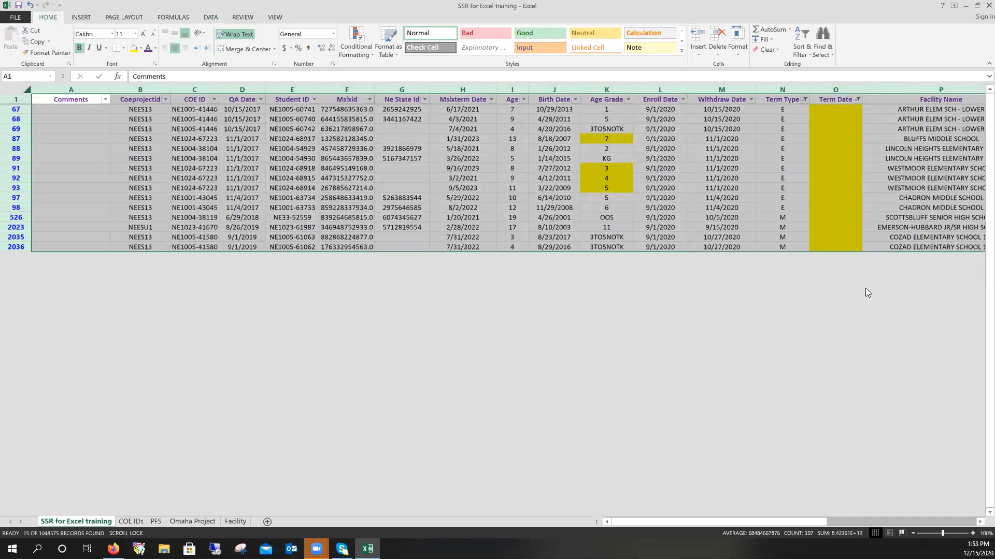
left_click(210, 18)
left_click(245, 41)
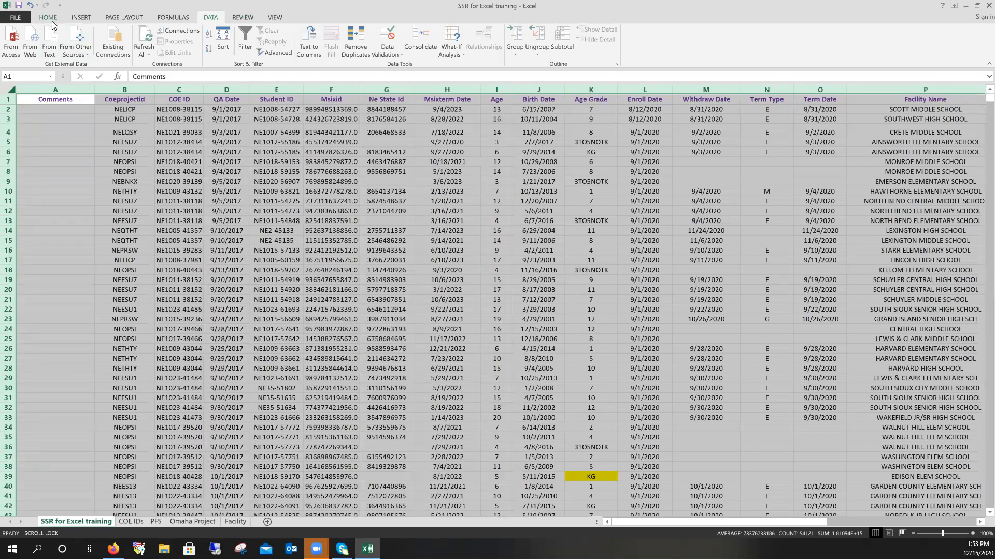
- Search the sheet for 'Danielle' with Find and list all matching cells
left_click(50, 18)
left_click(822, 44)
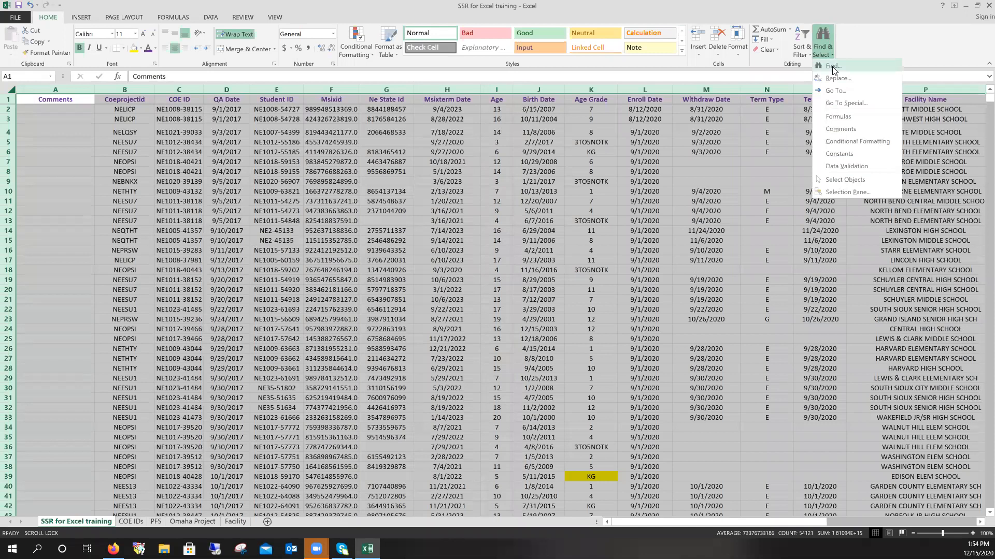
left_click(833, 66)
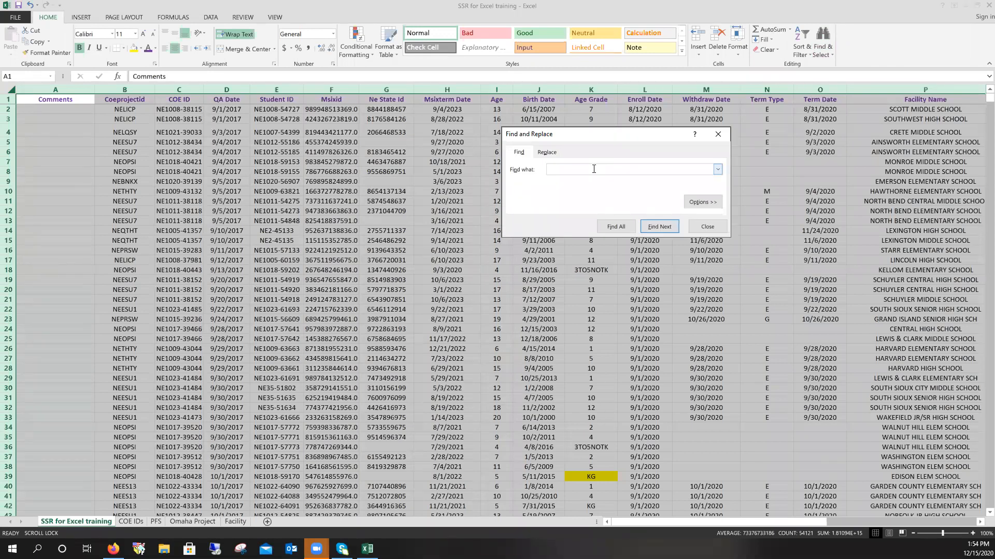
type("Danielle")
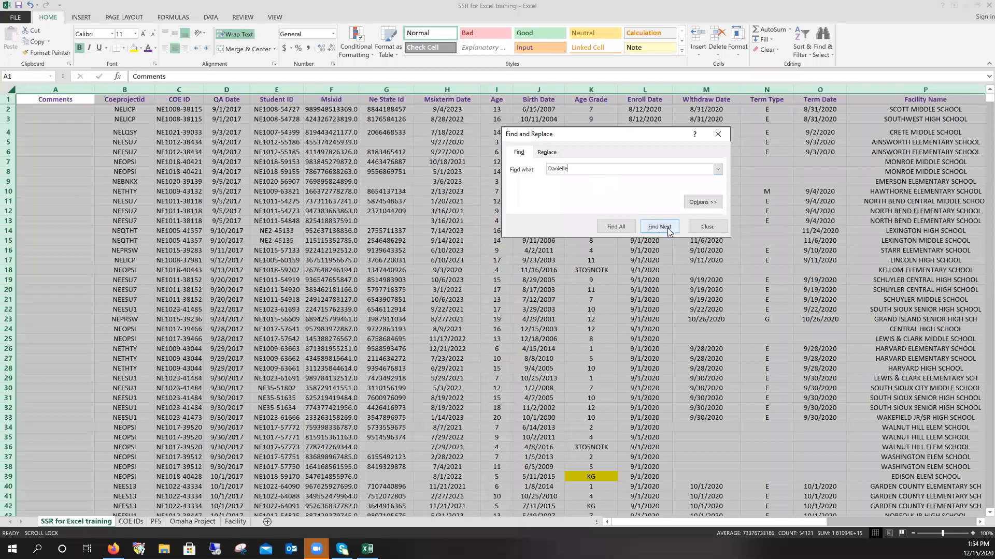
left_click(627, 225)
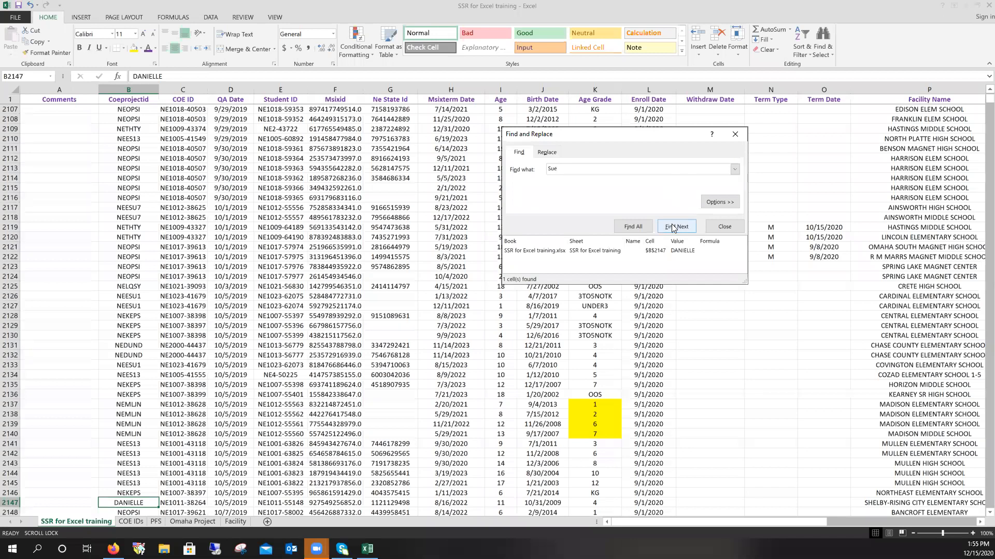
- Step through every SUE match in Coeprojectid, then reopen Find and delete the old term 'Sue'
left_click(673, 227)
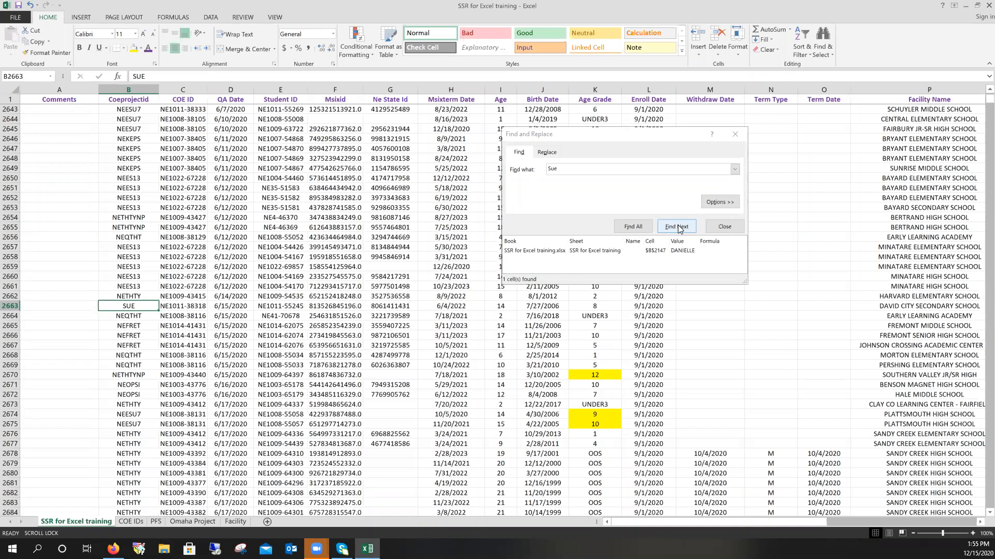
left_click(676, 227)
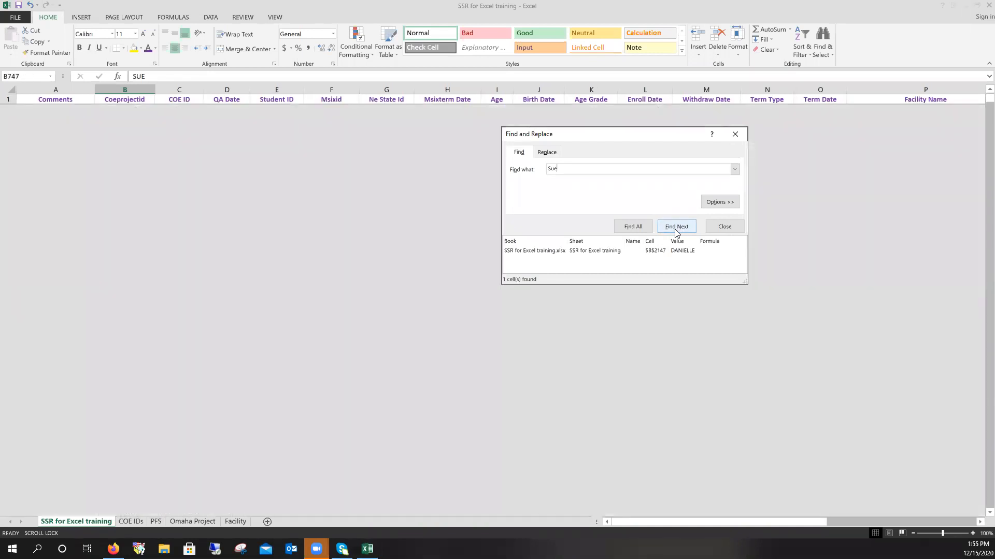
left_click(110, 306)
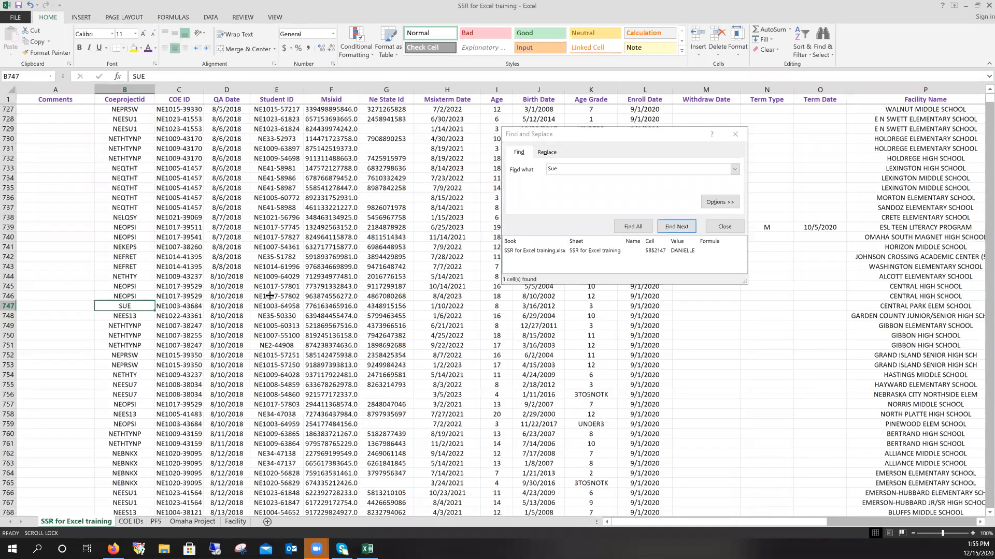
left_click(672, 231)
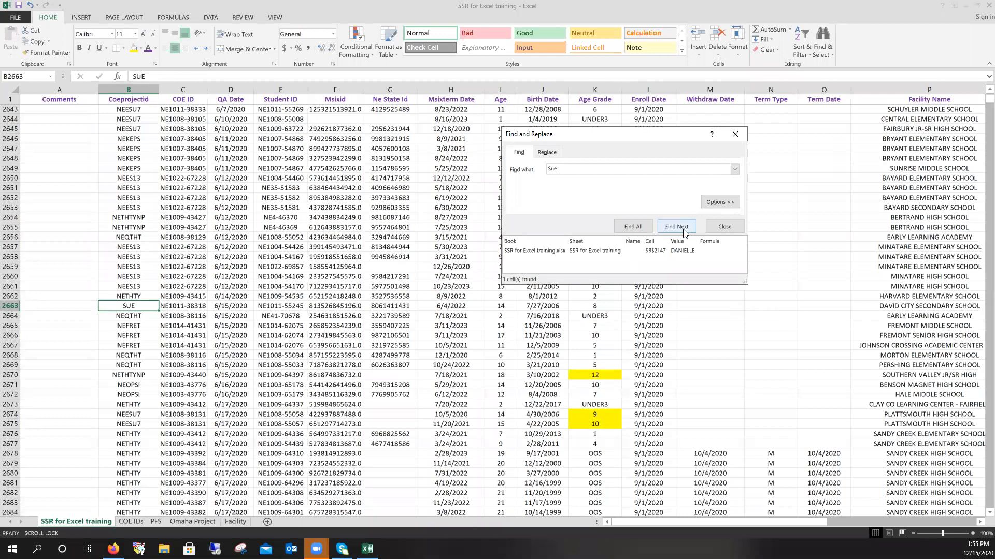
left_click(686, 226)
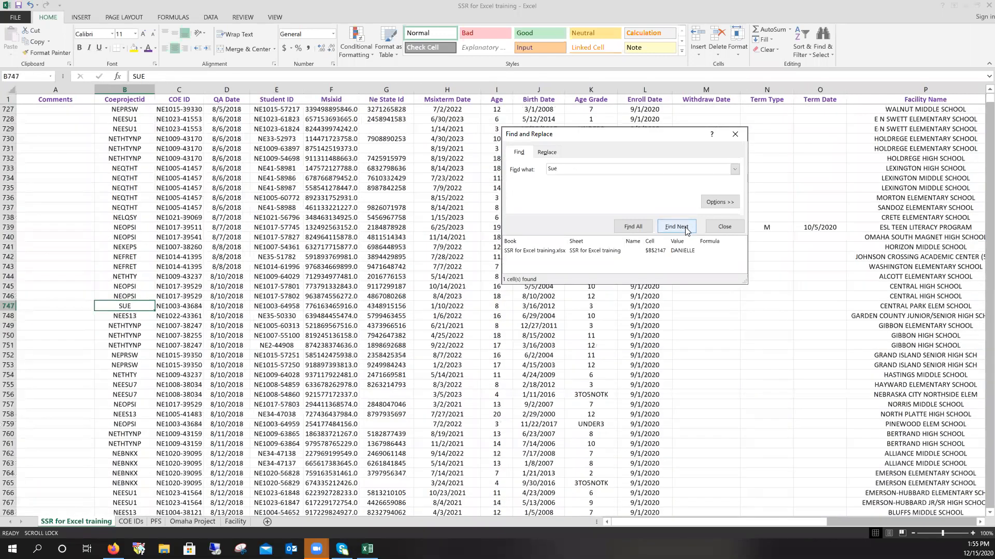
left_click(686, 228)
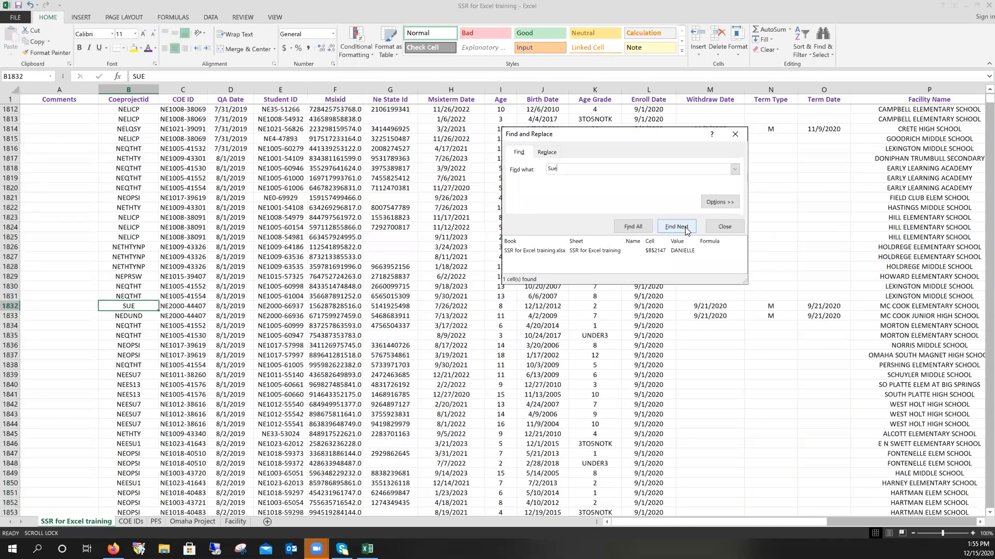
left_click(684, 227)
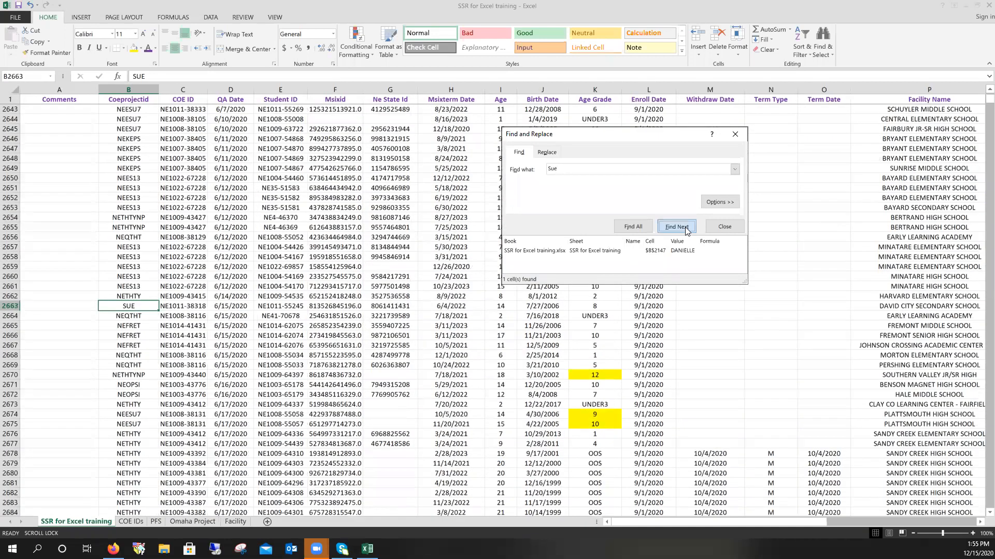
left_click(684, 227)
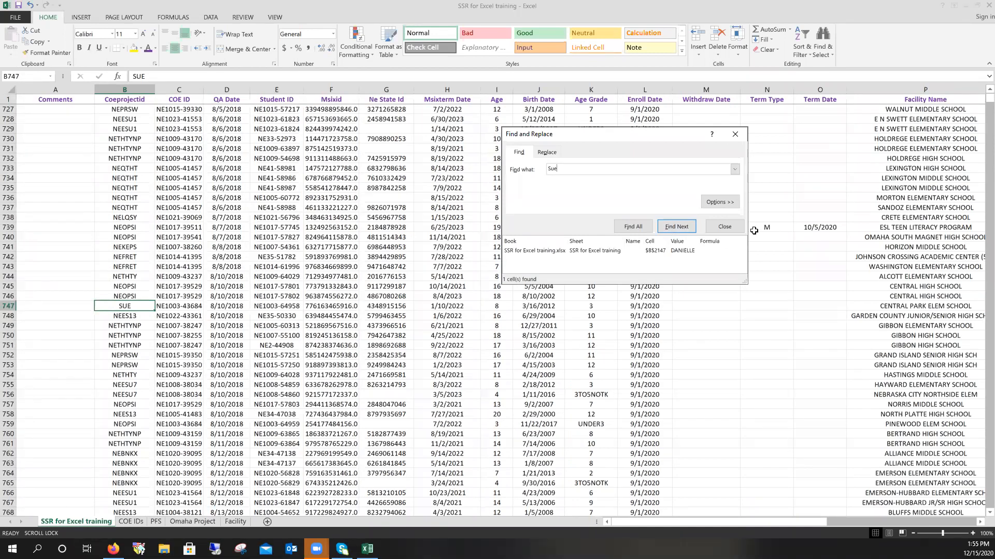
left_click(717, 227)
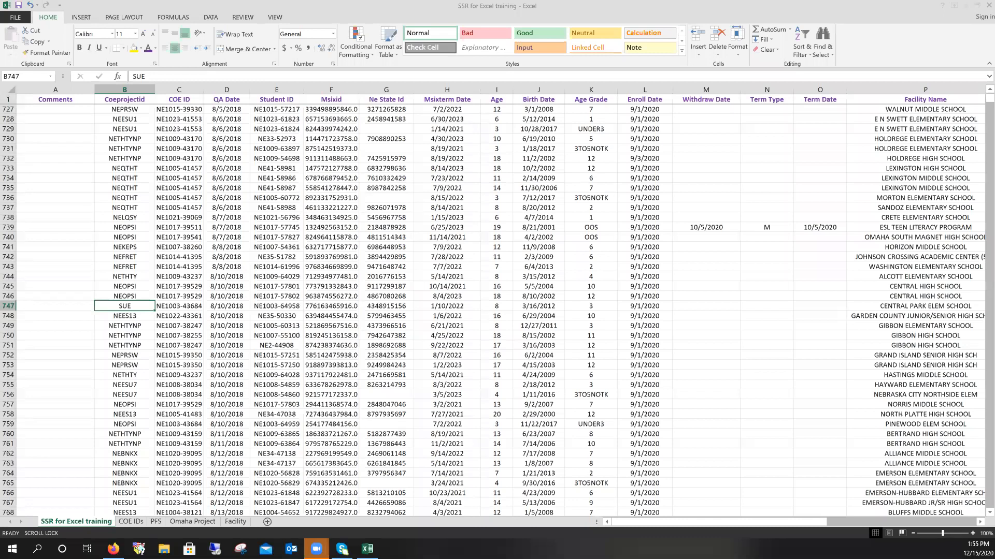
key("ctrl+f")
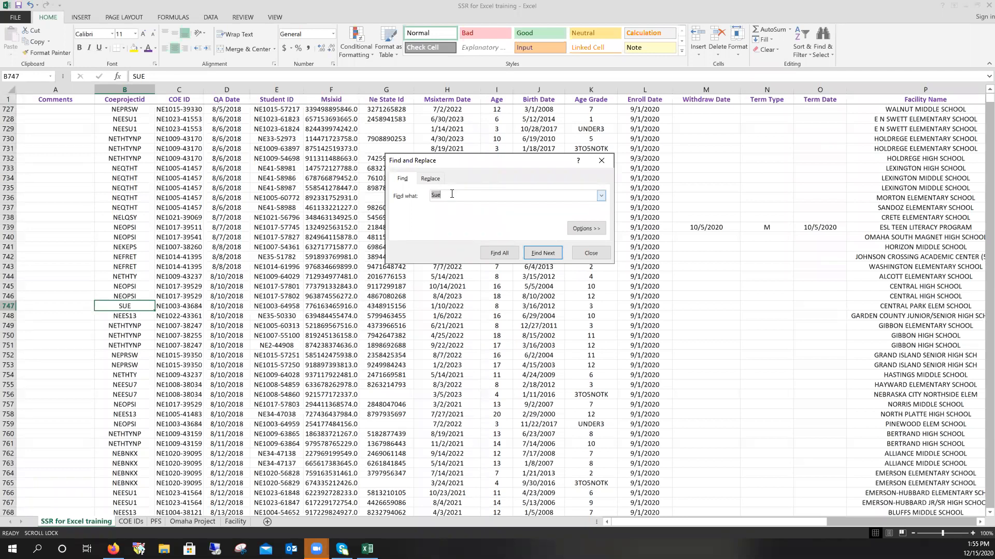
key("BackSpace")
- Insert a new column before Withdraw Date and title it 'Days between'
left_click(582, 254)
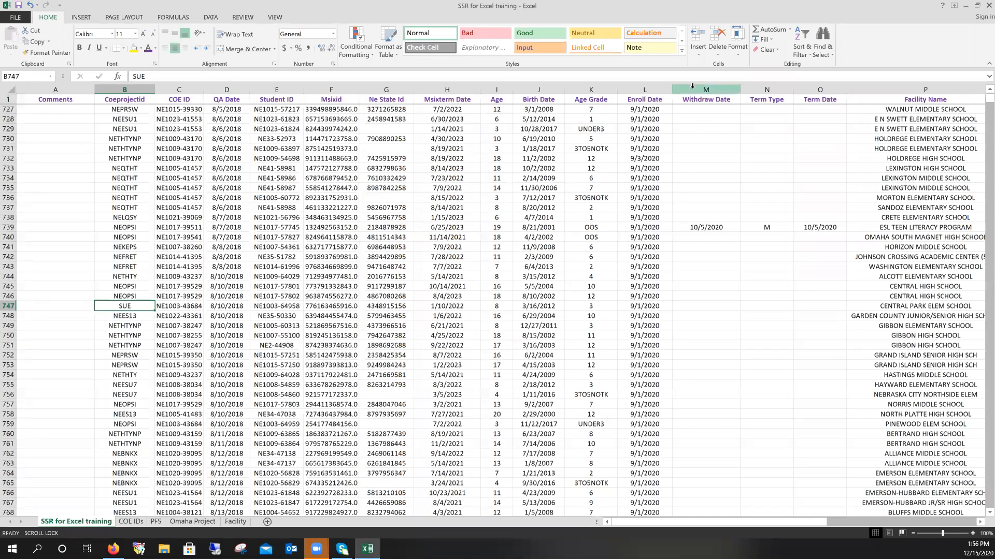
left_click(978, 525)
left_click(977, 525)
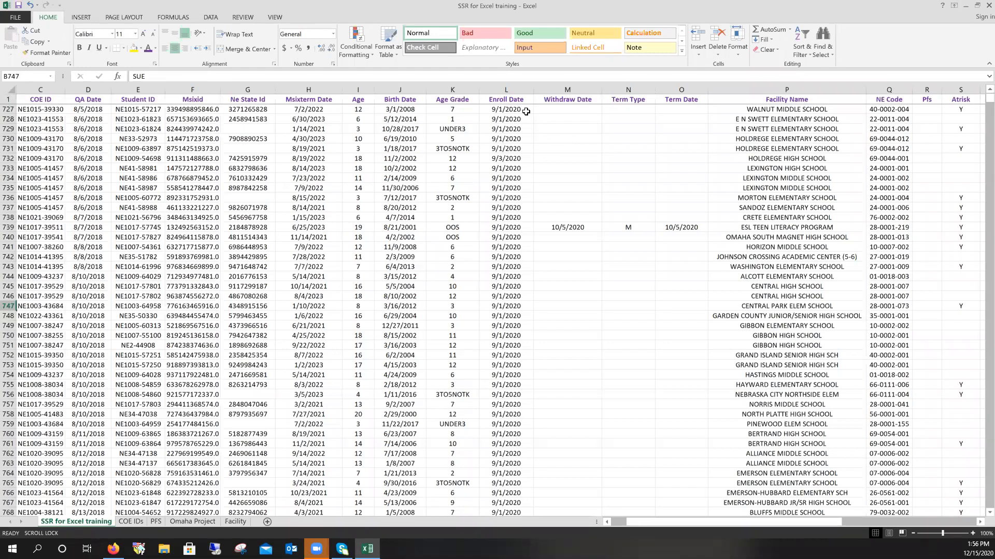
left_click(547, 86)
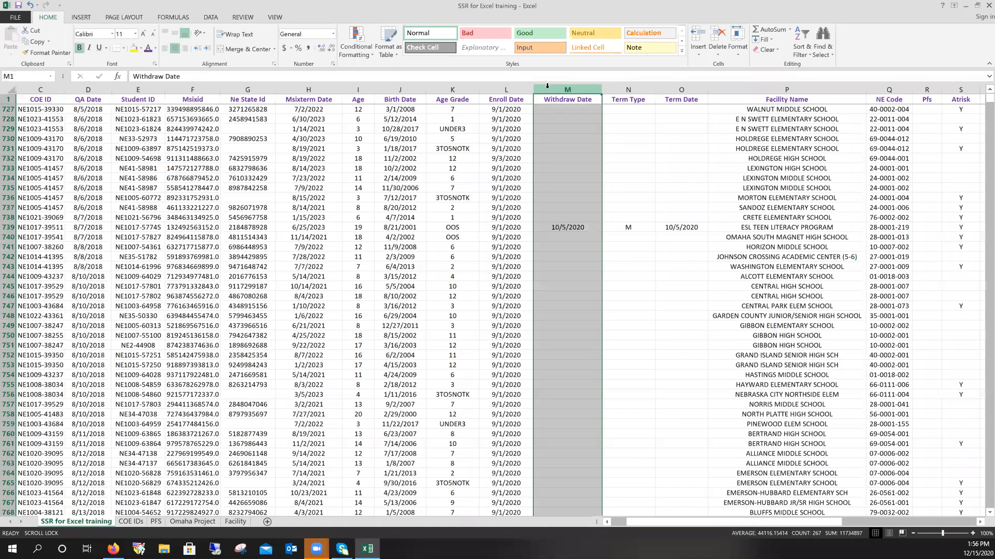
right_click(547, 86)
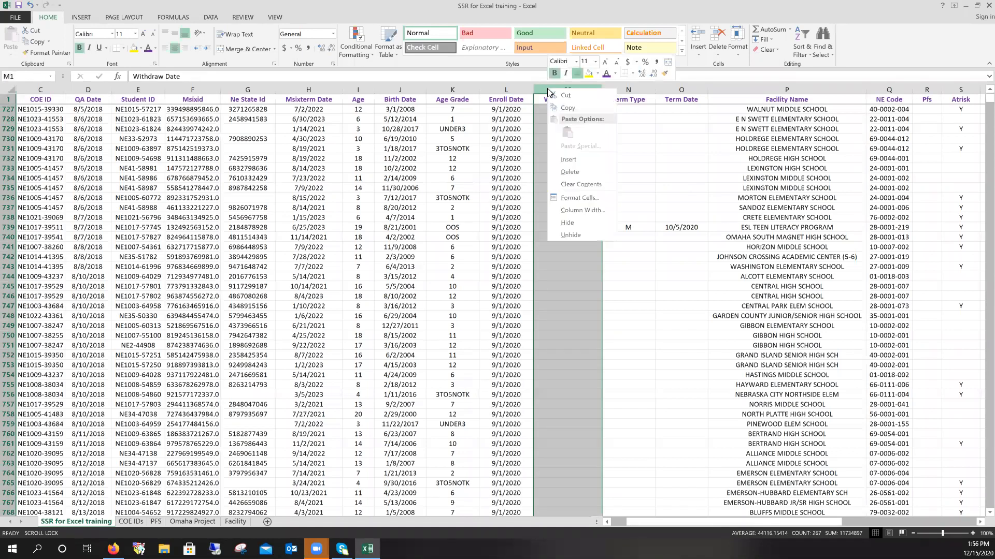
left_click(569, 159)
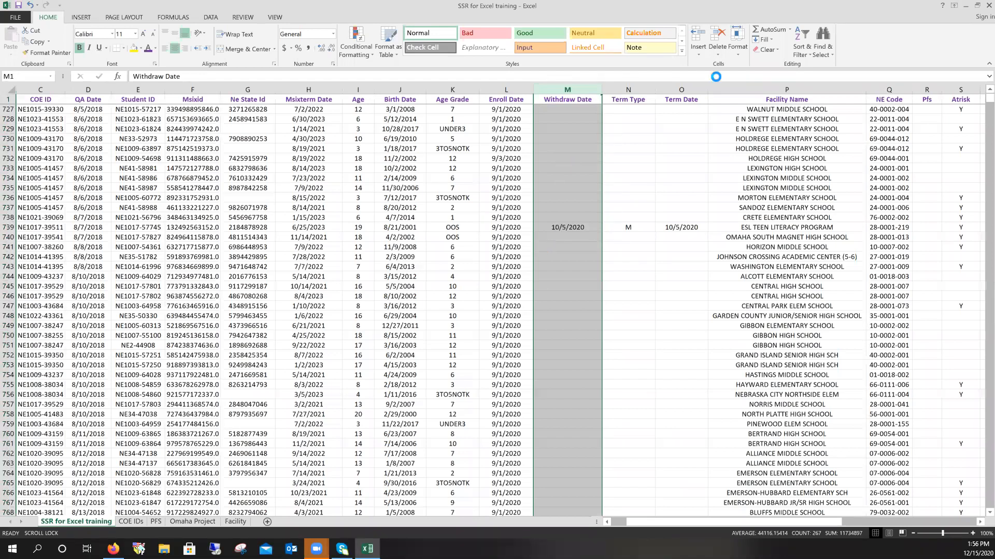
left_click(567, 100)
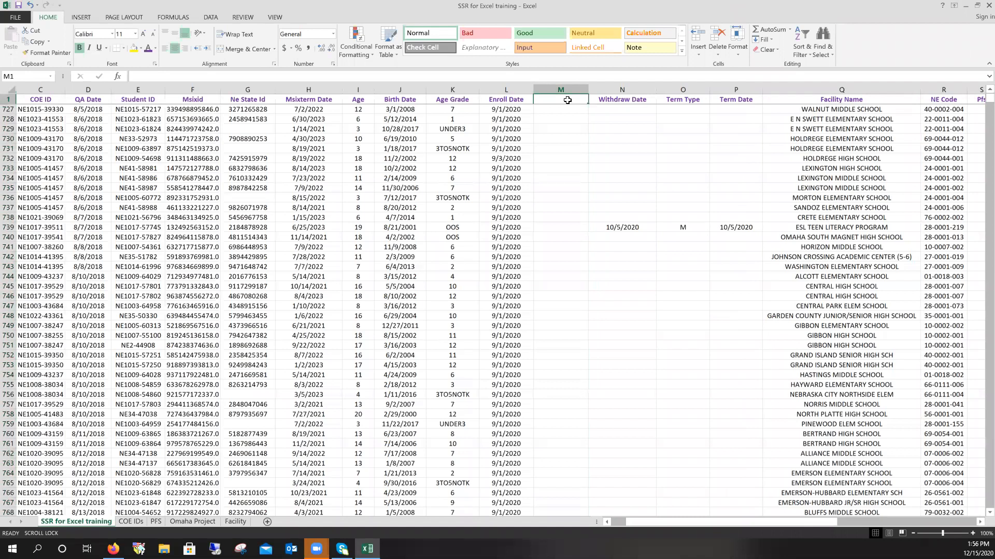
type("Days between")
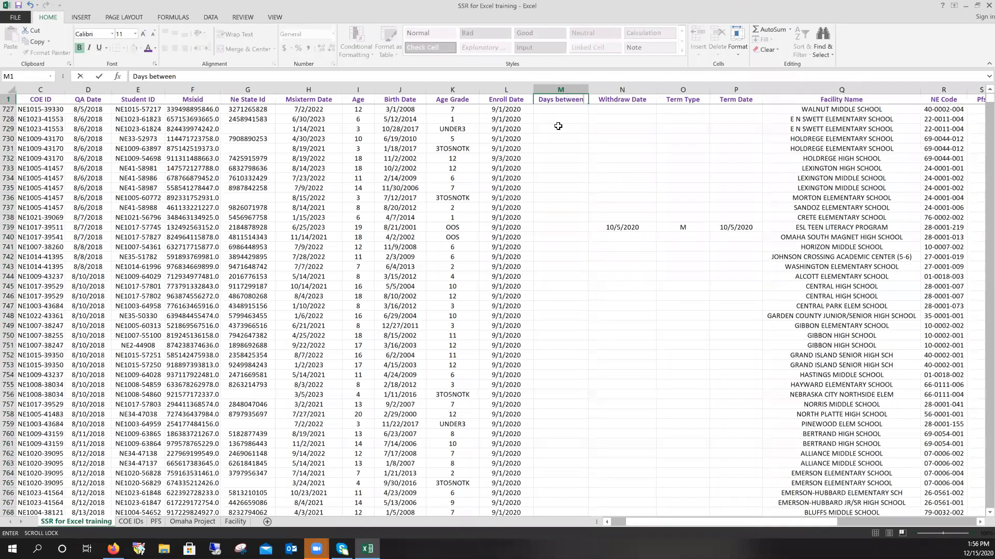
- Turn on filtering and hide rows whose Withdraw Date is blank
left_click(11, 90)
left_click(211, 17)
left_click(245, 41)
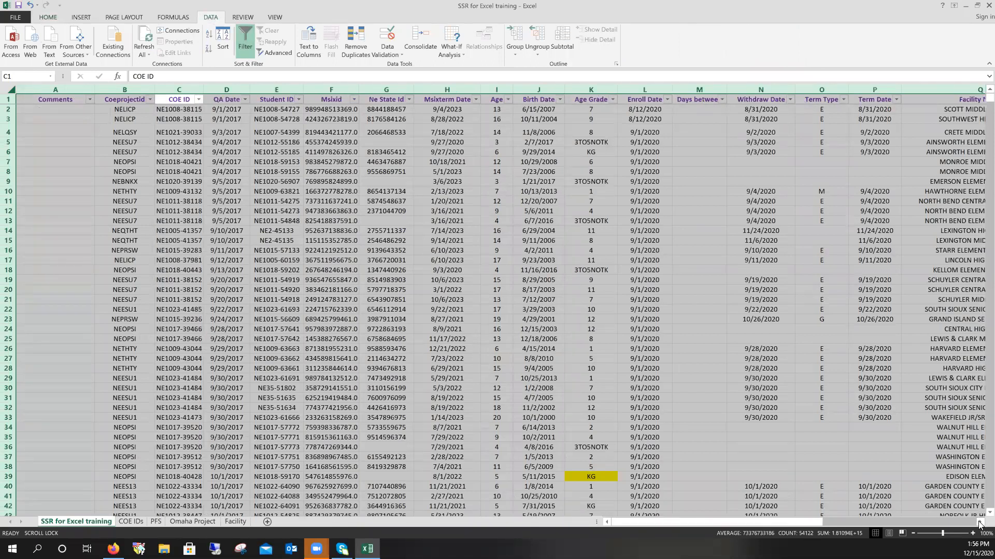
scroll(979, 523, "right", 4)
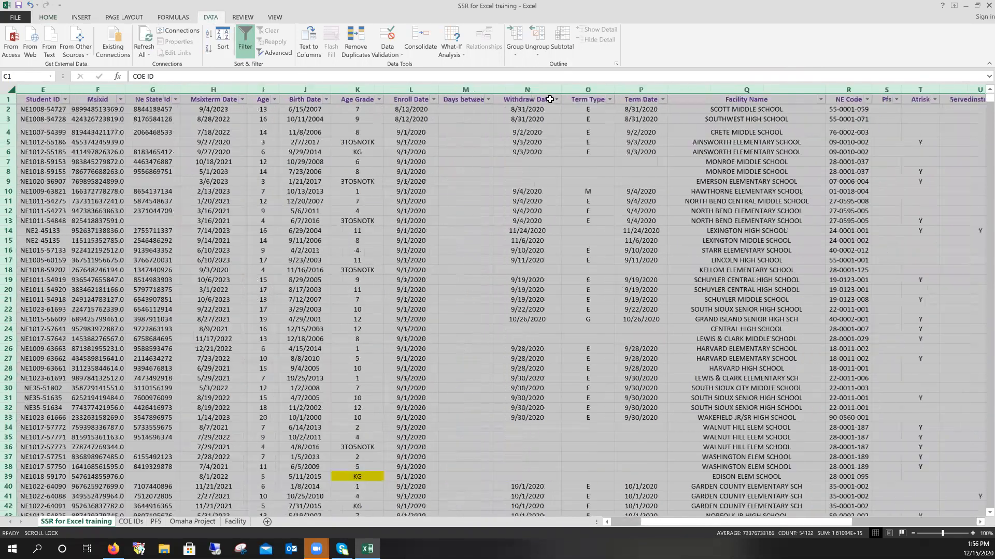
left_click(556, 100)
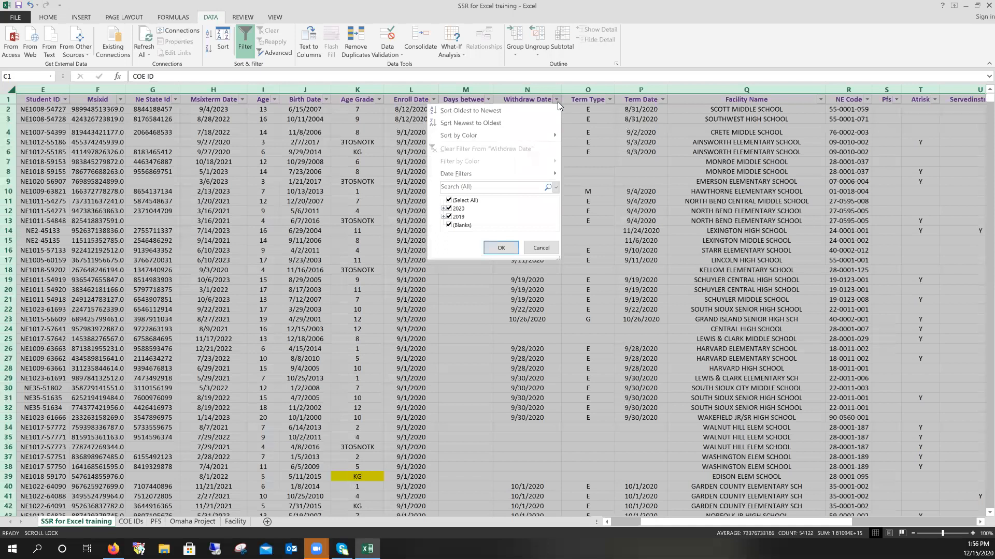
left_click(449, 225)
left_click(501, 247)
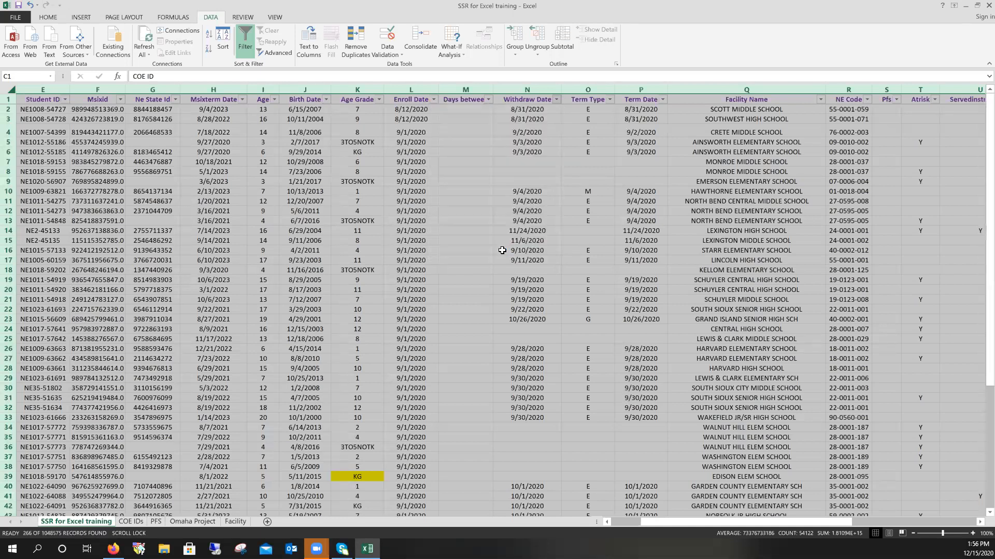
left_click(451, 111)
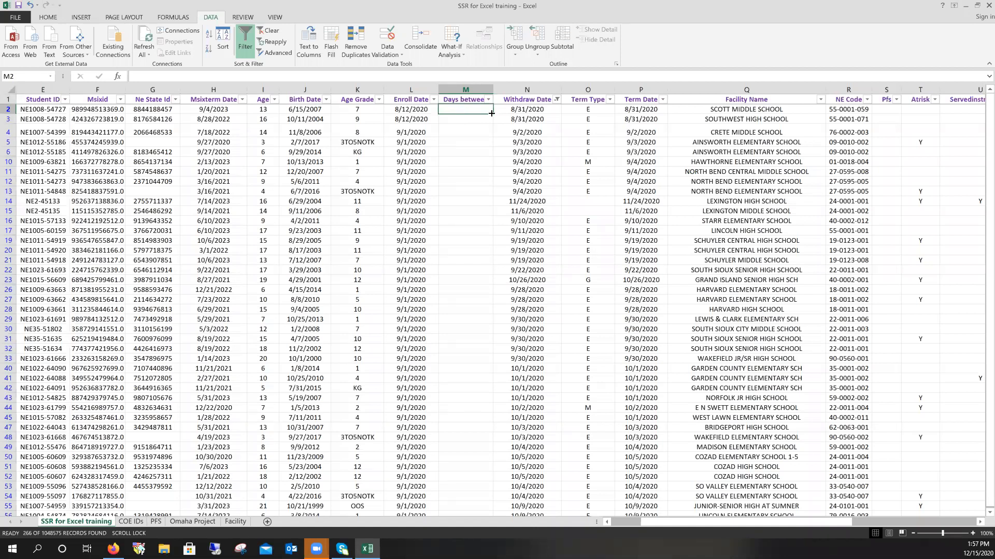
- Enter the formula =N2-L2 in M2 to subtract Enroll Date from Withdraw Date
type("=")
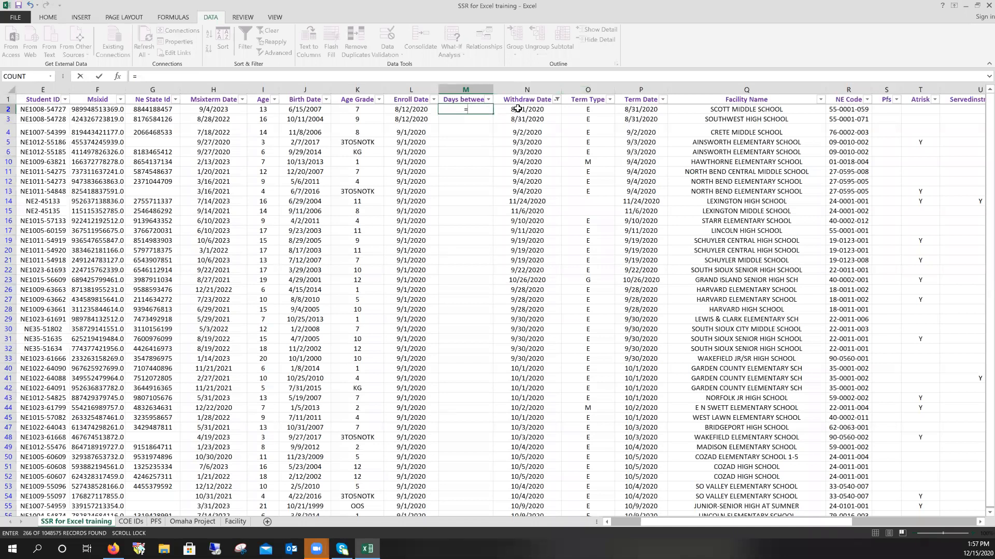
left_click(472, 110)
type("N2")
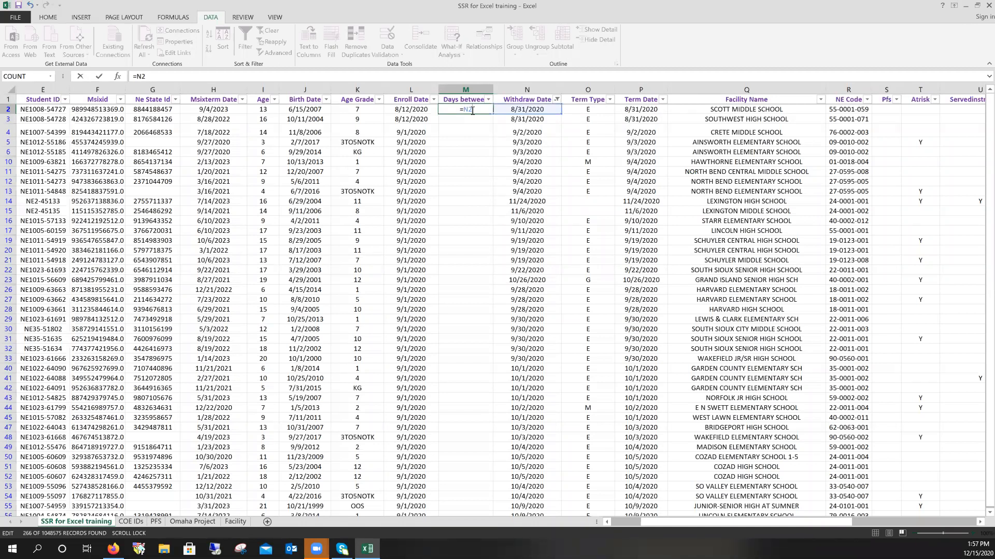
type("-L2")
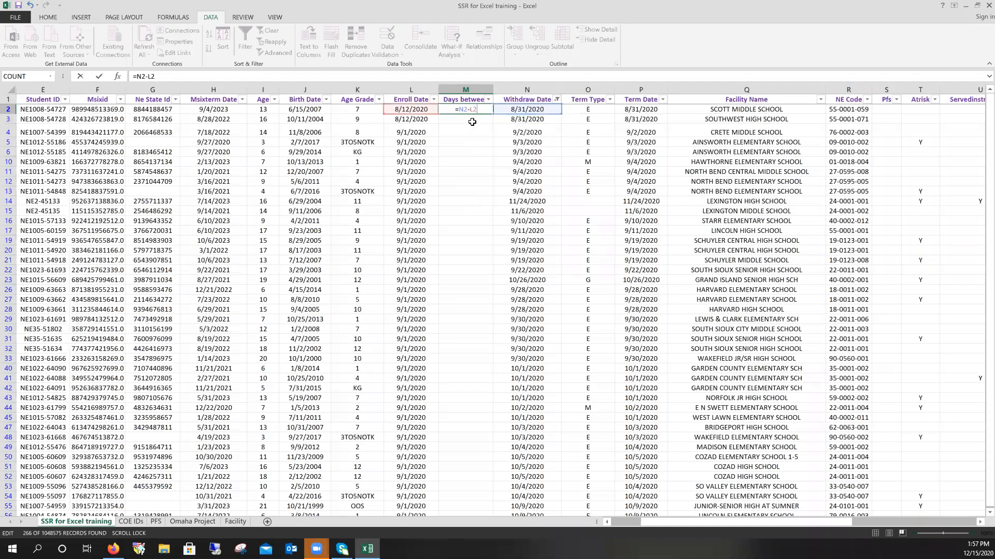
key("Return")
left_click(478, 111)
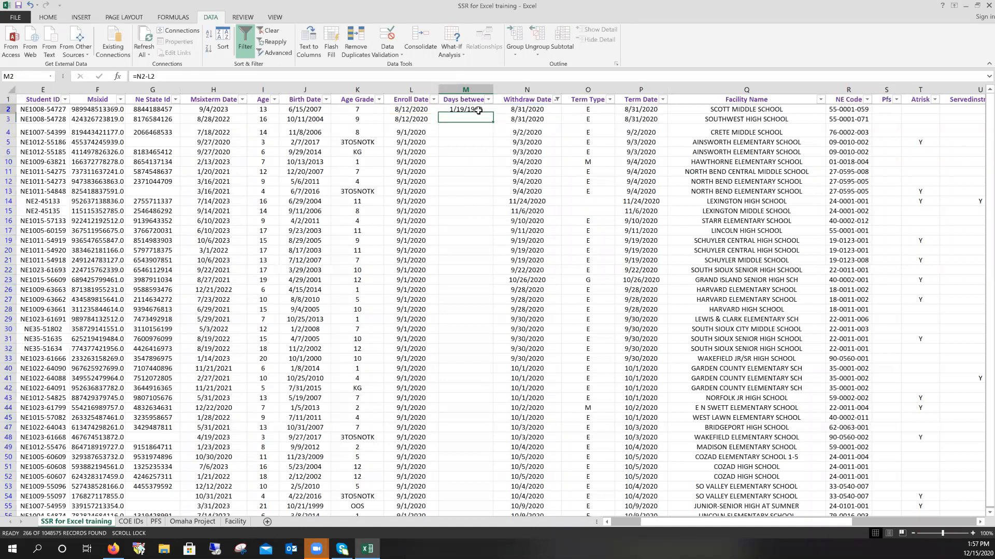
- Format M2 as Number with two fewer decimal places so it reads 19
left_click(51, 17)
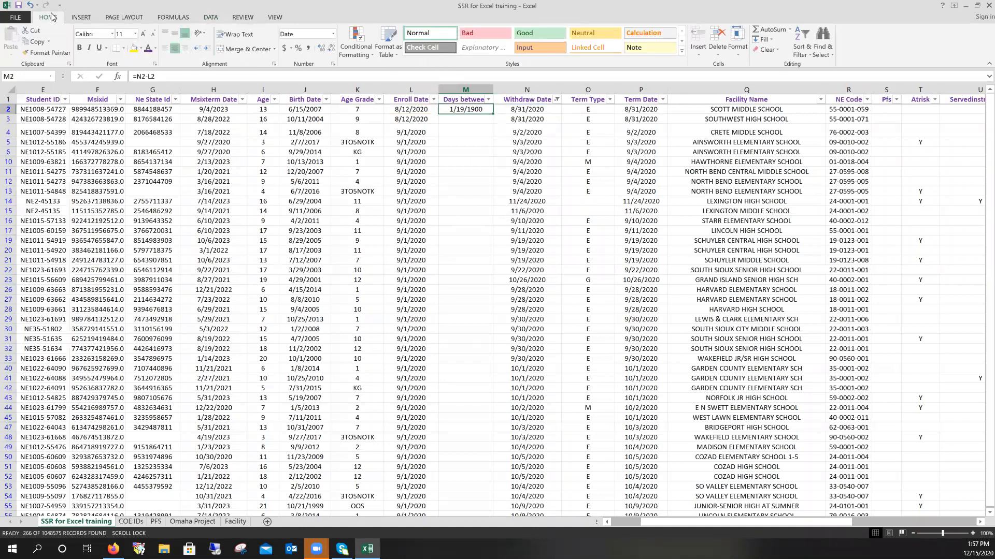
left_click(174, 17)
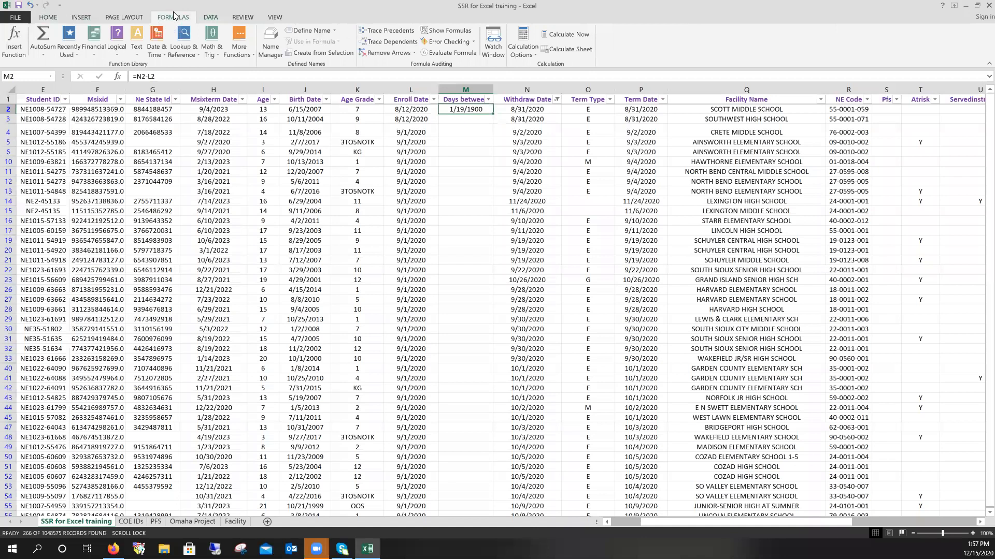
left_click(49, 18)
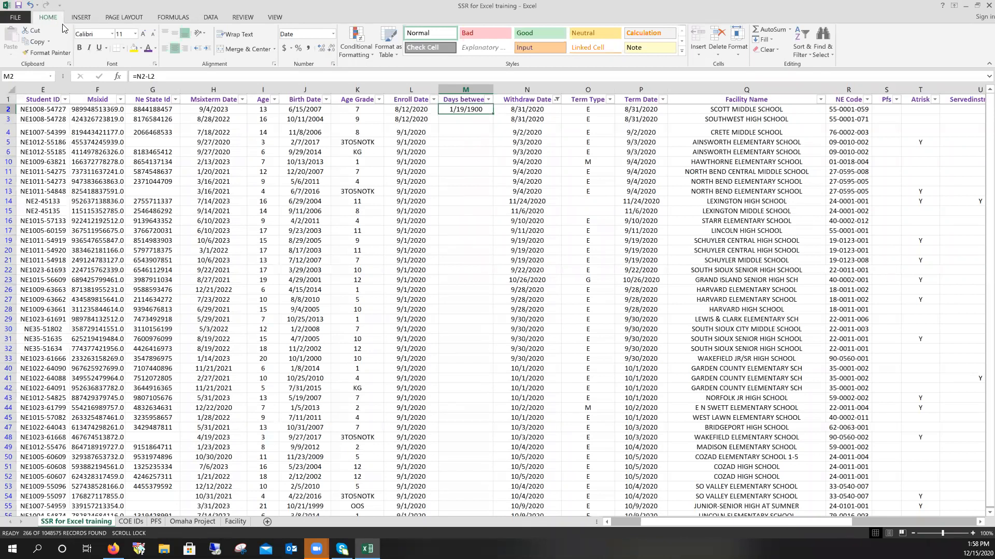
left_click(334, 35)
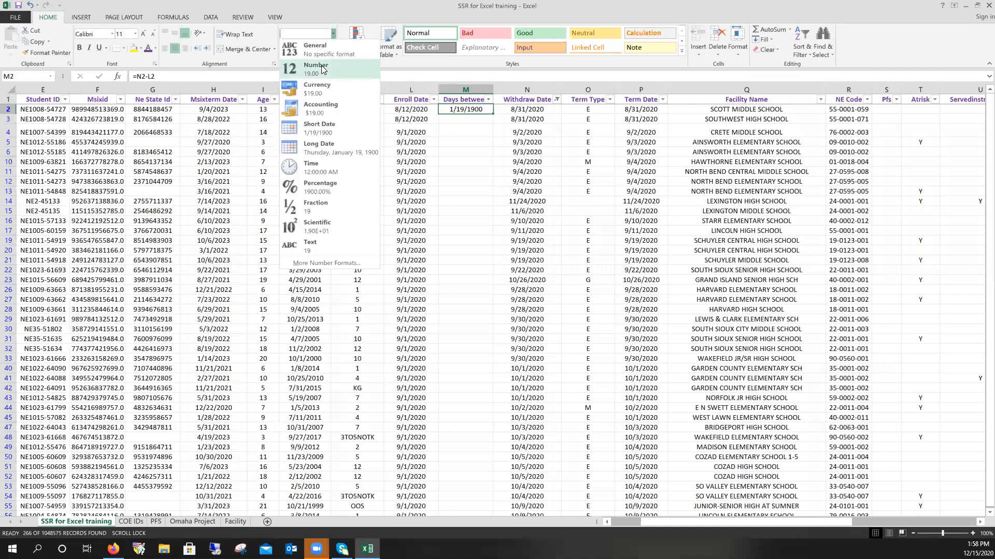
left_click(322, 69)
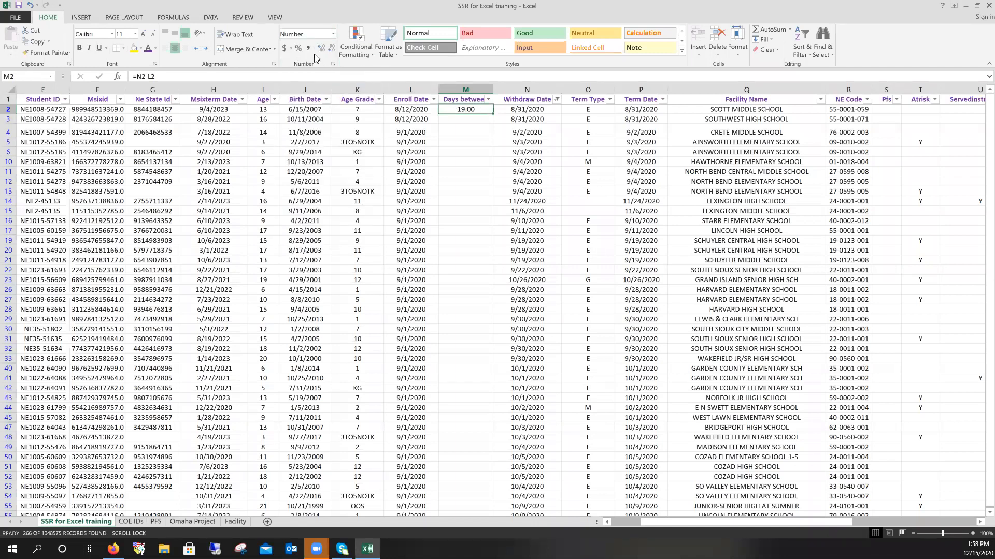
left_click(331, 48)
left_click(331, 48)
left_click(466, 120)
left_click(472, 109)
- Copy the M2 formula into M3:M47 and spot-check the resulting day counts
key("ctrl+c")
left_click_drag(470, 120, 461, 422)
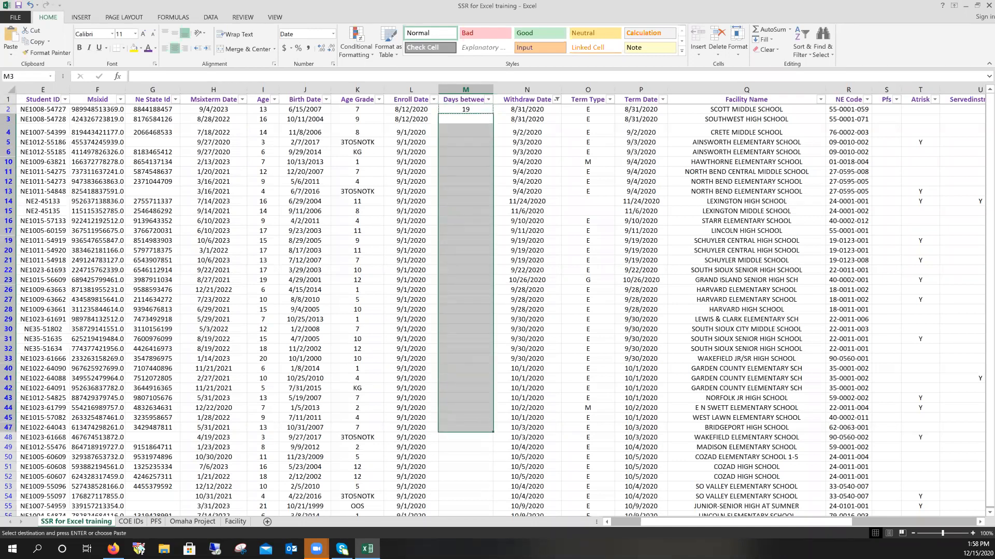
key("ctrl+v")
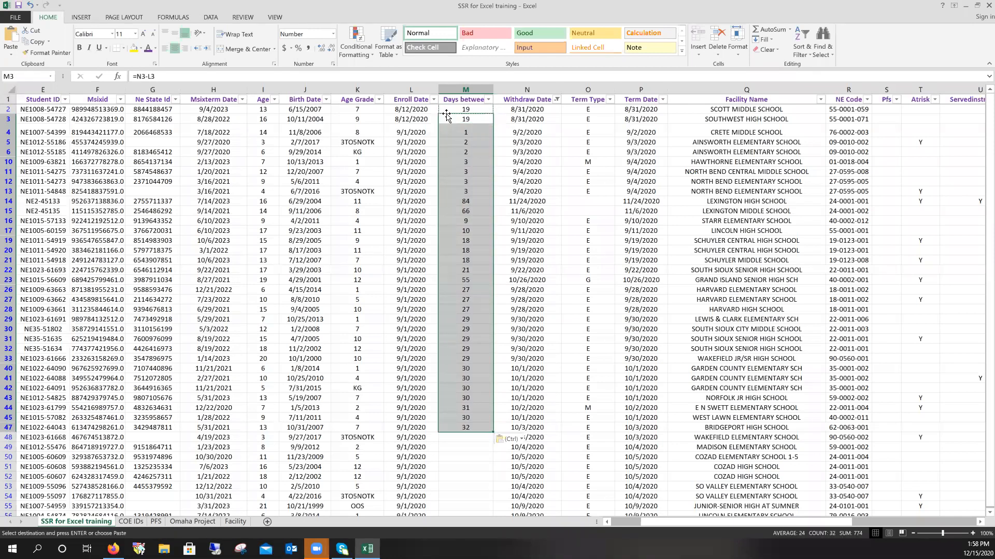
left_click(472, 164)
left_click(469, 212)
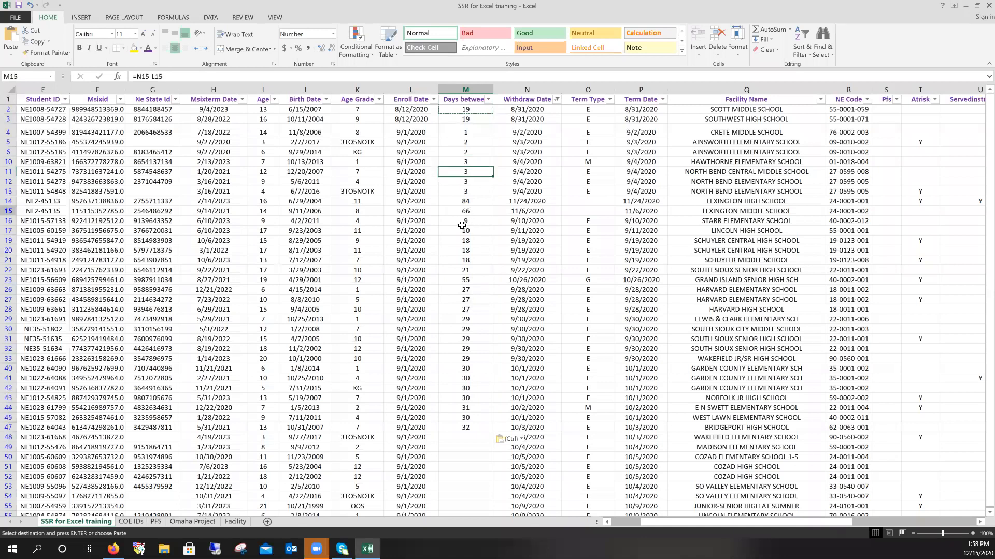
left_click(464, 280)
left_click(449, 222)
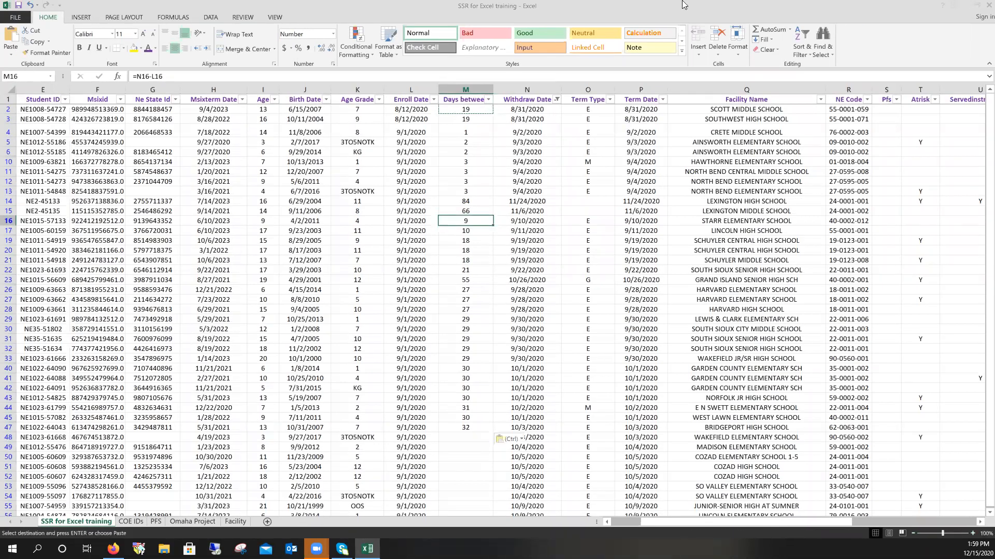
- Choose Encrypt with Password under File > Info > Protect Workbook
left_click_drag(725, 522, 691, 522)
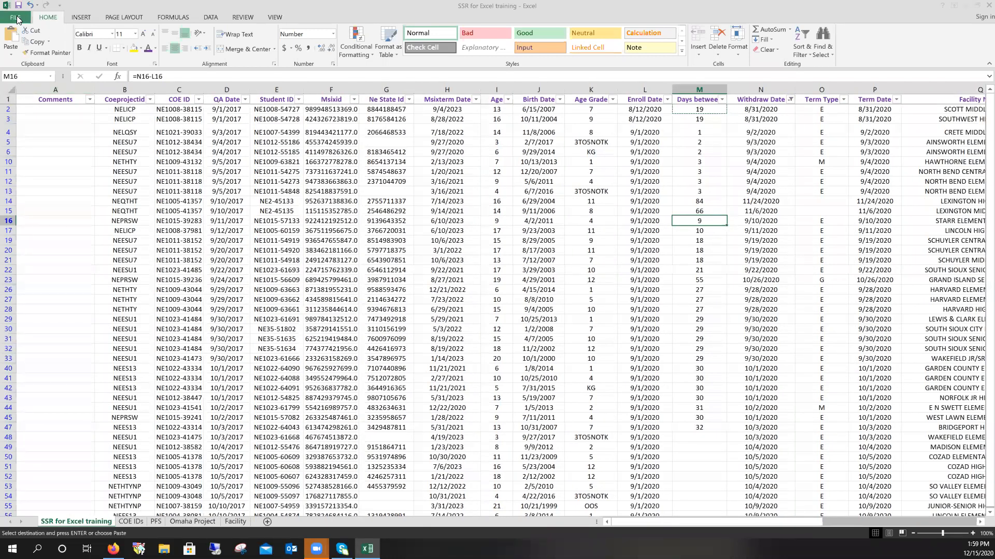
left_click(18, 18)
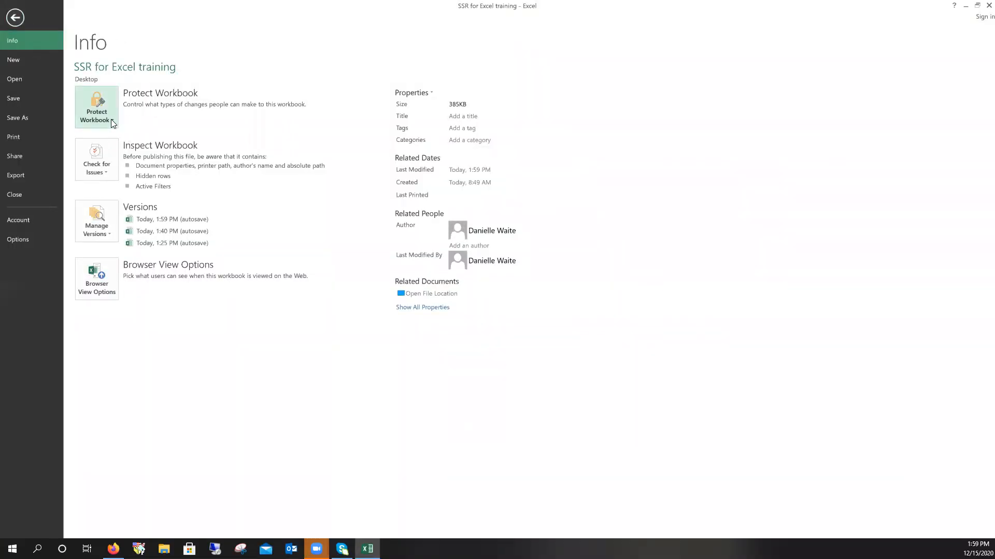
left_click(22, 21)
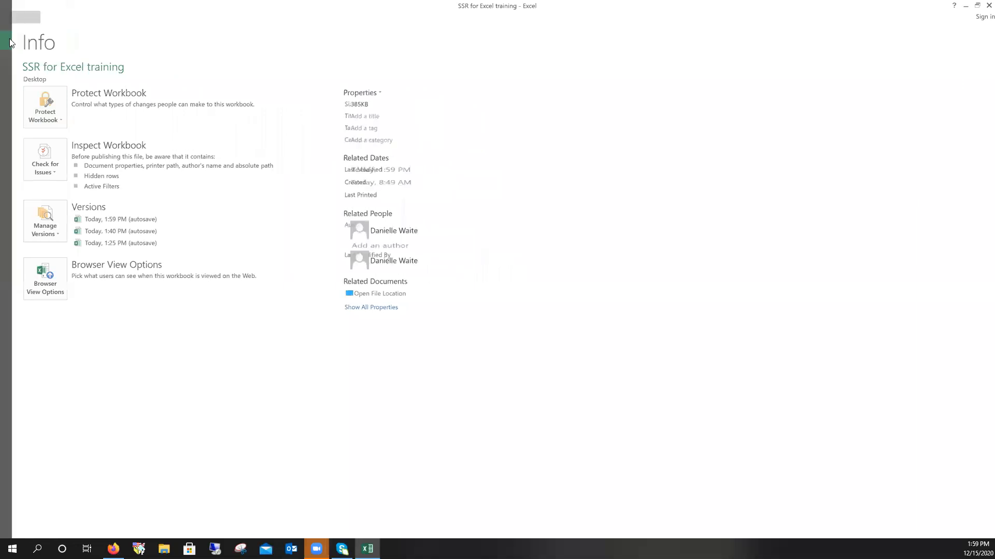
left_click(21, 18)
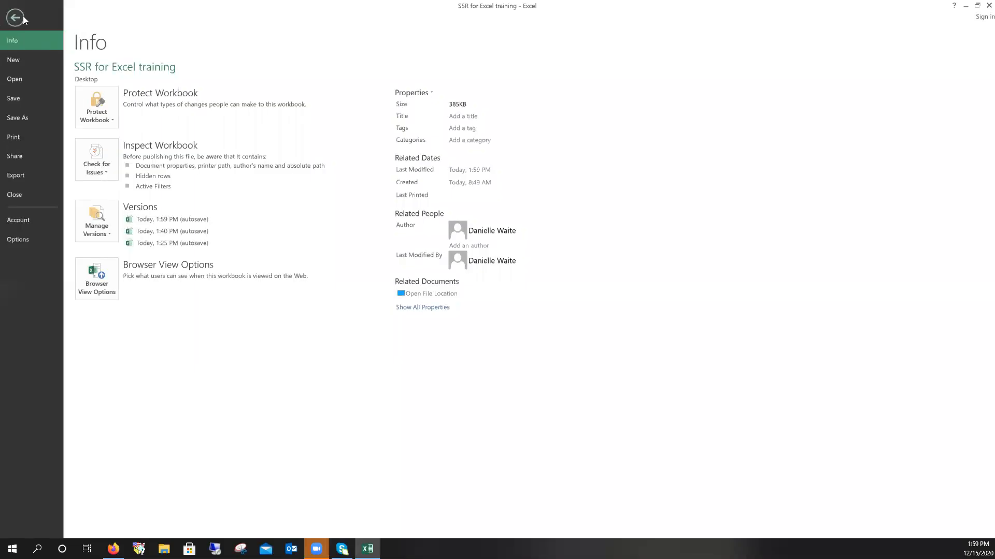
left_click(103, 120)
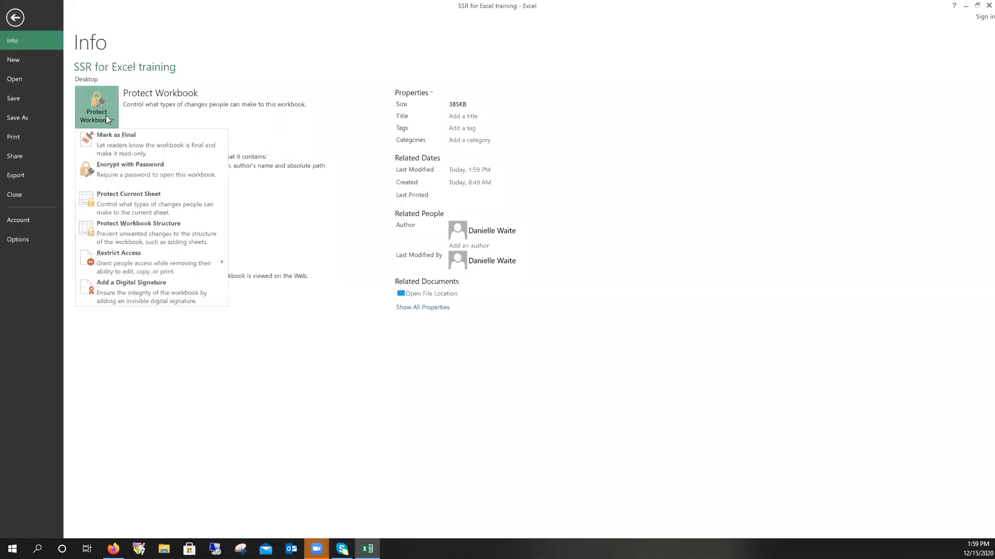
left_click(127, 169)
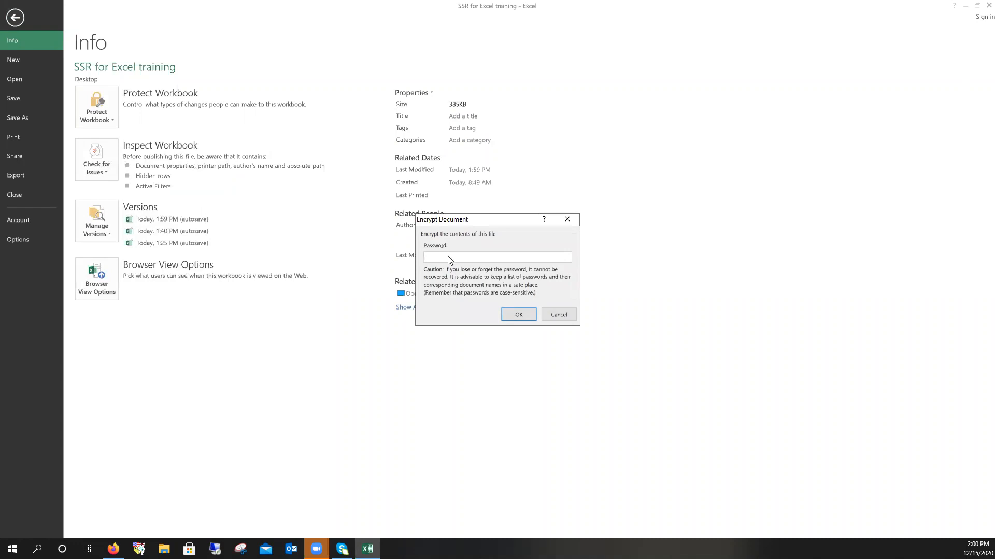
- Enter the workbook password and confirm it by entering it again
type("1234")
left_click(519, 315)
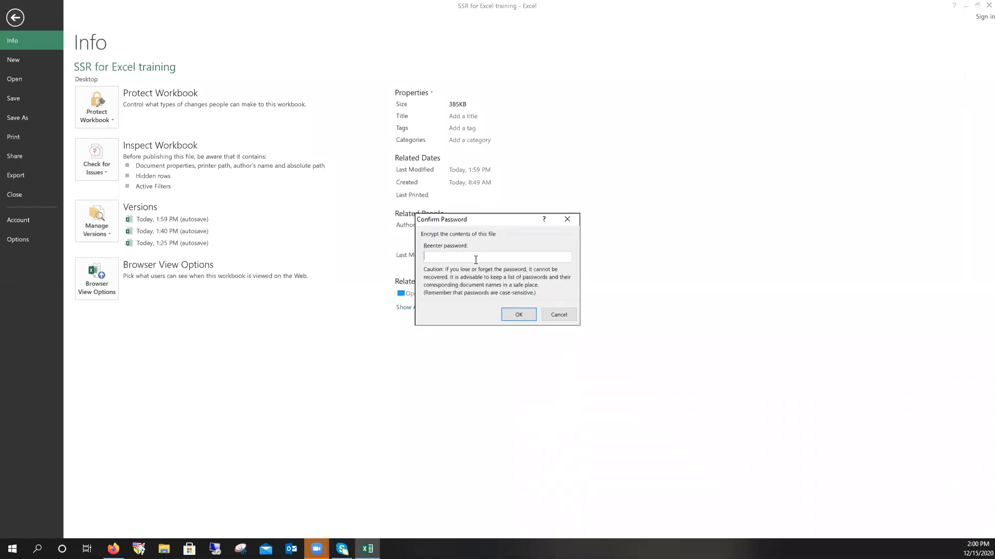
type("1234")
left_click(518, 315)
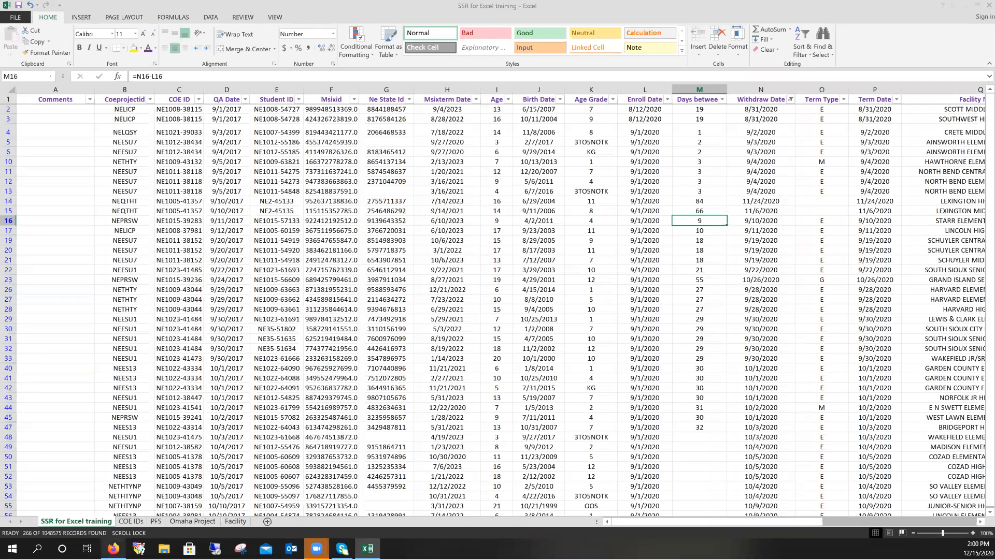
left_click(106, 547)
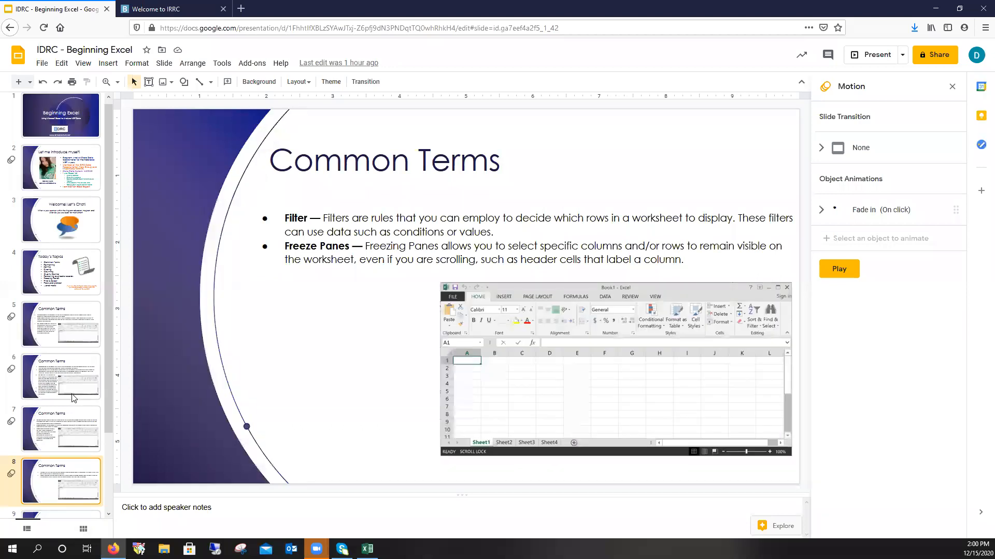
- Present the QUESTIONS slide full screen, exit the presentation, and return to Excel
scroll(67, 438, "down", 3)
left_click(67, 438)
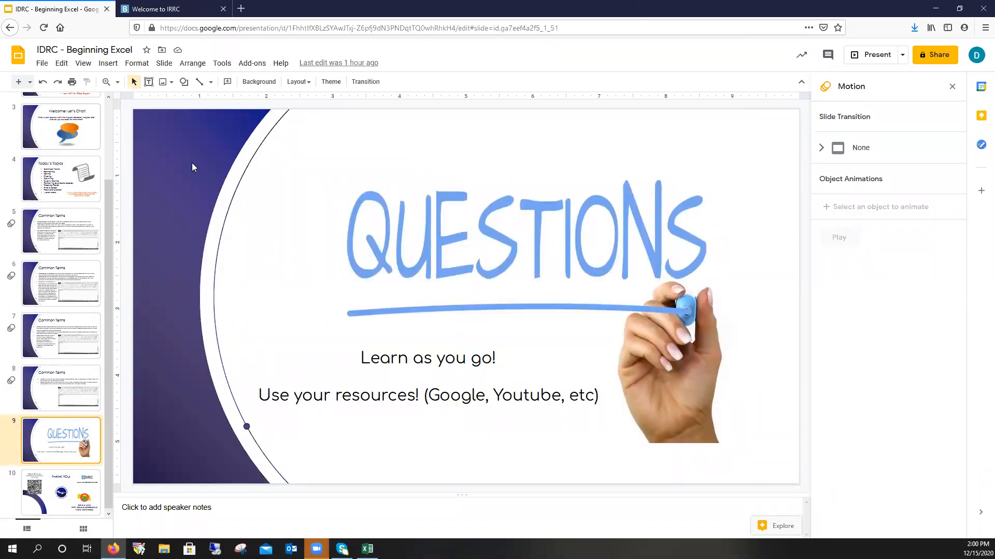
left_click(879, 60)
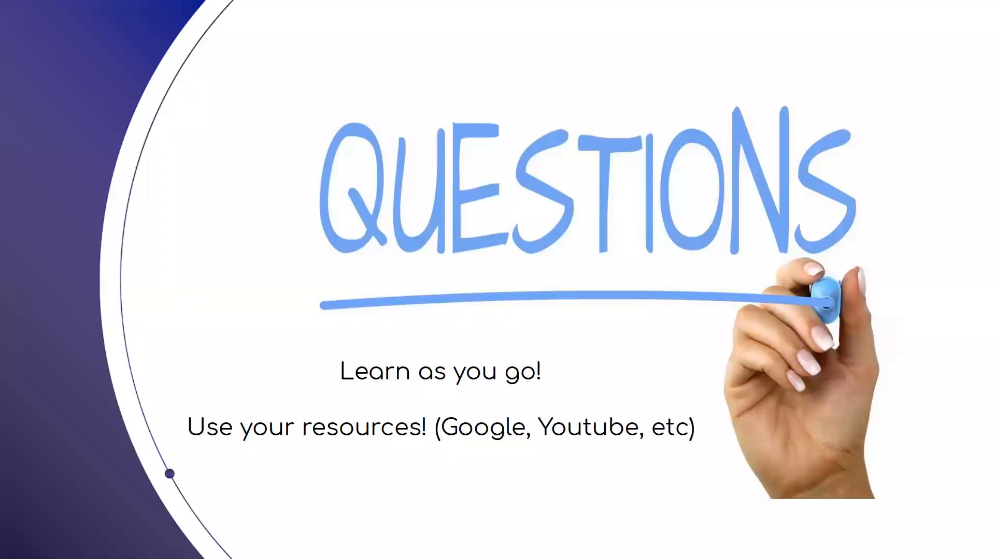
key("Escape")
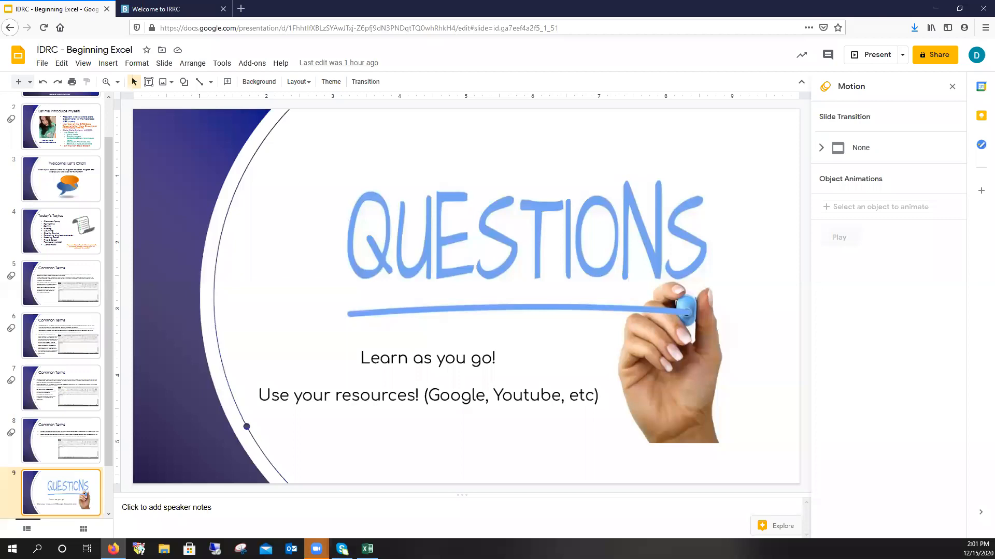
left_click(367, 548)
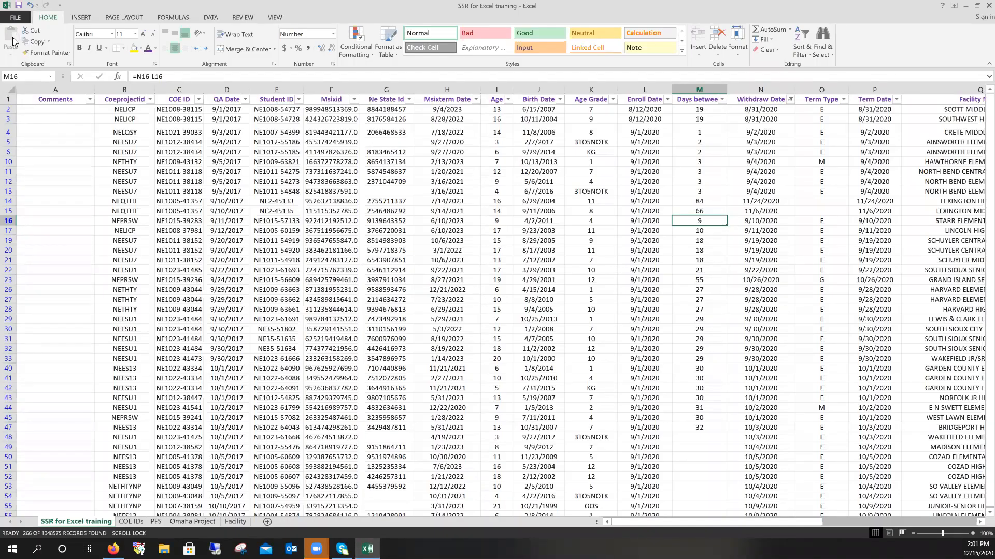
- Choose Encrypt with Password from File > Info > Protect Workbook and enter a password
left_click(16, 18)
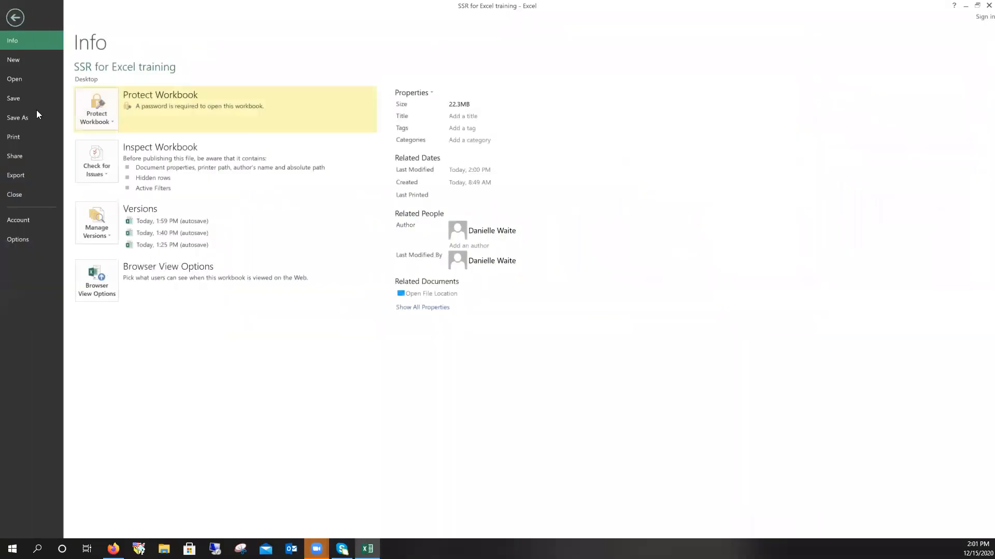
left_click(15, 18)
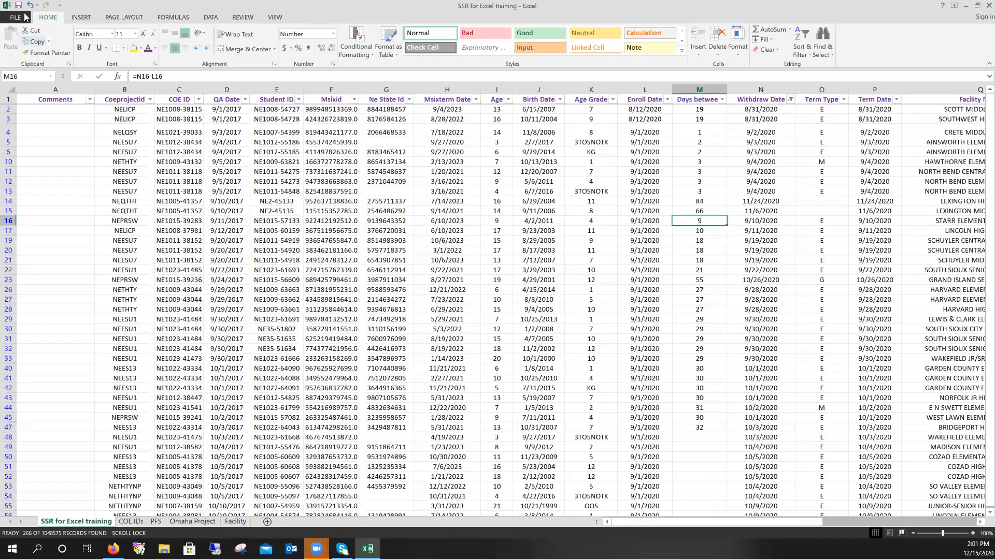
left_click(26, 21)
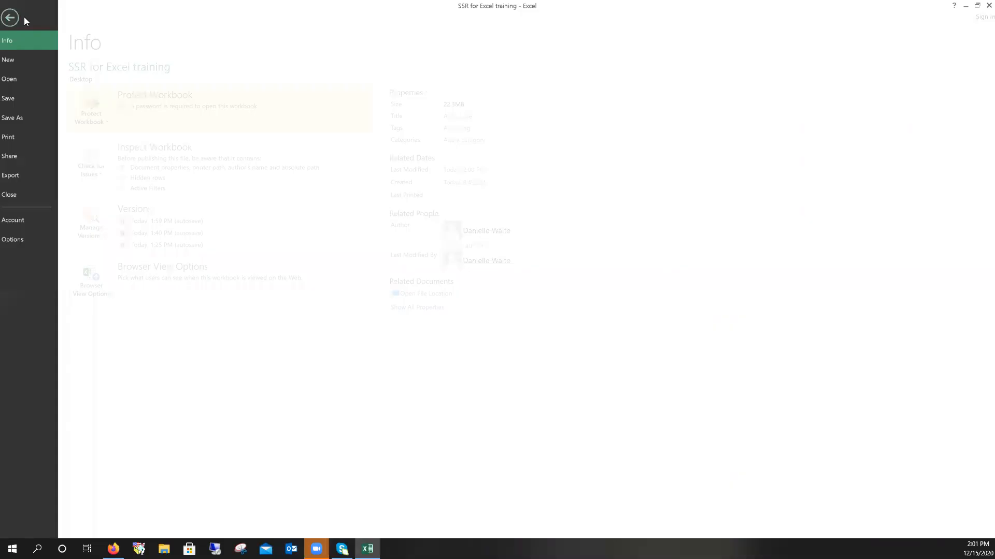
left_click(102, 119)
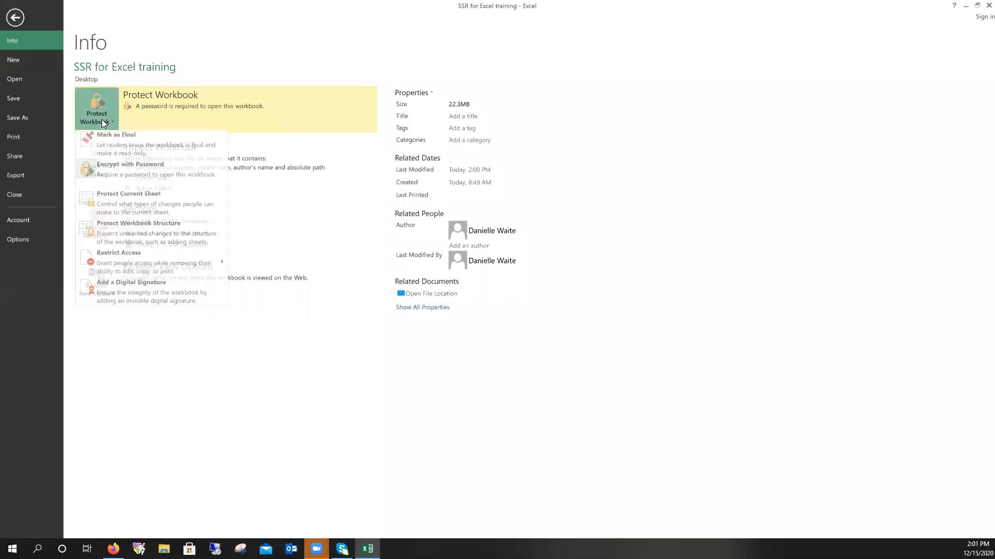
left_click(124, 172)
type("1234")
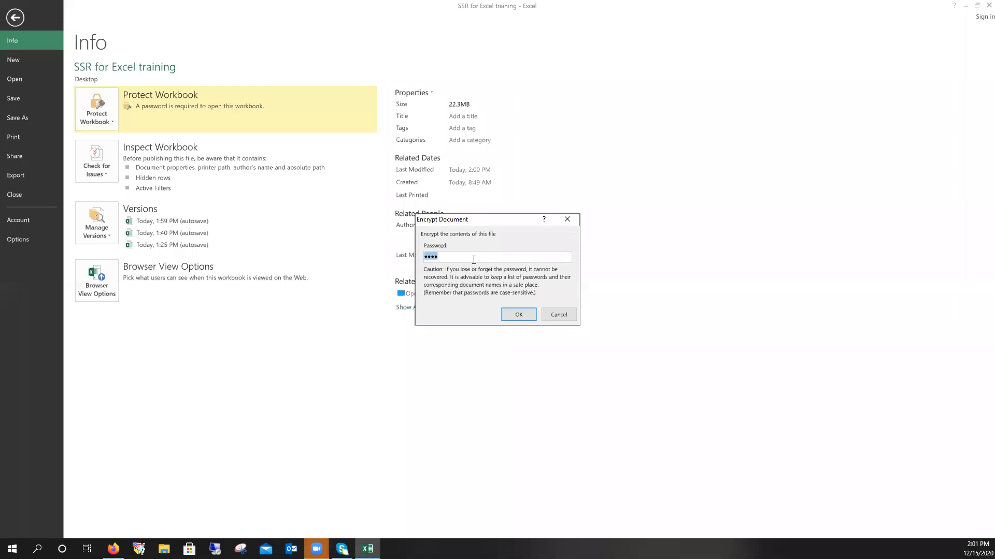
left_click(510, 314)
- Redo the password encryption, enter and confirm the password, and save the workbook
left_click(104, 121)
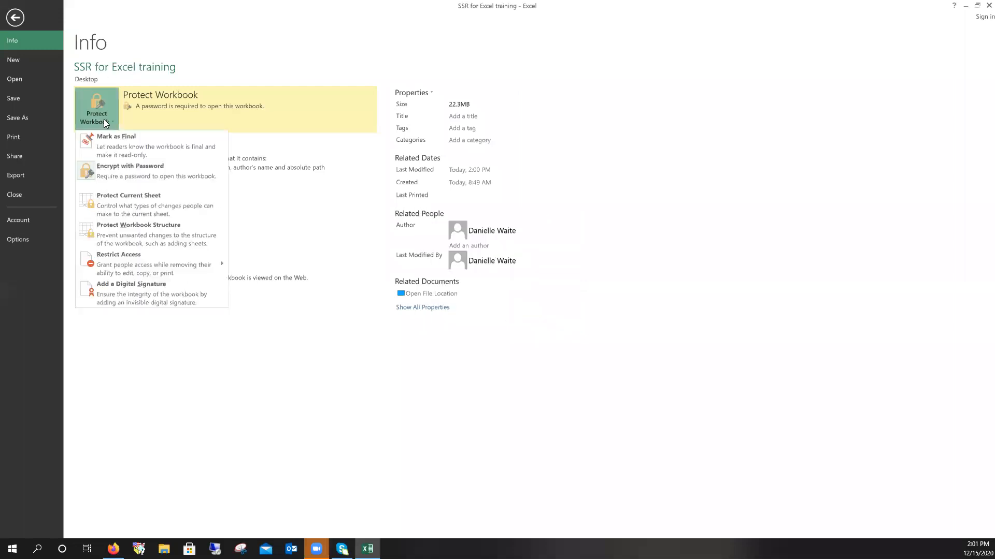
left_click(132, 173)
type("••••")
left_click(523, 315)
type("•••")
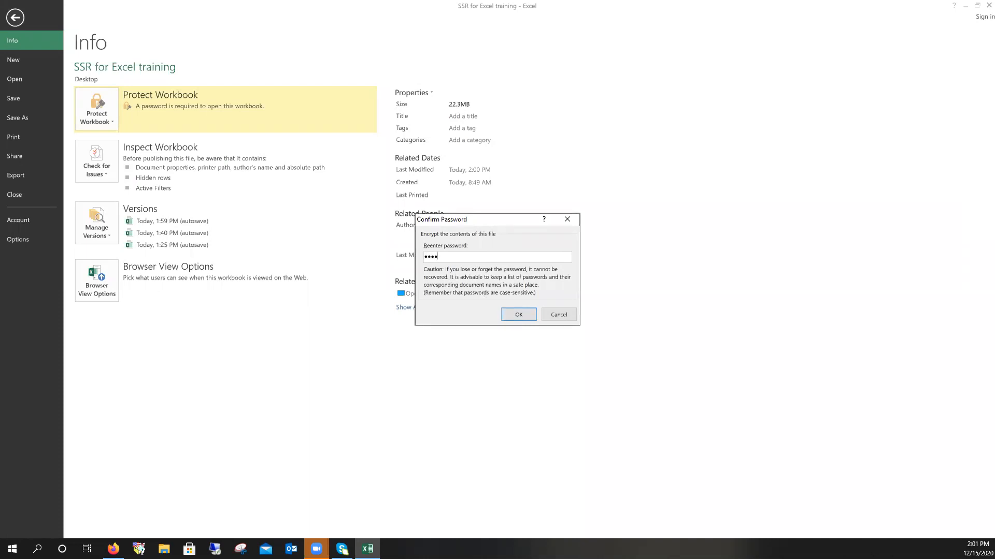
left_click(522, 314)
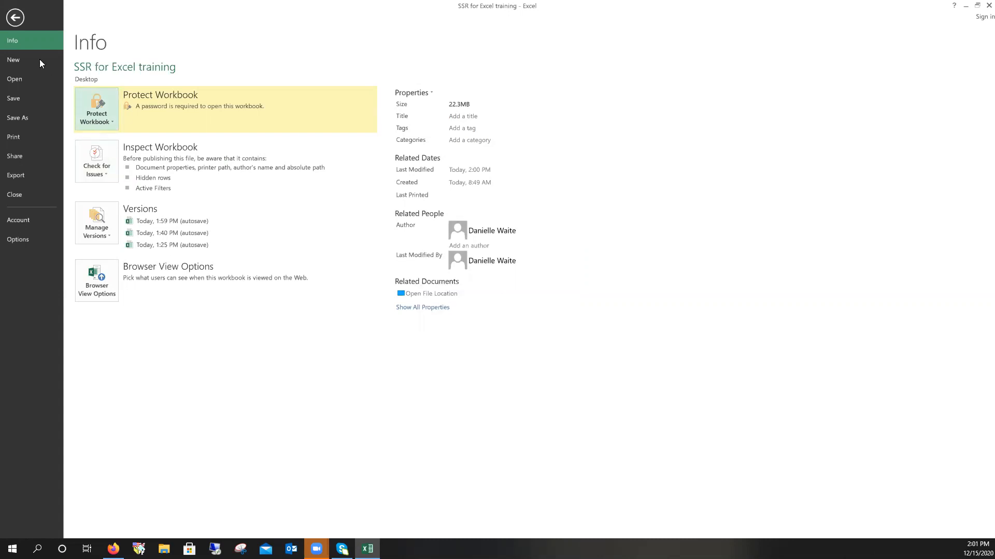
left_click(43, 97)
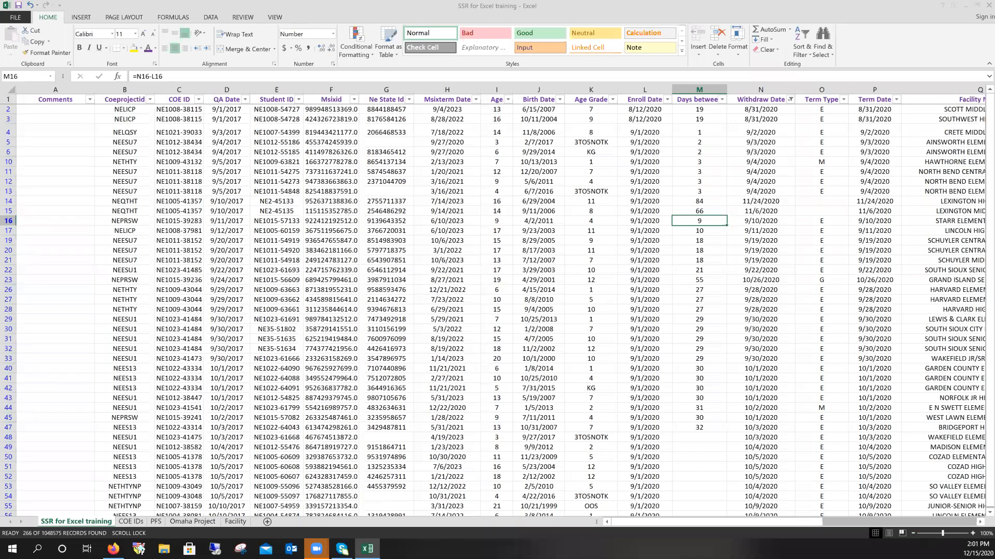
- Present the Beginning Excel deck's QUESTIONS slide full screen from Google Slides in Firefox
left_click(113, 549)
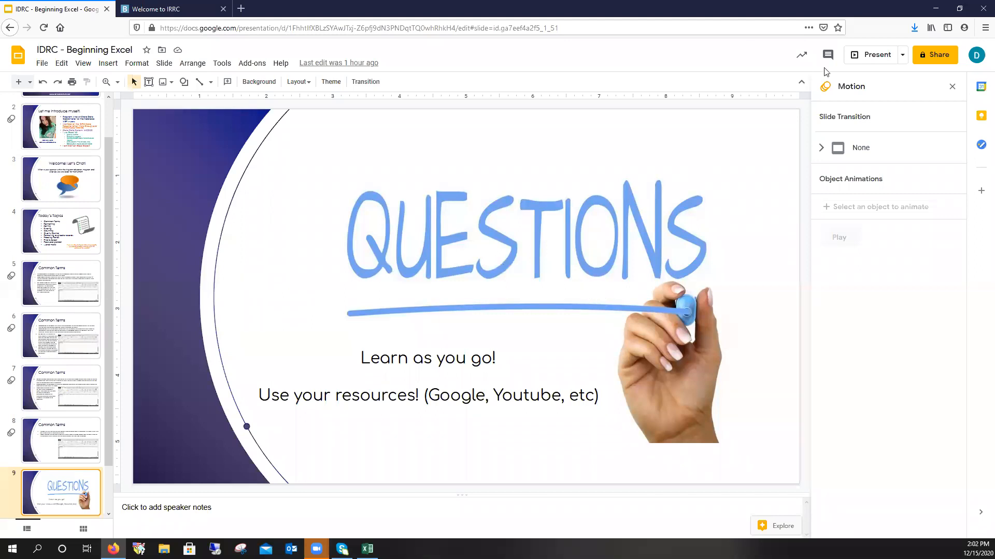
left_click(865, 56)
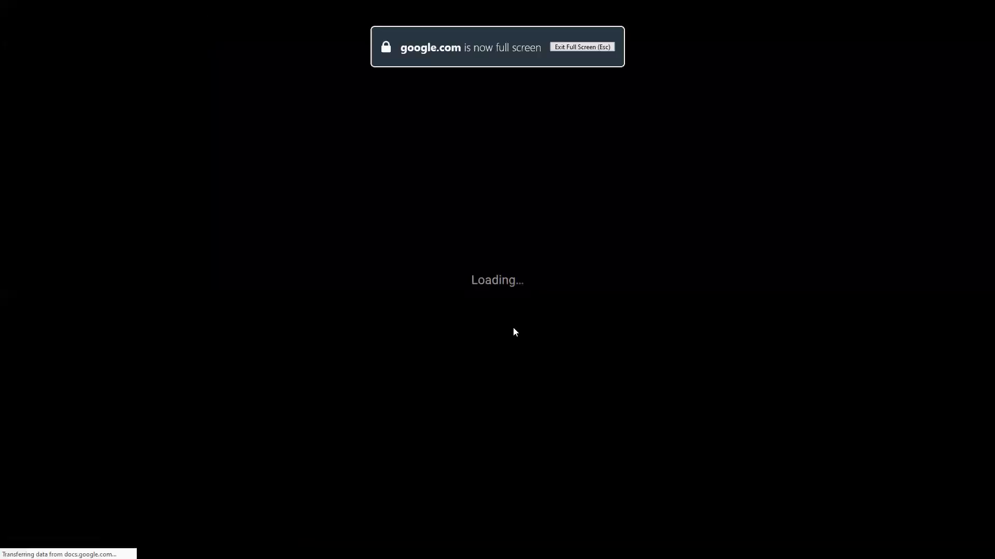